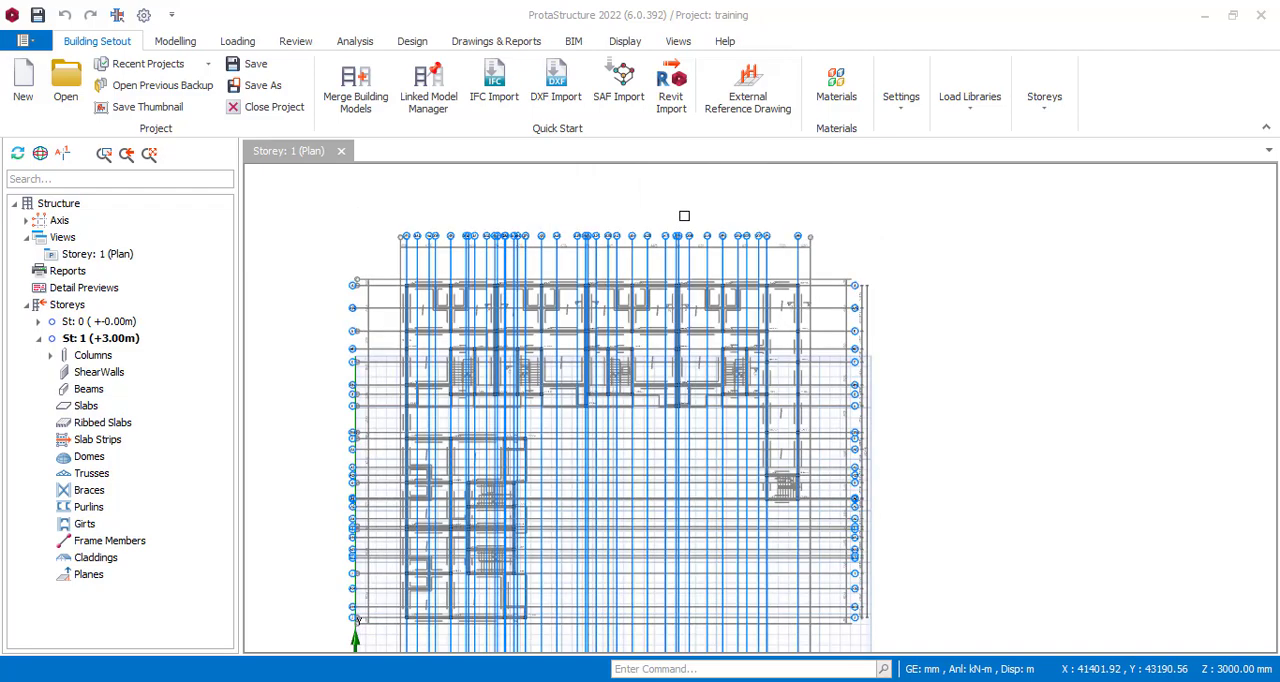
Examine the Storey 1 plan, checking the columns, axes and underlying reference drawing.
scroll(434, 375, "up", 3)
scroll(489, 317, "up", 3)
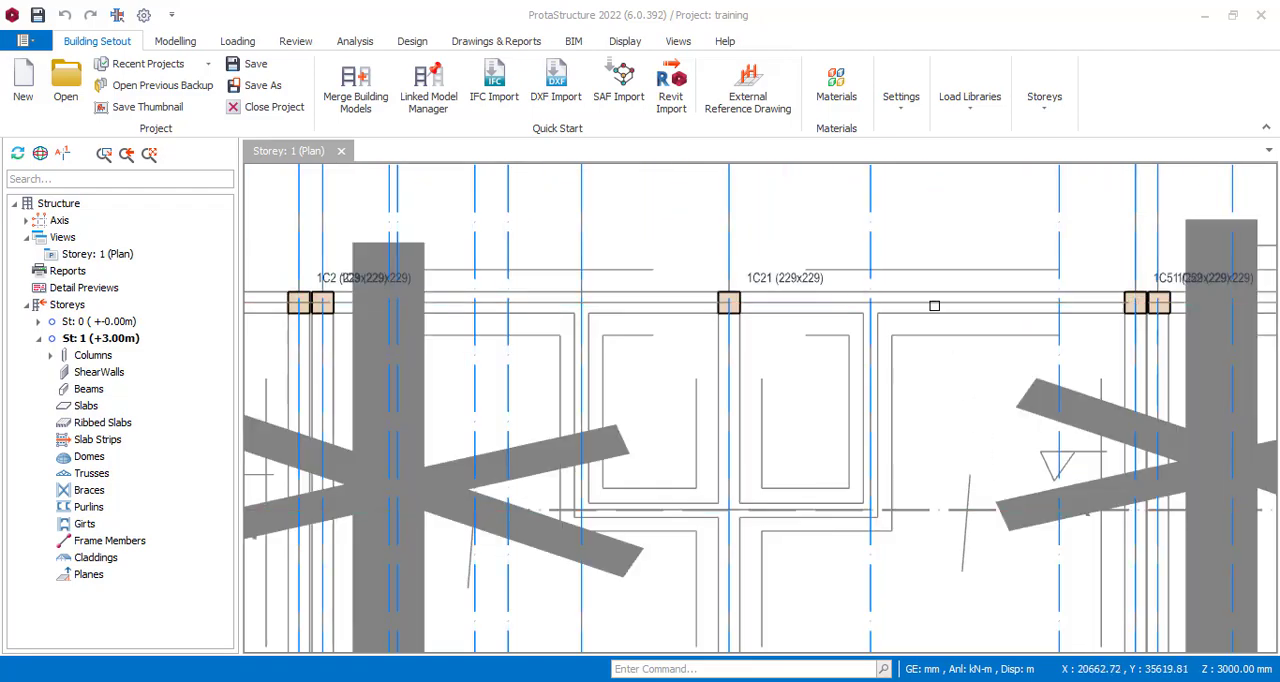
scroll(678, 291, "down", 6)
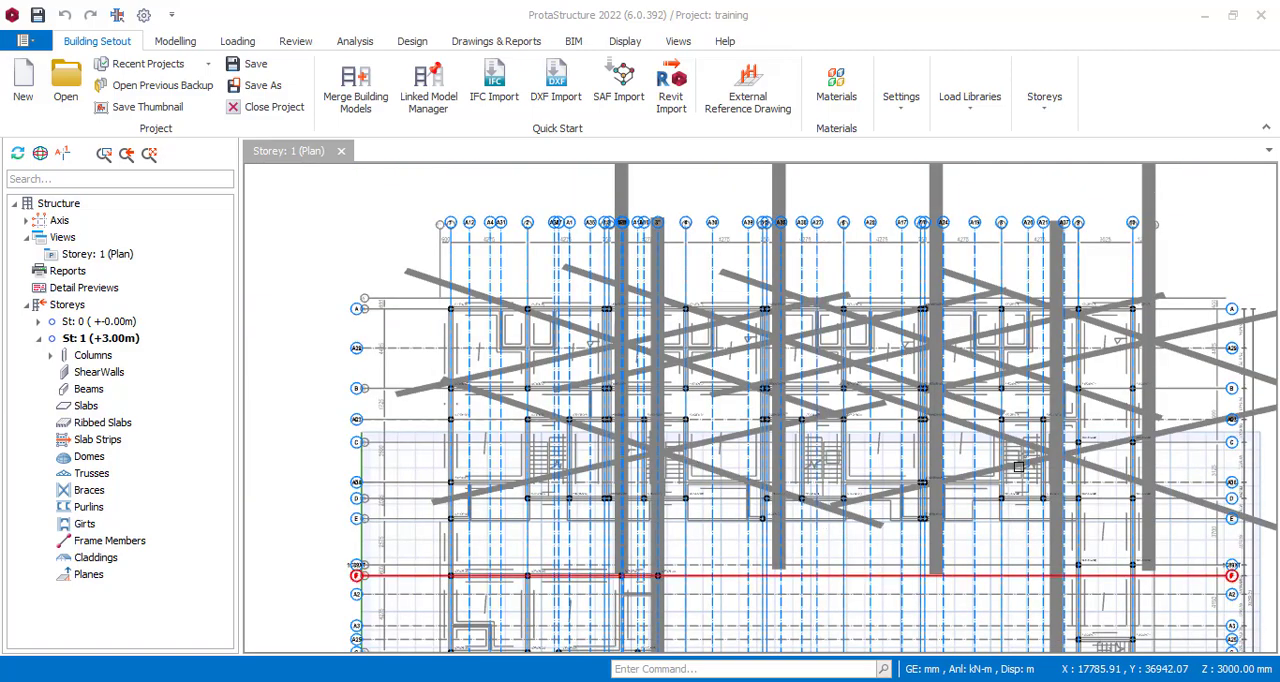
scroll(949, 353, "down", 3)
scroll(949, 353, "up", 5)
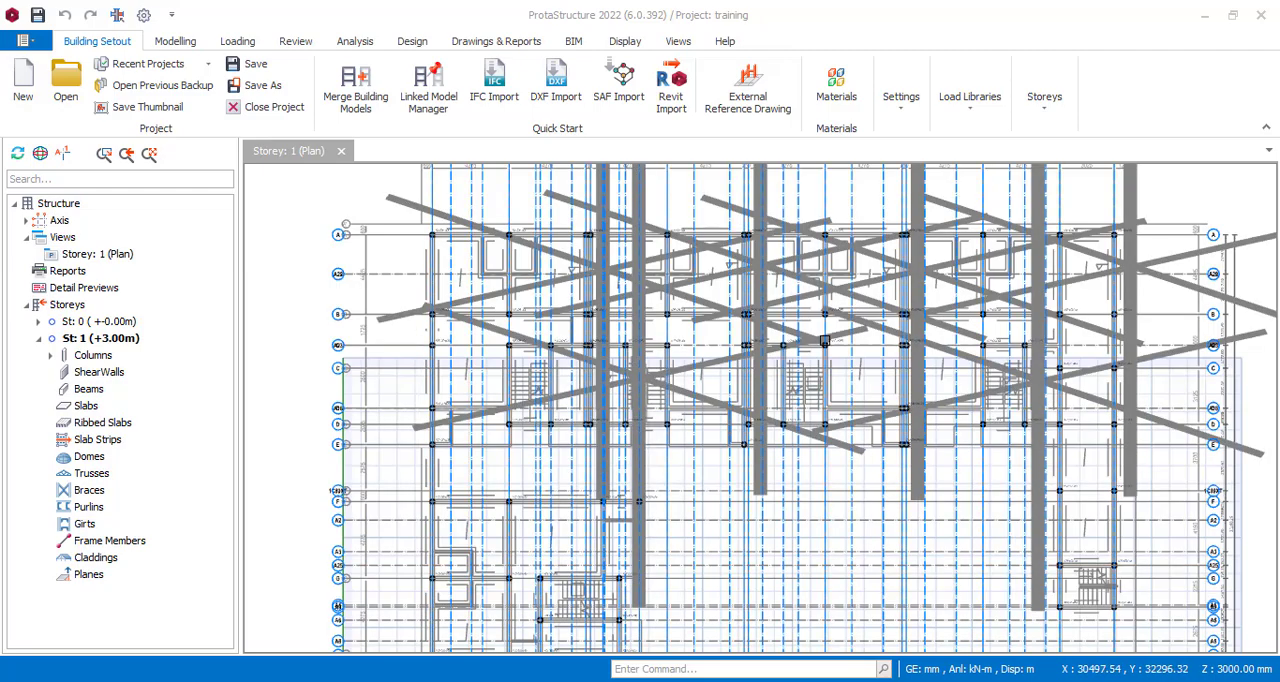
scroll(695, 485, "down", 2)
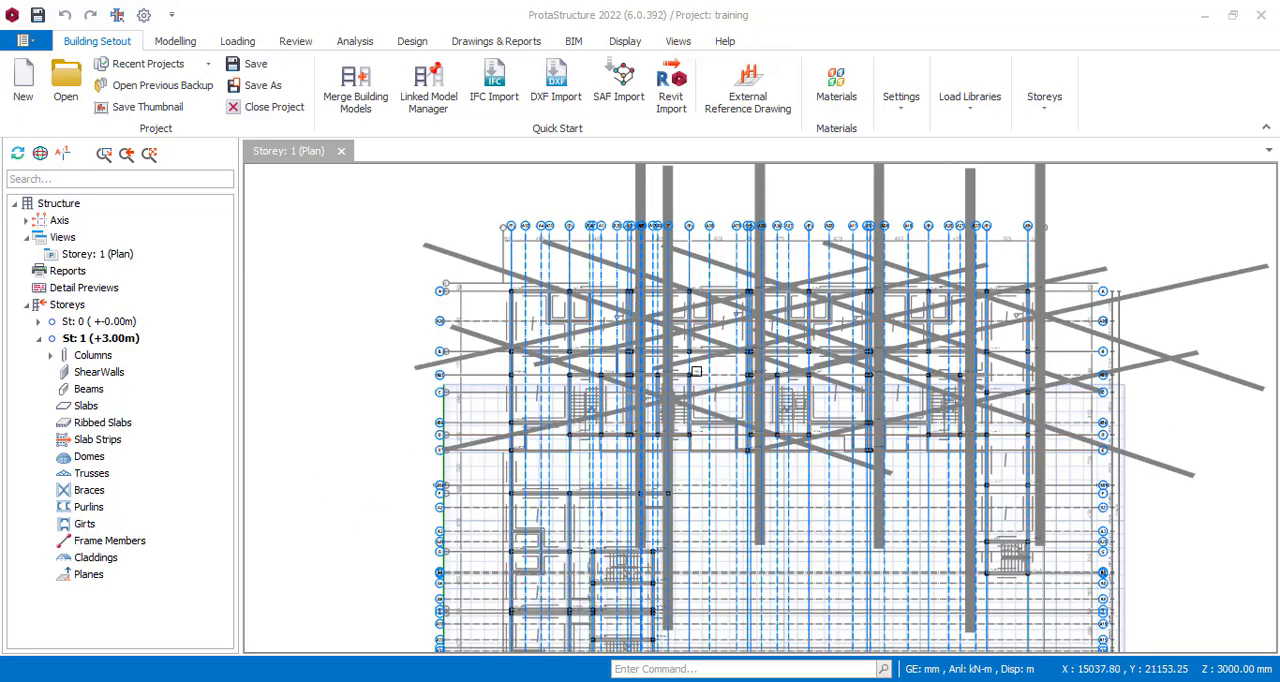
scroll(695, 371, "down", 1)
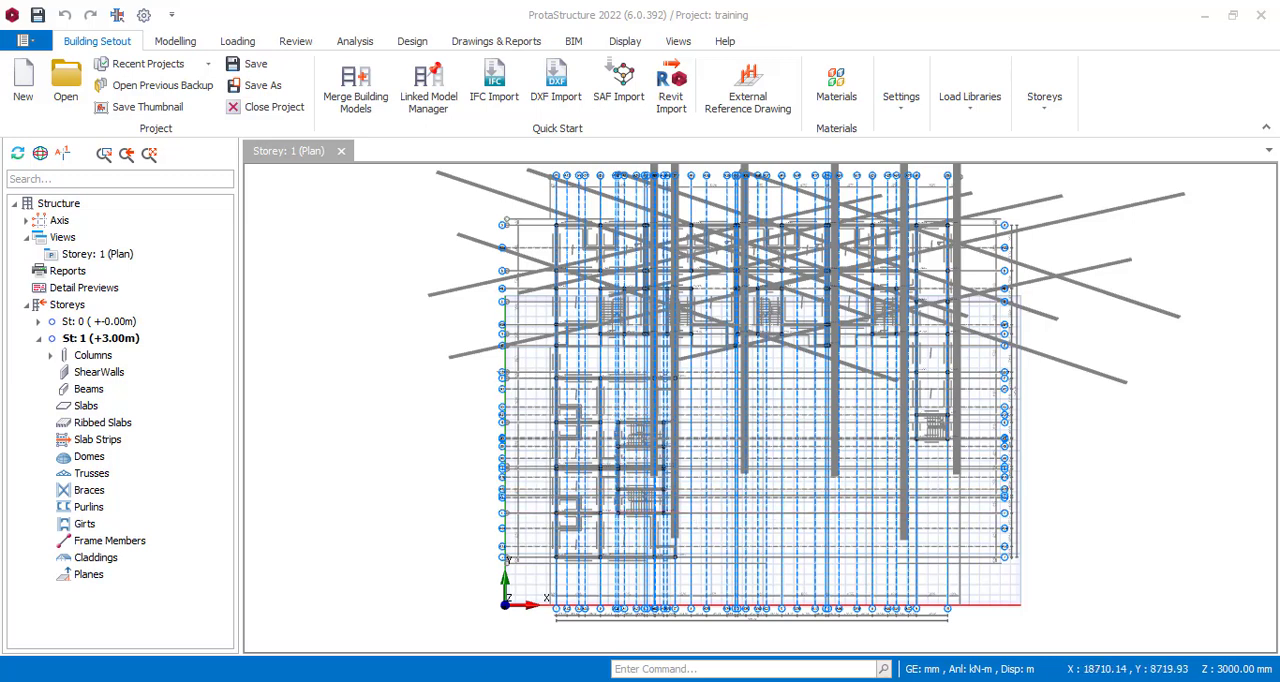
Switch to AutoCAD with the Masi drawing and examine its floor plans.
mouse_move(406, 681)
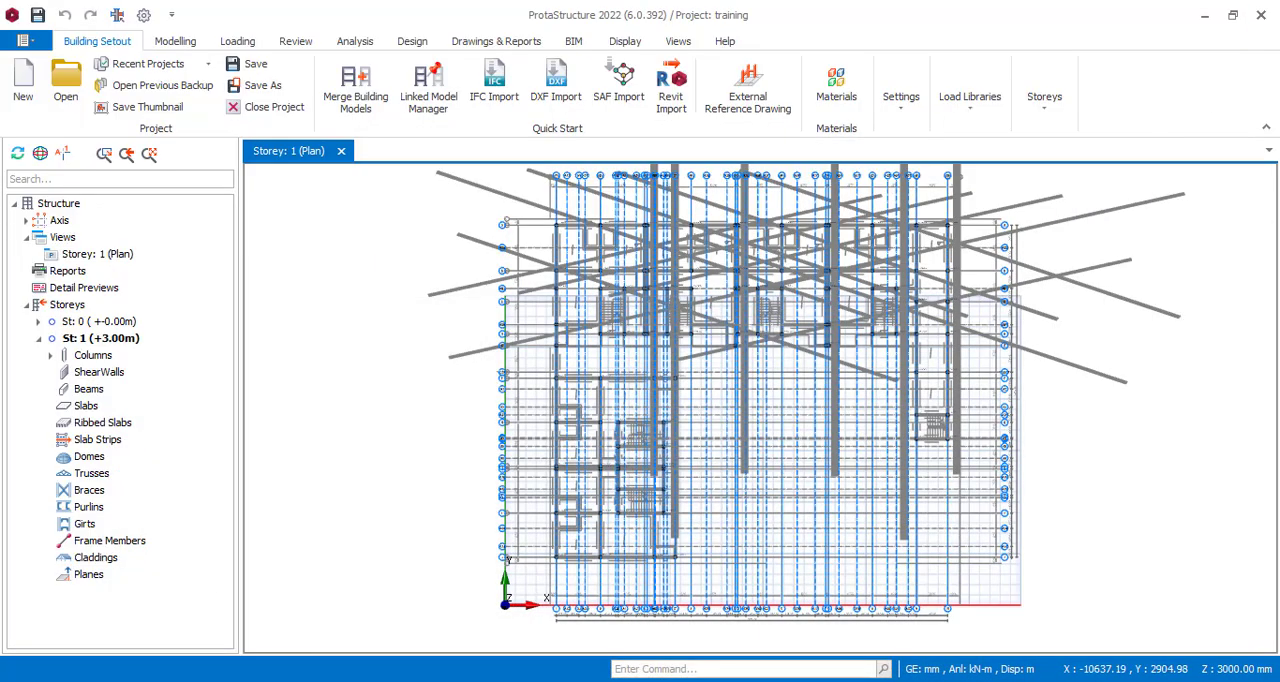
left_click(208, 680)
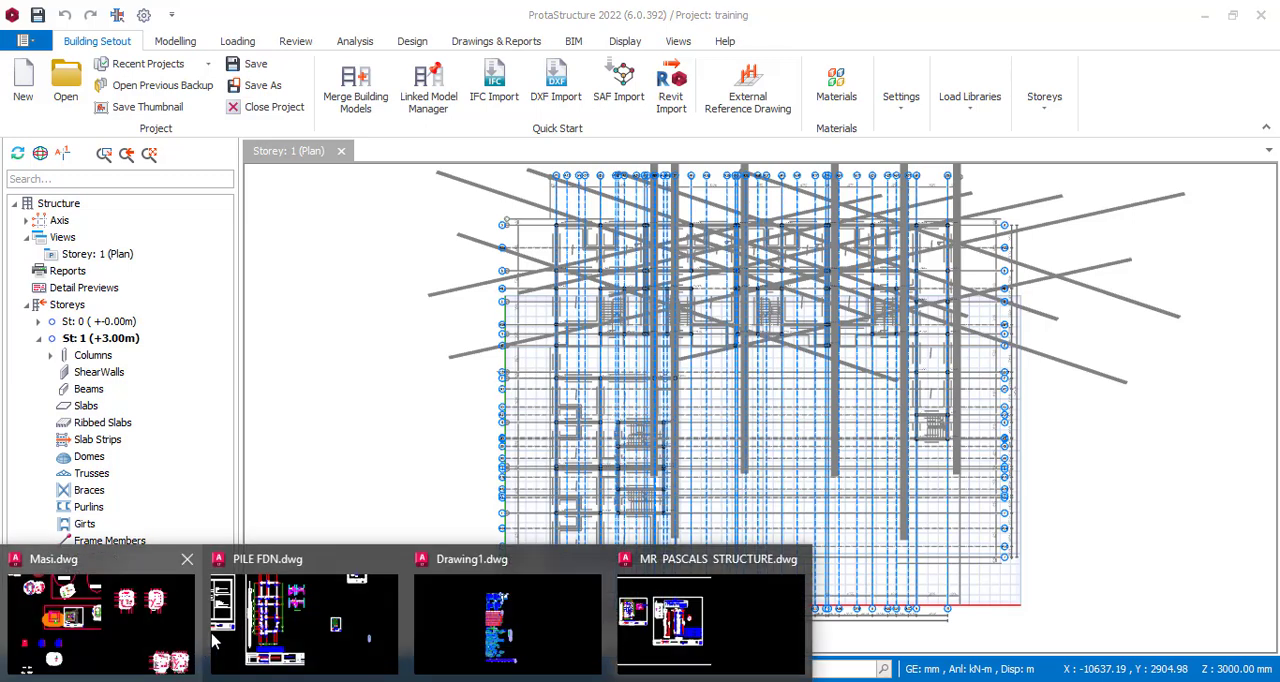
left_click(120, 644)
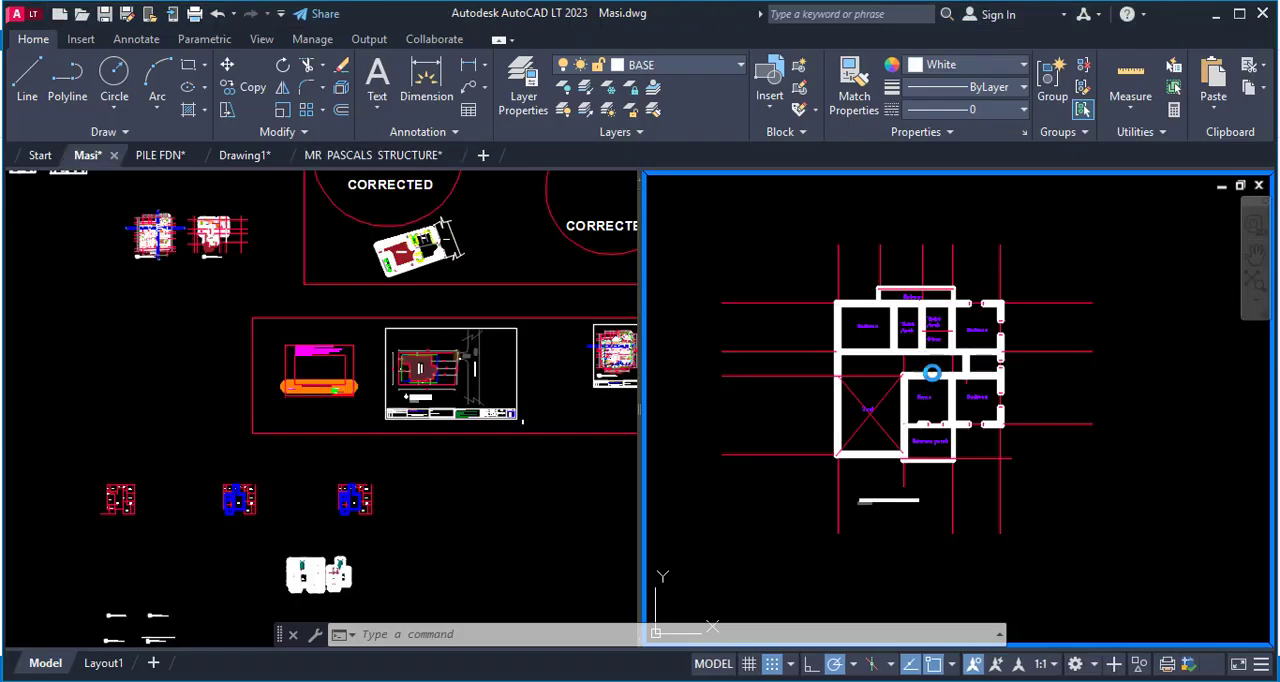
left_click(815, 380)
key("Escape")
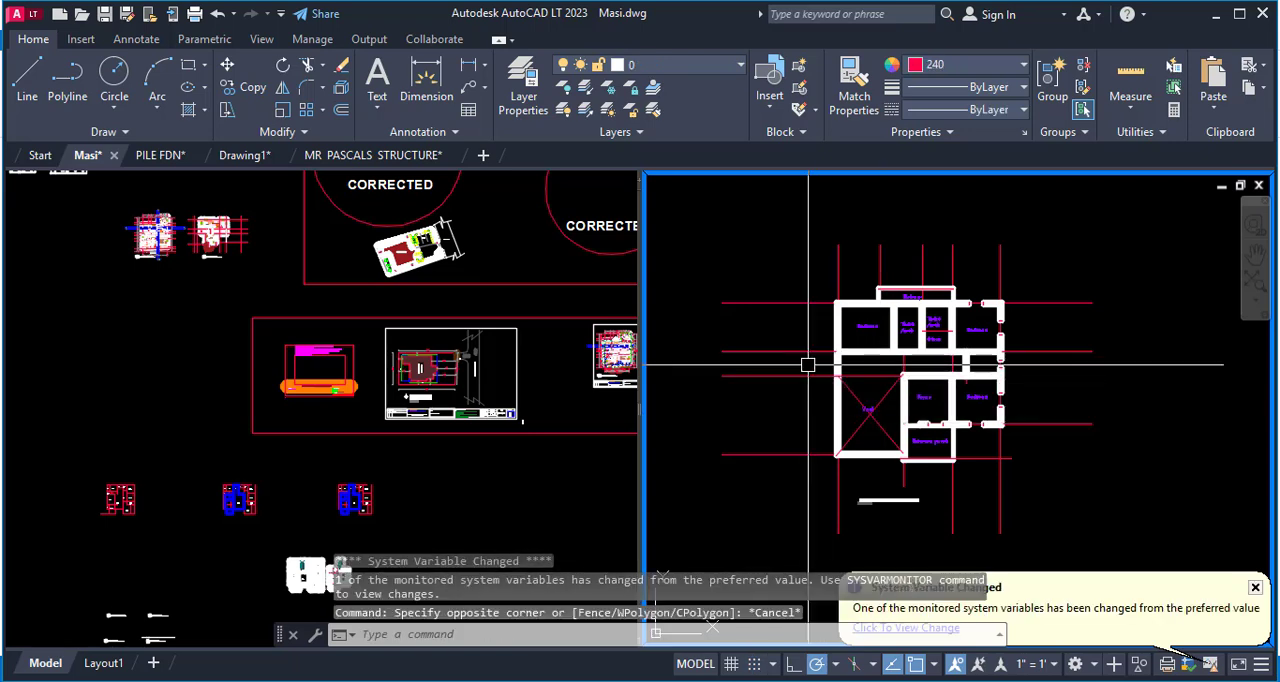
scroll(928, 295, "up", 6)
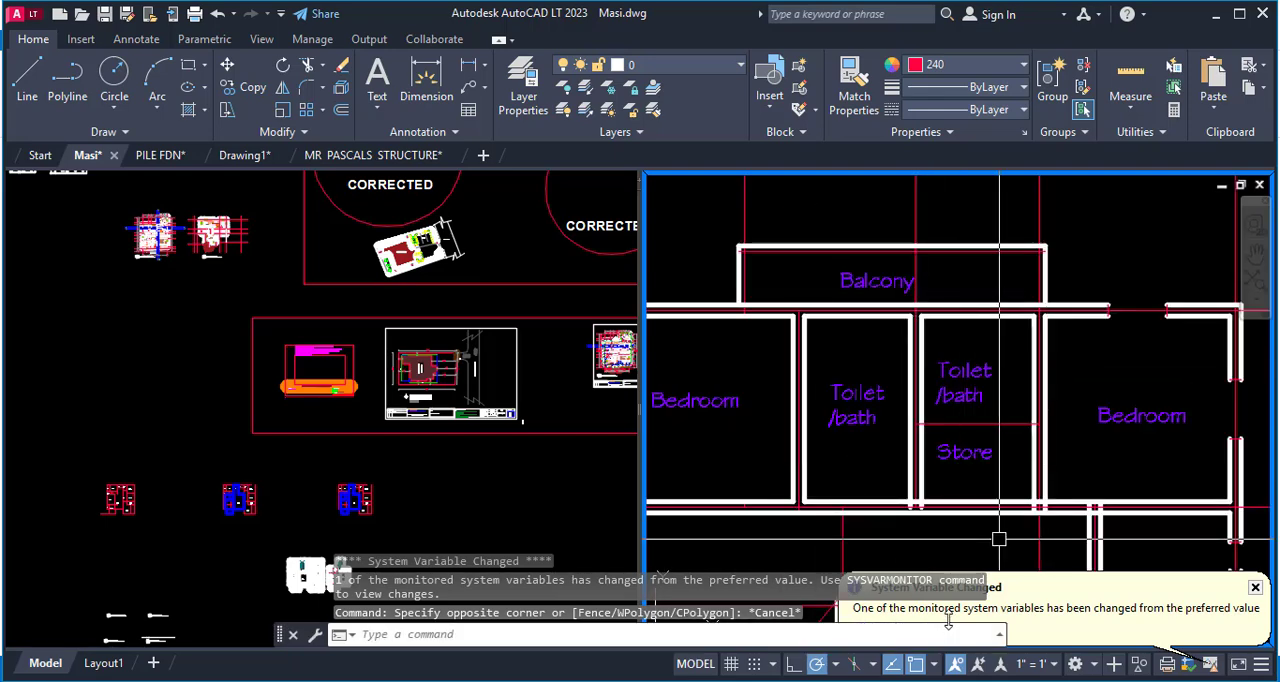
scroll(902, 258, "down", 4)
scroll(862, 331, "down", 5)
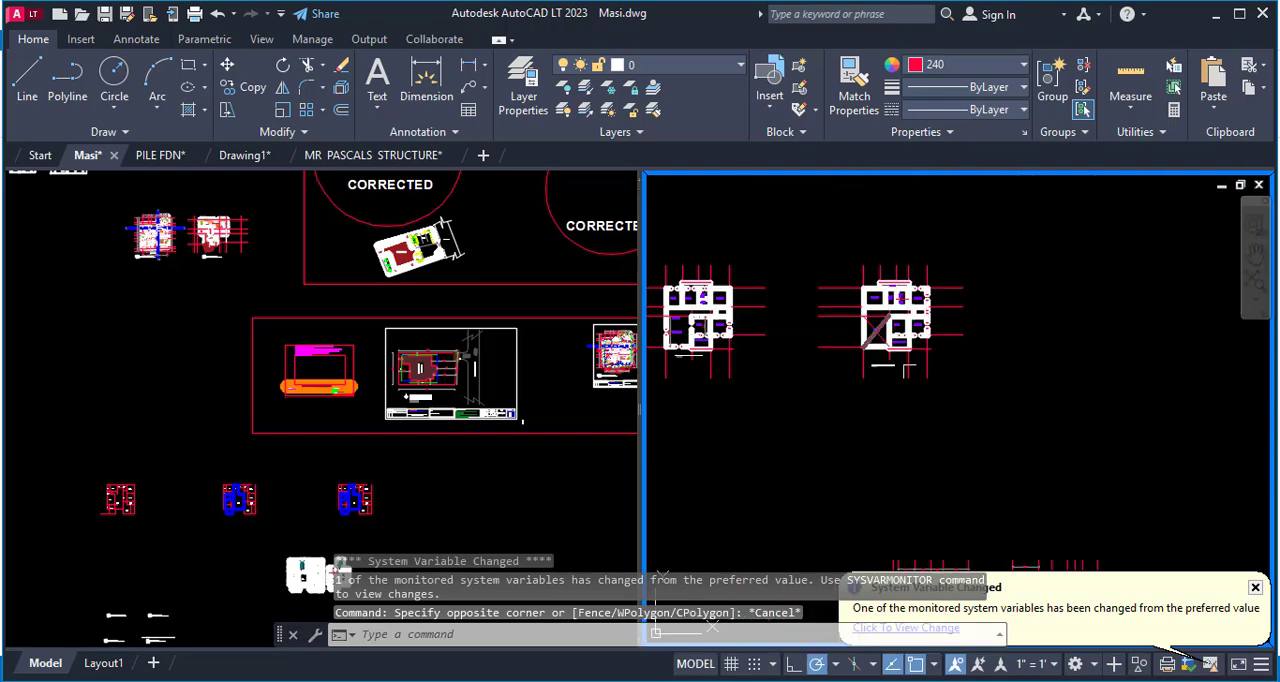
scroll(920, 390, "down", 2)
scroll(849, 465, "up", 3)
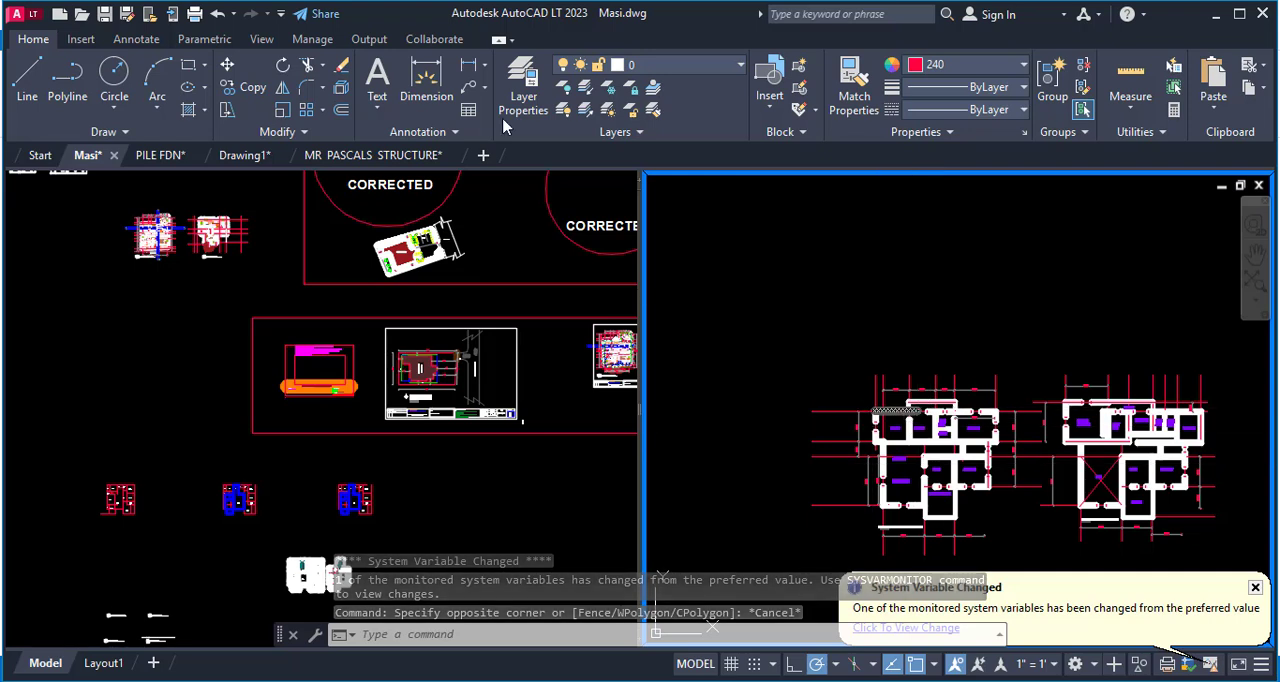
Switch to the PILE FDN drawing and examine its layout sheets.
left_click(163, 157)
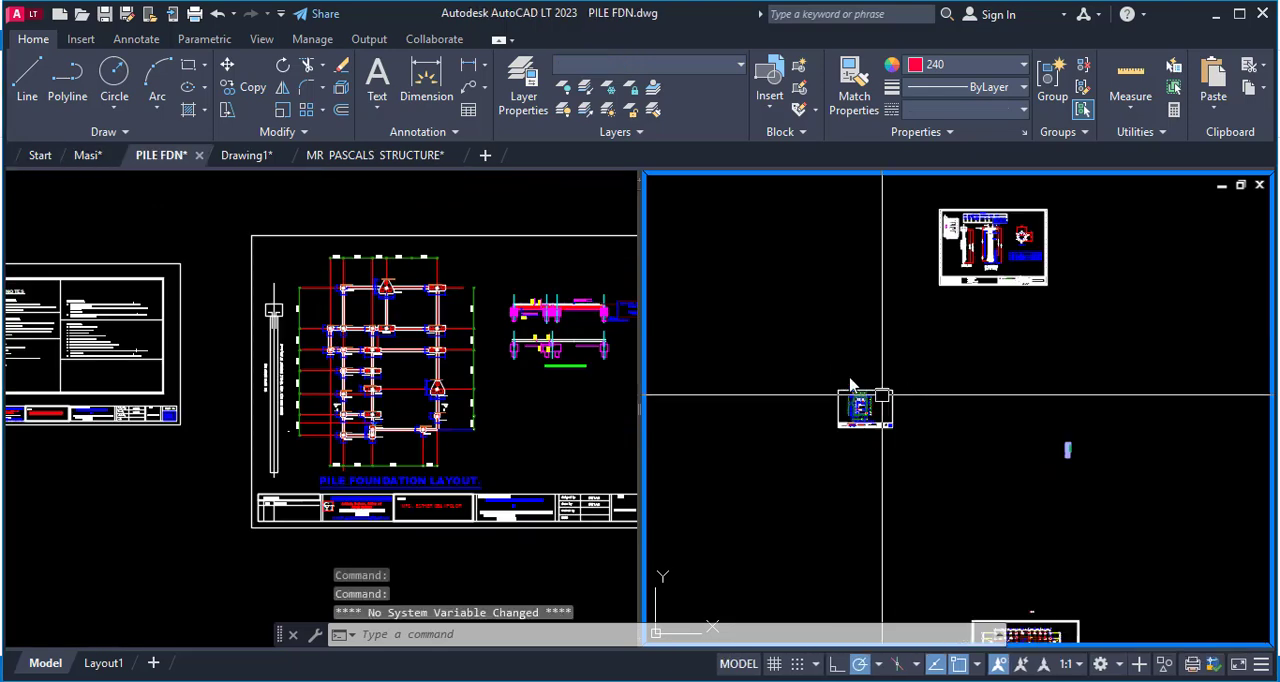
scroll(870, 395, "up", 5)
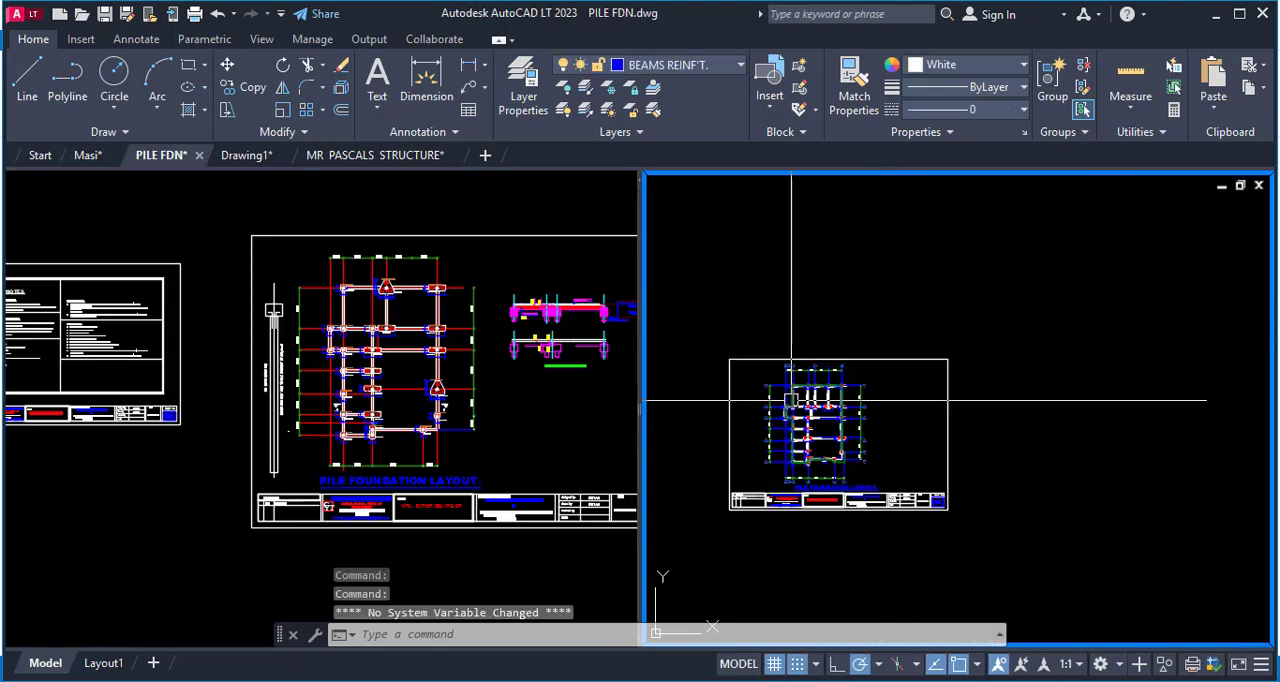
scroll(787, 398, "up", 1)
scroll(880, 430, "down", 10)
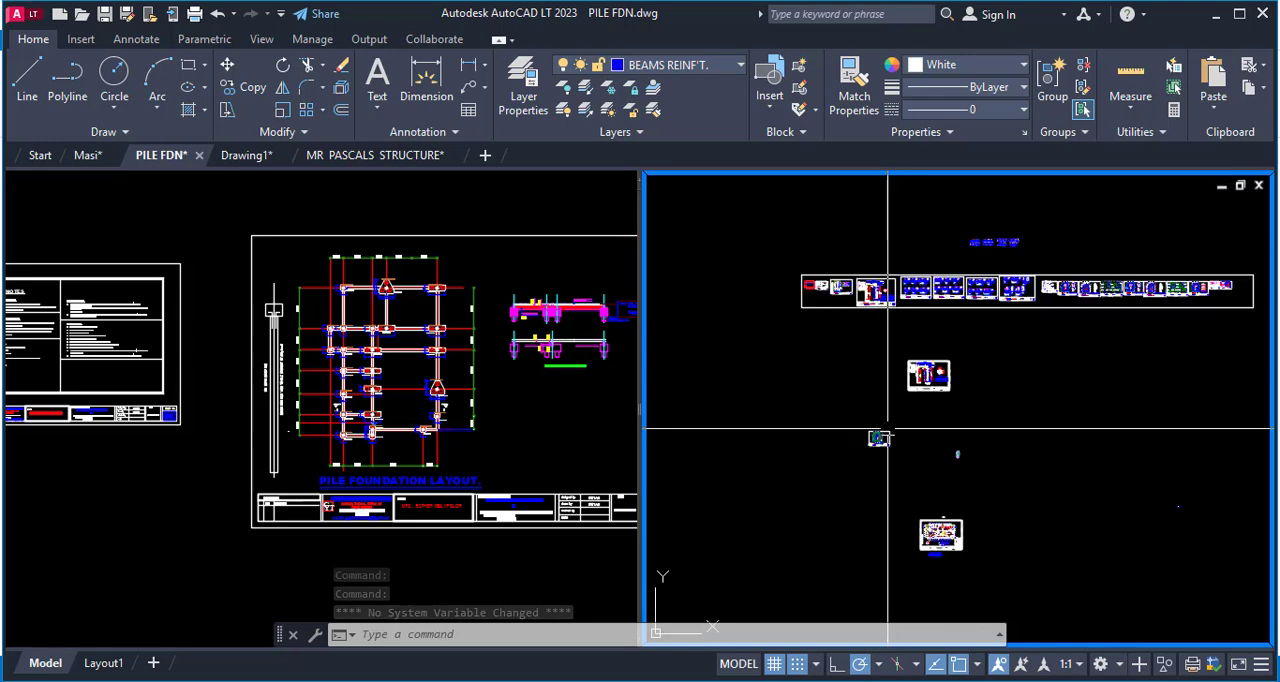
scroll(830, 430, "up", 6)
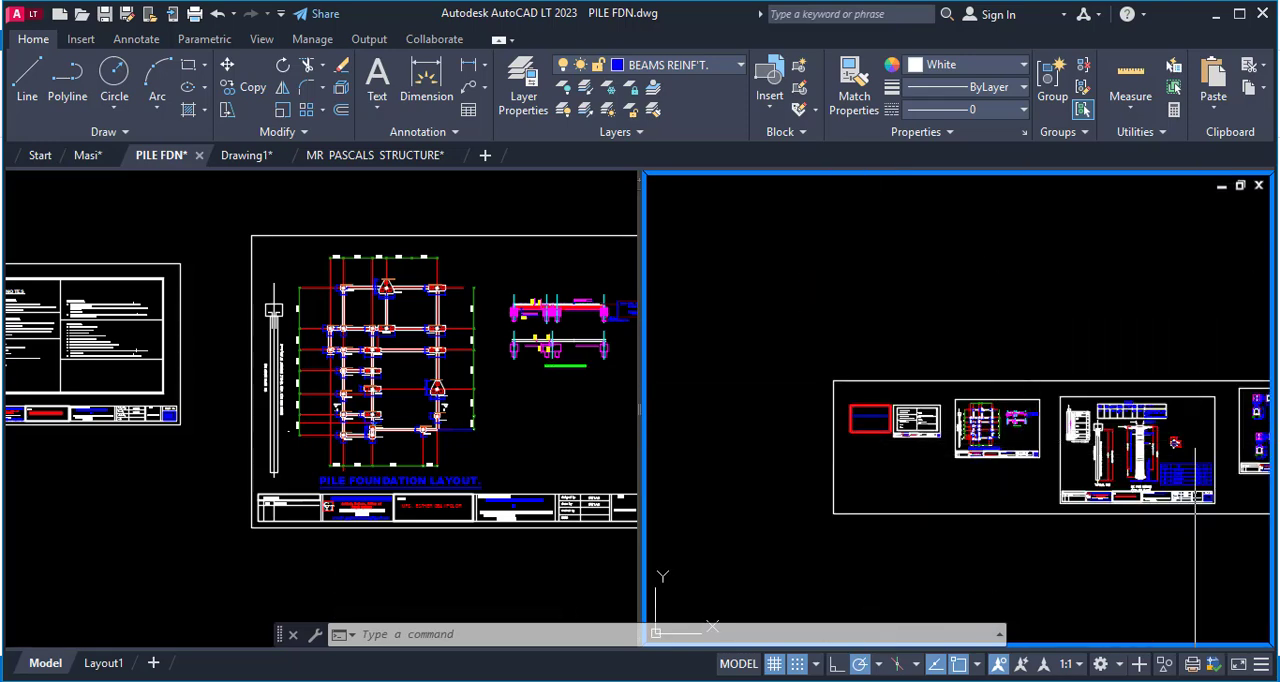
scroll(849, 469, "down", 5)
scroll(849, 469, "up", 4)
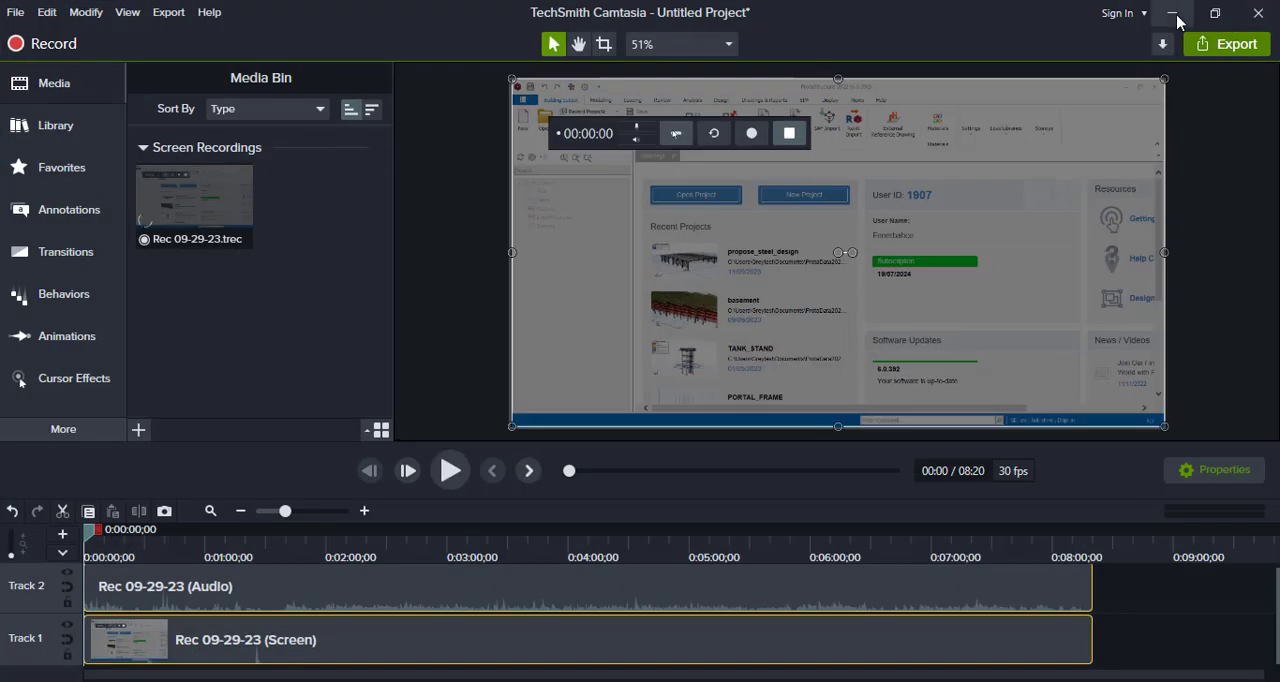
Bring up the client's structure drawing and examine the foundation trench excavation layout and the separate partial copy of its plan.
left_click(1174, 13)
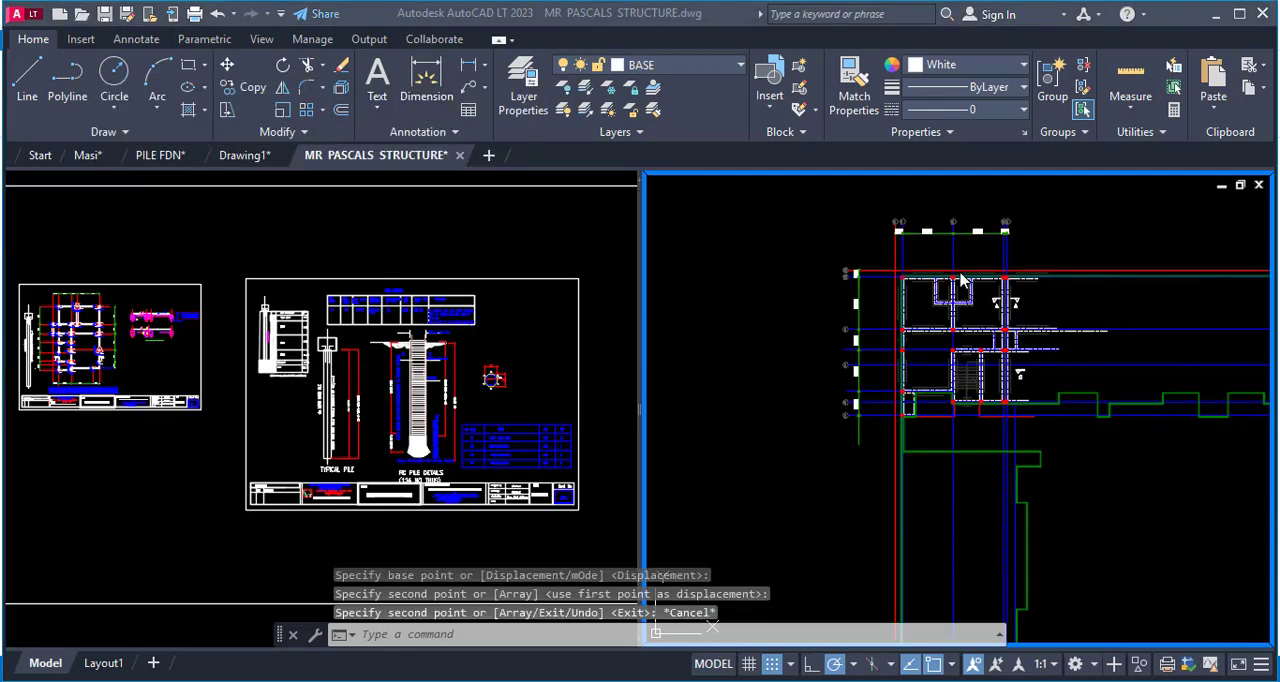
scroll(1168, 410, "down", 6)
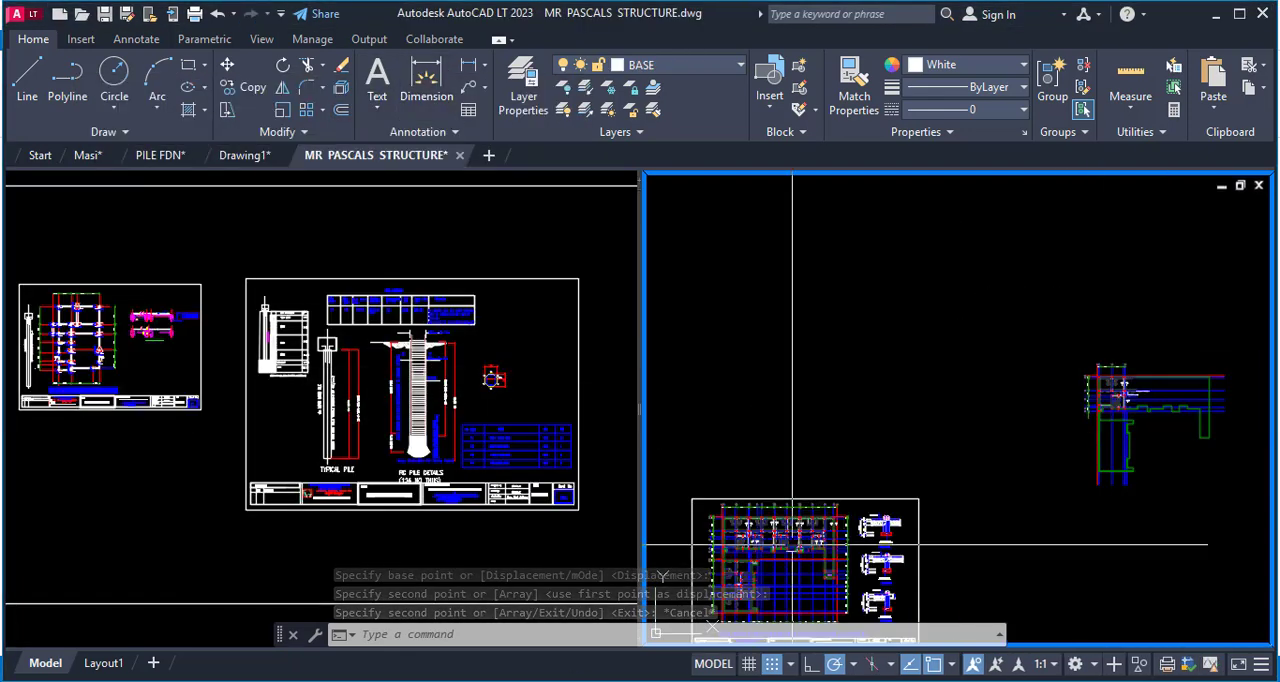
scroll(700, 573, "up", 6)
scroll(766, 286, "up", 4)
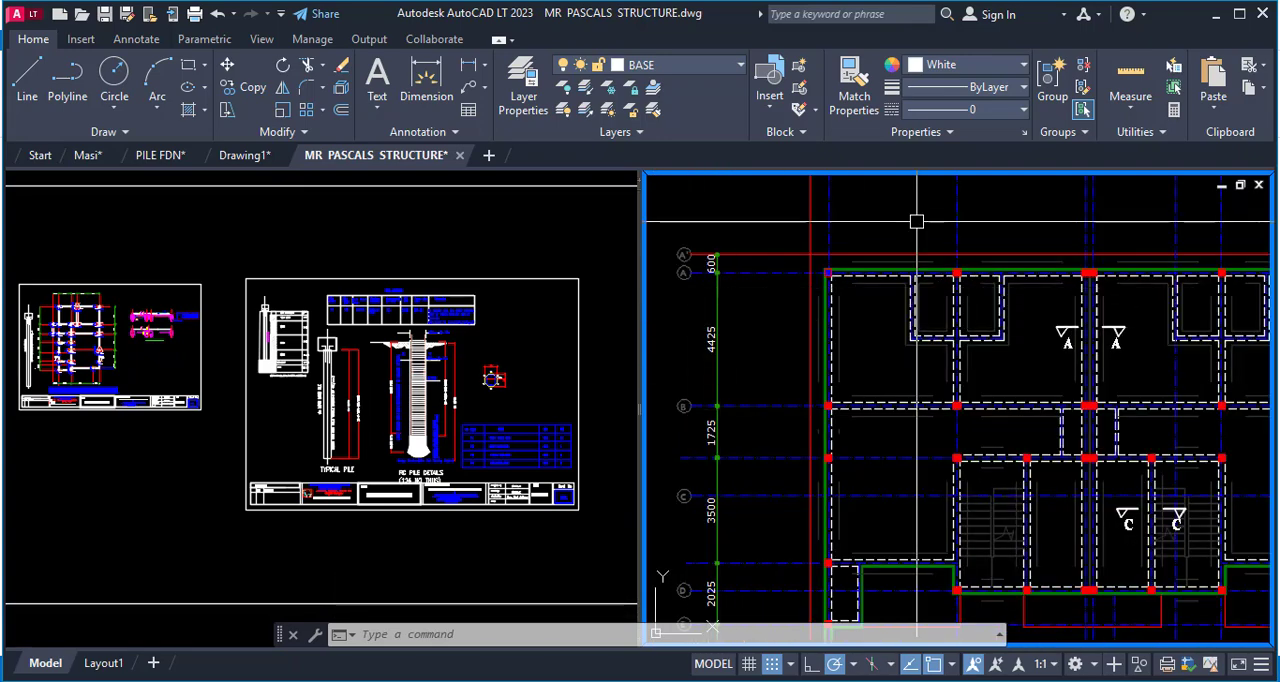
scroll(981, 350, "down", 5)
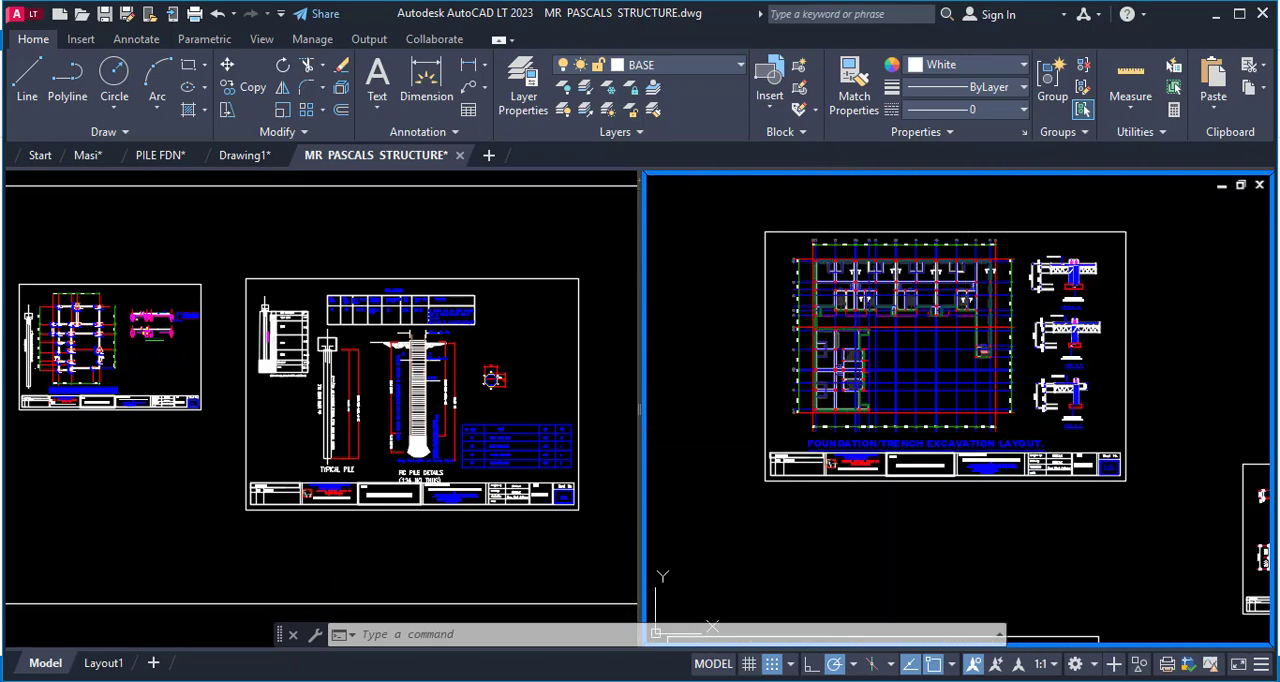
scroll(854, 366, "up", 4)
scroll(805, 268, "up", 5)
scroll(829, 314, "down", 2)
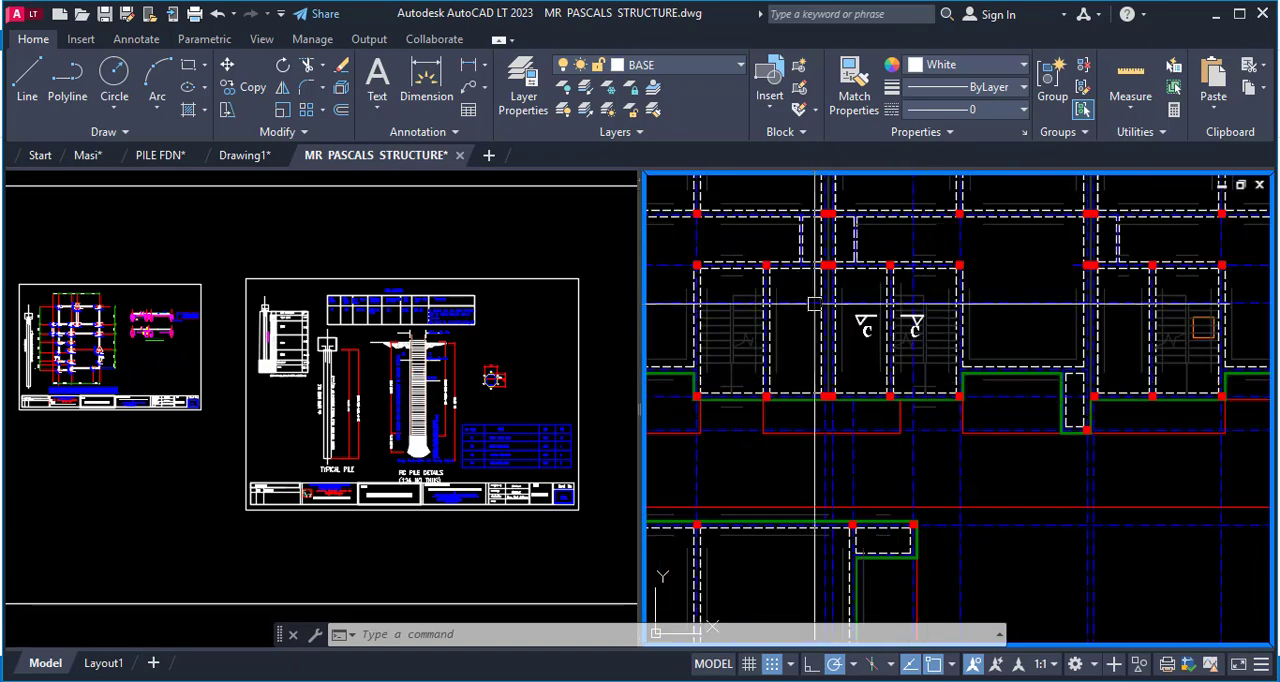
scroll(827, 335, "up", 2)
scroll(769, 459, "down", 6)
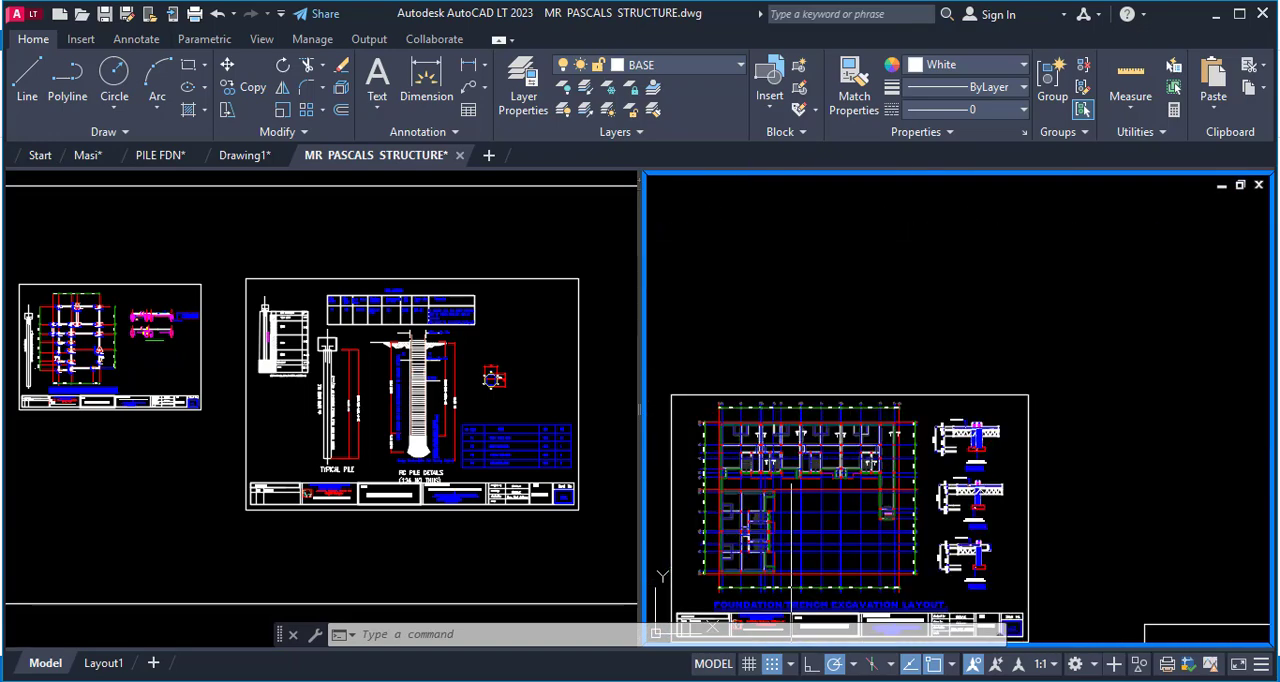
scroll(745, 440, "down", 3)
scroll(876, 296, "up", 8)
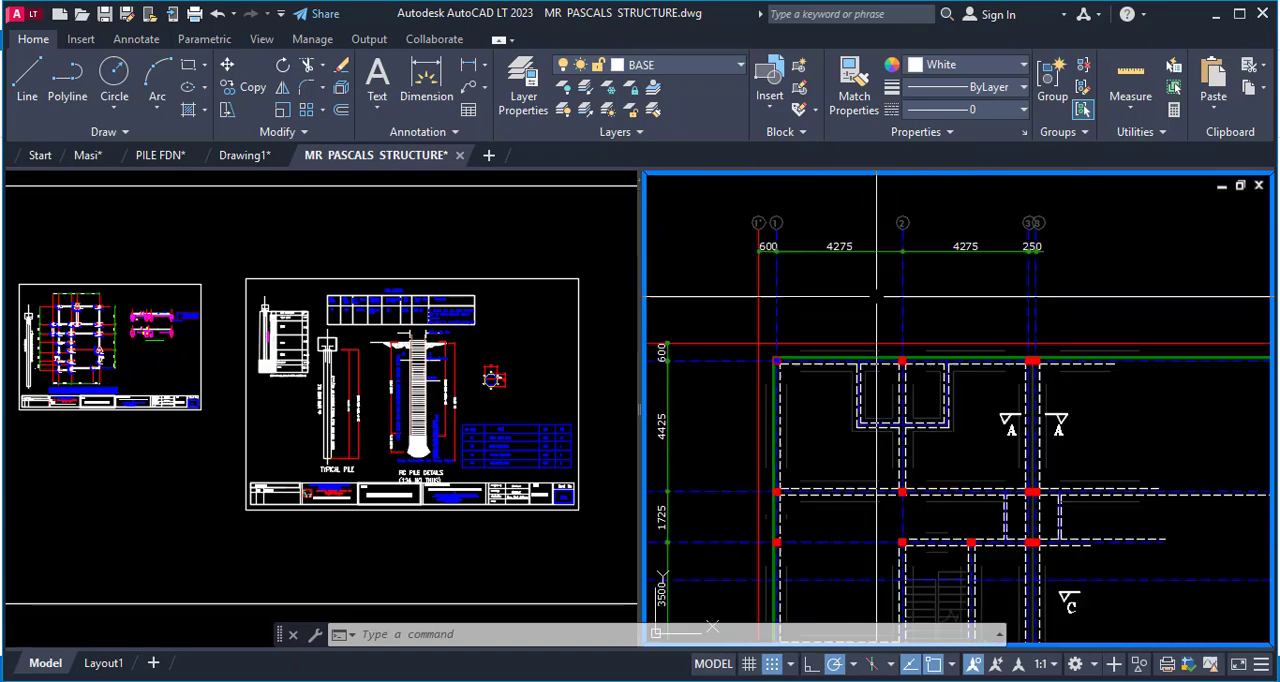
scroll(904, 327, "down", 2)
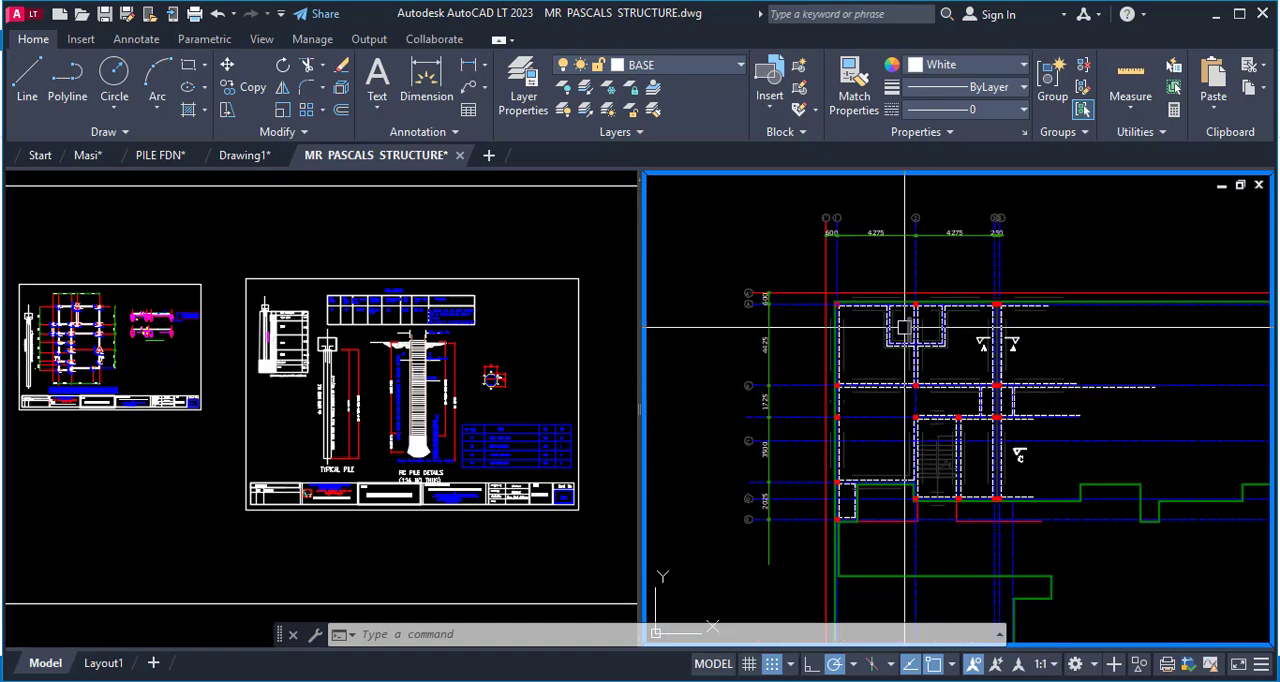
Draw a rectangle about 15400 mm wide around the upper-left corner of the partial foundation plan, enclosing the columns and staircase.
type("rec")
key("Return")
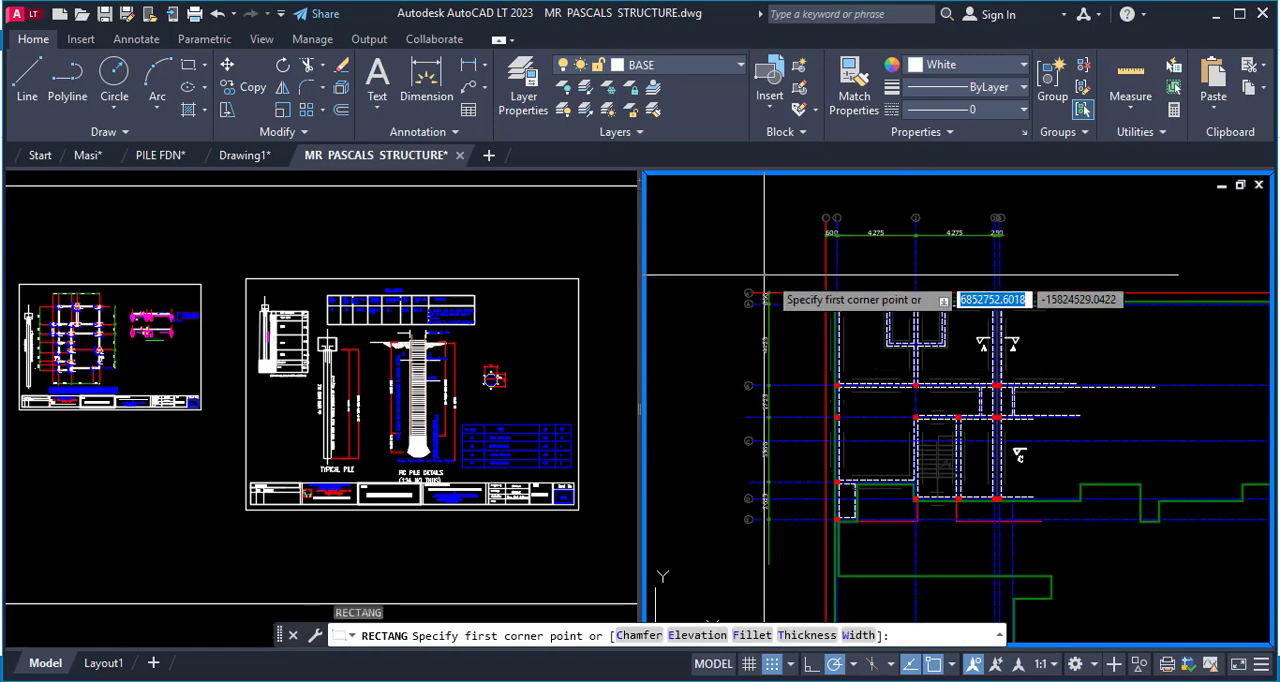
left_click(787, 271)
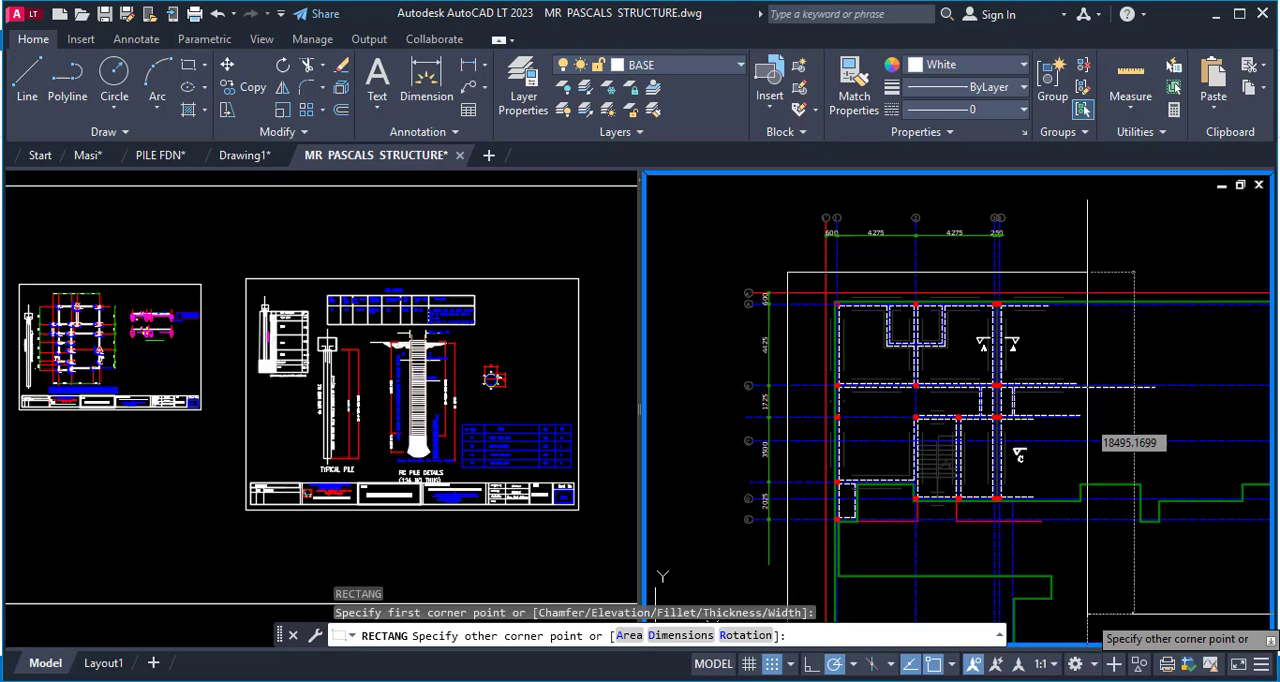
left_click(1071, 553)
key("Escape")
scroll(1040, 402, "down", 2)
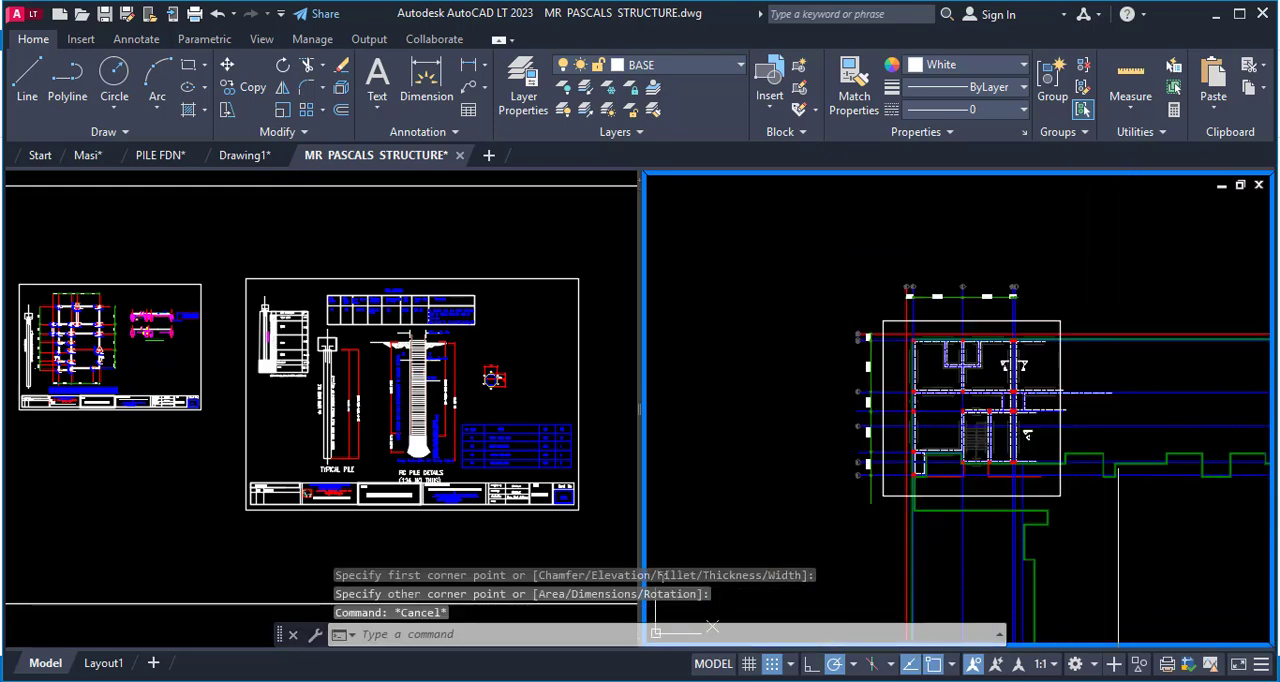
Trim the long grid and outline lines extending past the rectangle's right side with a fence selection.
type("tr")
key("Return")
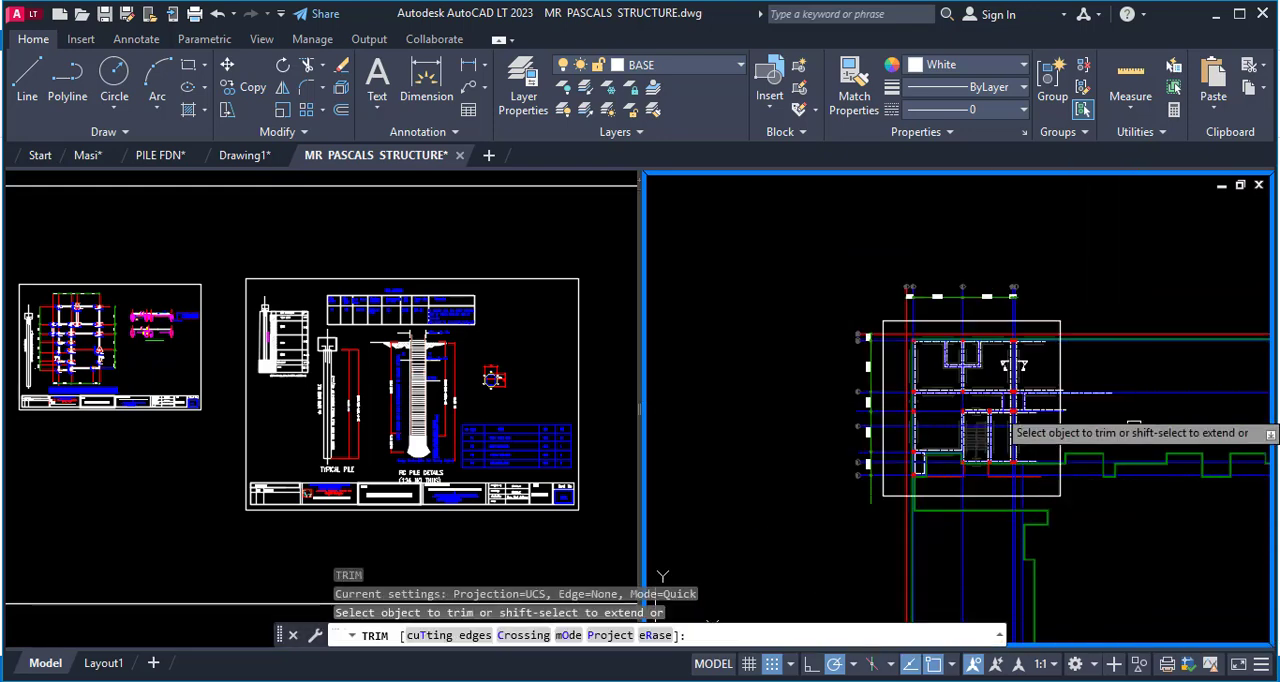
left_click(1168, 284)
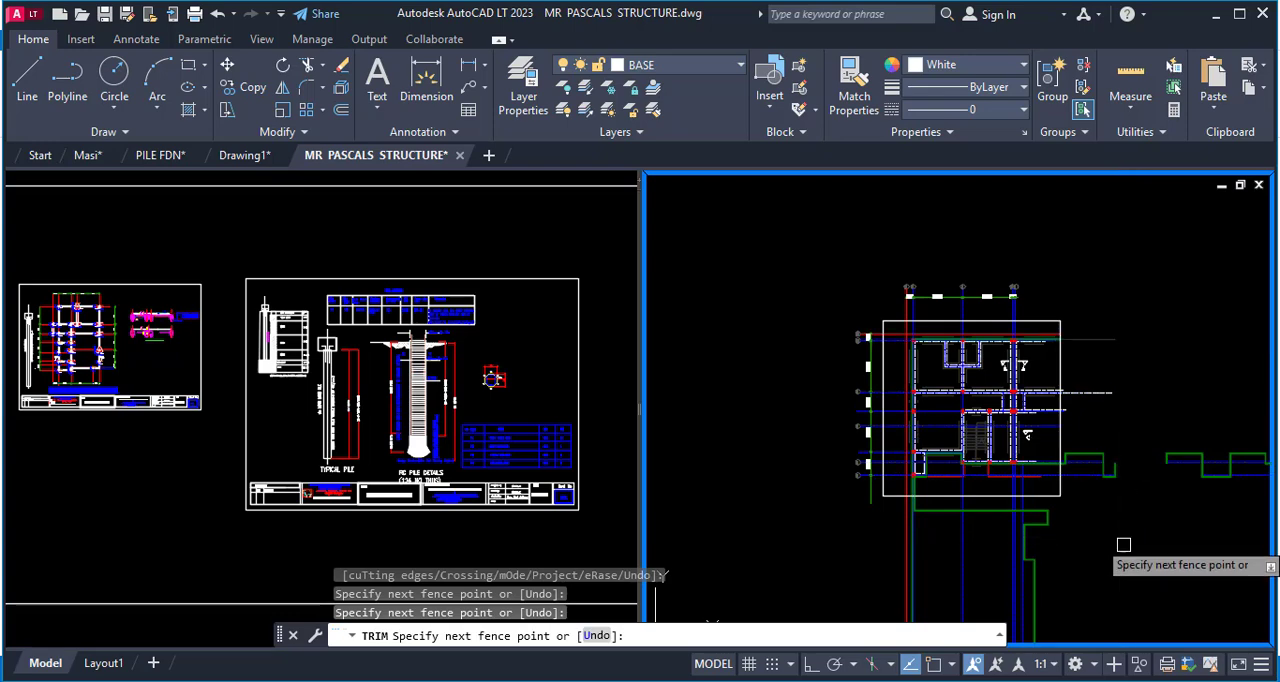
key("Return")
key("Escape")
scroll(1094, 457, "up", 3)
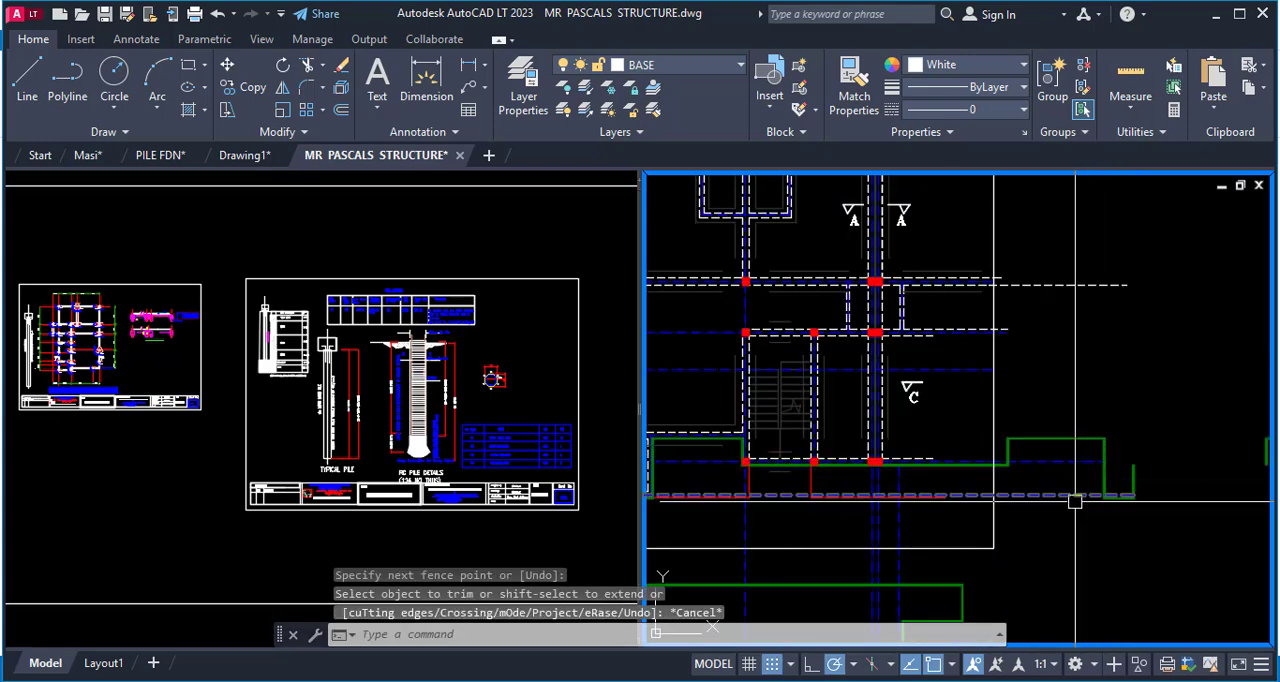
type("r")
key("Escape")
type("tr")
key("Return")
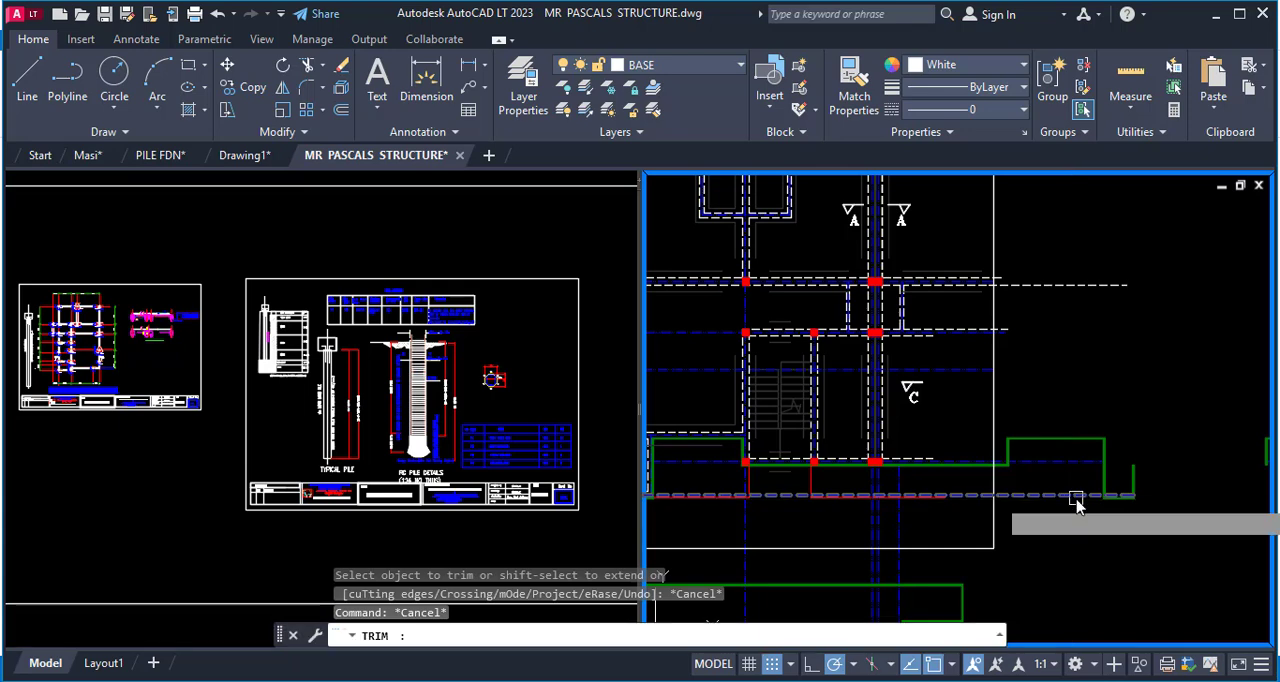
key("Escape")
key("Escape")
key("Escape")
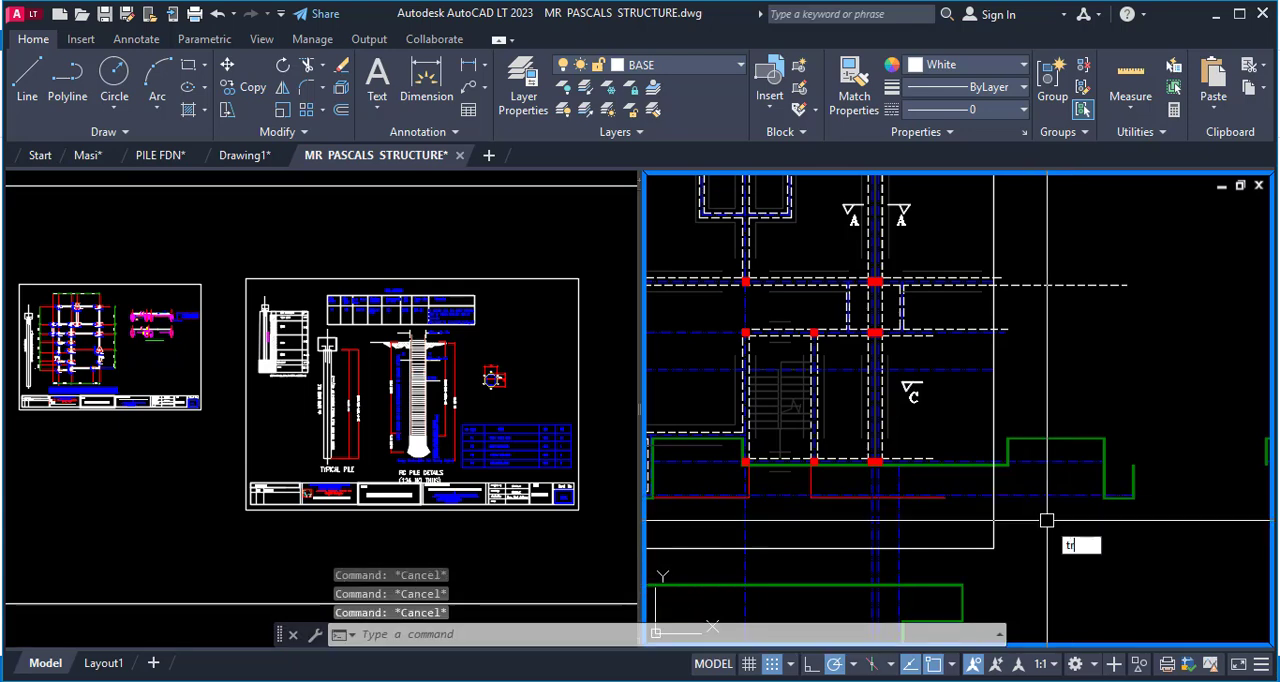
Using the rectangle as the cutting edge, trim the remaining wall, outline and grid lines beyond its right side with a fence selection.
key("Return")
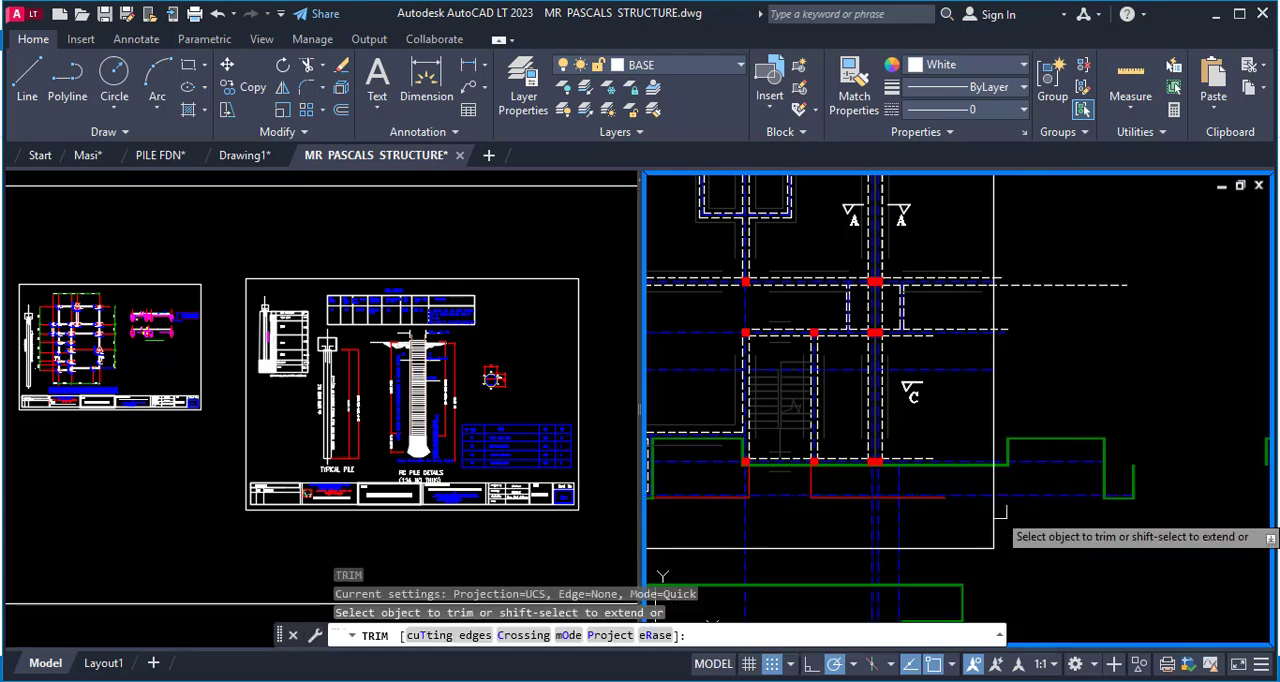
type("t")
key("Return")
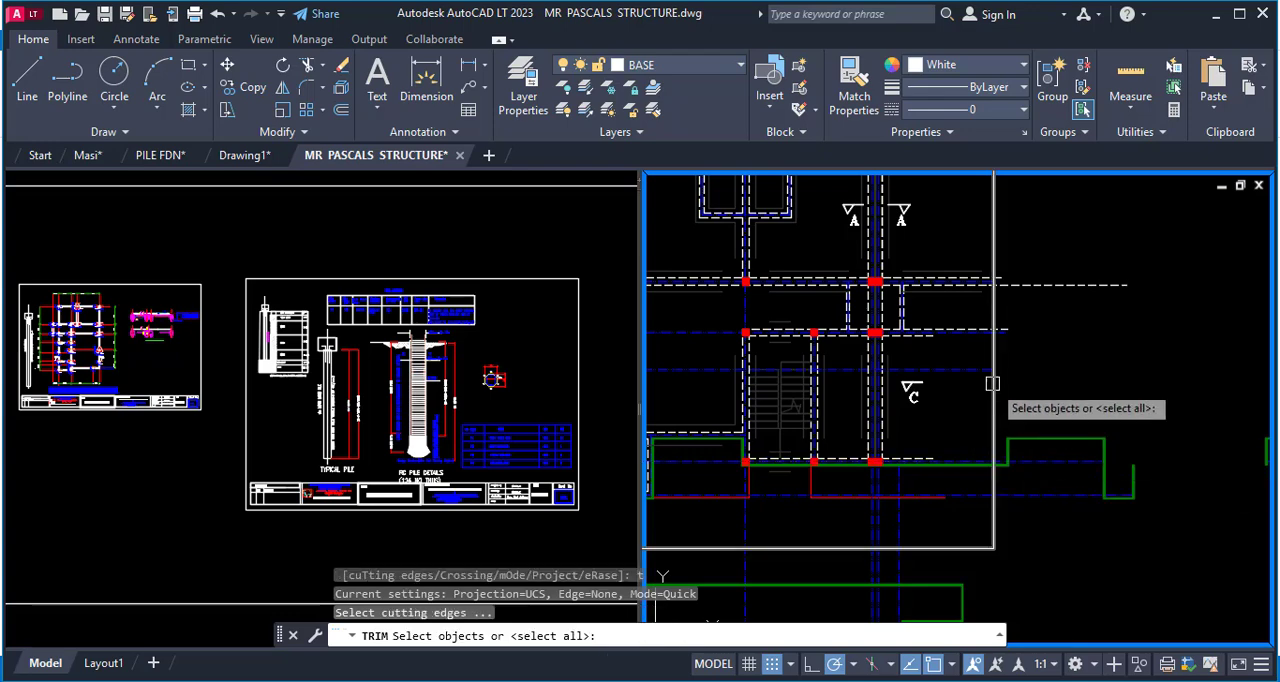
left_click(995, 386)
key("Return")
left_click(1157, 229)
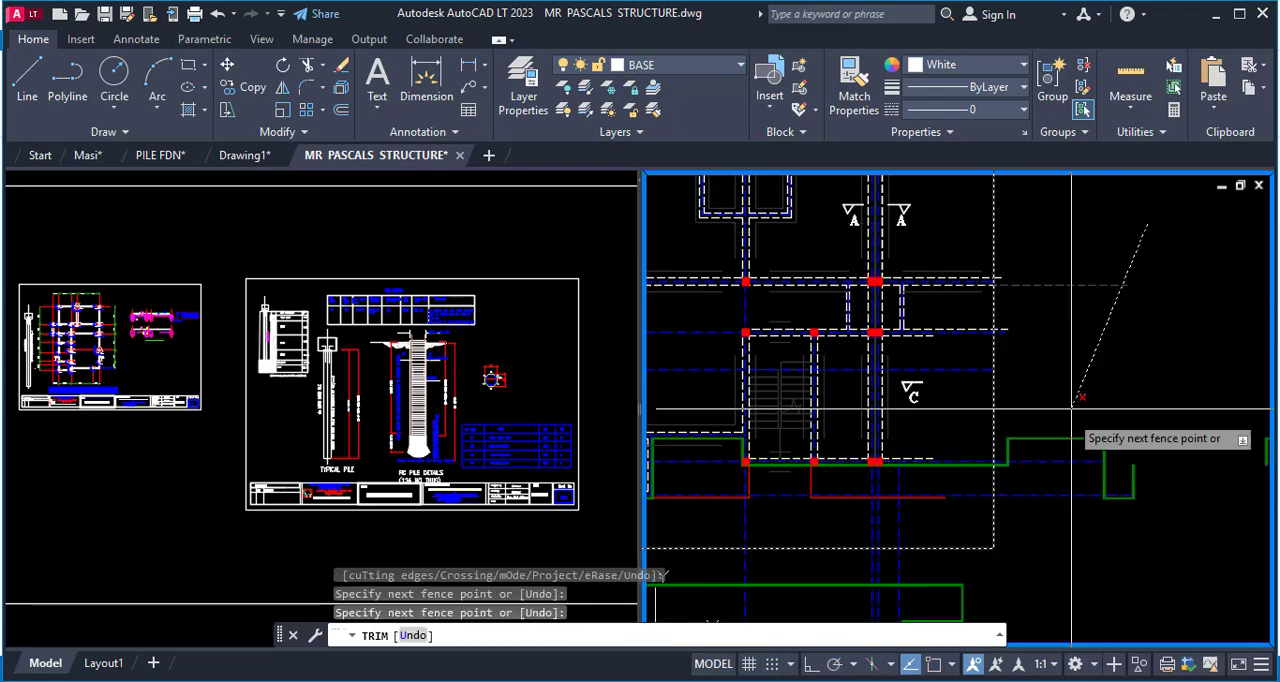
left_click(1016, 507)
key("Return")
scroll(1016, 500, "down", 2)
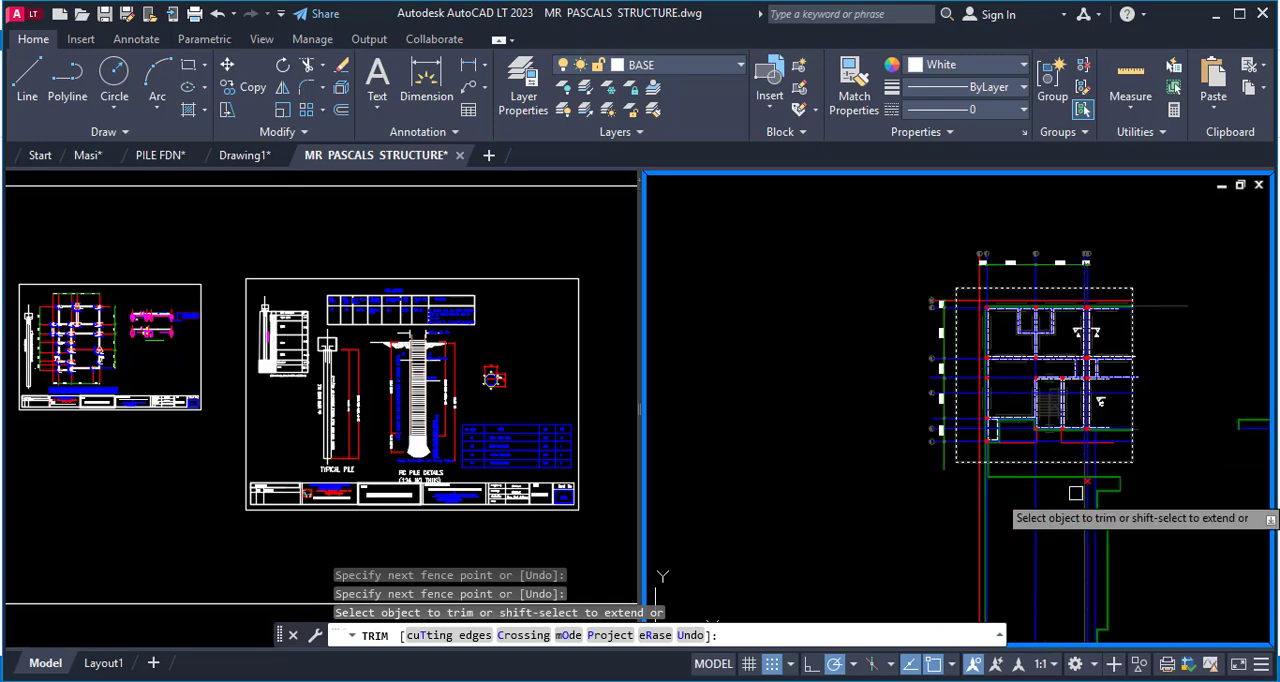
Trim the grid and outline lines running below the rectangle's bottom edge with a fence selection.
scroll(1050, 460, "up", 6)
left_click(1099, 404)
scroll(1062, 473, "down", 6)
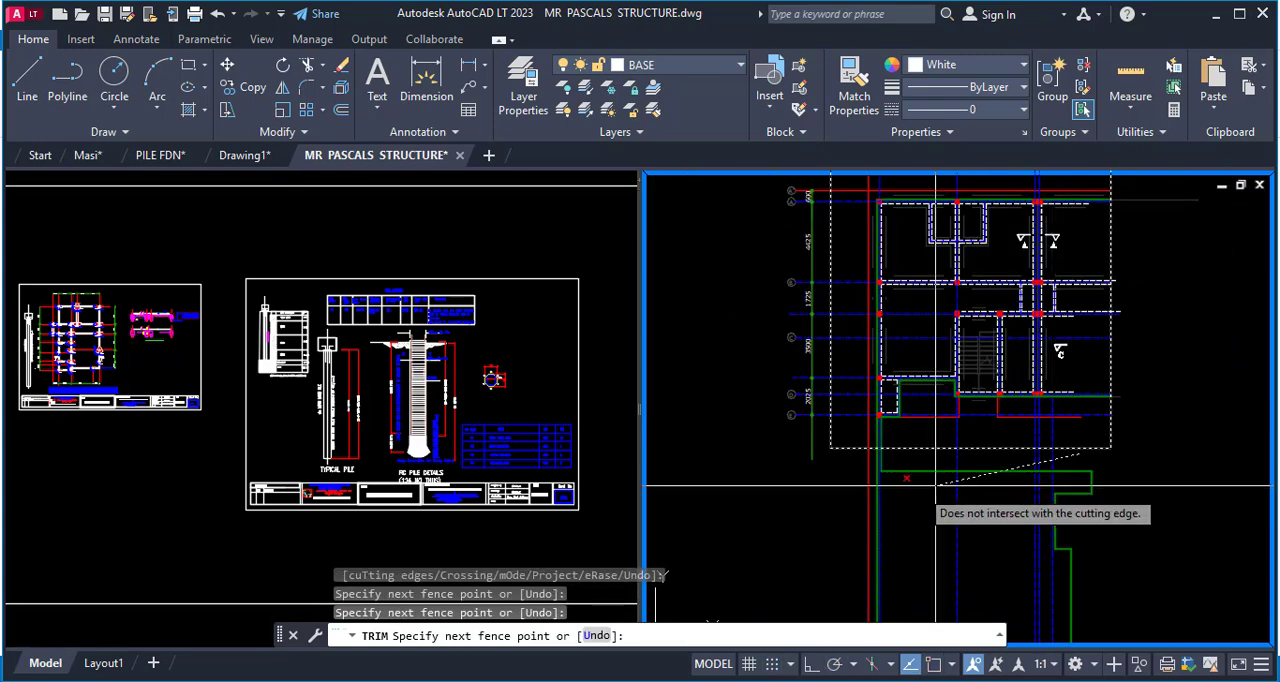
left_click(814, 491)
key("Return")
scroll(905, 400, "up", 6)
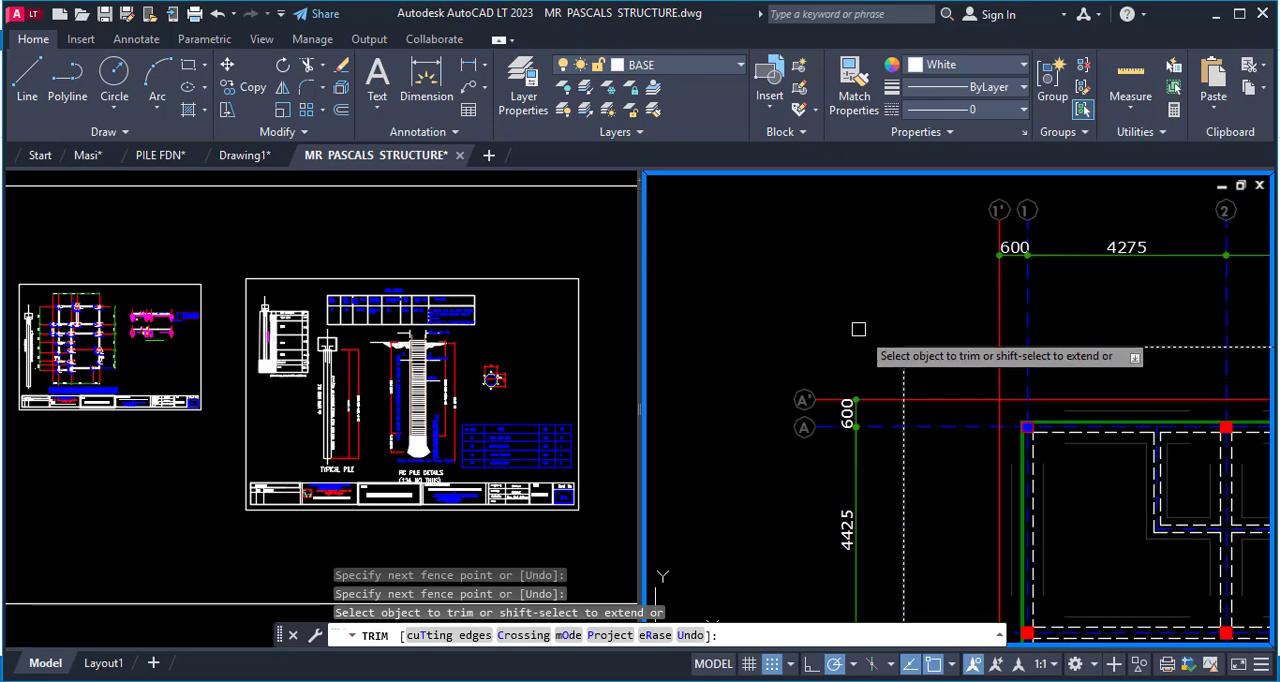
scroll(875, 400, "down", 4)
key("Escape")
Stretch the rectangle's left edge outward about 4000 mm and its top edge upward about 4500 mm to enclose the grid bubbles and dimensions.
left_click(871, 471)
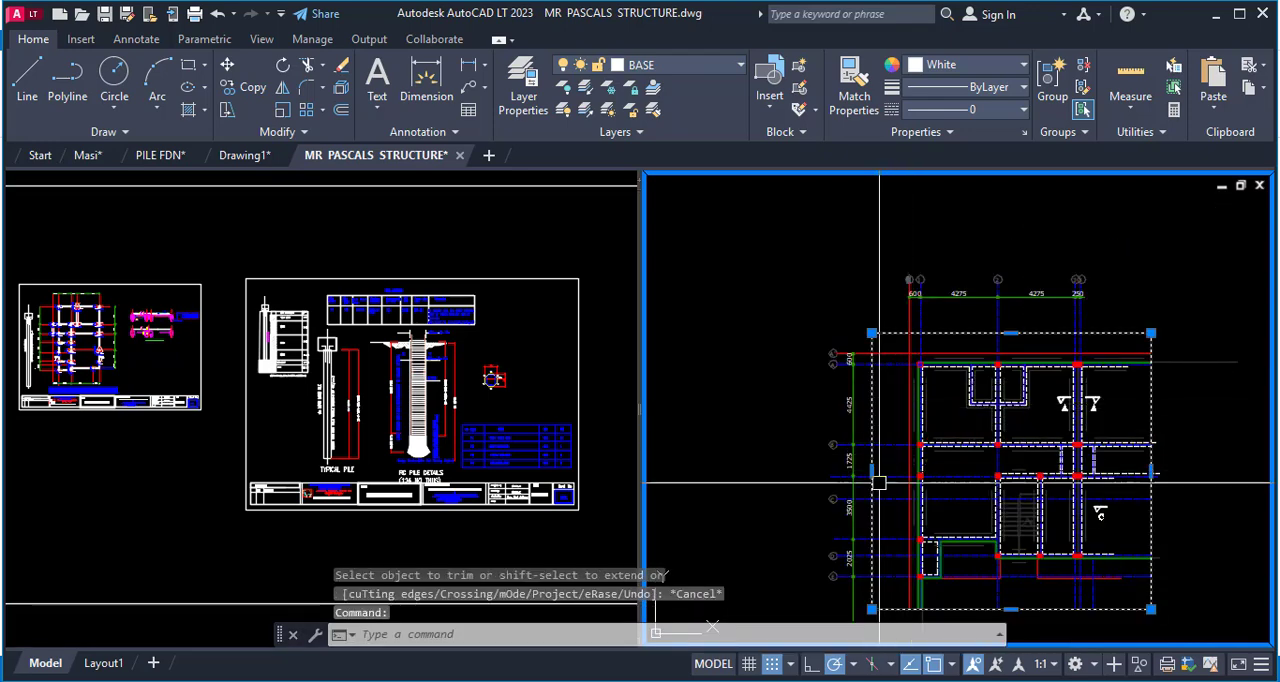
left_click(871, 471)
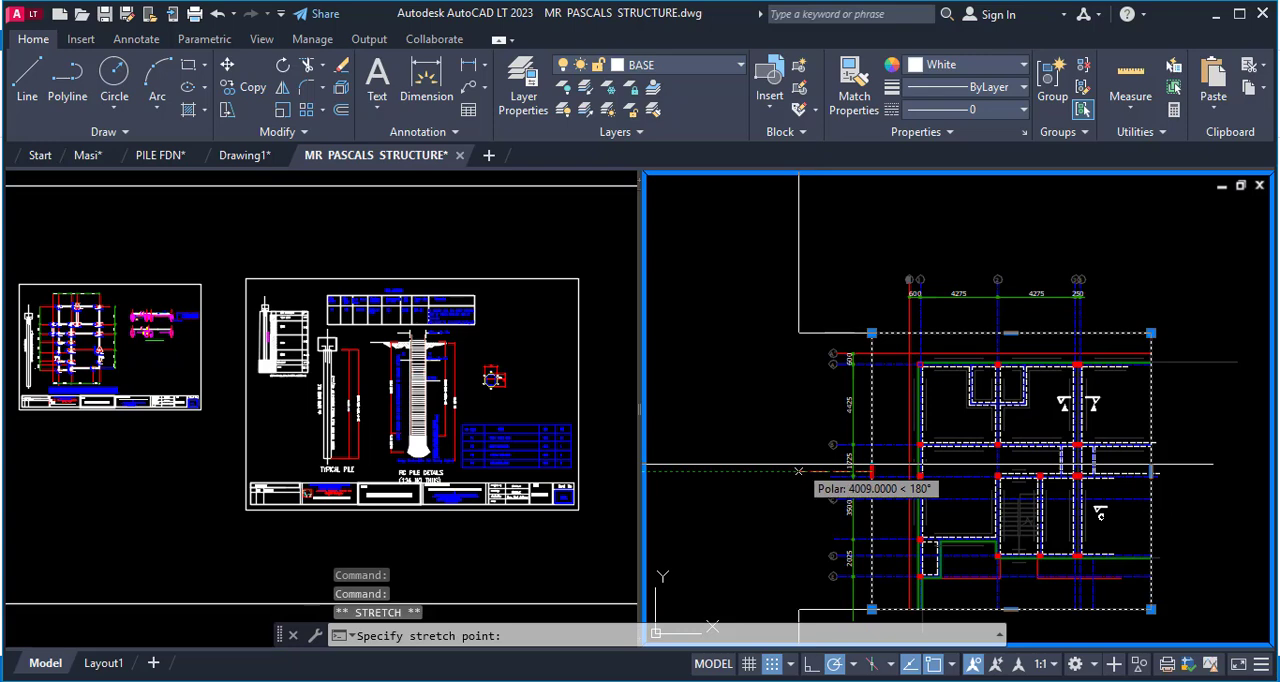
scroll(786, 457, "down", 2)
key("Escape")
scroll(772, 345, "up", 2)
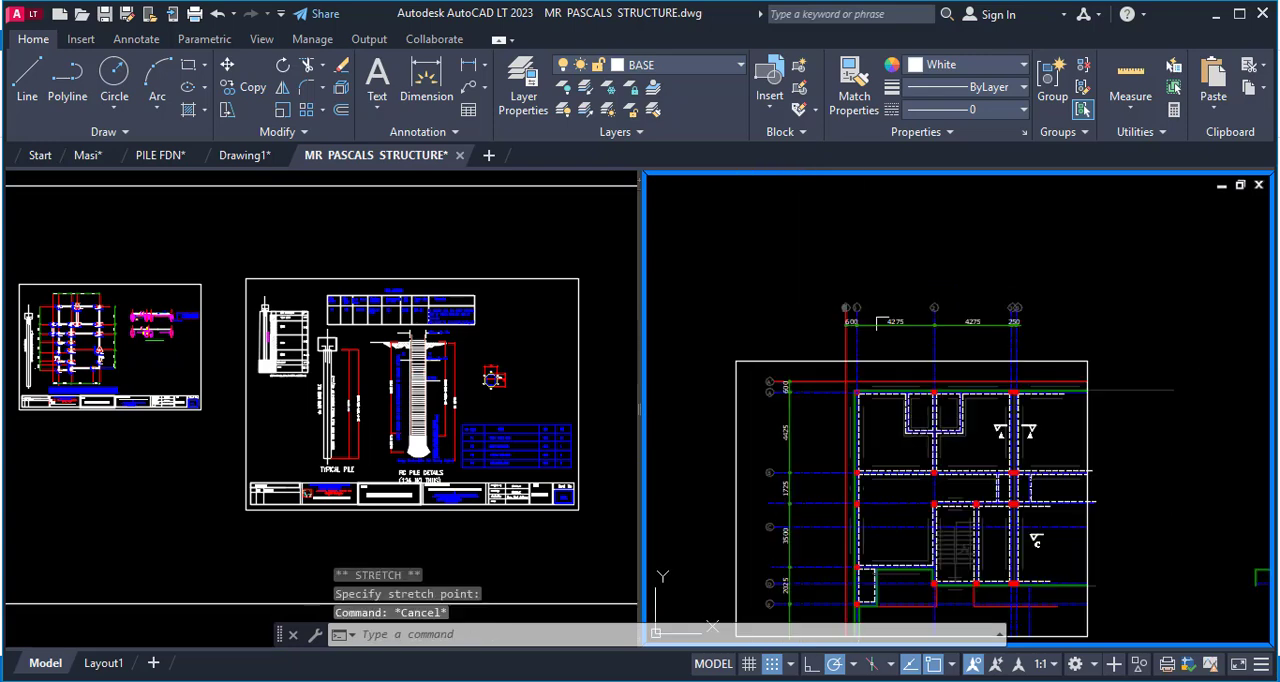
left_click(970, 361)
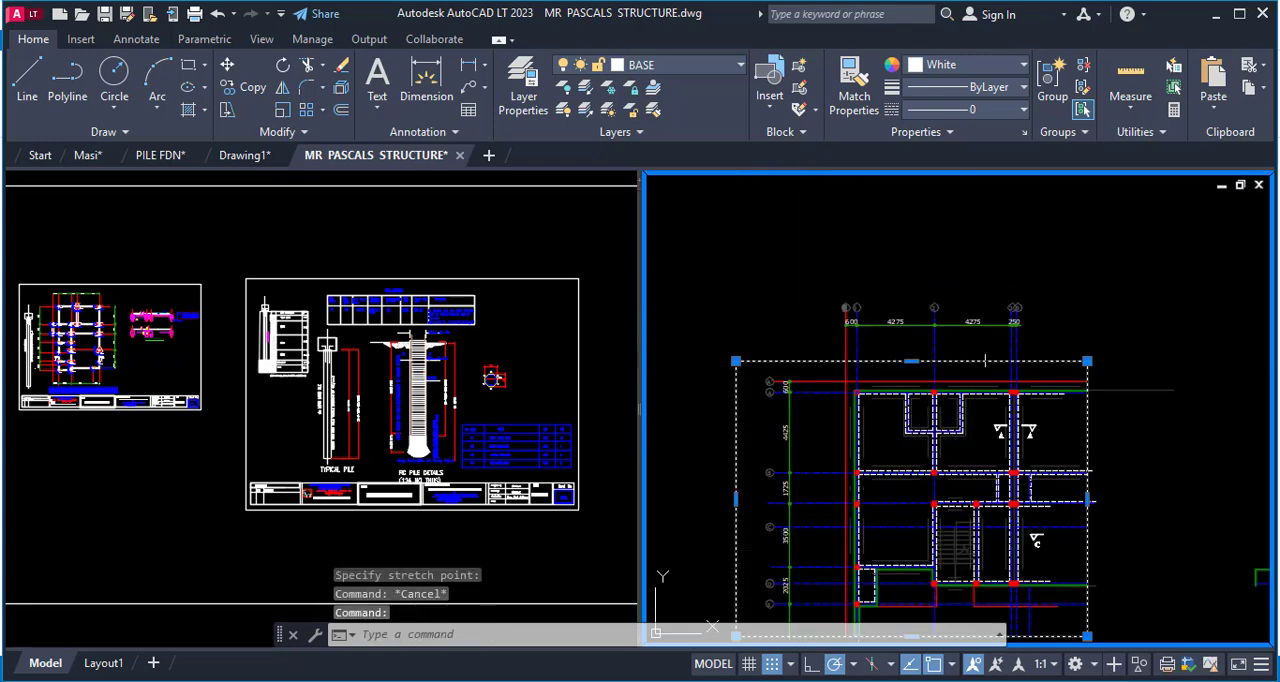
left_click(911, 361)
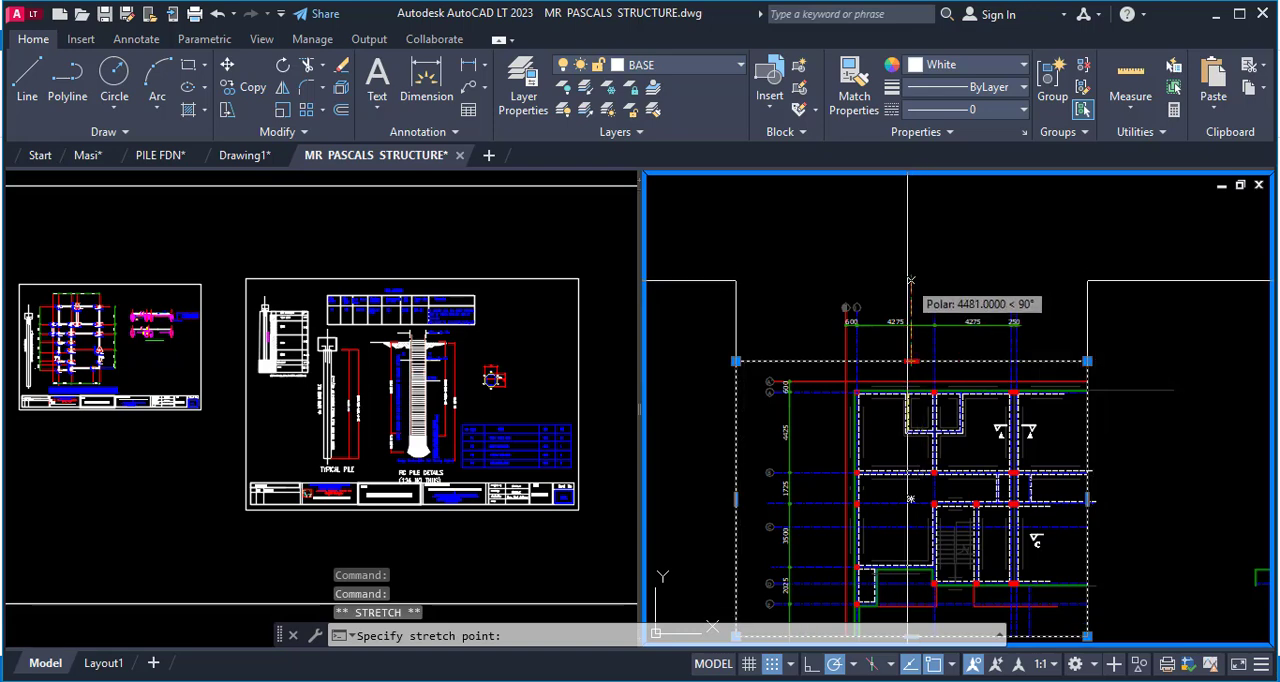
scroll(960, 275, "down", 2)
key("Escape")
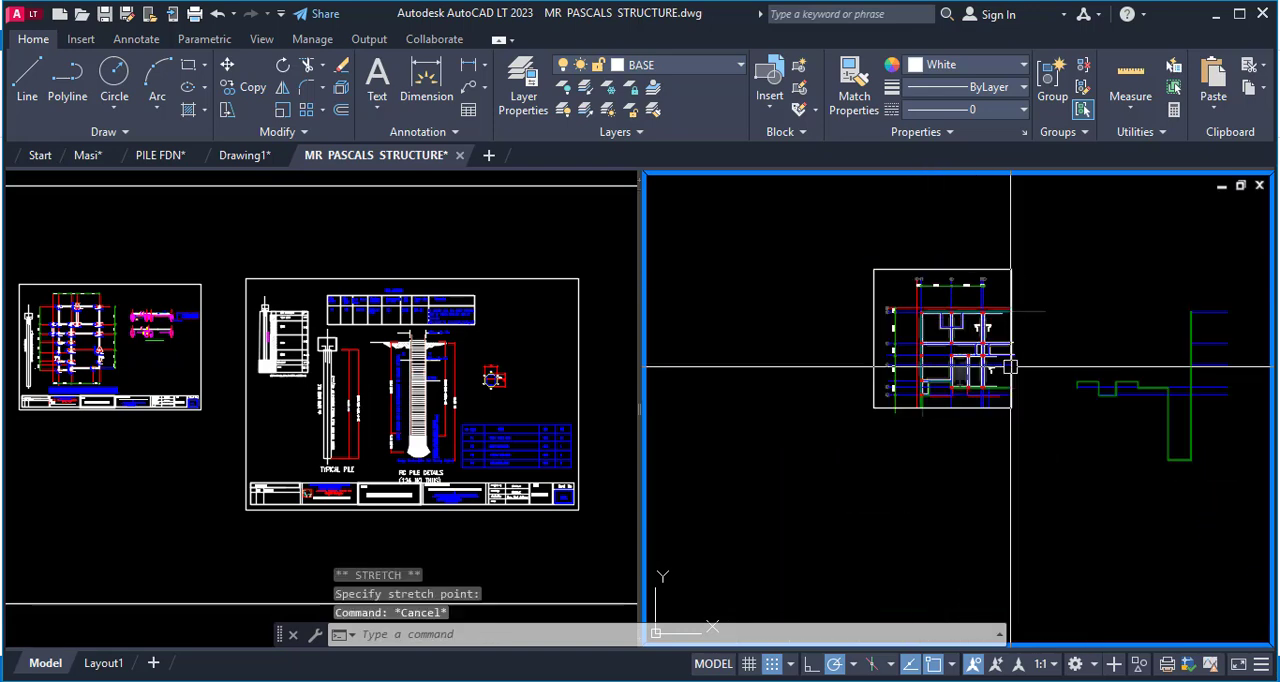
Trim the short line stubs protruding below the enlarged rectangle's bottom edge near the plan's lower-left corner.
scroll(1008, 364, "up", 2)
scroll(790, 470, "up", 2)
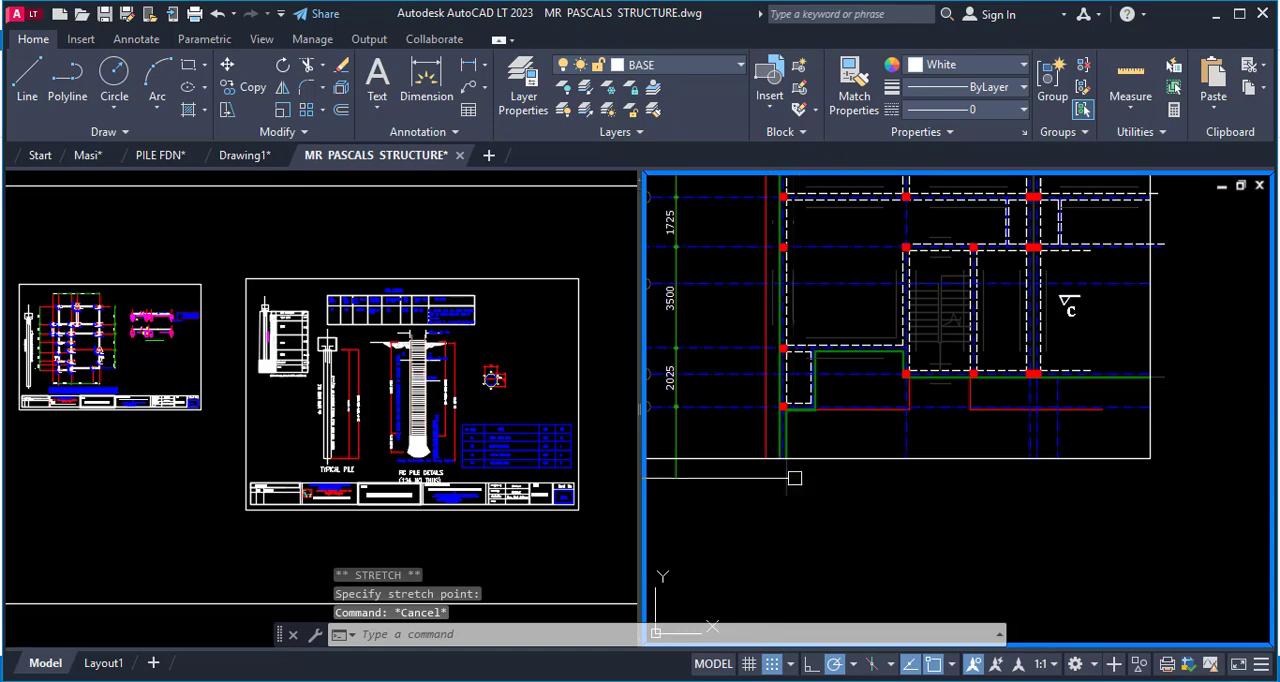
type("tr")
key("Return")
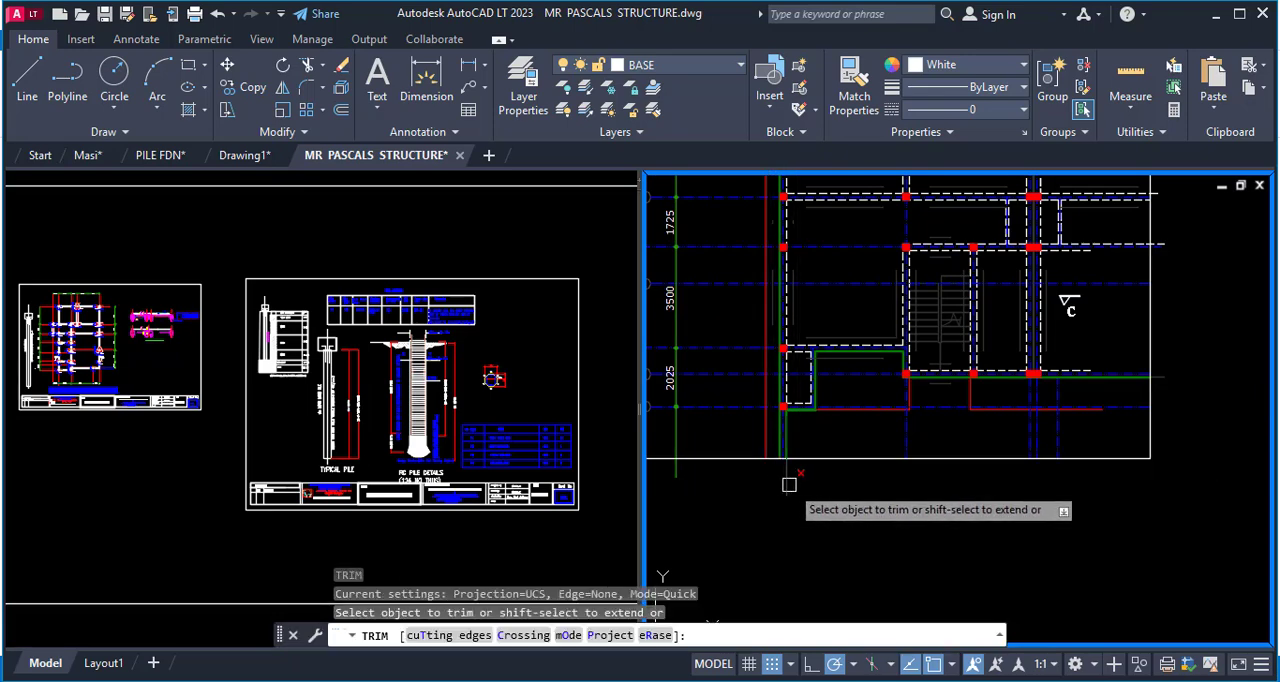
left_click(789, 484)
scroll(835, 484, "down", 2)
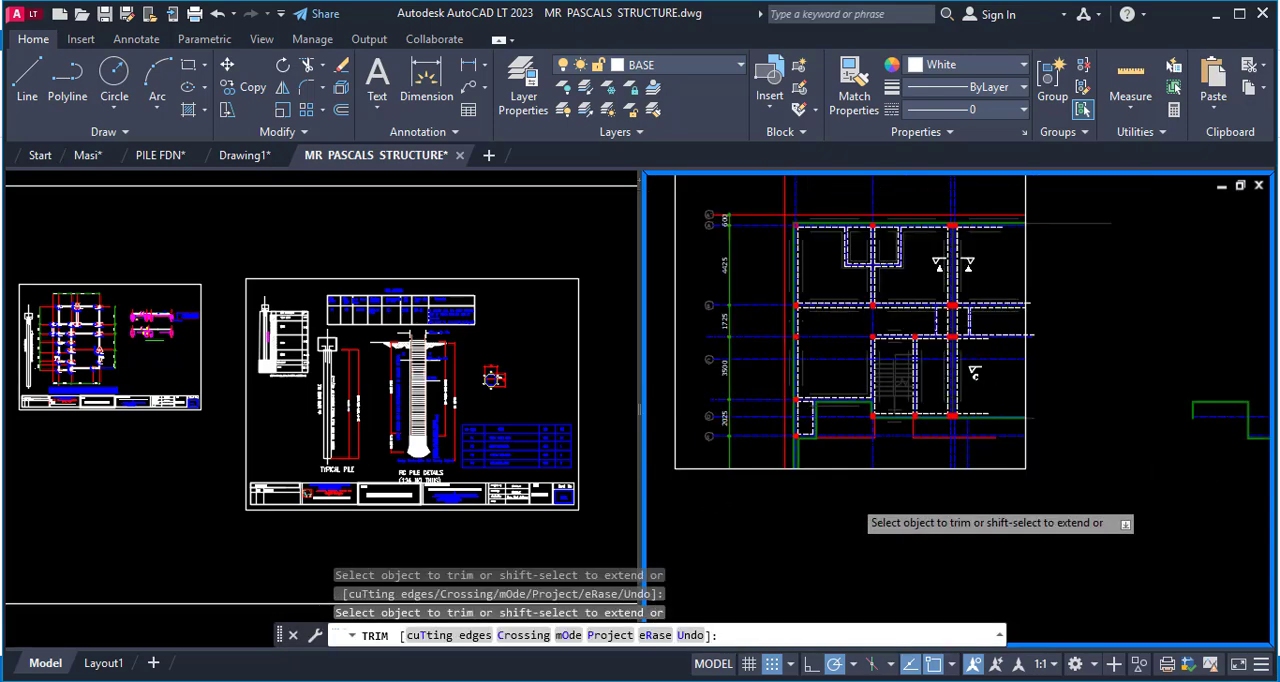
Trim the upper outline and short wall line ends overhanging the rectangle's right edge with two fence selections.
scroll(980, 335, "down", 1)
scroll(980, 320, "up", 3)
left_click(980, 313)
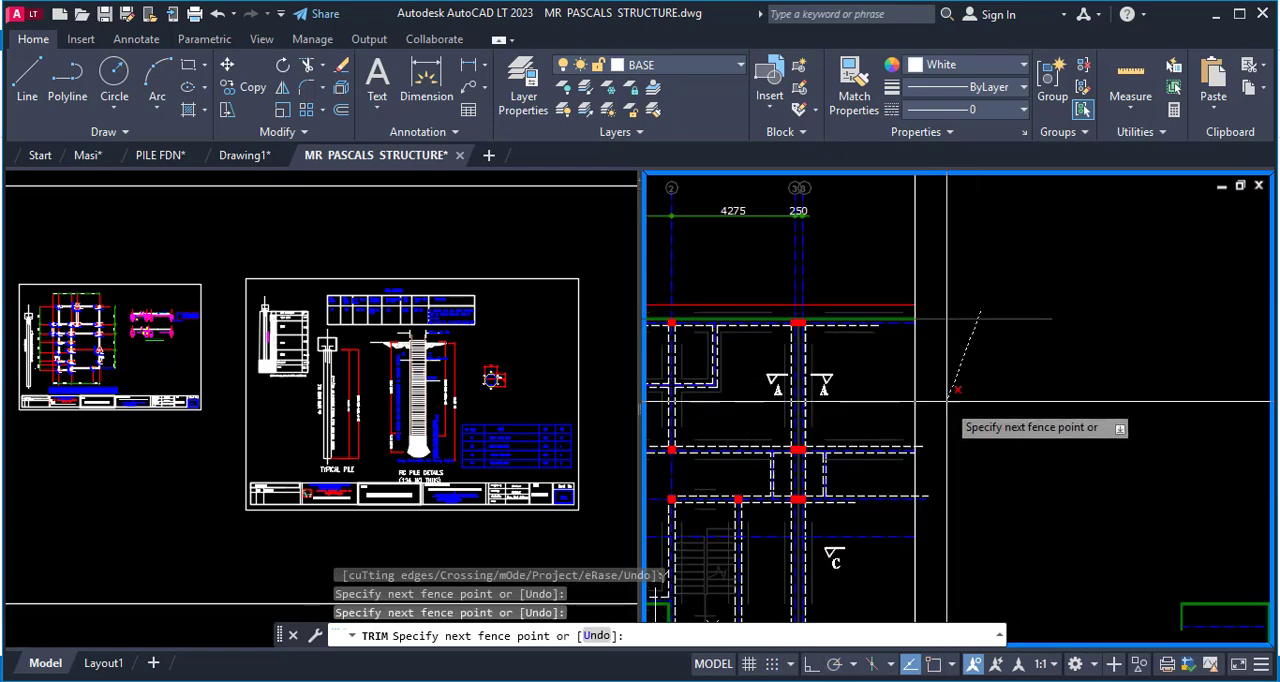
key("Return")
scroll(995, 430, "up", 3)
left_click(1068, 393)
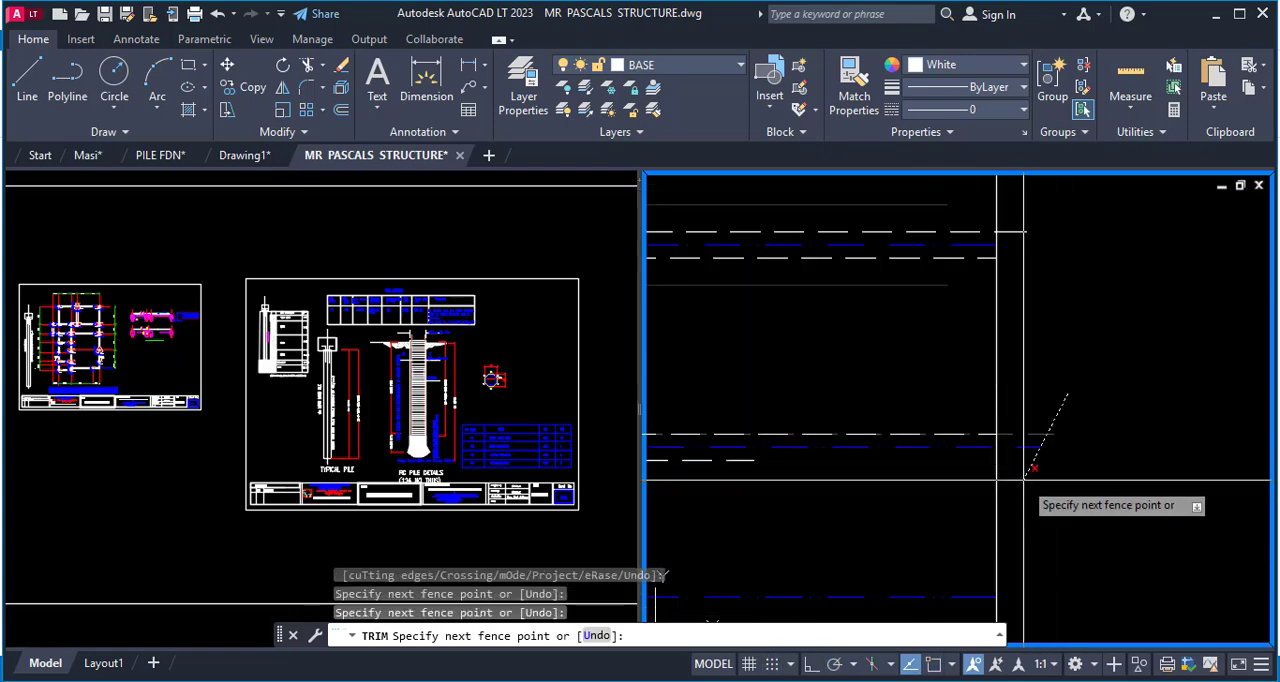
key("Return")
scroll(1073, 283, "down", 3)
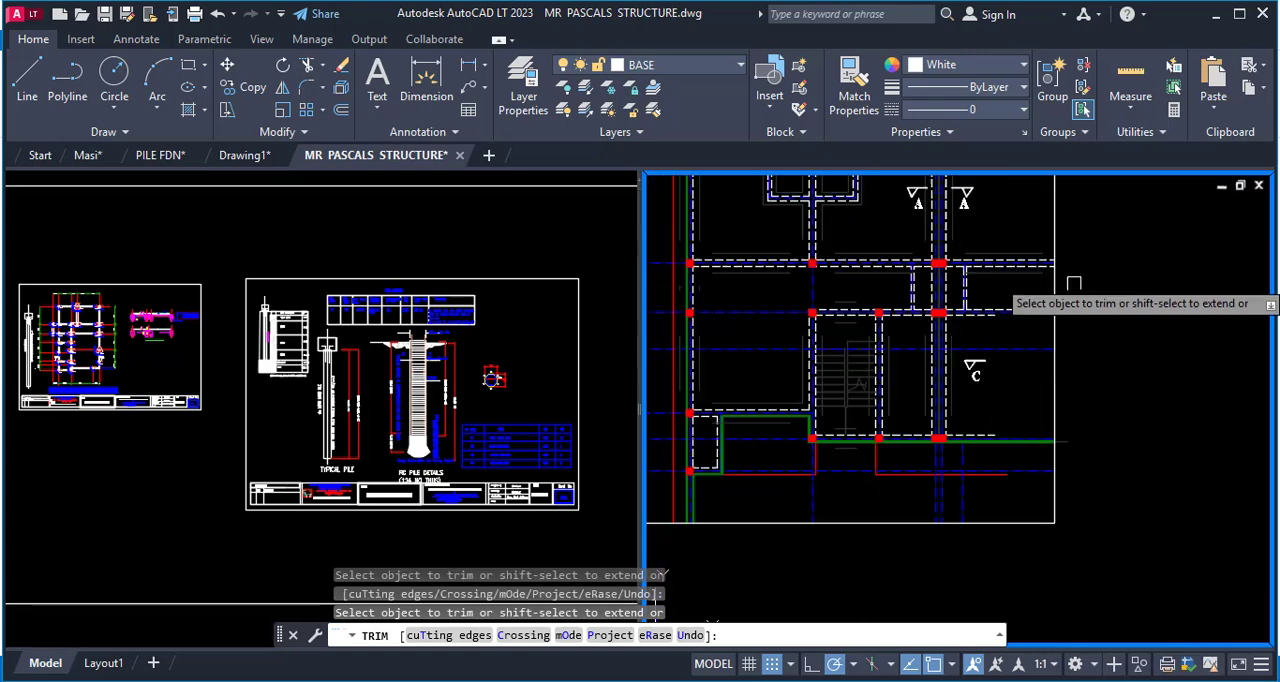
key("Escape")
Erase the thin grey excavation lines beside the U-shaped wall in the plan's upper-left bay.
scroll(1068, 447, "down", 3)
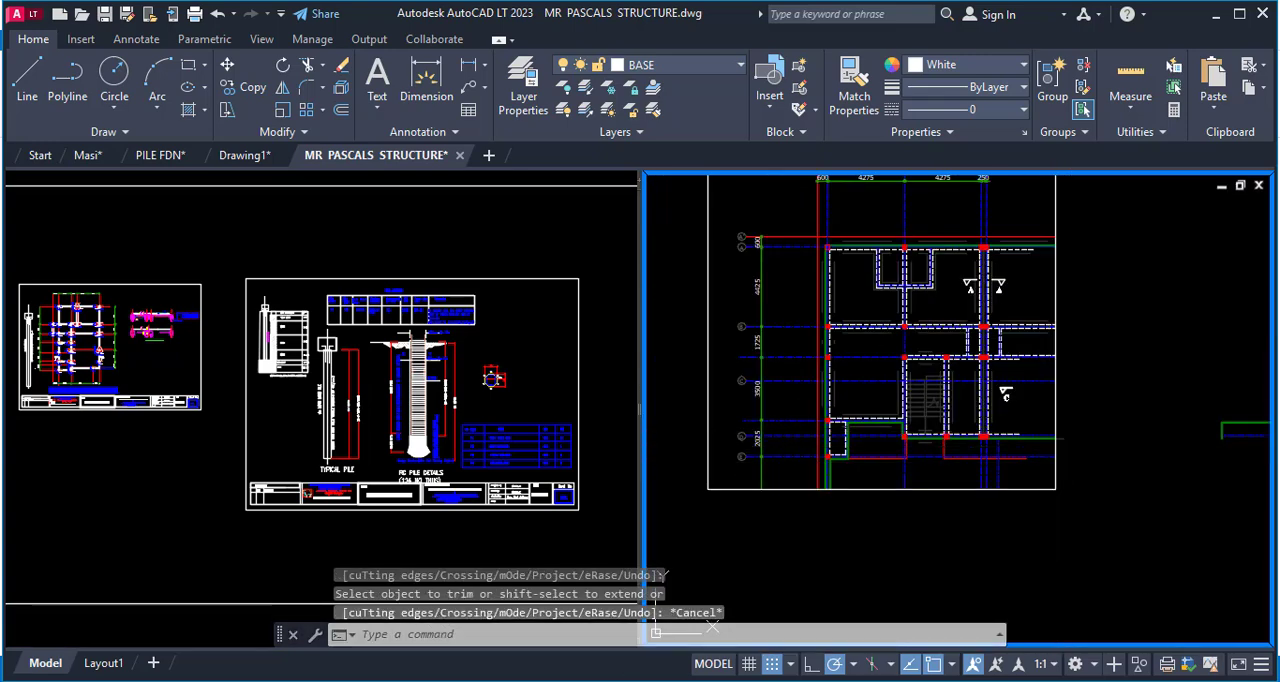
scroll(851, 226, "up", 4)
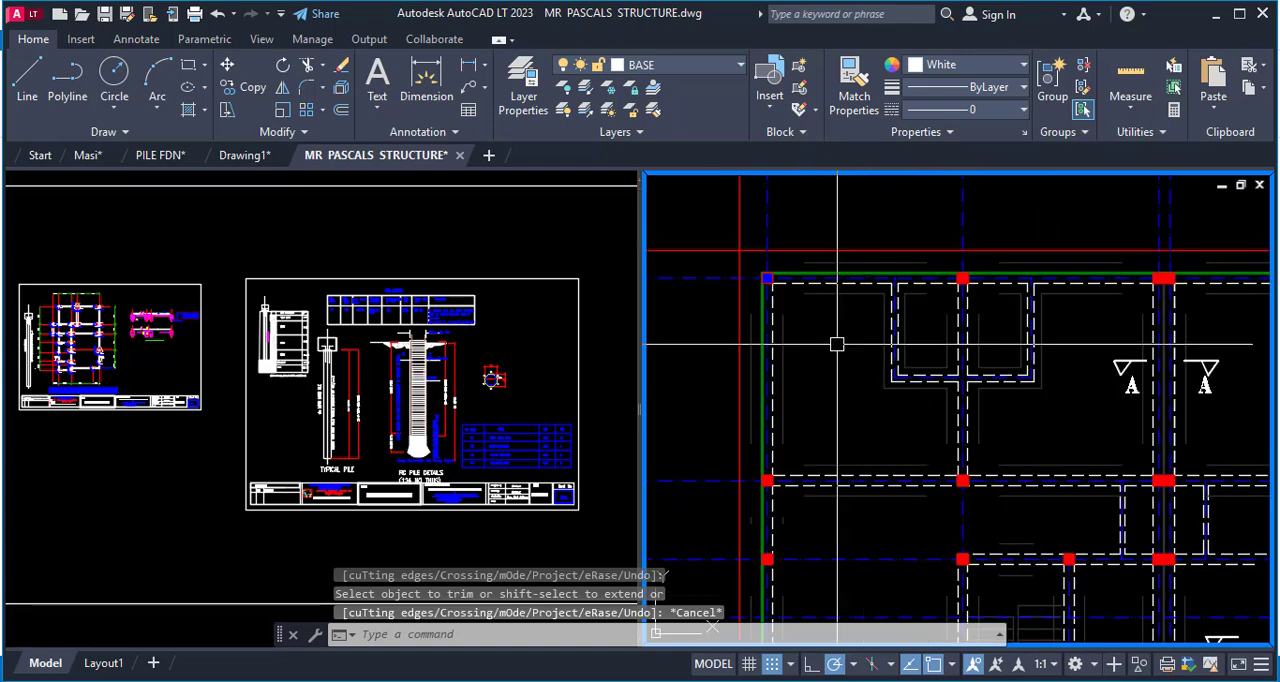
type("e")
key("space")
left_click(858, 290)
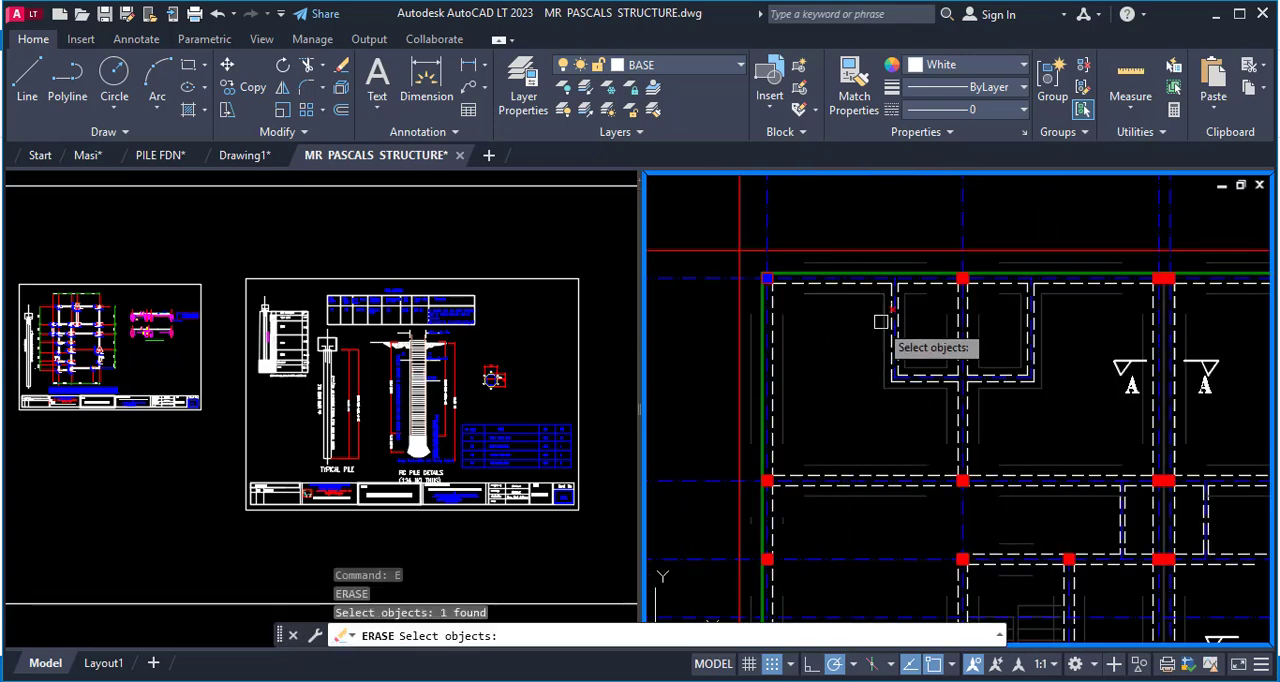
scroll(882, 306, "up", 2)
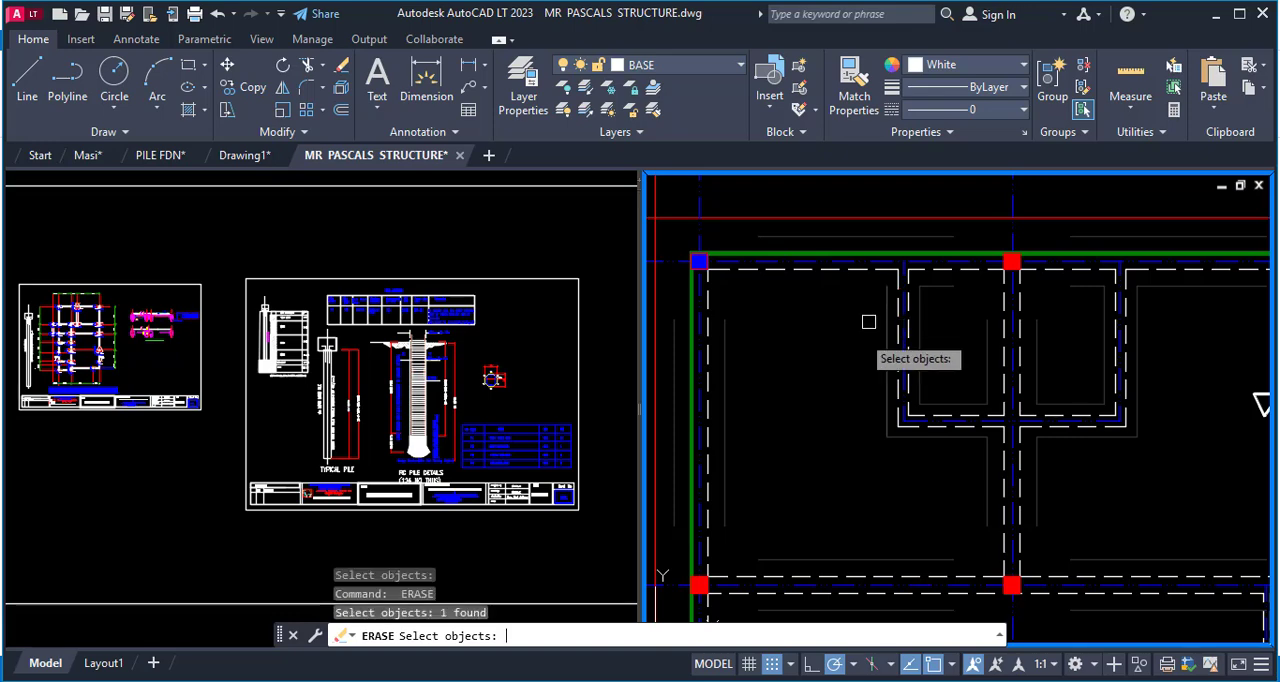
key("space")
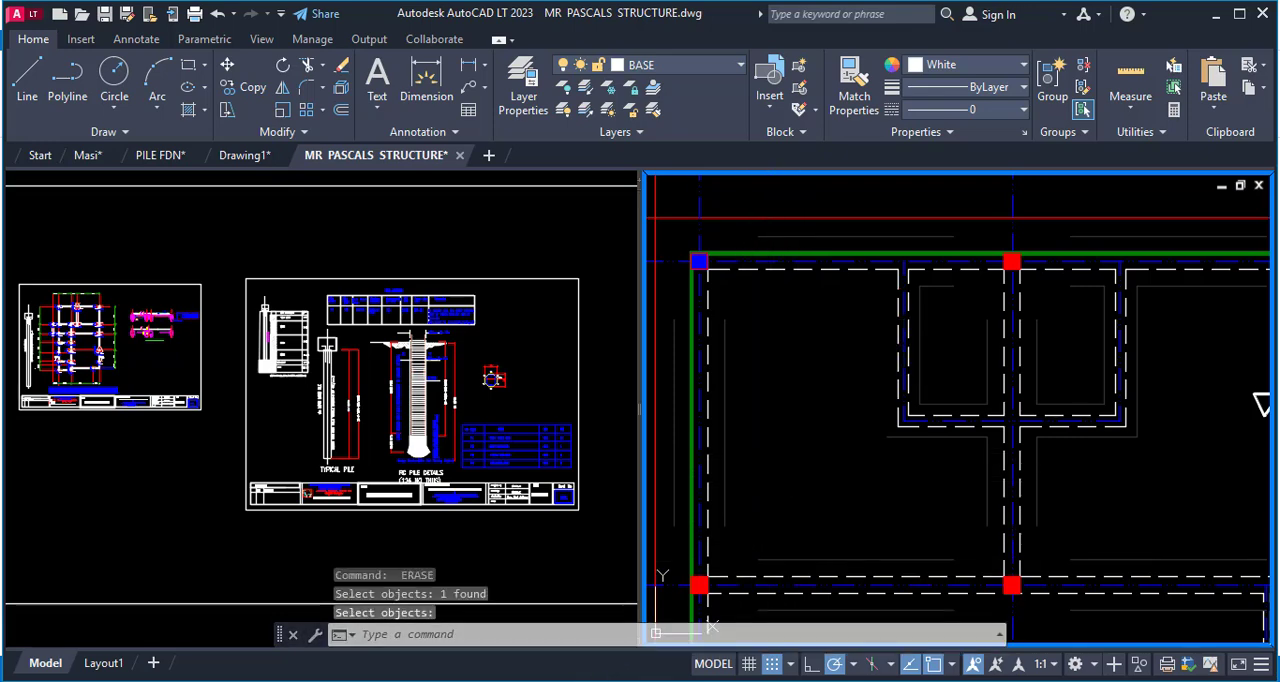
left_click(576, 658)
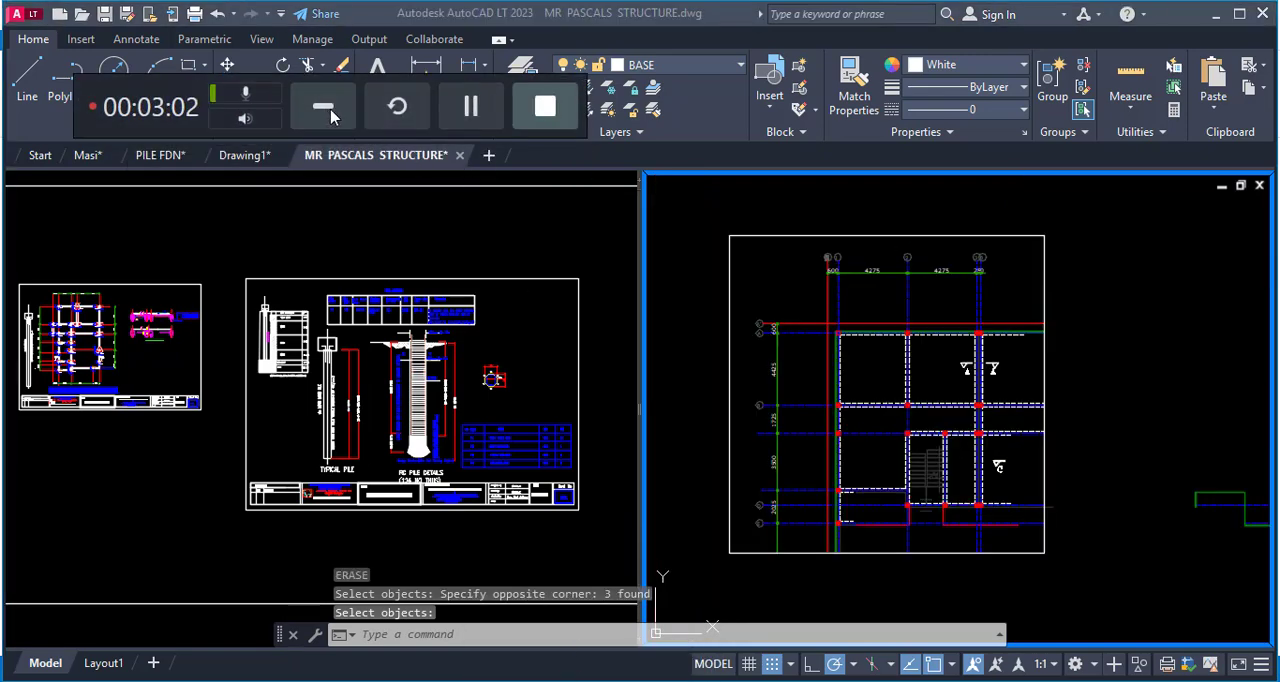
left_click(326, 110)
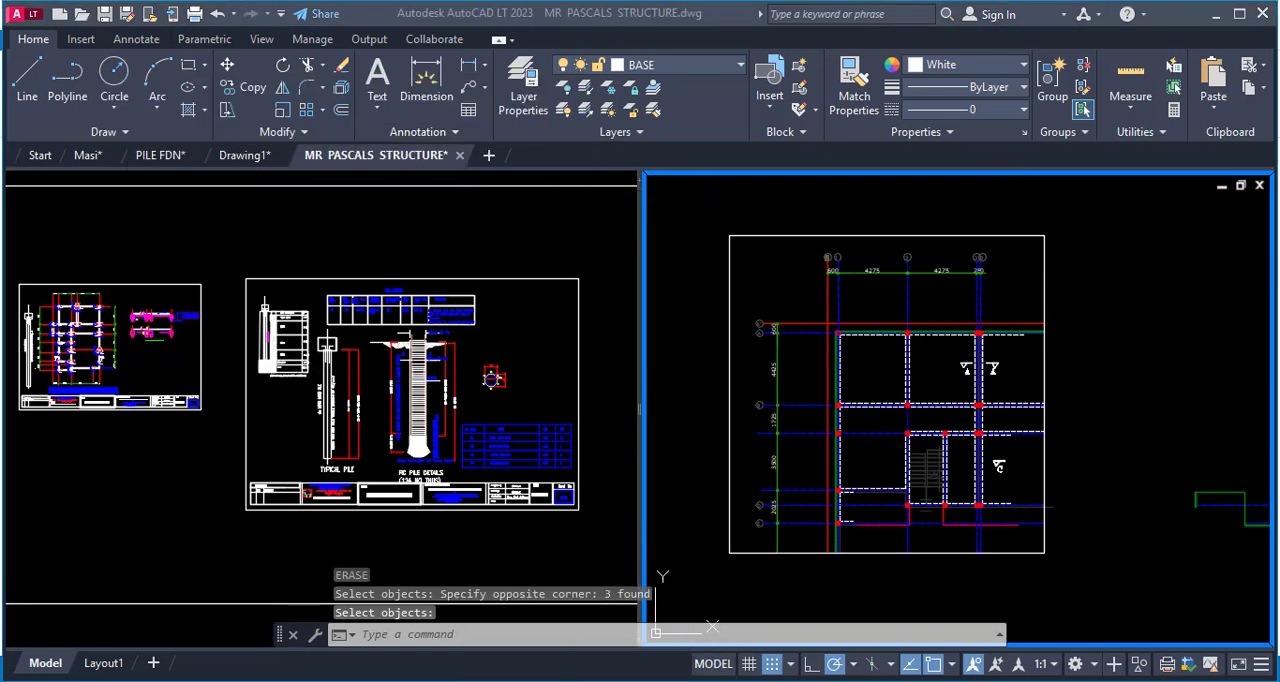
Erase the leftover green outline and blue grid line fragments to the right of the rectangle with a crossing selection.
scroll(500, 250, "down", 2)
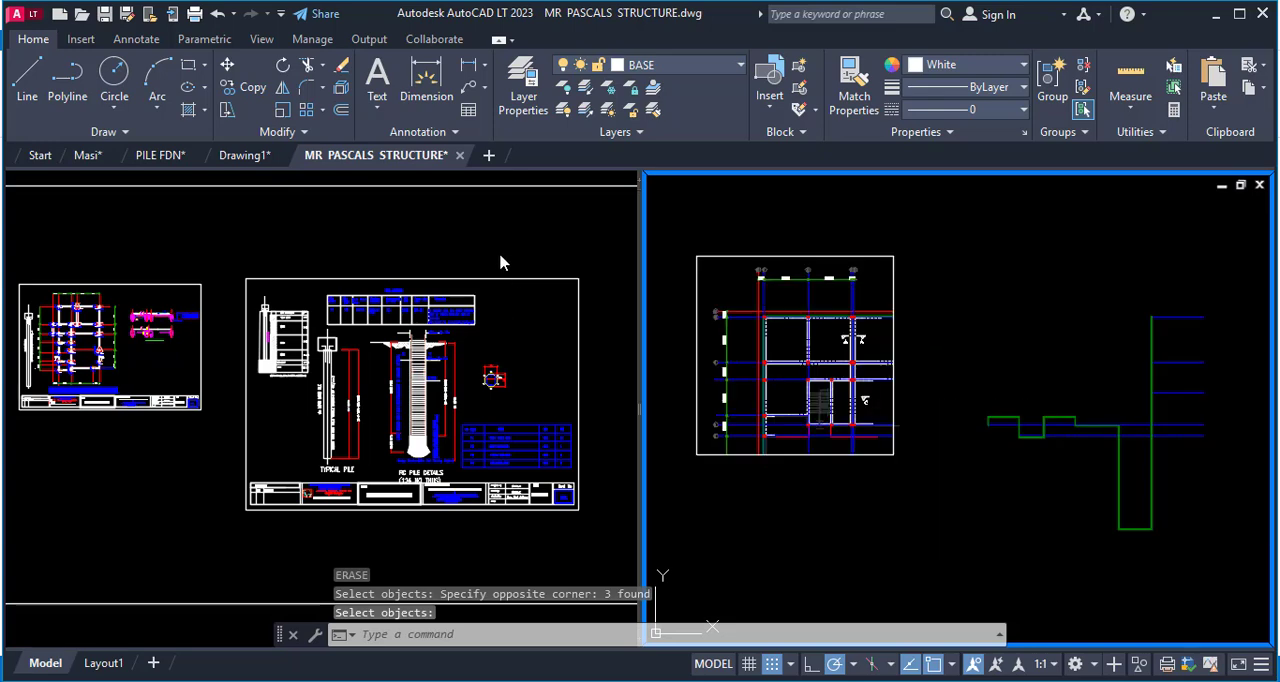
left_click(500, 250)
left_click(1150, 328)
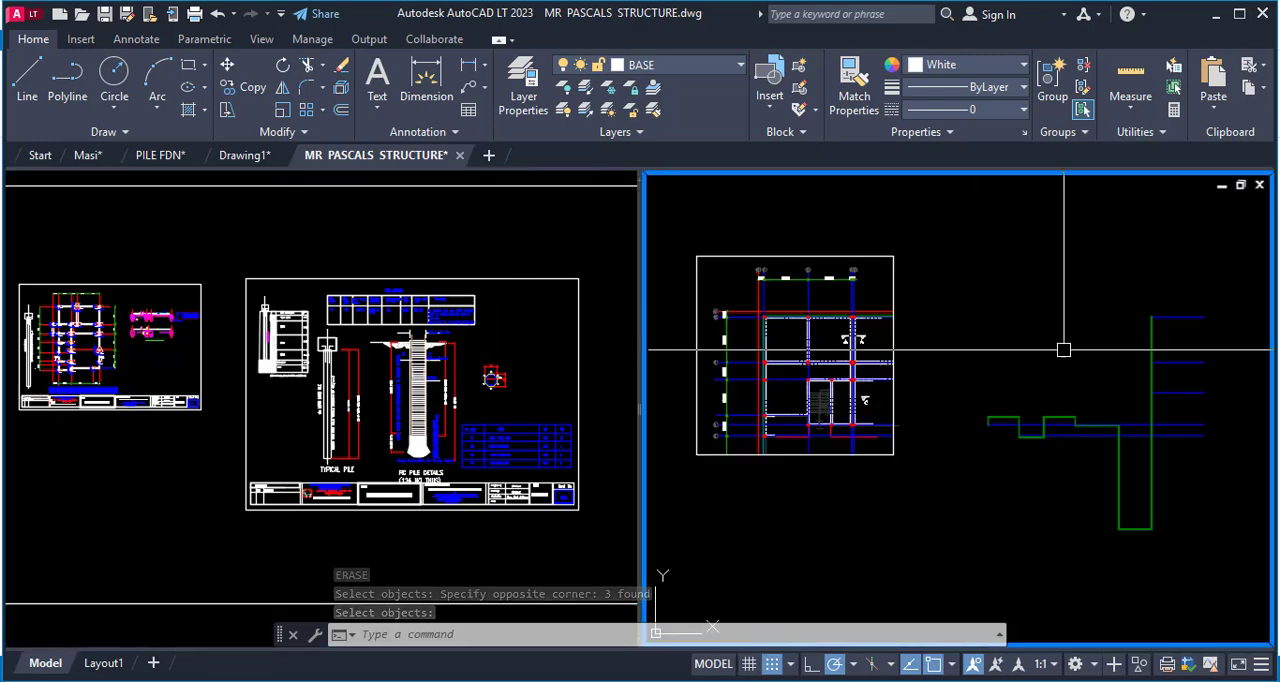
left_click(1252, 192)
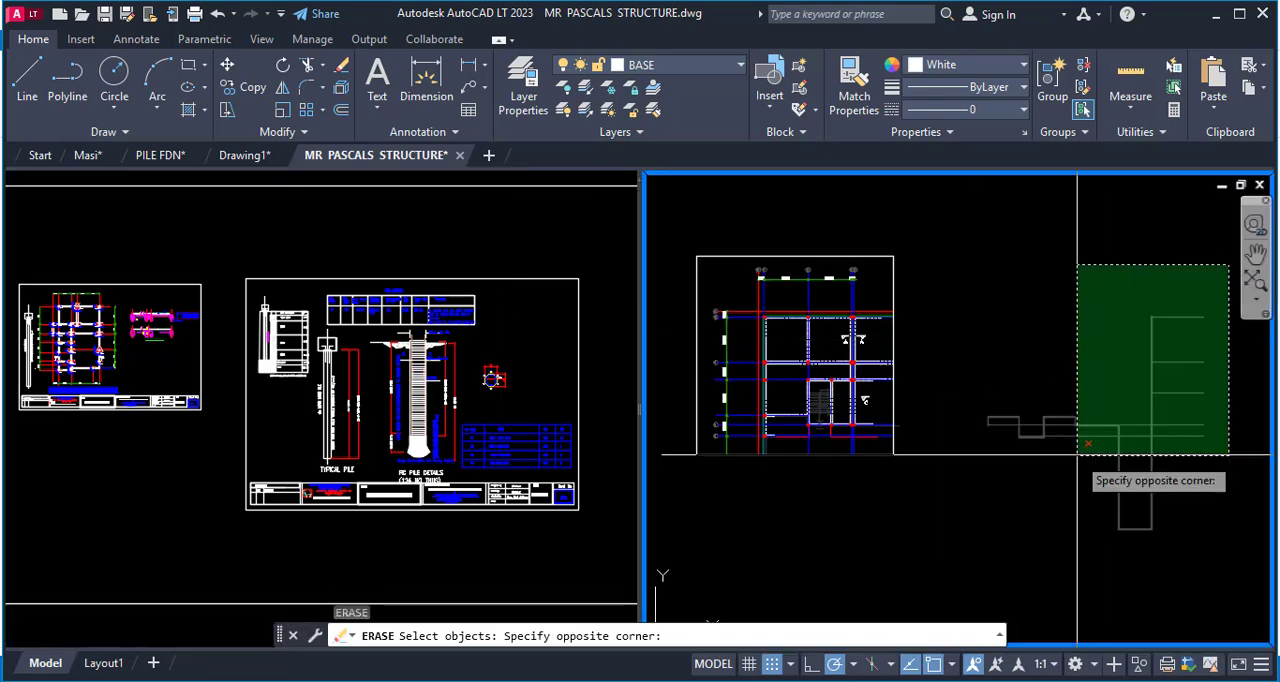
left_click(990, 535)
key("Return")
Examine the isolated corner plan and compare it with the same corner of the full foundation plan in the other viewport.
scroll(870, 421, "up", 6)
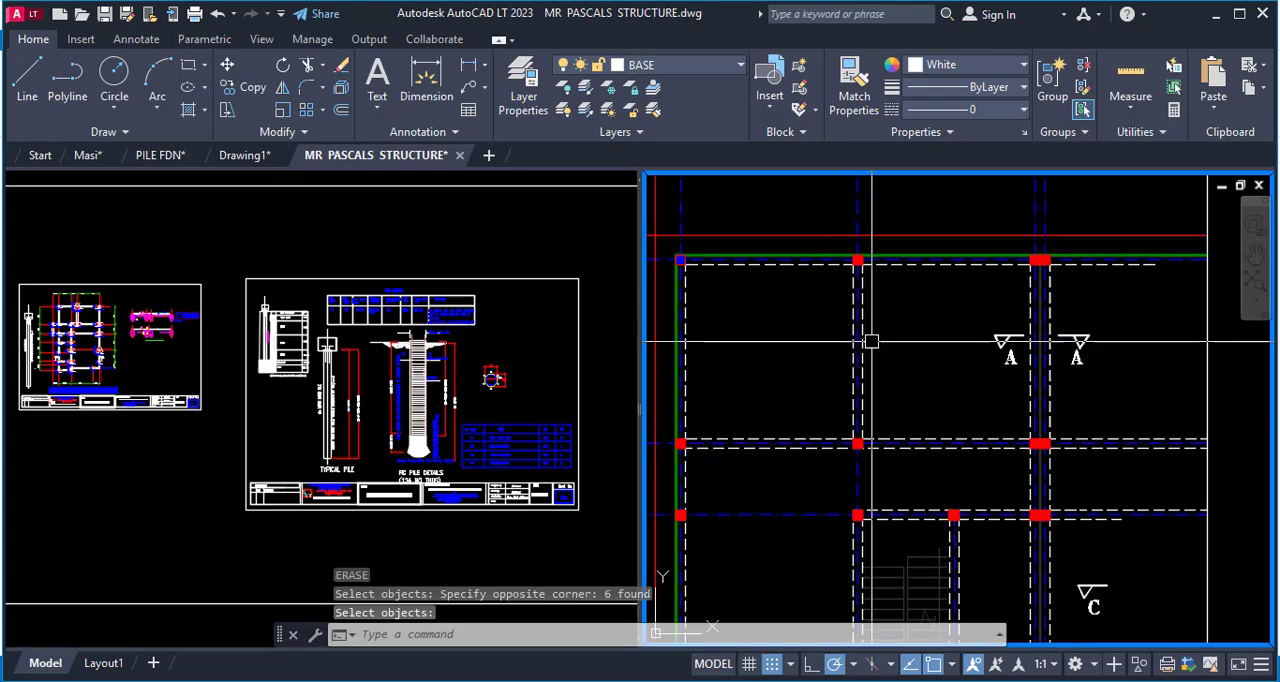
scroll(895, 387, "down", 2)
scroll(878, 416, "down", 2)
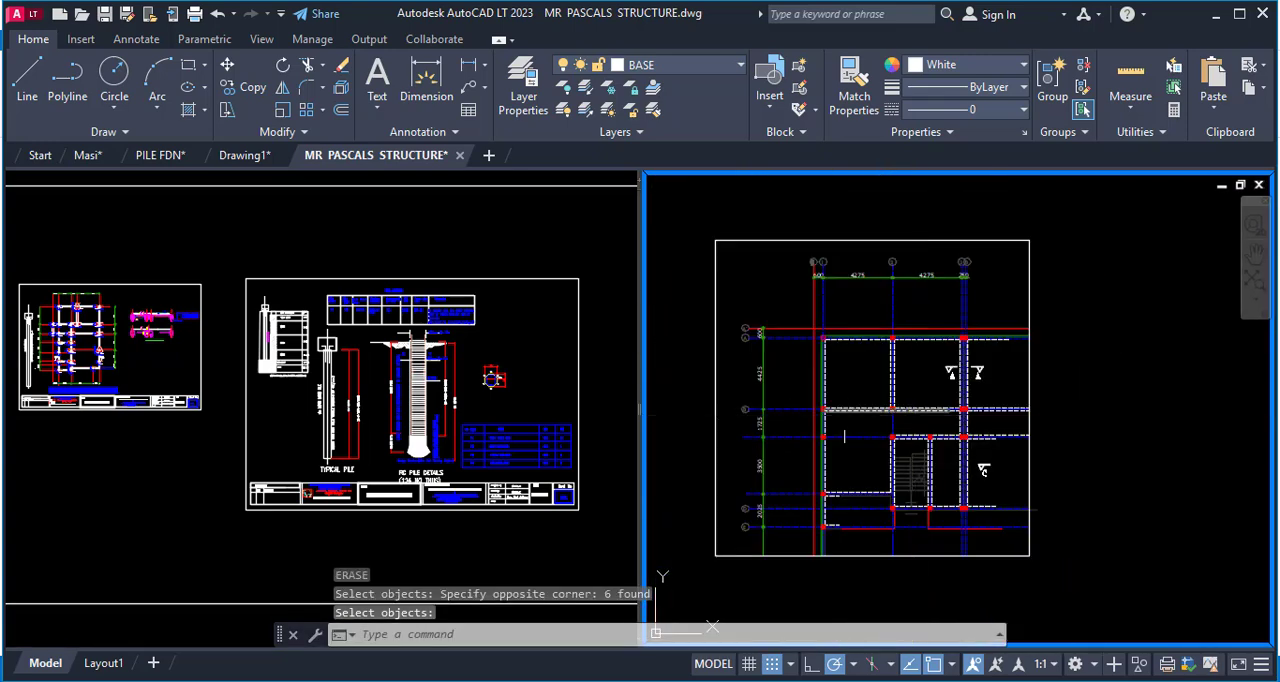
left_click(475, 298)
scroll(475, 298, "down", 4)
scroll(470, 296, "down", 5)
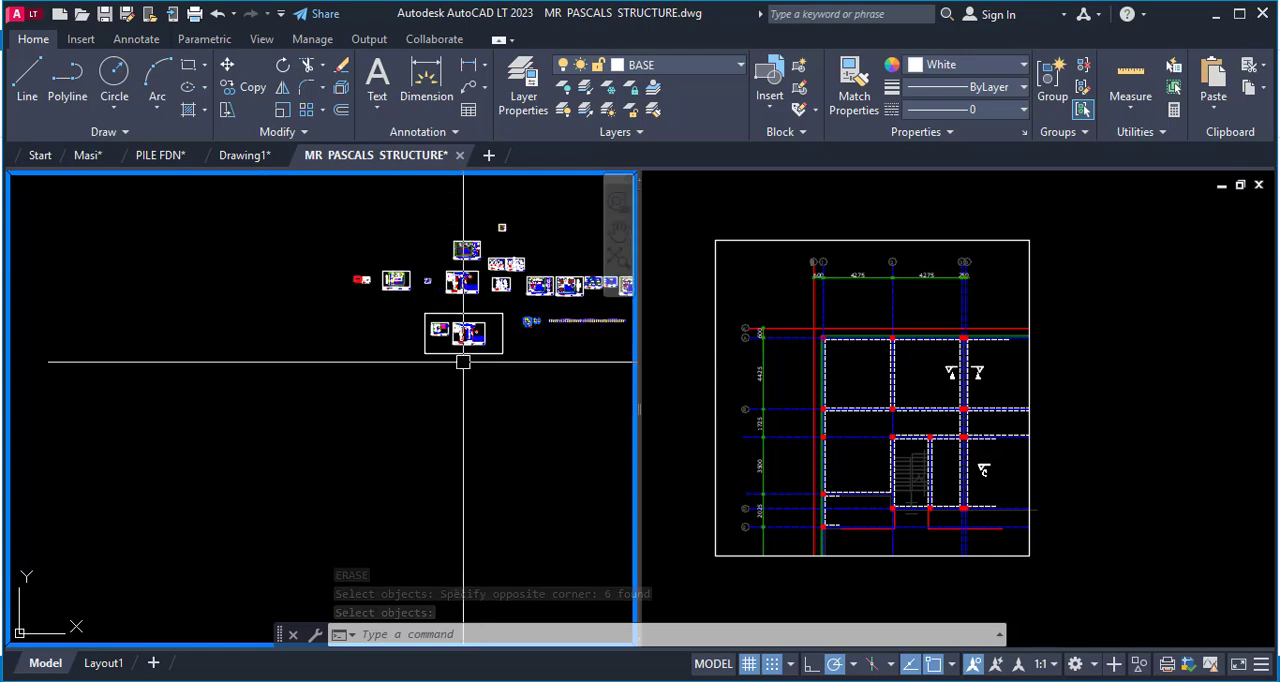
scroll(450, 275, "up", 4)
scroll(443, 264, "up", 10)
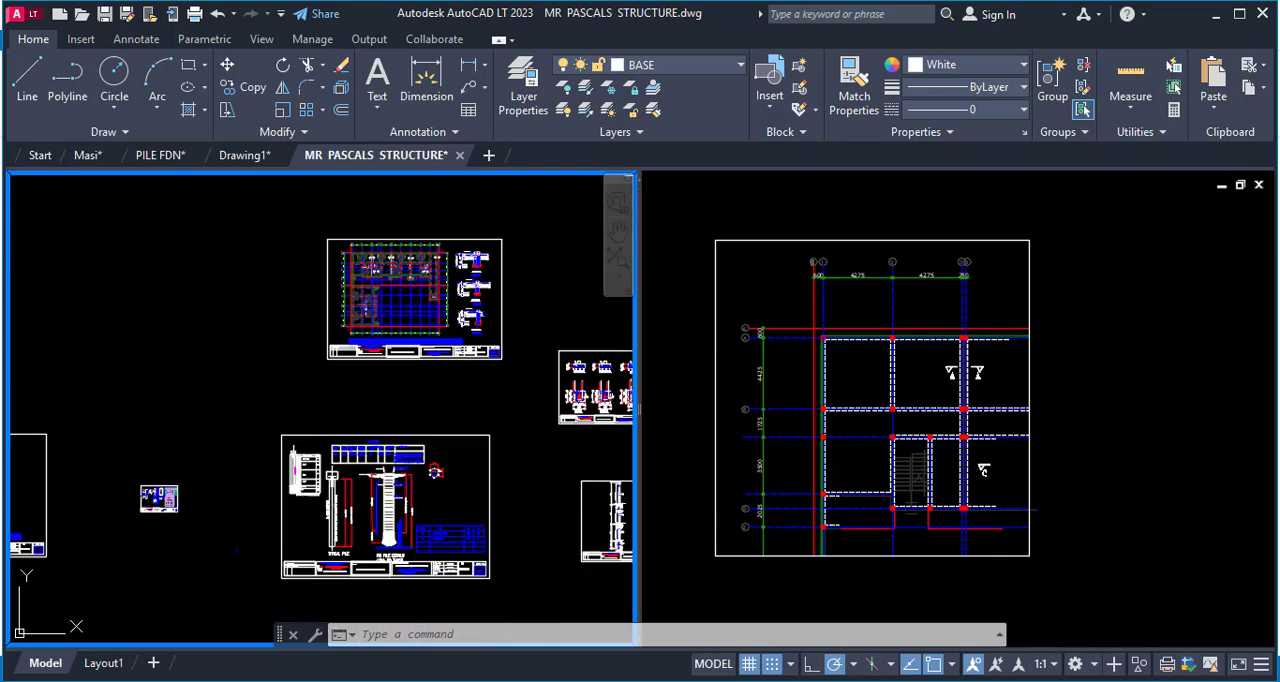
scroll(500, 300, "down", 5)
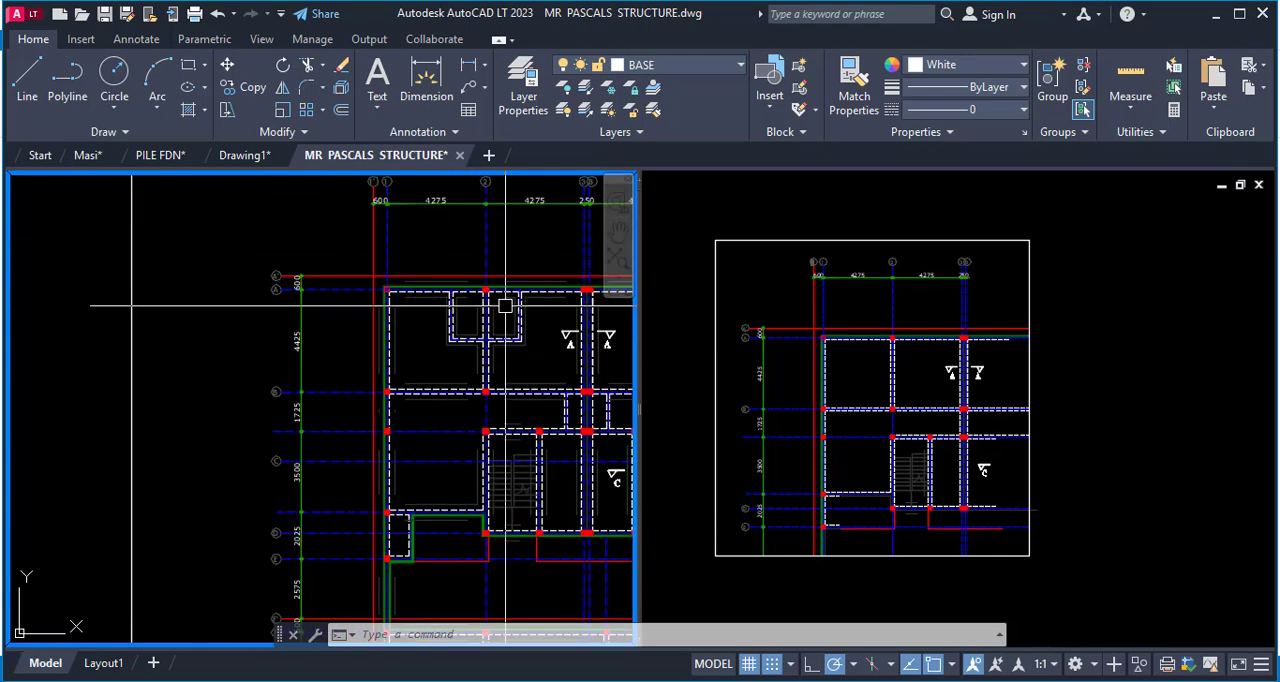
scroll(493, 305, "up", 3)
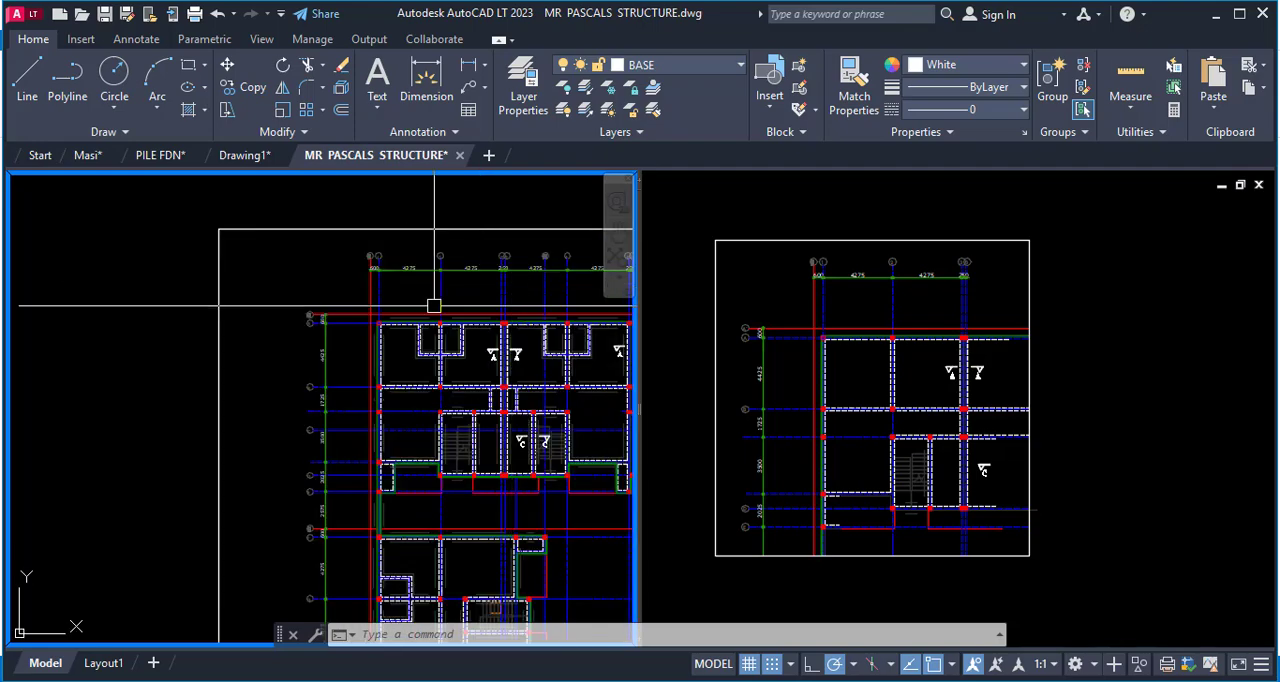
scroll(434, 305, "up", 3)
scroll(525, 377, "up", 3)
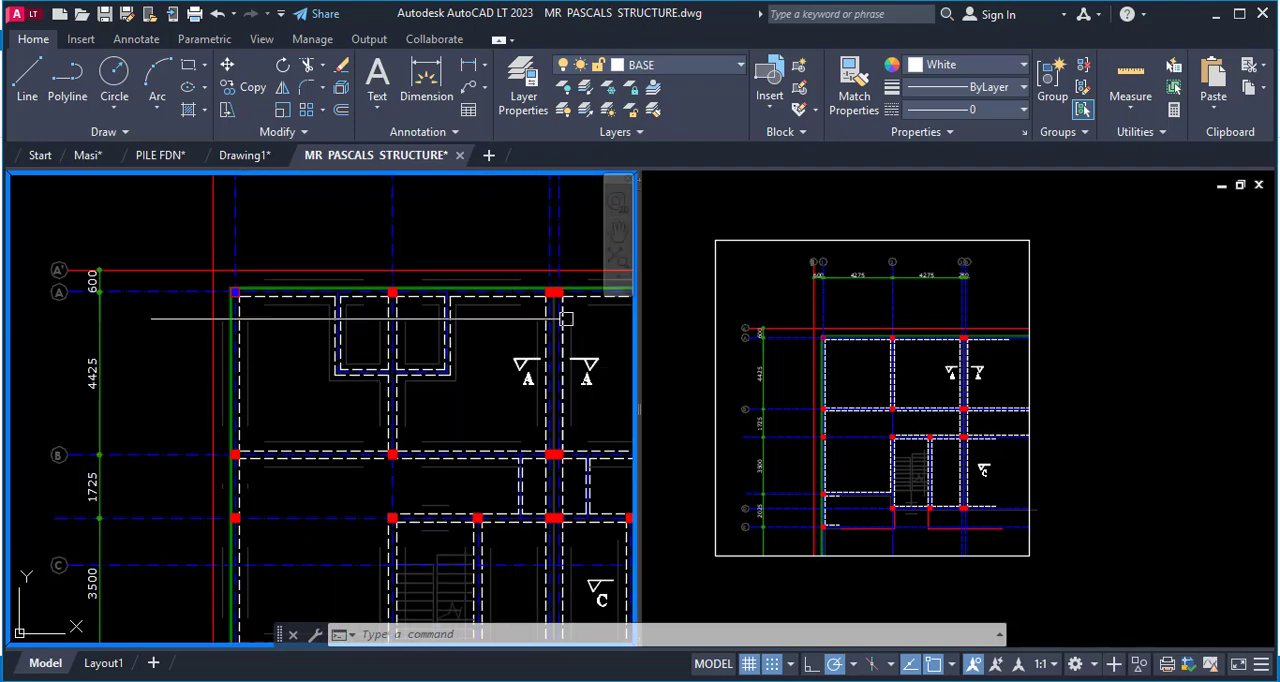
Examine the paired red columns on the upper wall in the full plan and in the isolated corner plan.
scroll(500, 309, "down", 2)
scroll(523, 294, "up", 5)
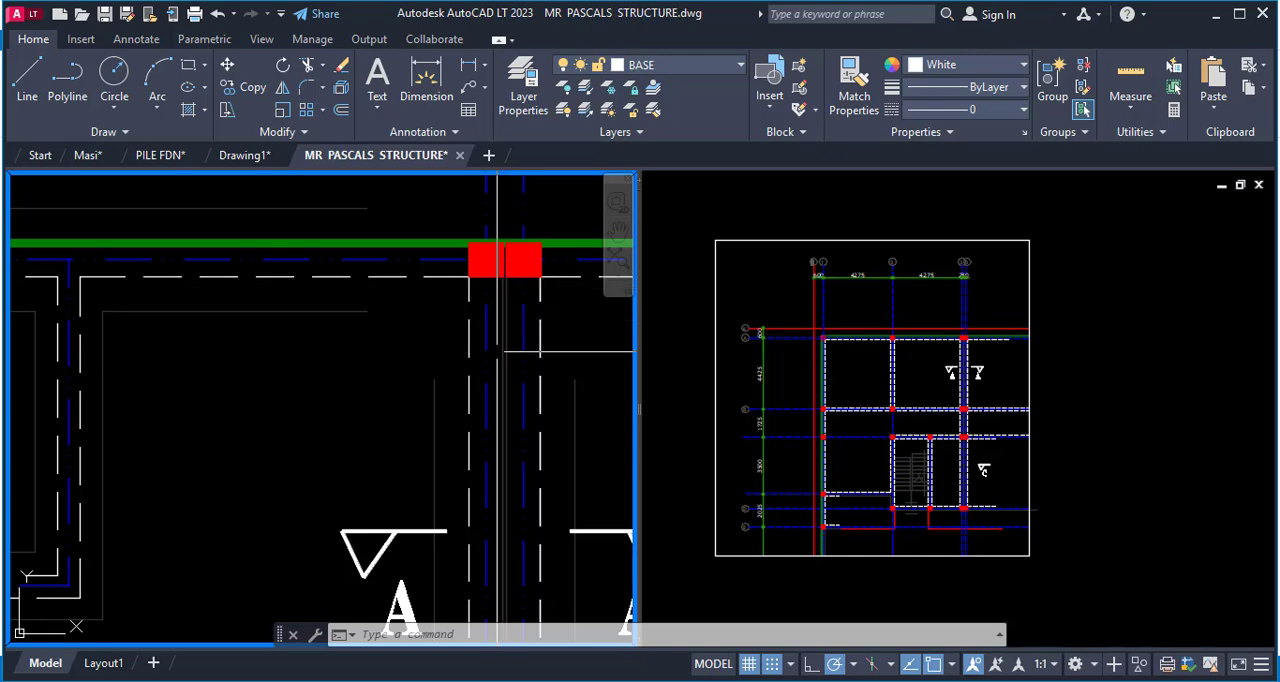
left_click(865, 390)
scroll(966, 357, "up", 8)
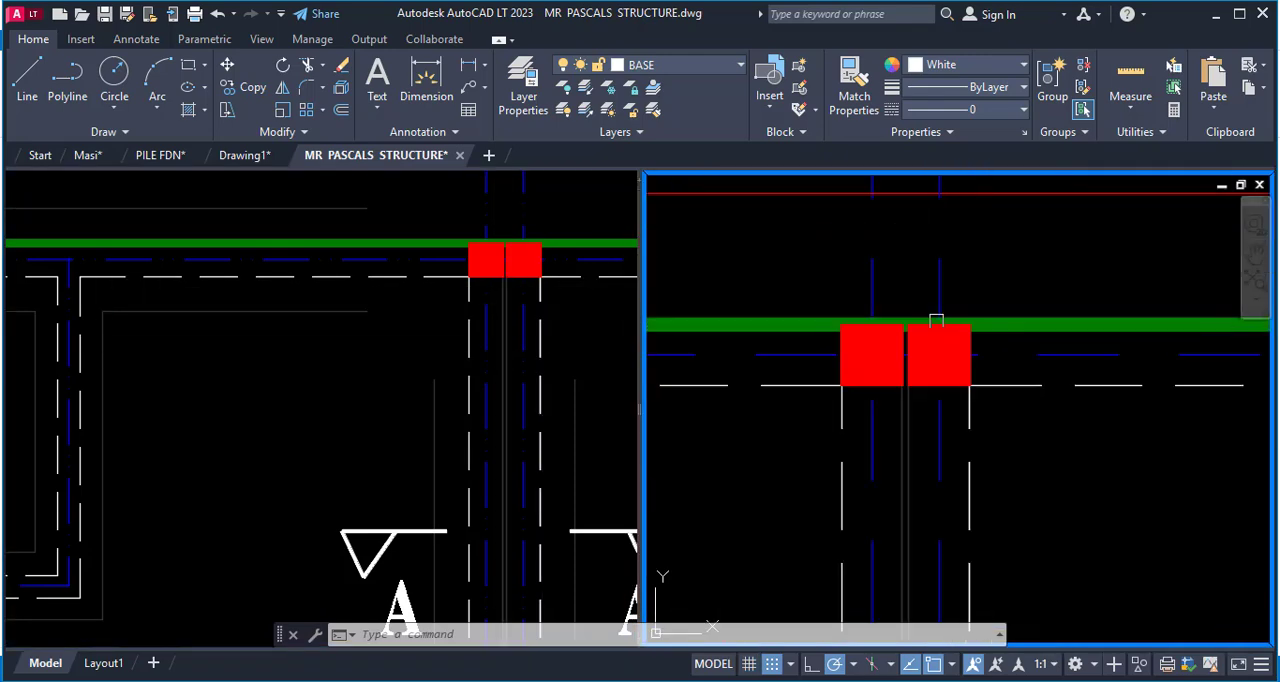
scroll(897, 323, "down", 10)
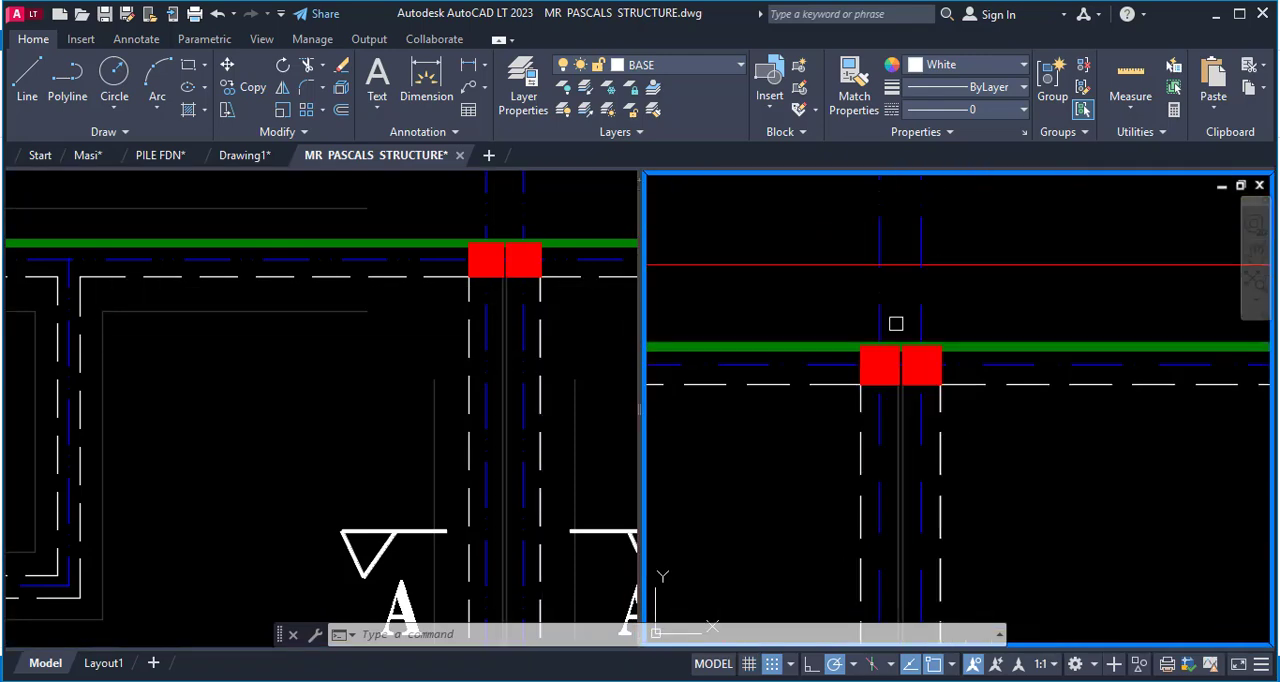
scroll(691, 268, "up", 2)
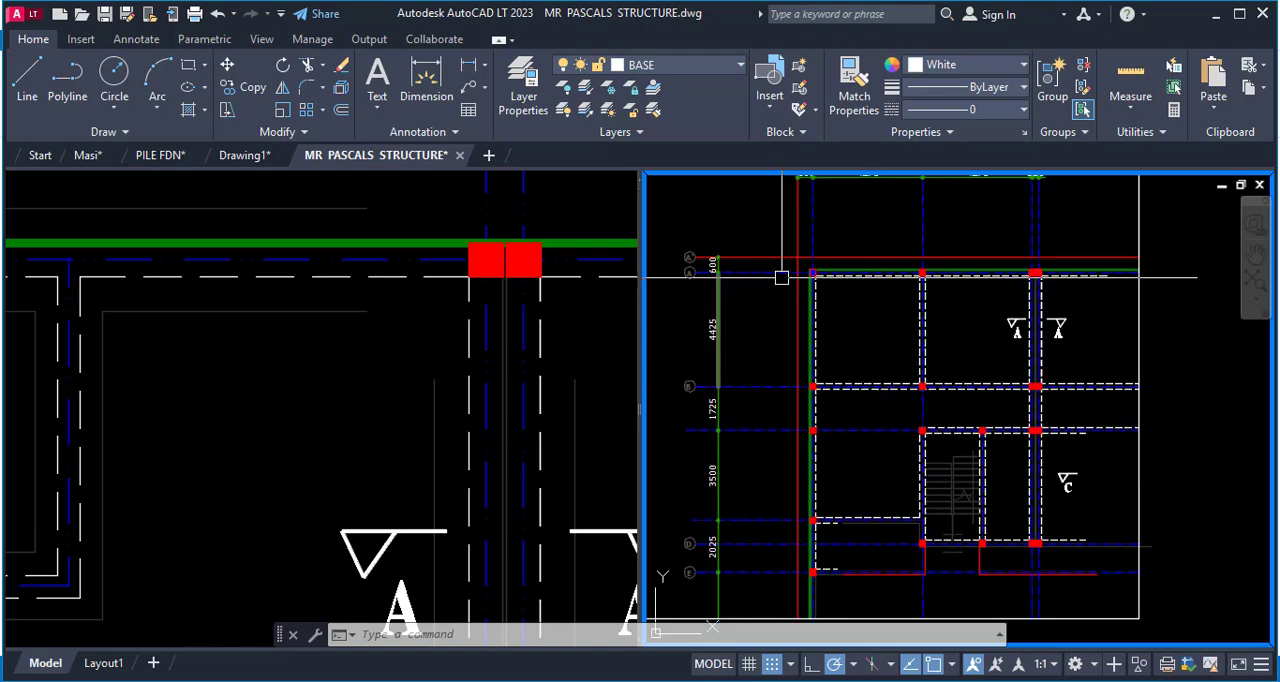
scroll(826, 338, "down", 2)
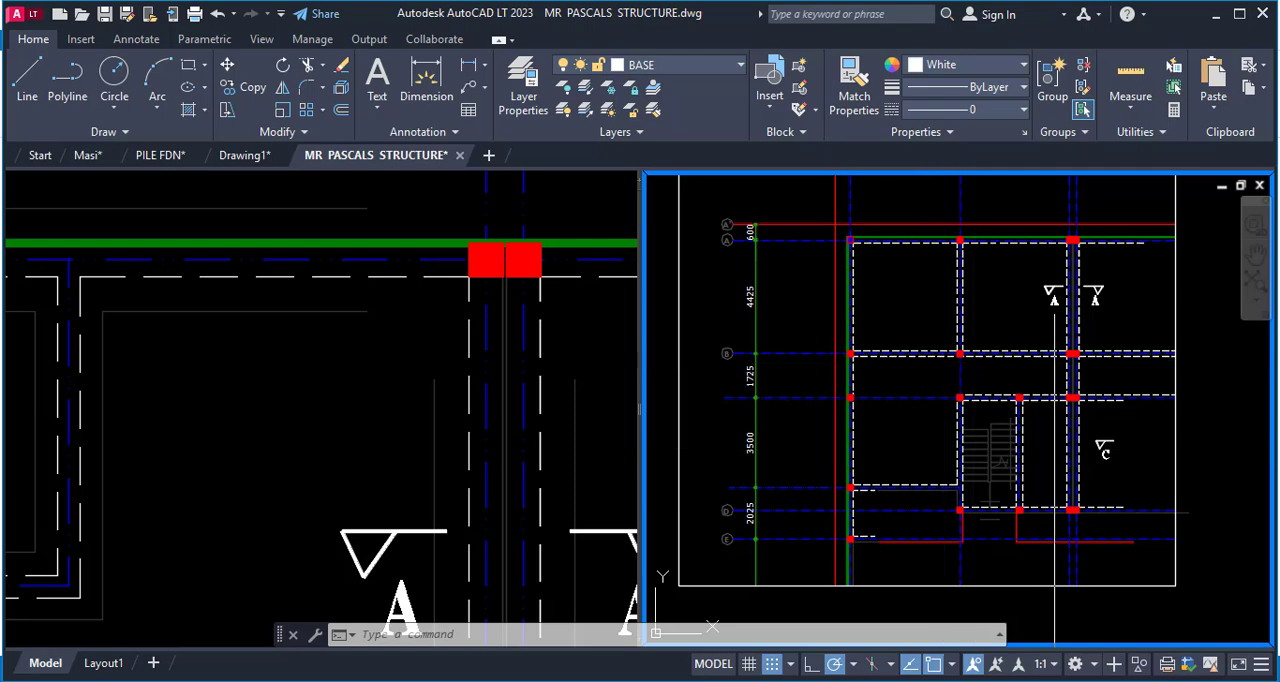
scroll(1094, 248, "up", 5)
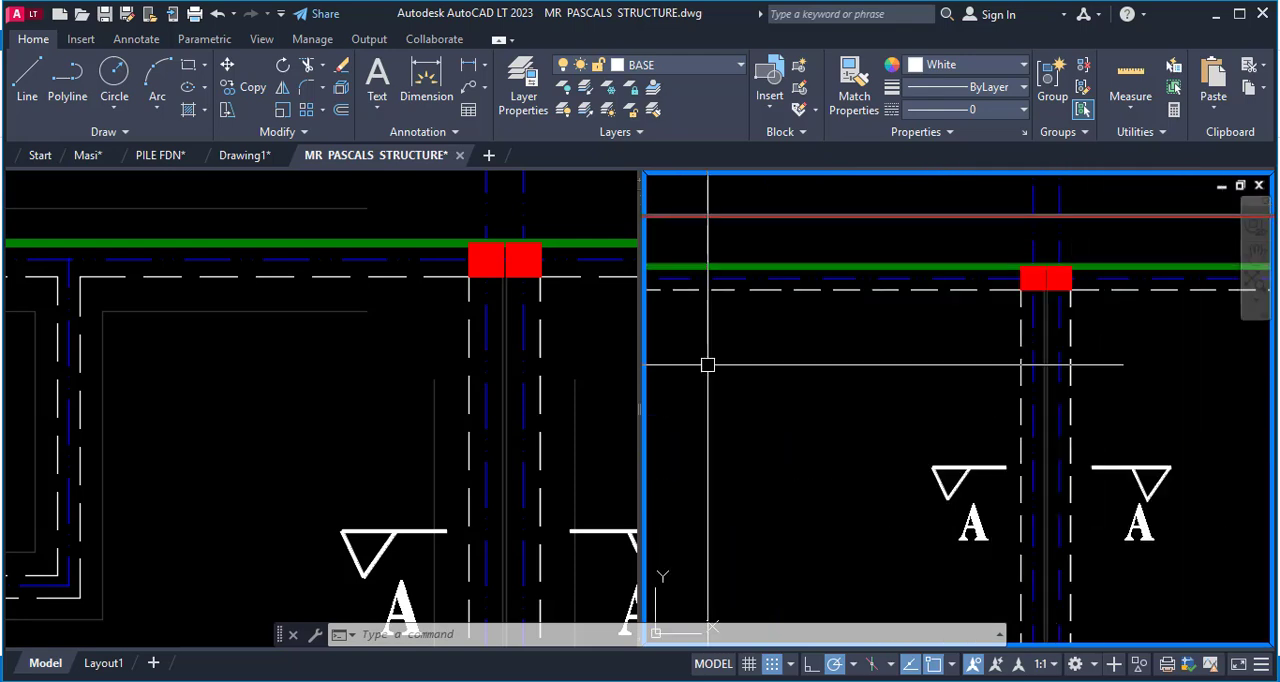
scroll(1029, 251, "up", 4)
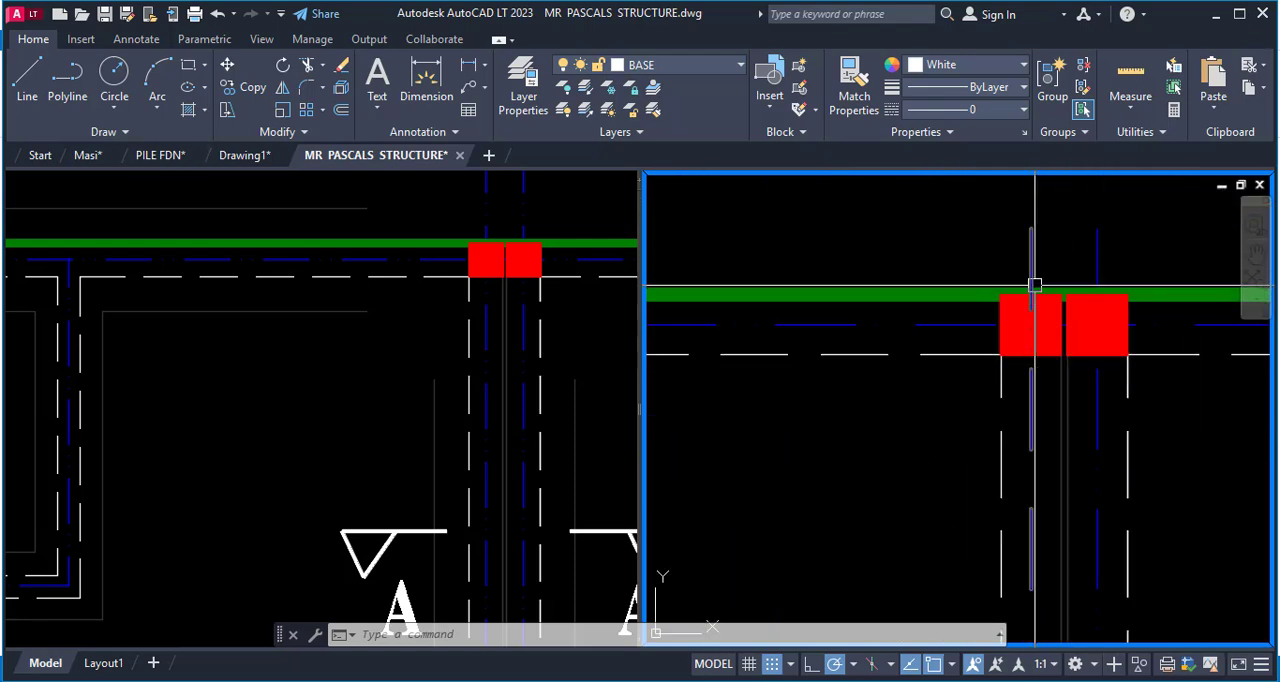
scroll(1055, 290, "down", 5)
scroll(1058, 265, "down", 4)
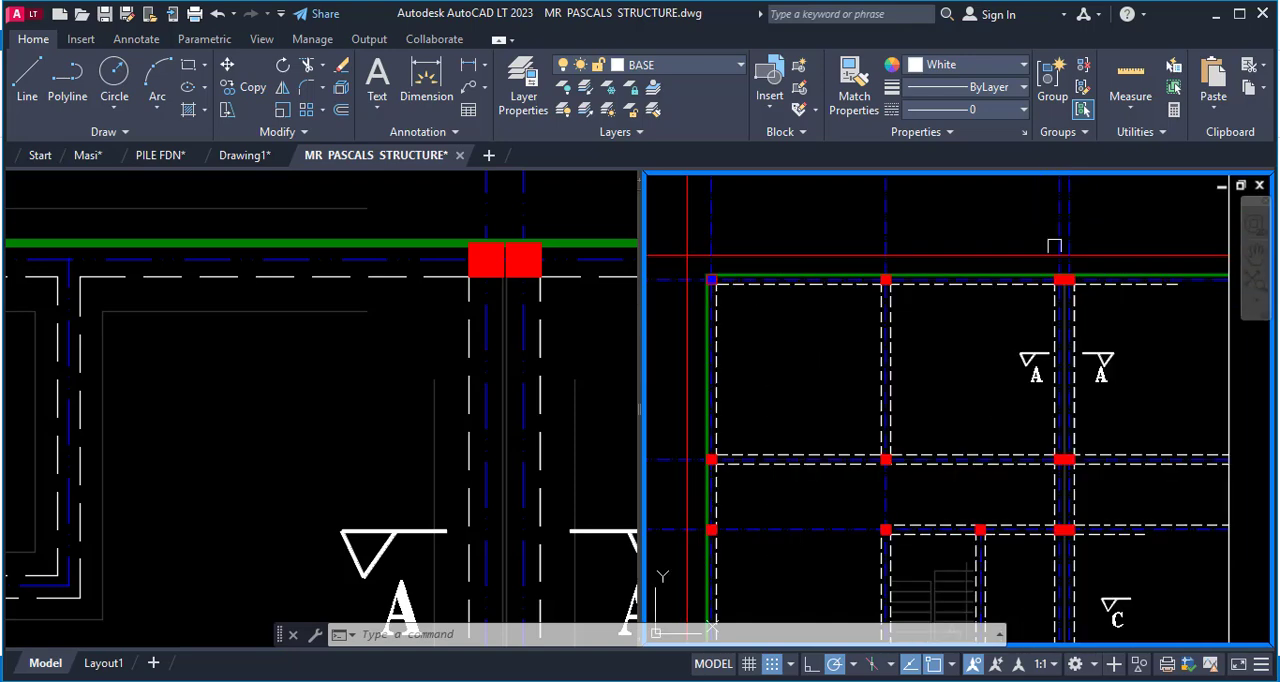
Examine the isolated plan's column and grid layout, and check the layer and colour of the blue corner column's outline.
scroll(850, 267, "up", 3)
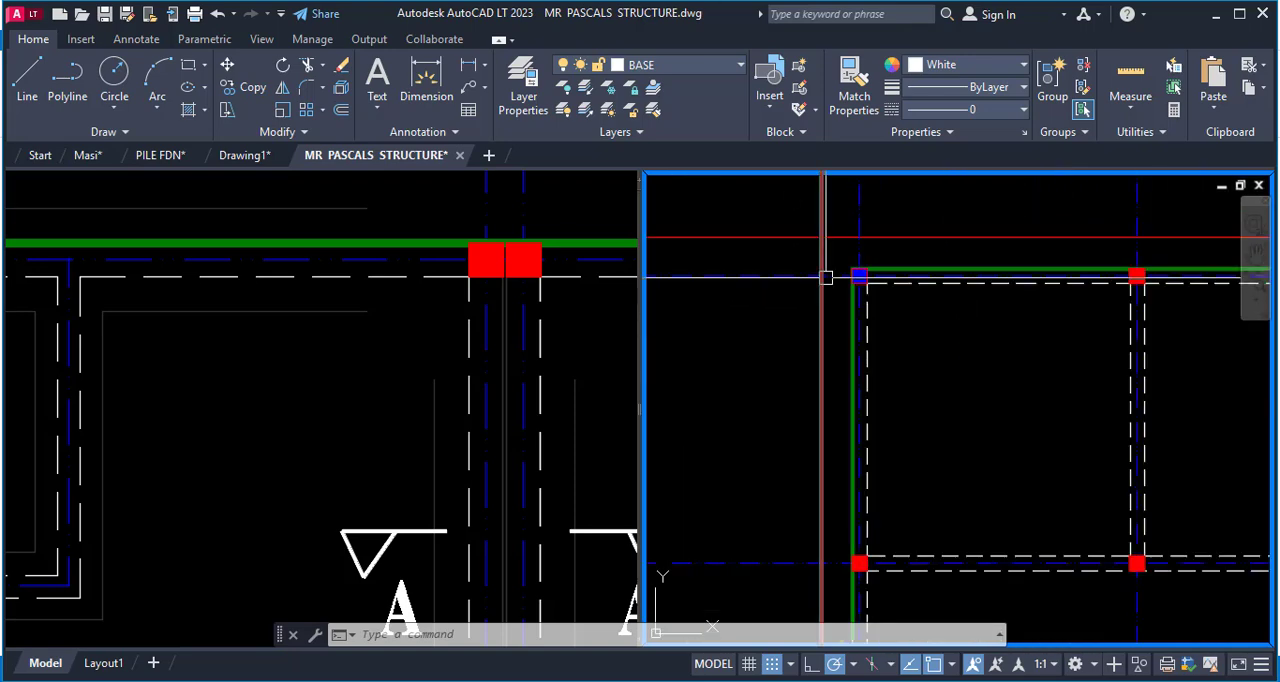
scroll(843, 288, "down", 3)
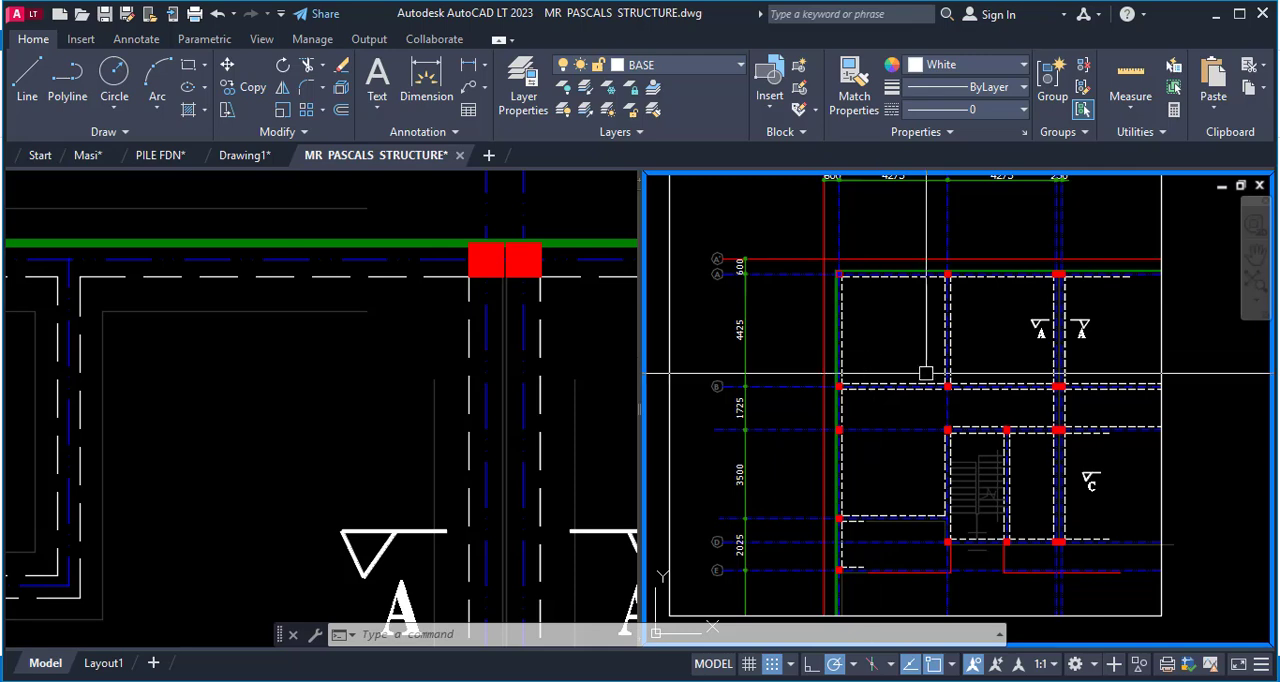
scroll(905, 400, "up", 3)
scroll(820, 339, "down", 2)
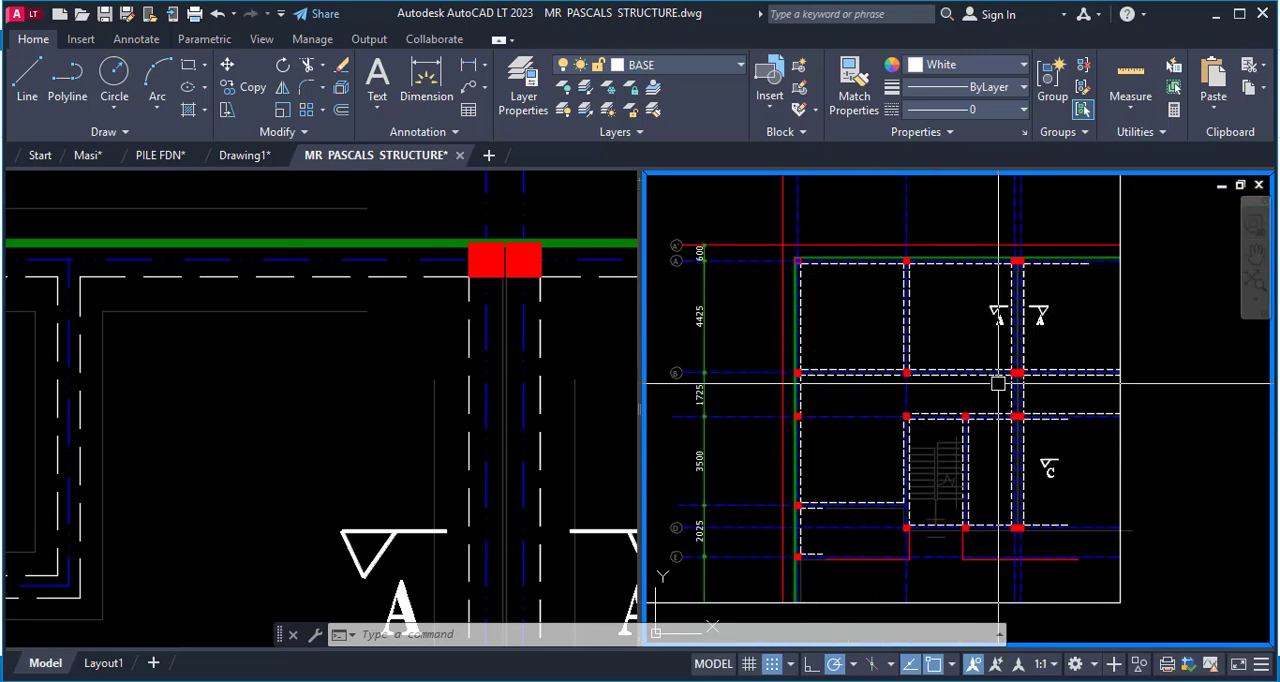
scroll(998, 383, "up", 4)
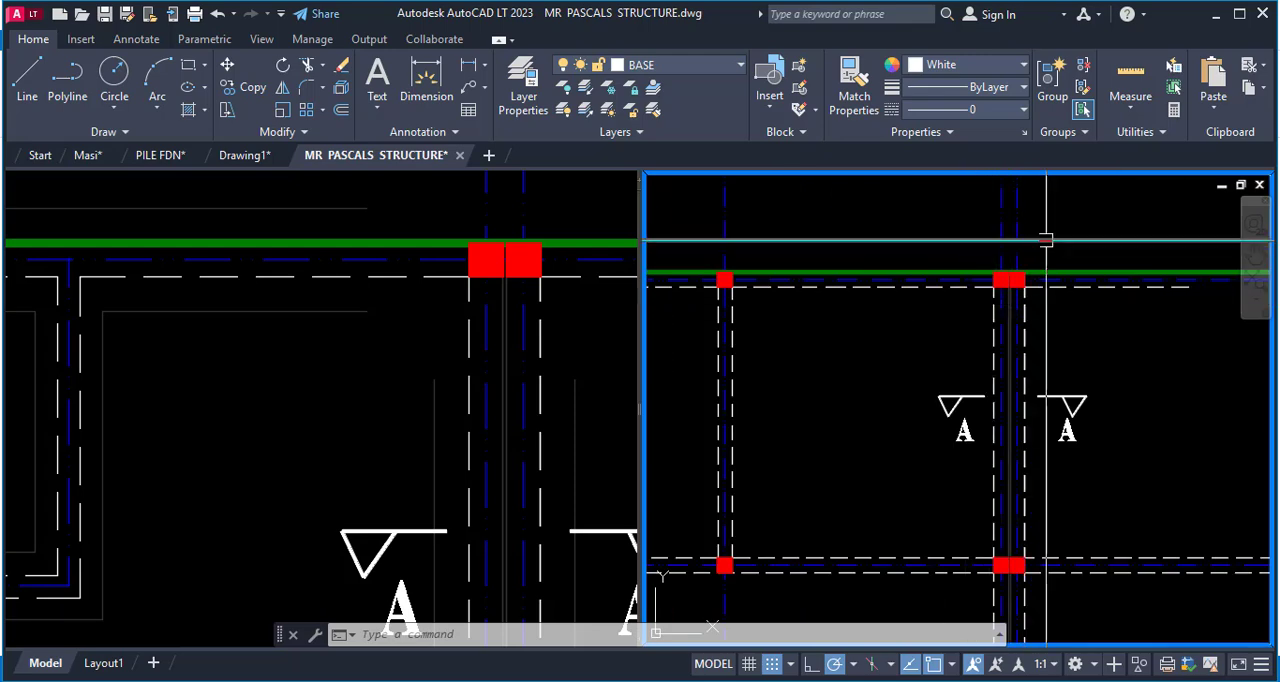
scroll(1040, 240, "up", 3)
scroll(952, 392, "down", 3)
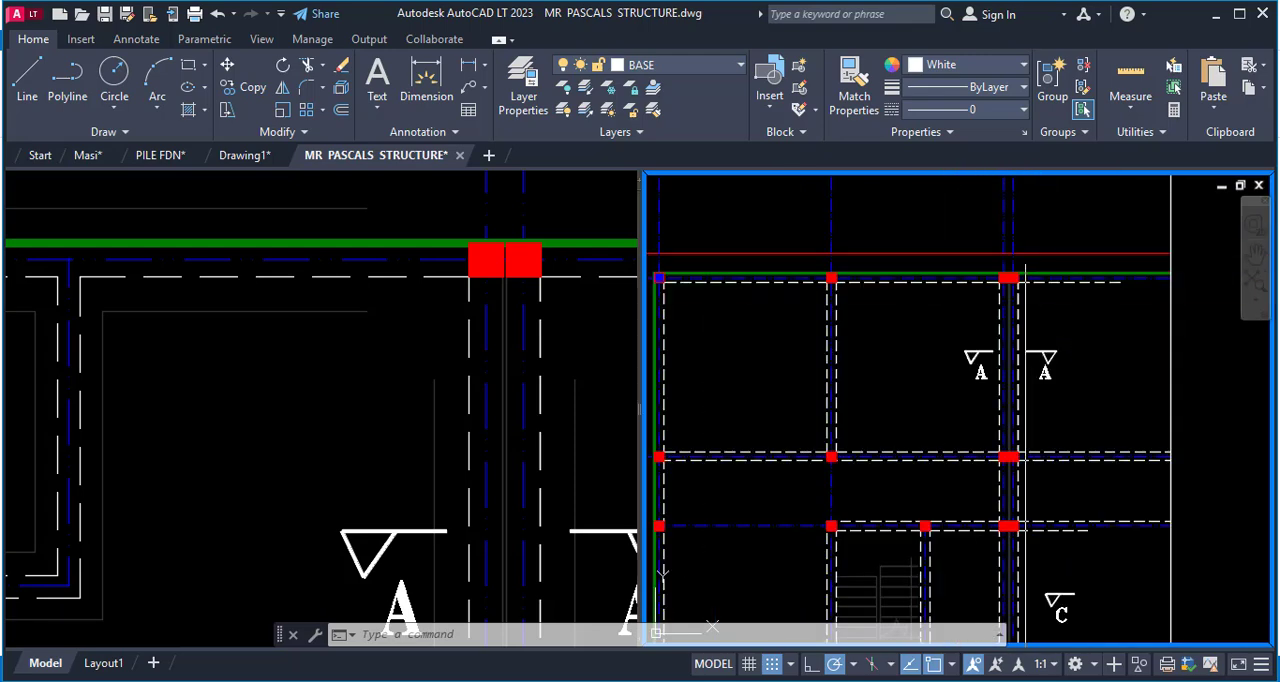
scroll(873, 366, "down", 2)
scroll(810, 323, "up", 4)
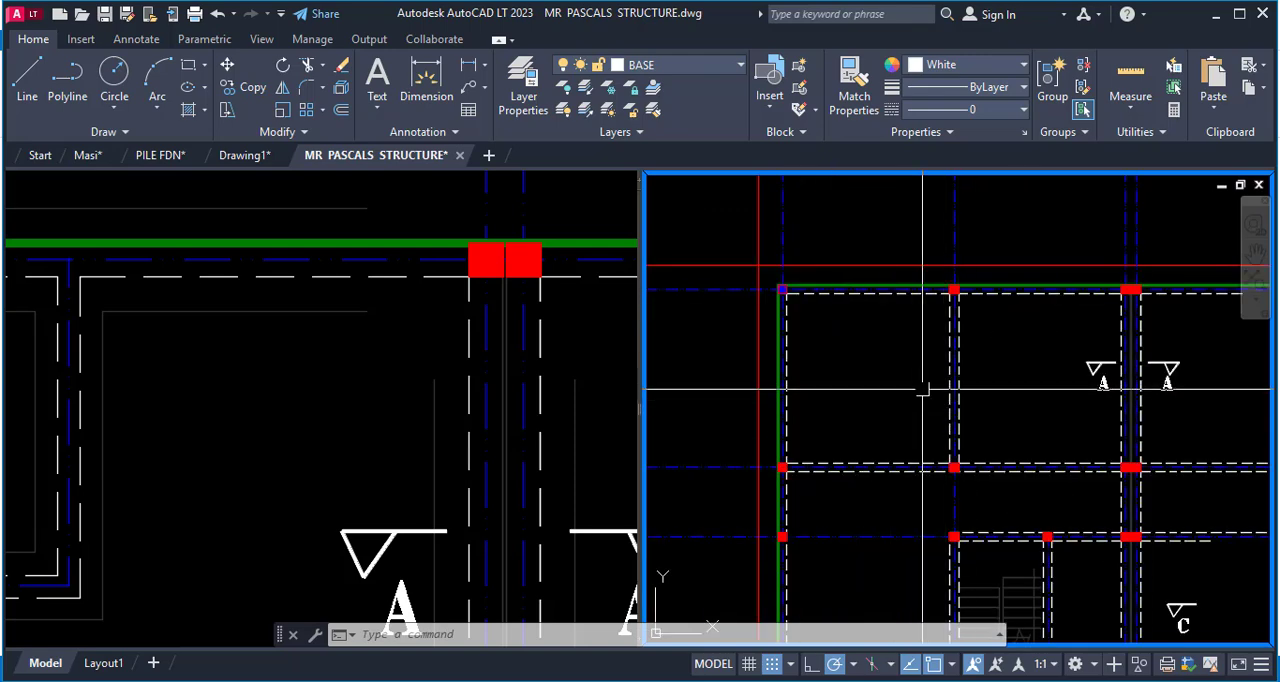
scroll(905, 358, "down", 2)
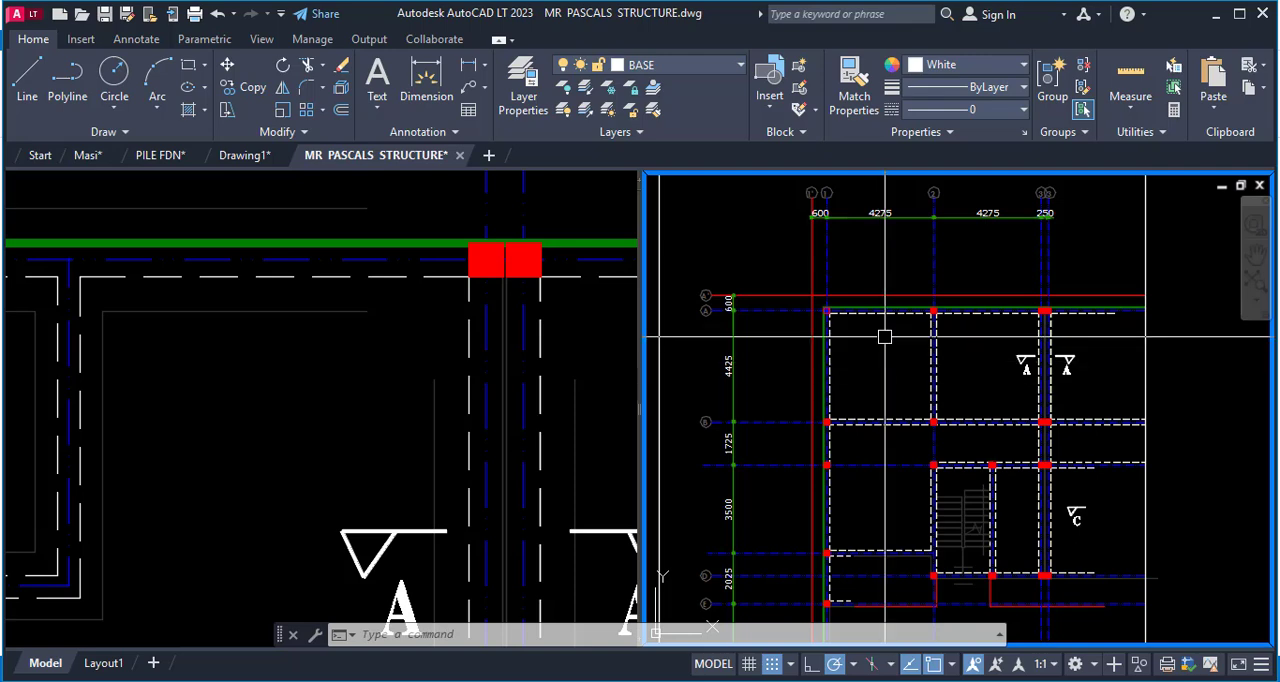
scroll(827, 299, "up", 8)
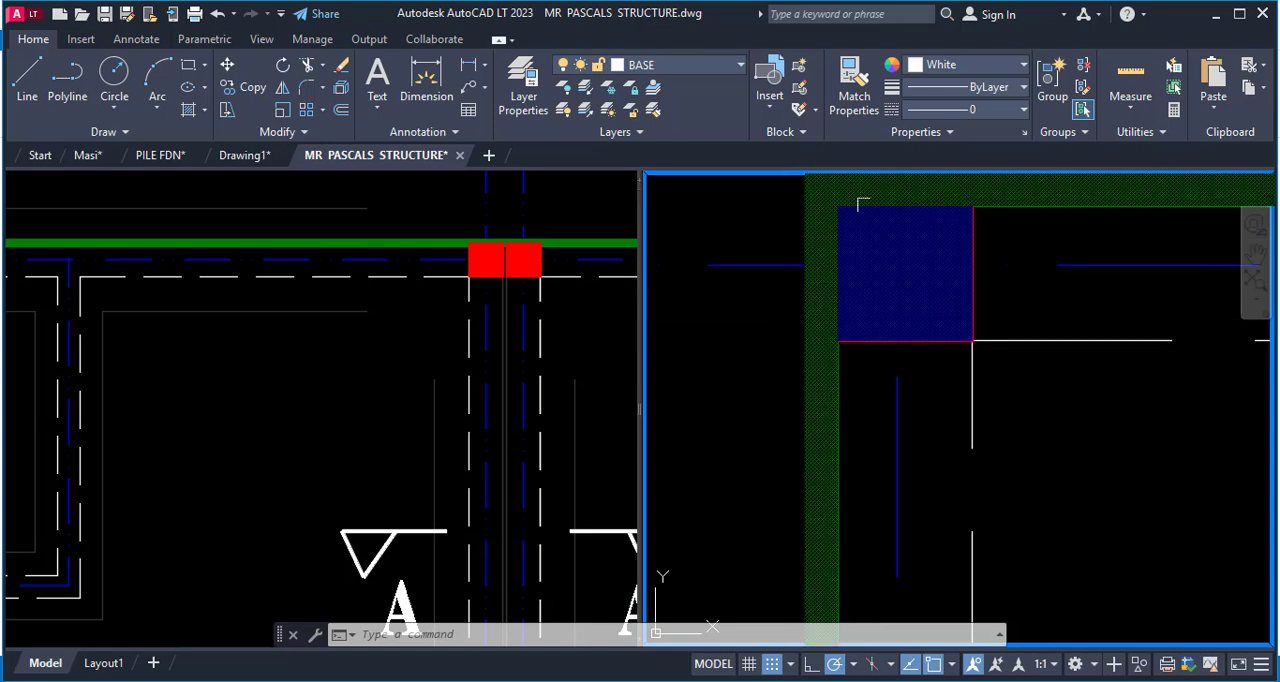
left_click(951, 345)
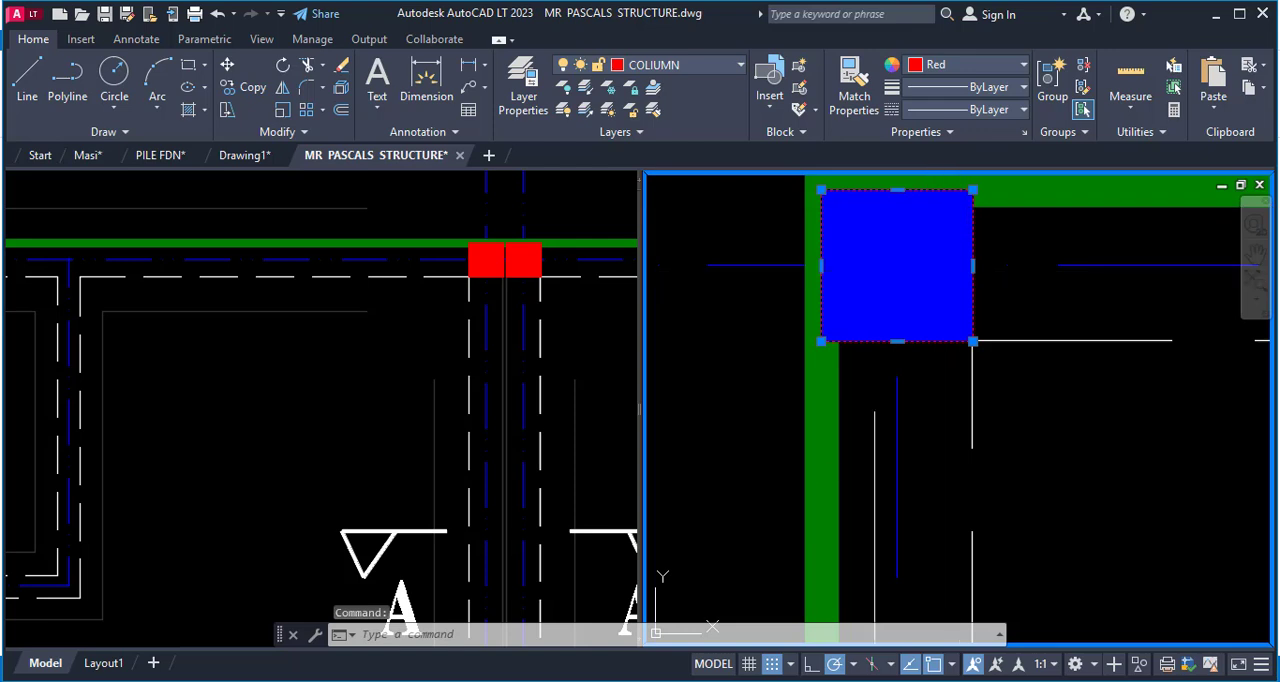
key("Escape")
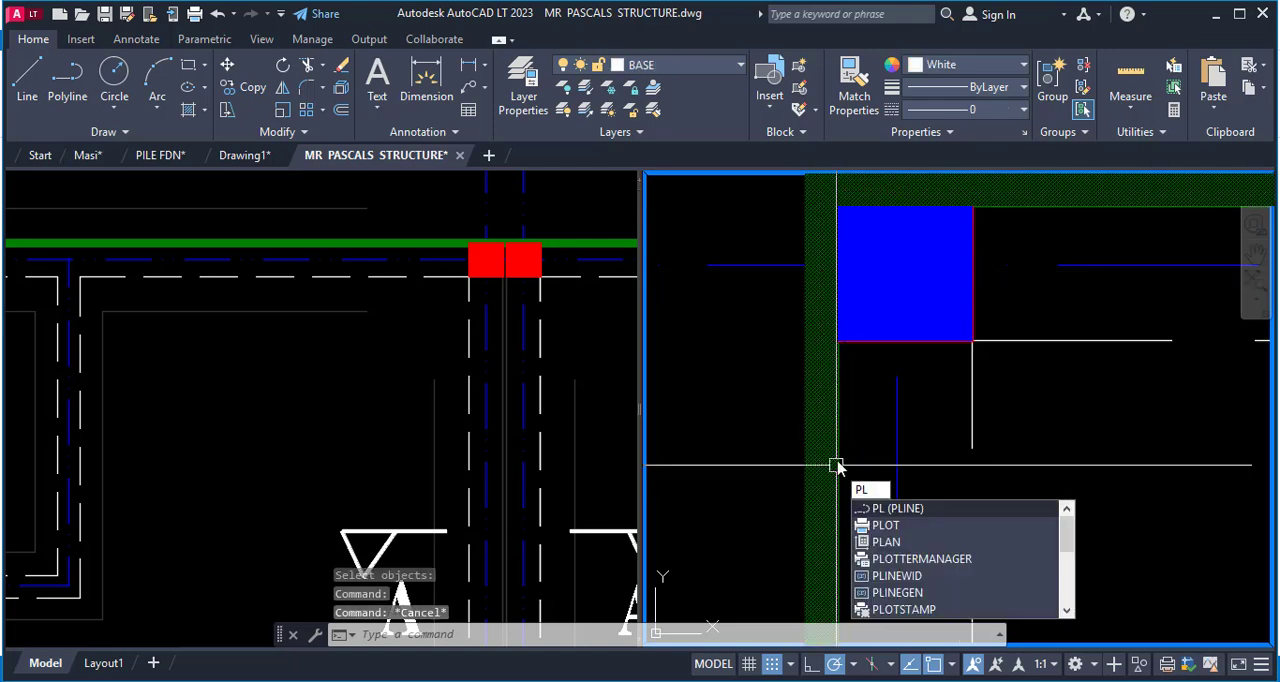
Draw a square column outline with 230-unit sides beside the blue corner column as a polyline.
key("Return")
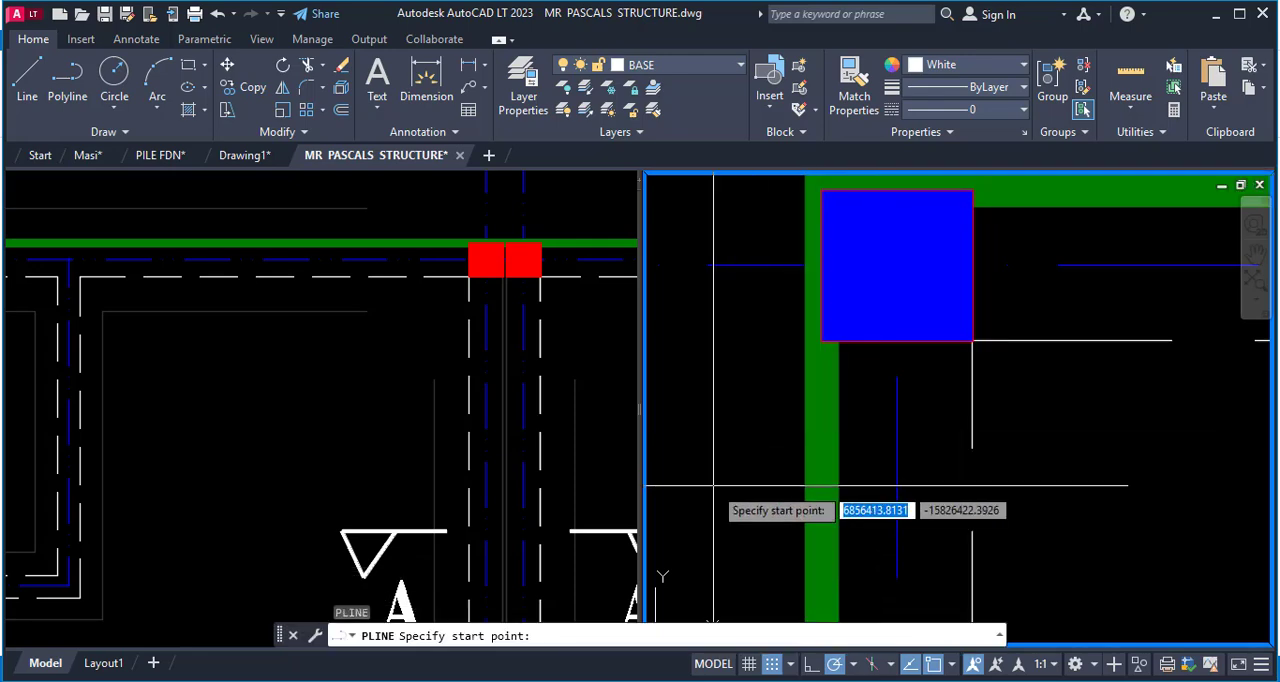
left_click(697, 484)
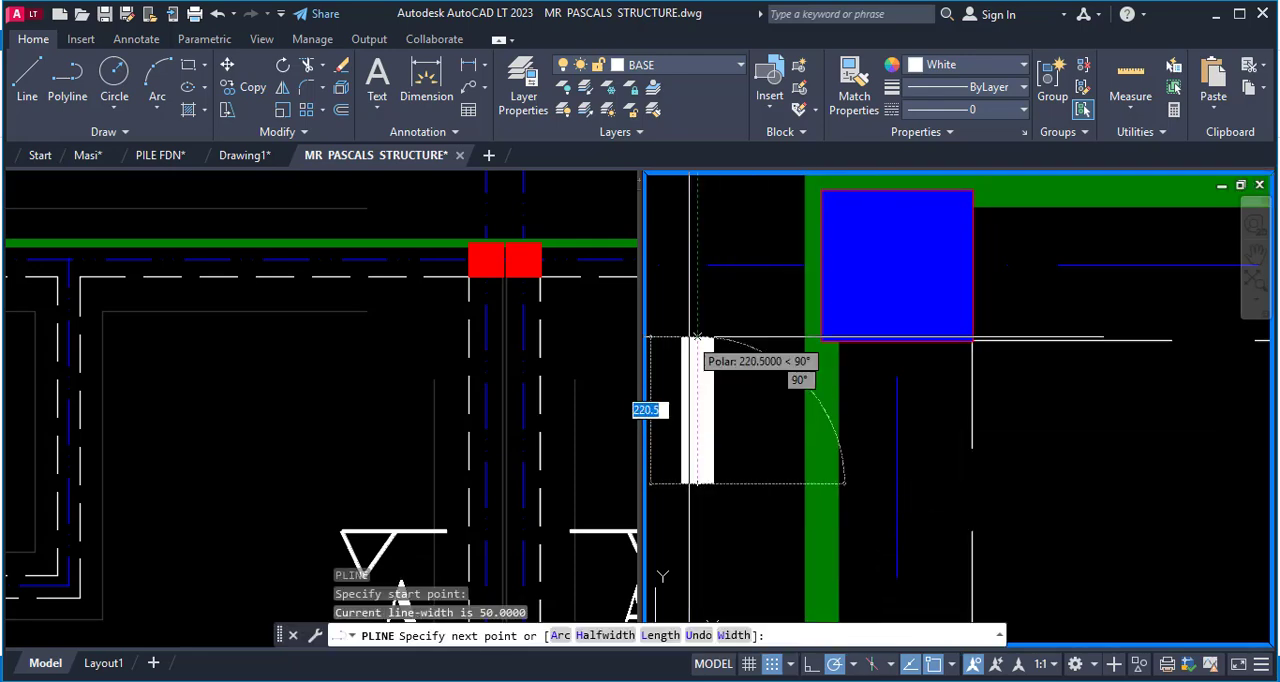
type("230")
key("Return")
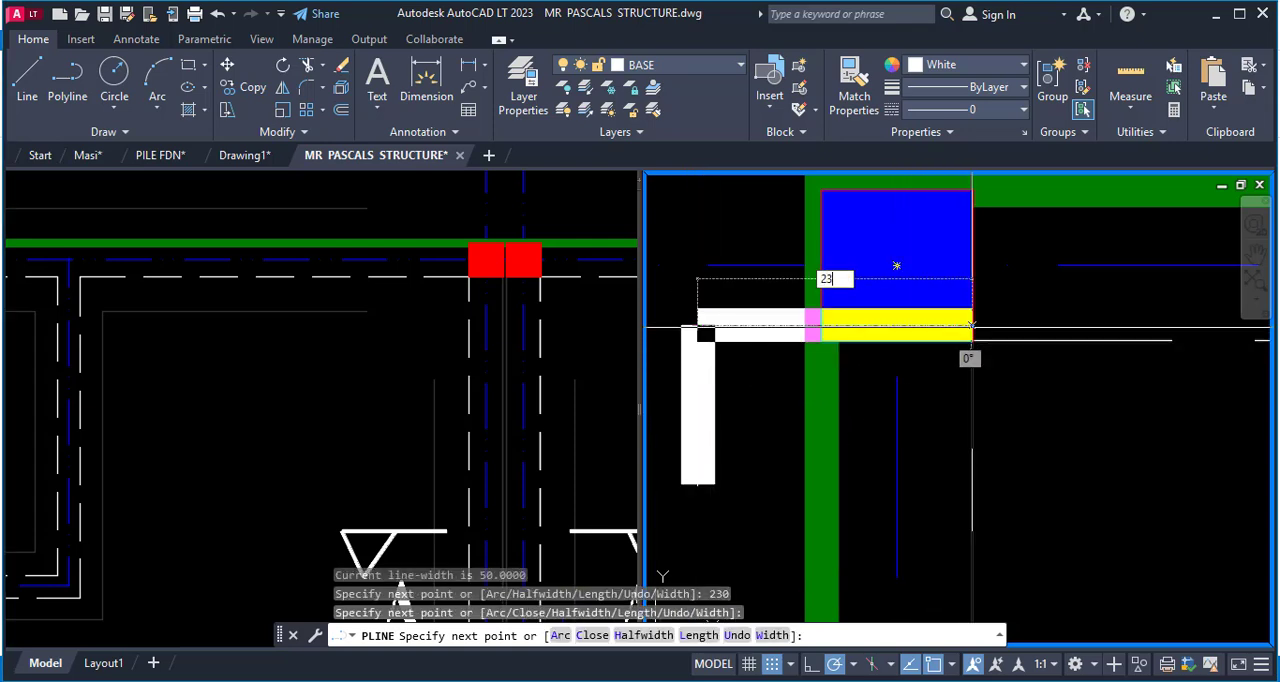
type("230")
key("Return")
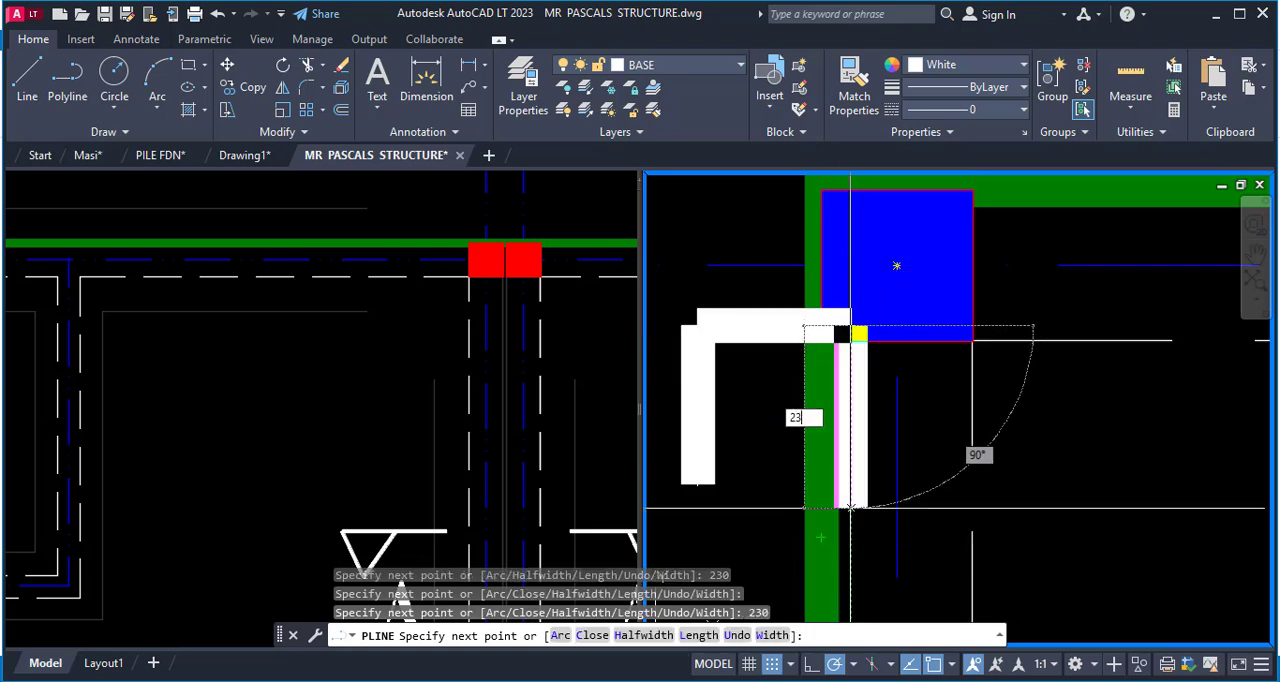
type("230")
key("Return")
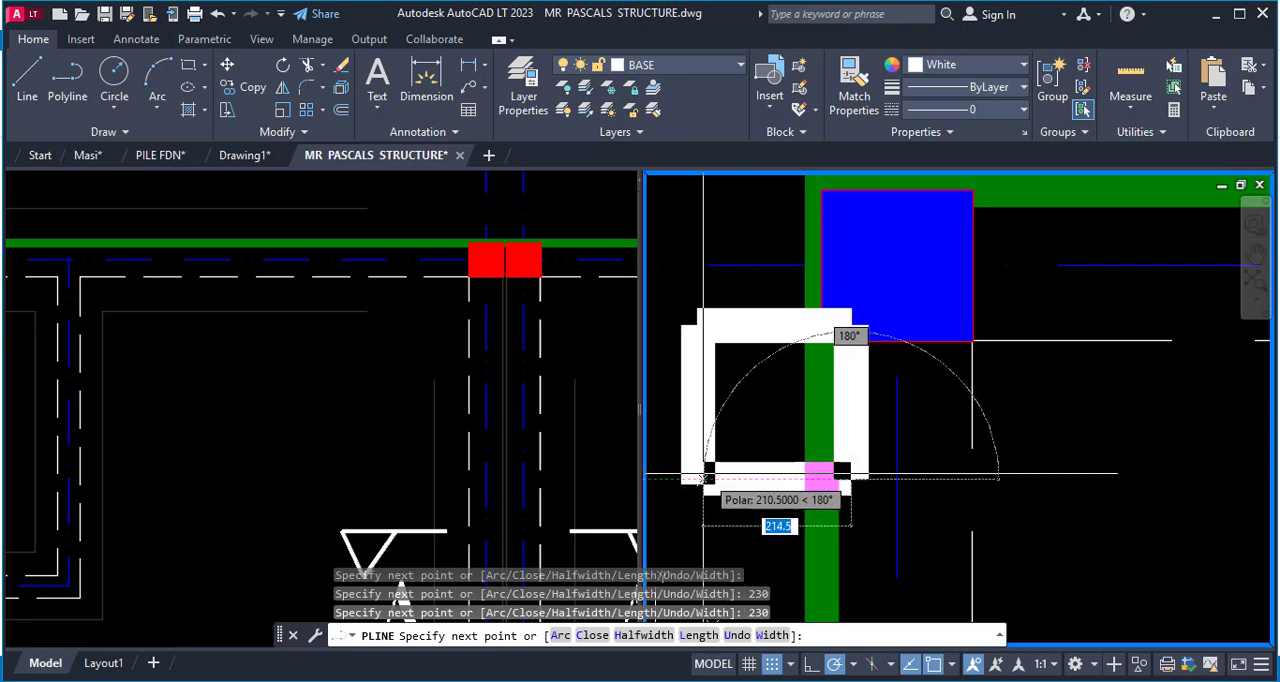
left_click(692, 479)
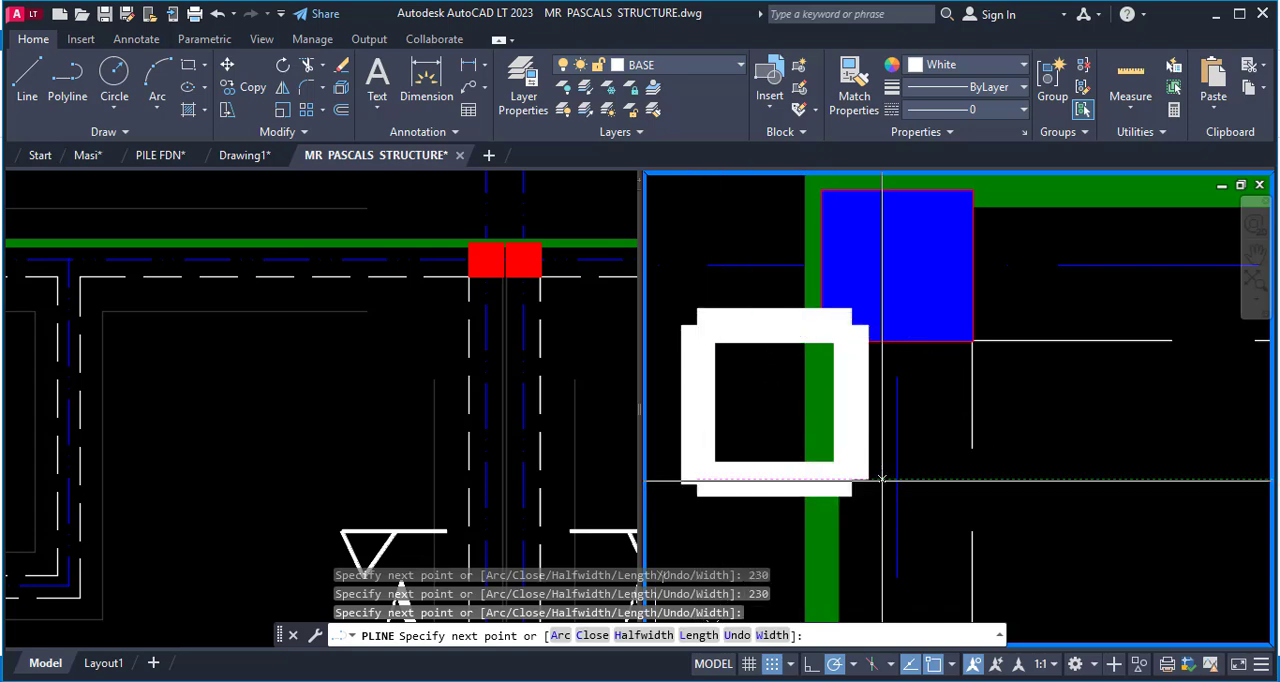
key("Escape")
Match the new square outline's properties to those of the corner column's outline.
type("M")
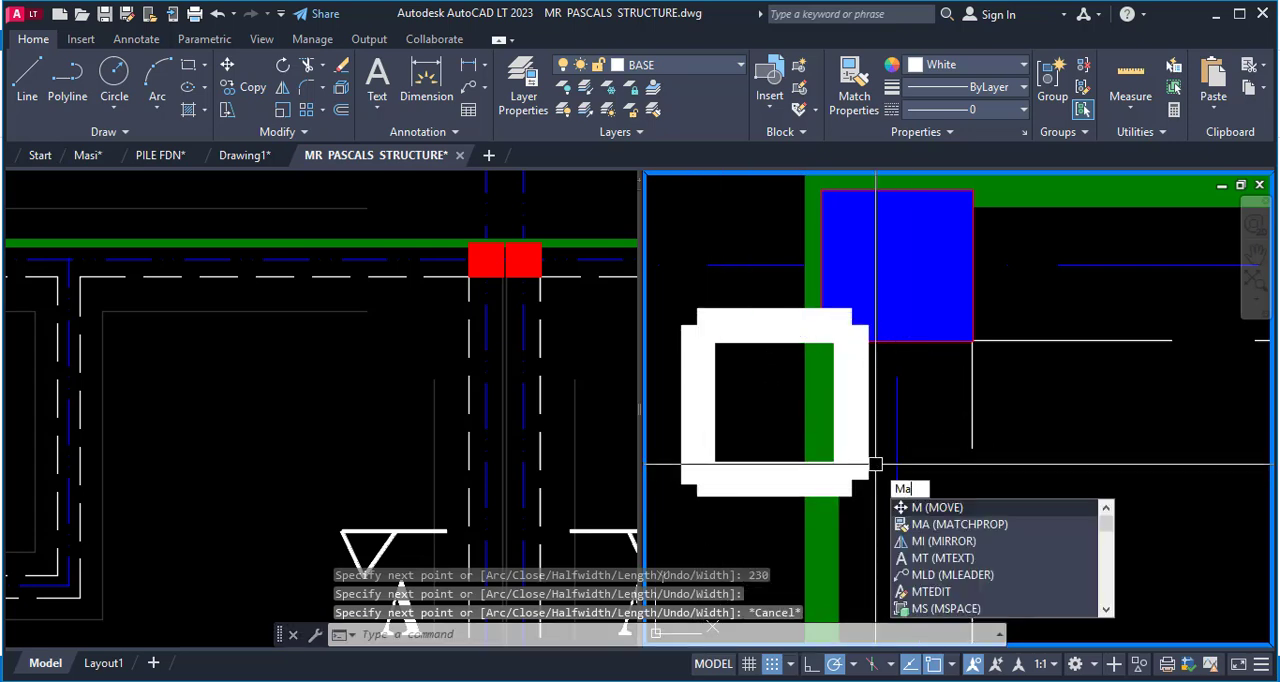
type("a")
key("Return")
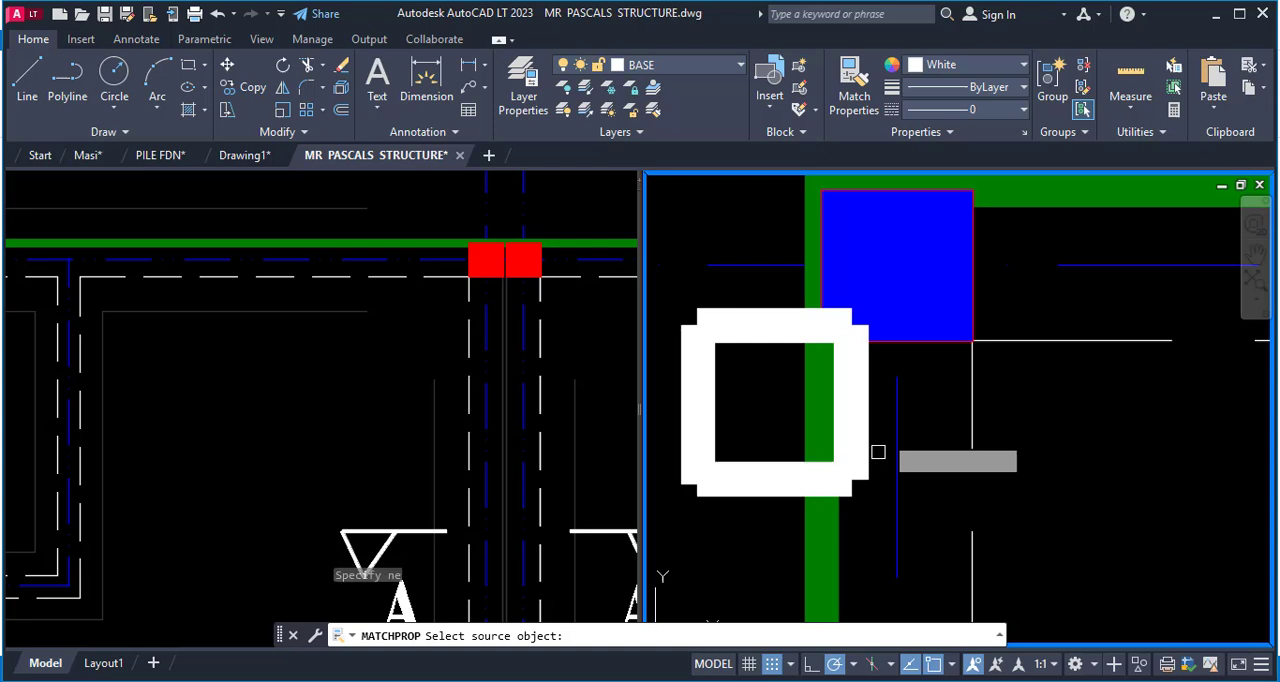
left_click(958, 327)
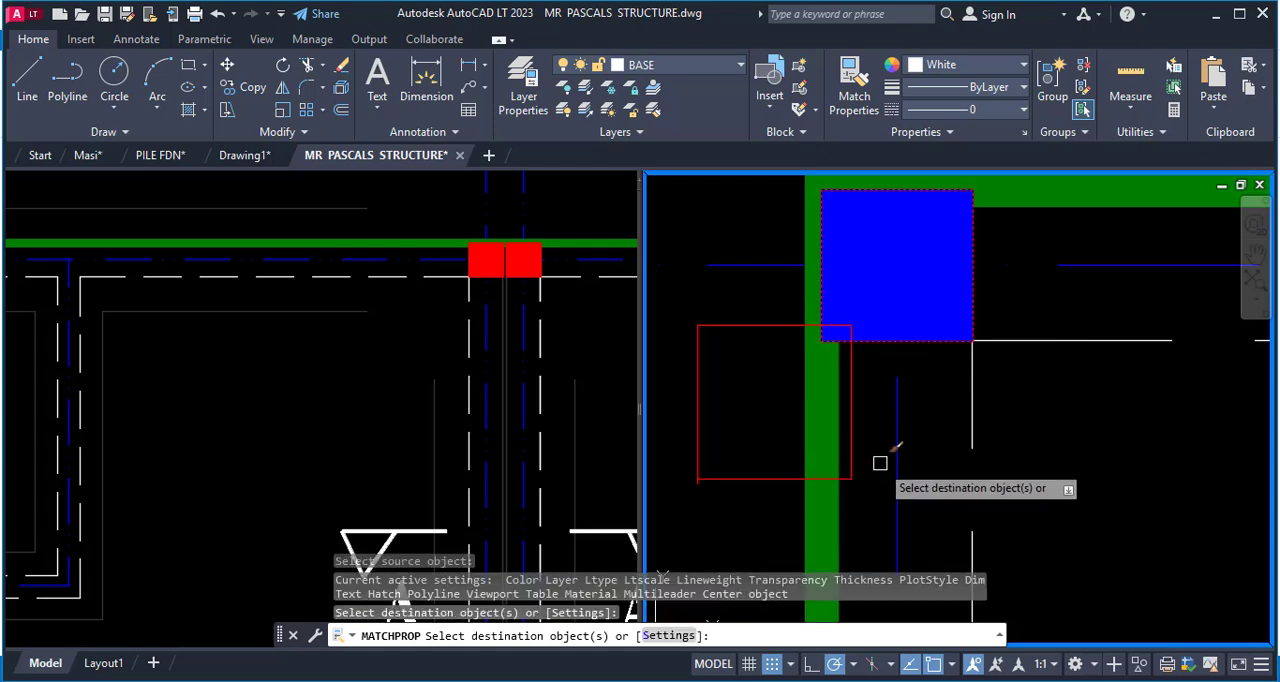
key("Escape")
Erase the 230-unit square outline beside the blue corner column.
key("Return")
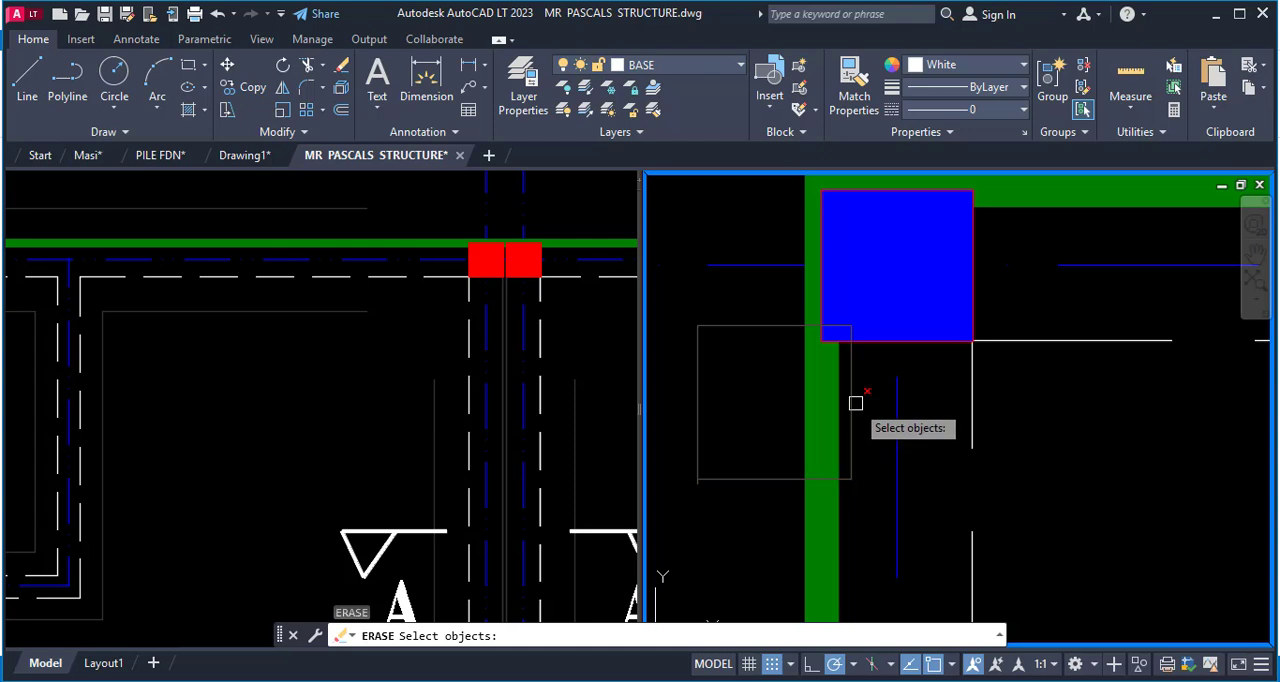
key("Return")
scroll(856, 399, "down", 3)
scroll(860, 400, "up", 5)
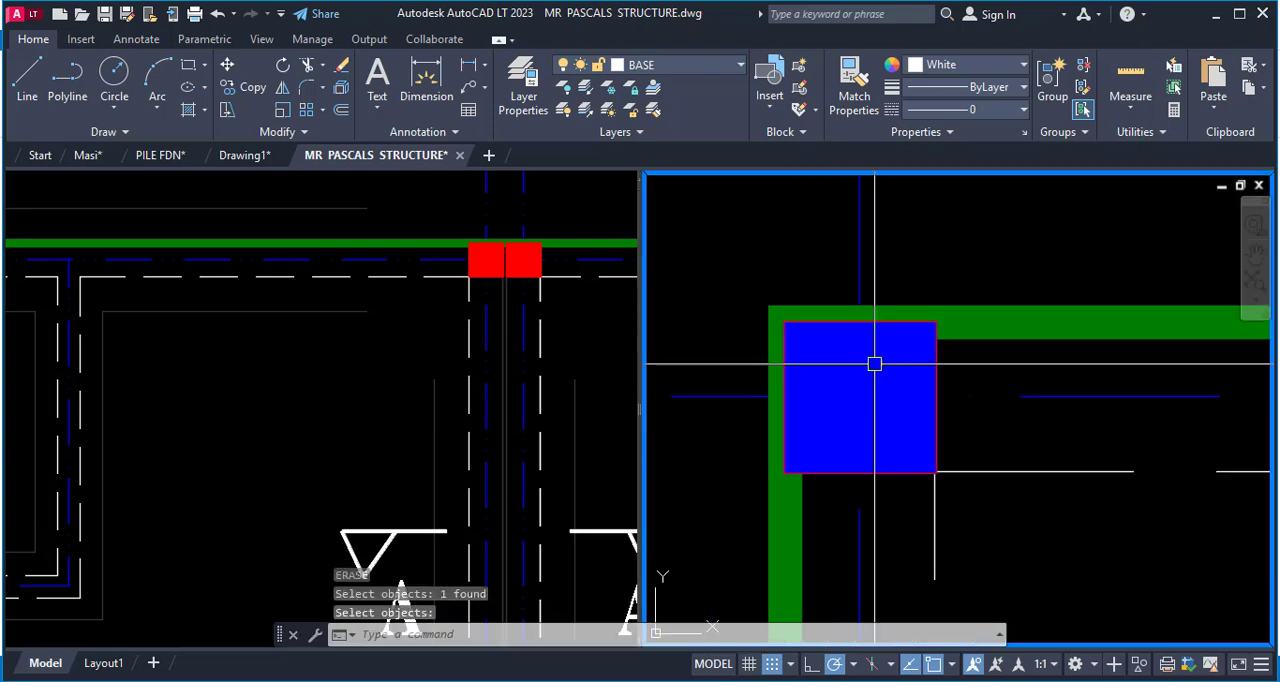
Inspect how the blue corner column sits on the grid lines, and check the layers of the column outline and horizontal grid line.
scroll(757, 285, "down", 5)
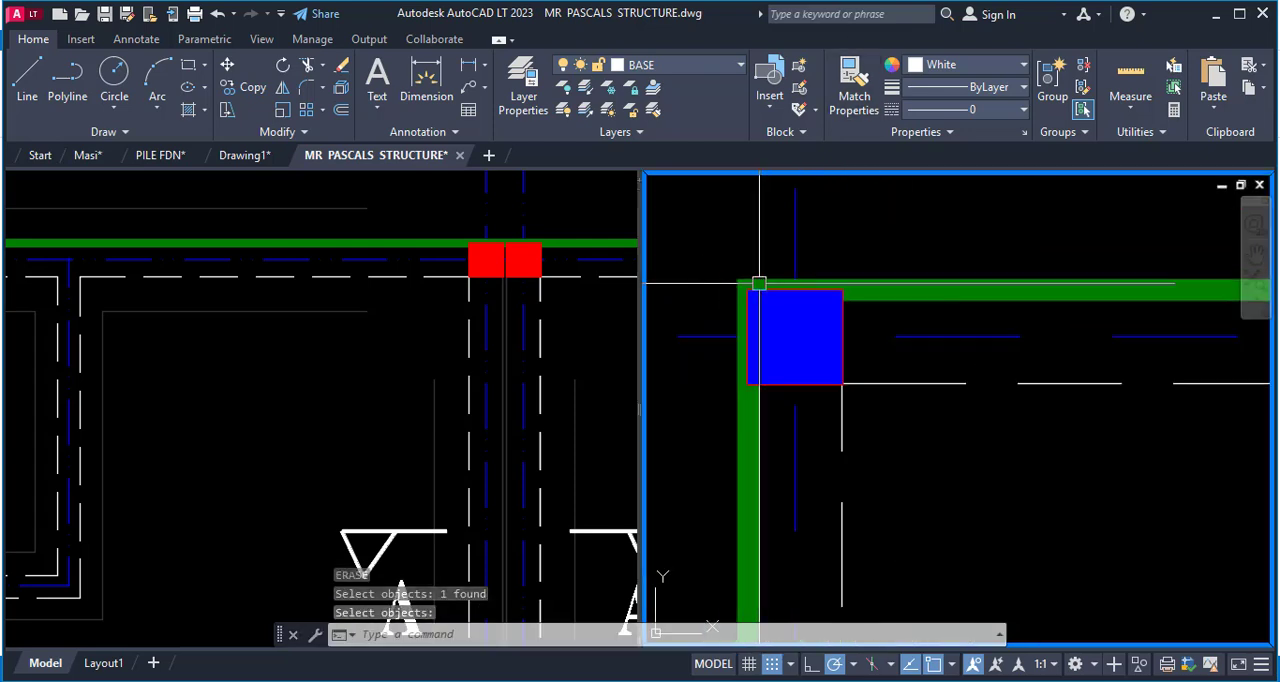
scroll(839, 285, "up", 2)
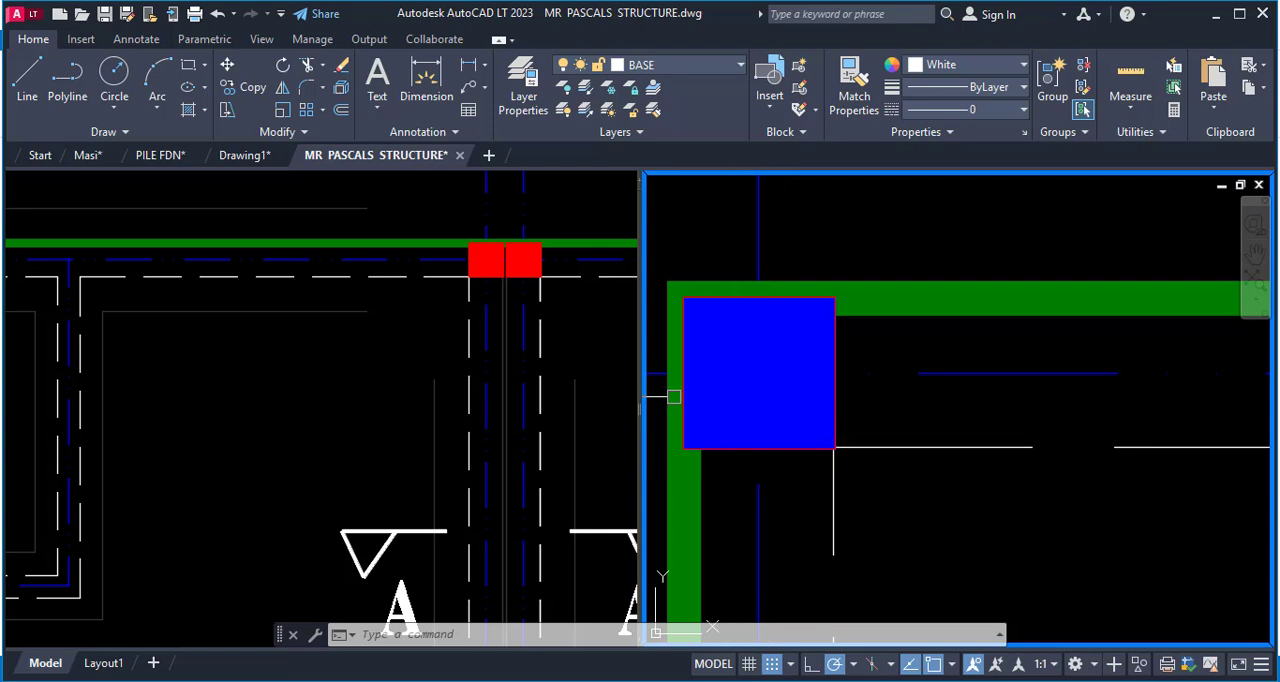
left_click(733, 358)
scroll(888, 349, "down", 5)
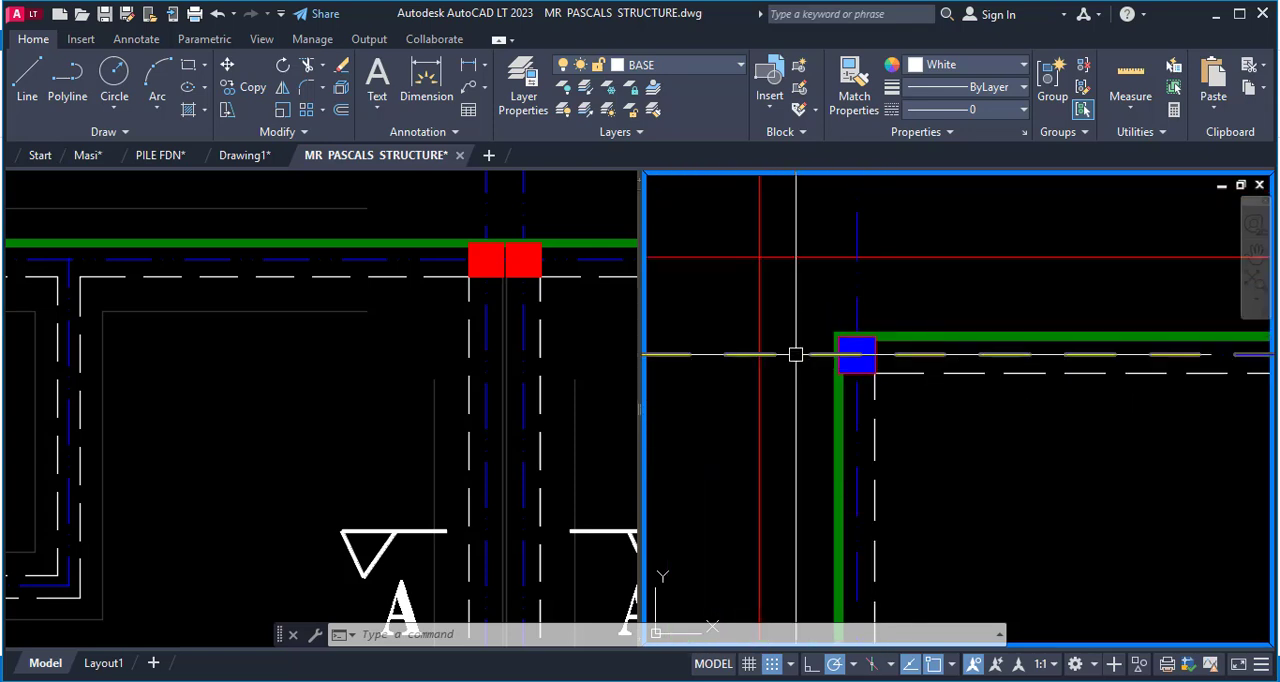
left_click(796, 354)
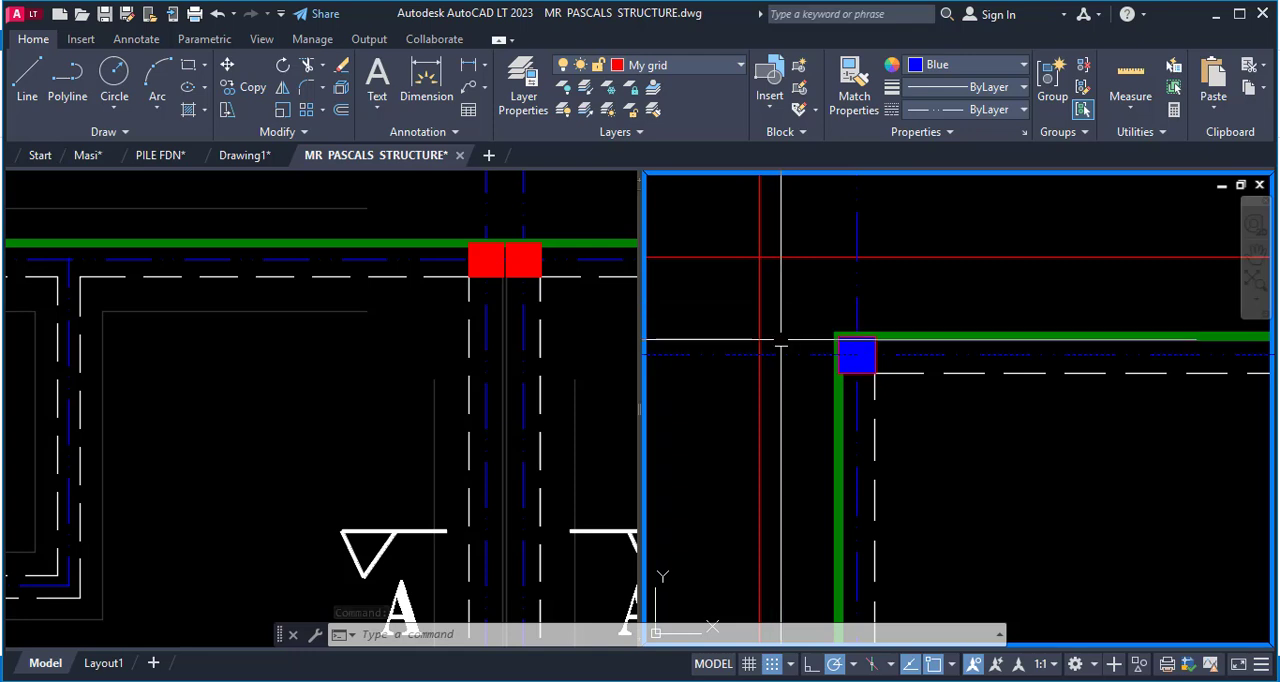
key("Escape")
scroll(869, 372, "up", 2)
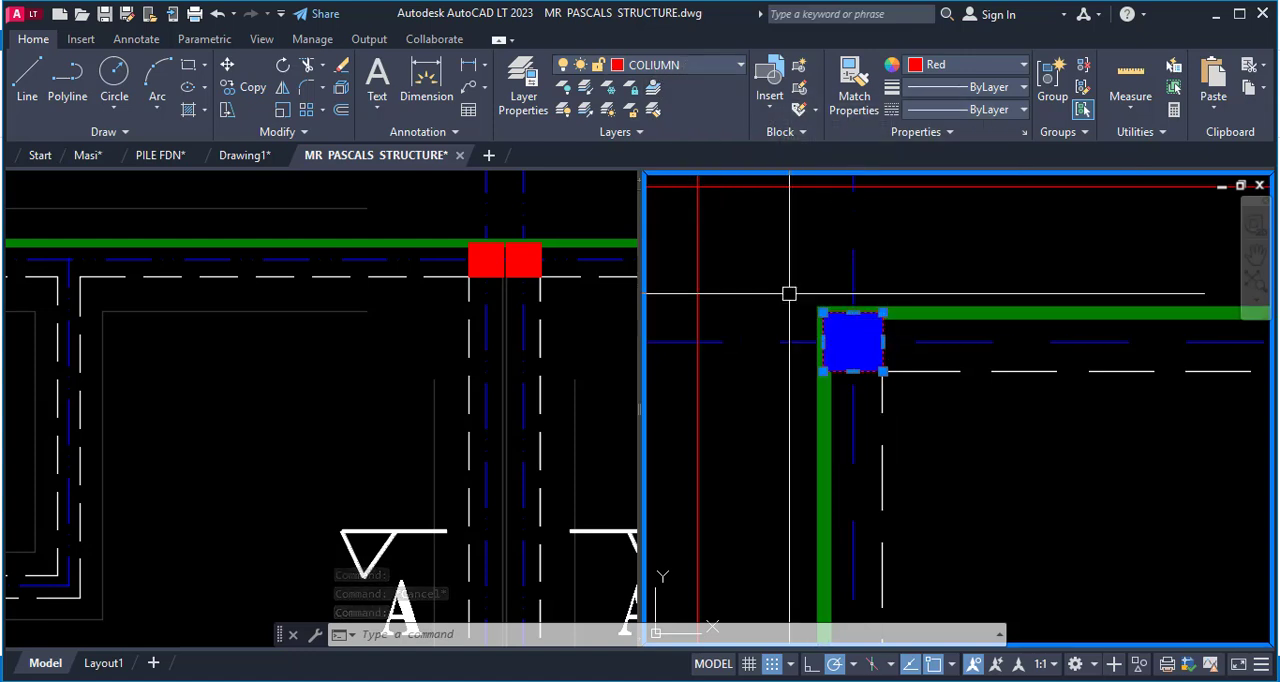
scroll(955, 293, "down", 2)
key("Escape")
left_click(812, 328)
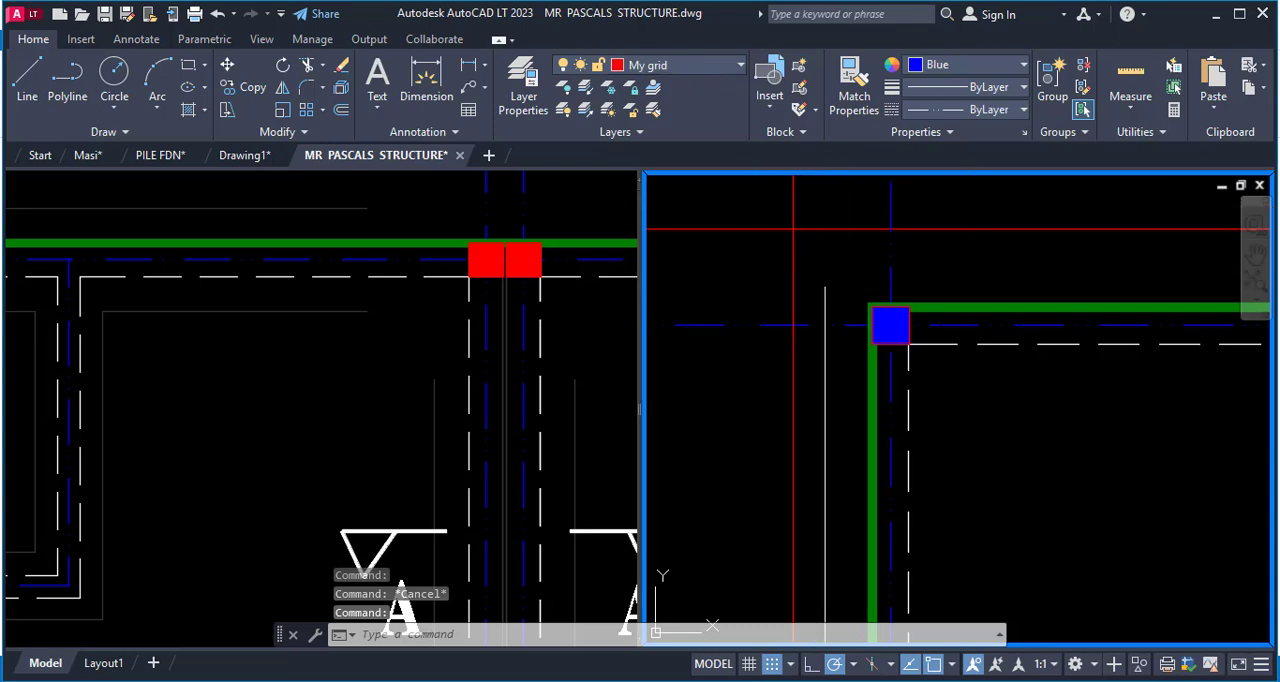
Examine the blue corner column against the neighbouring red columns, wall outlines and grid lines of the extracted plan.
scroll(810, 318, "down", 3)
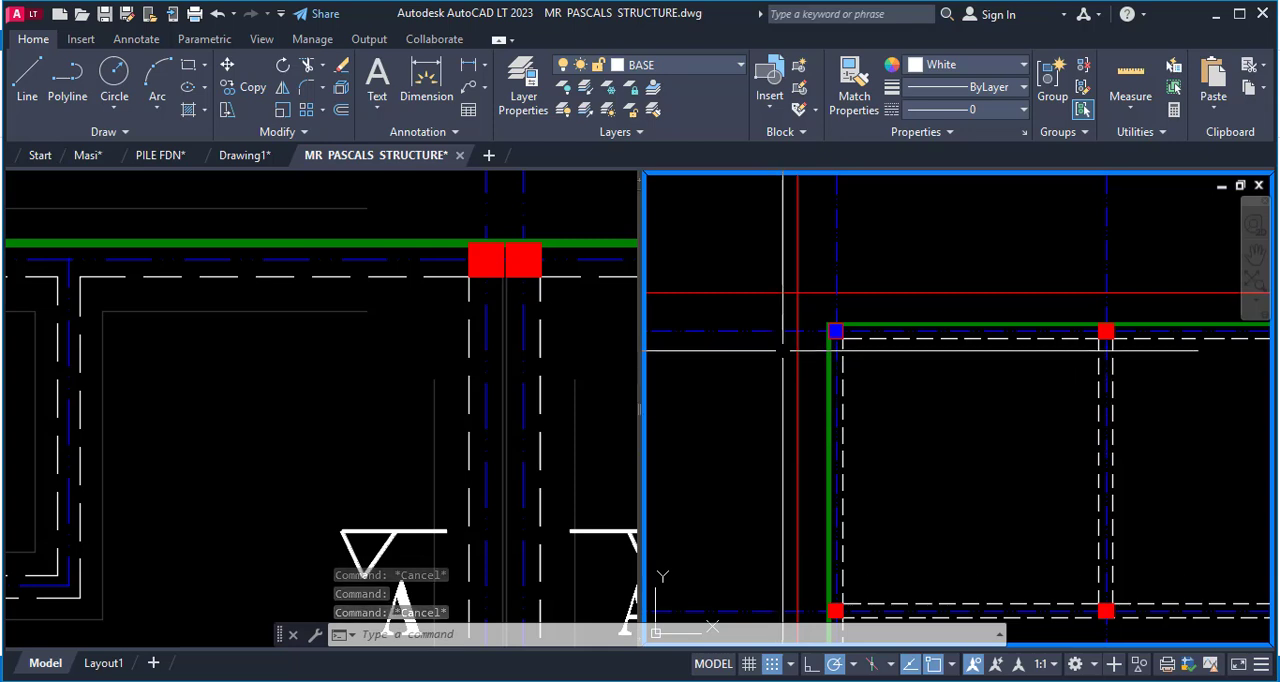
scroll(849, 318, "up", 5)
scroll(849, 318, "up", 3)
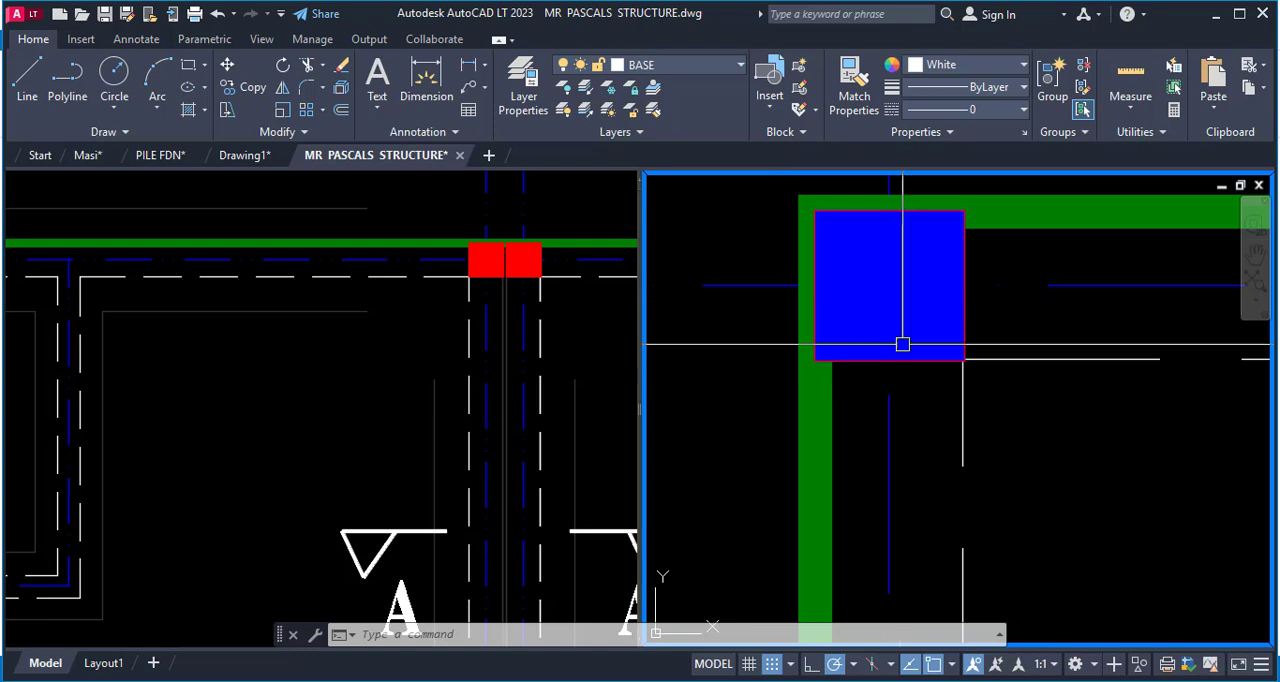
scroll(812, 324, "down", 10)
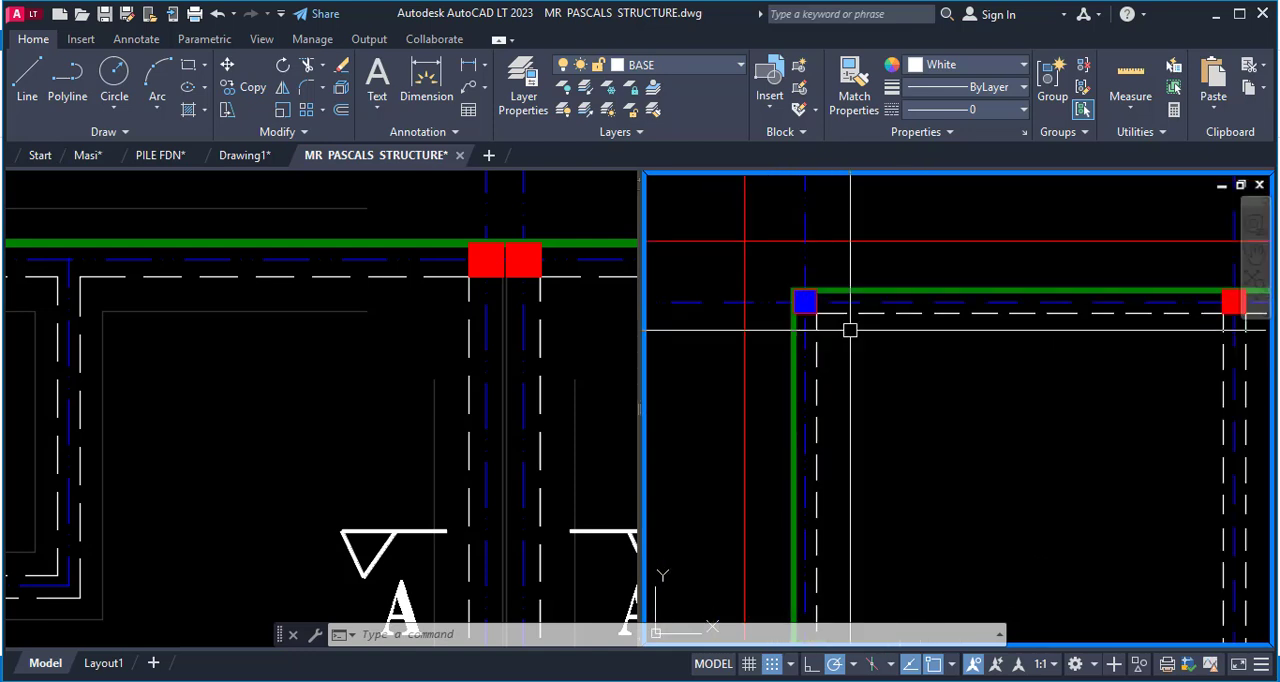
scroll(776, 306, "up", 4)
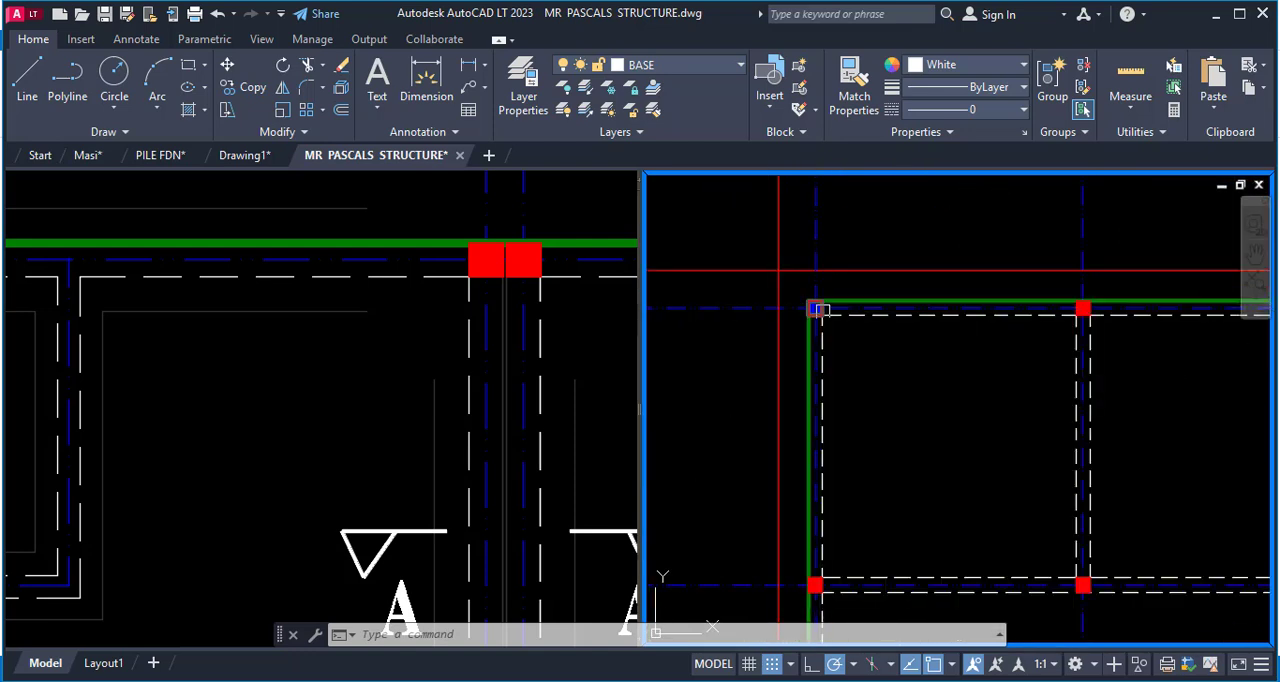
scroll(818, 309, "up", 5)
scroll(926, 354, "down", 8)
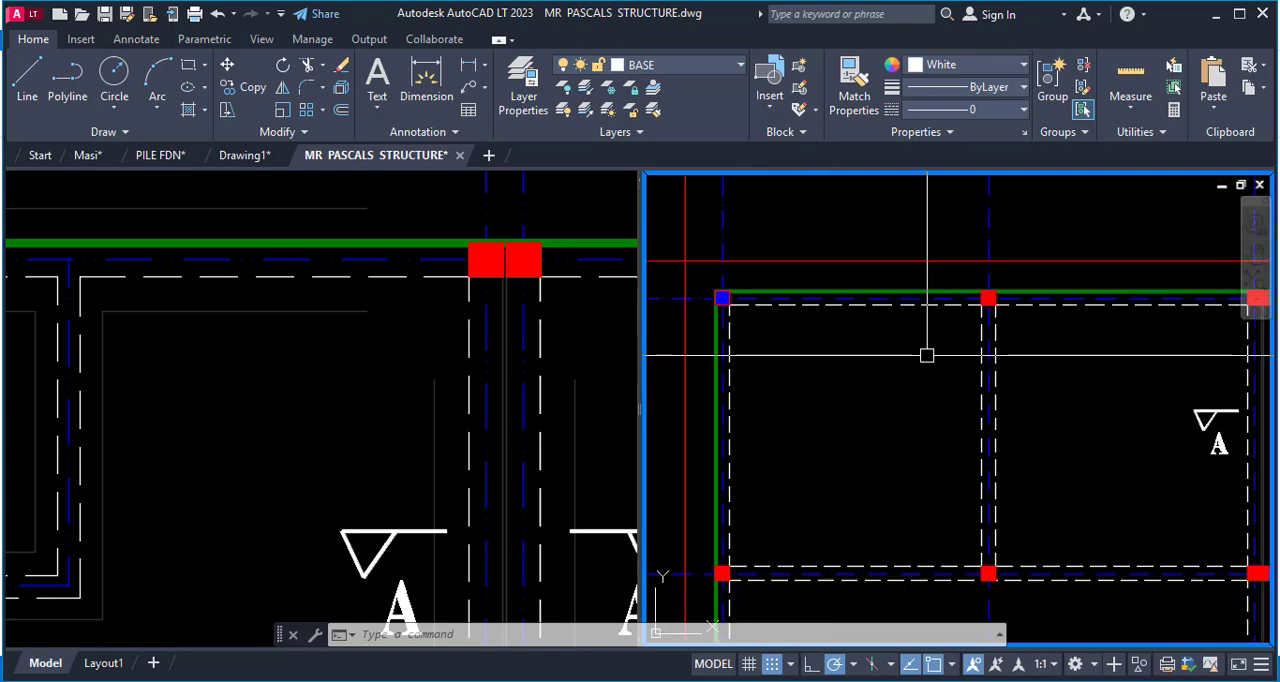
scroll(1044, 388, "up", 3)
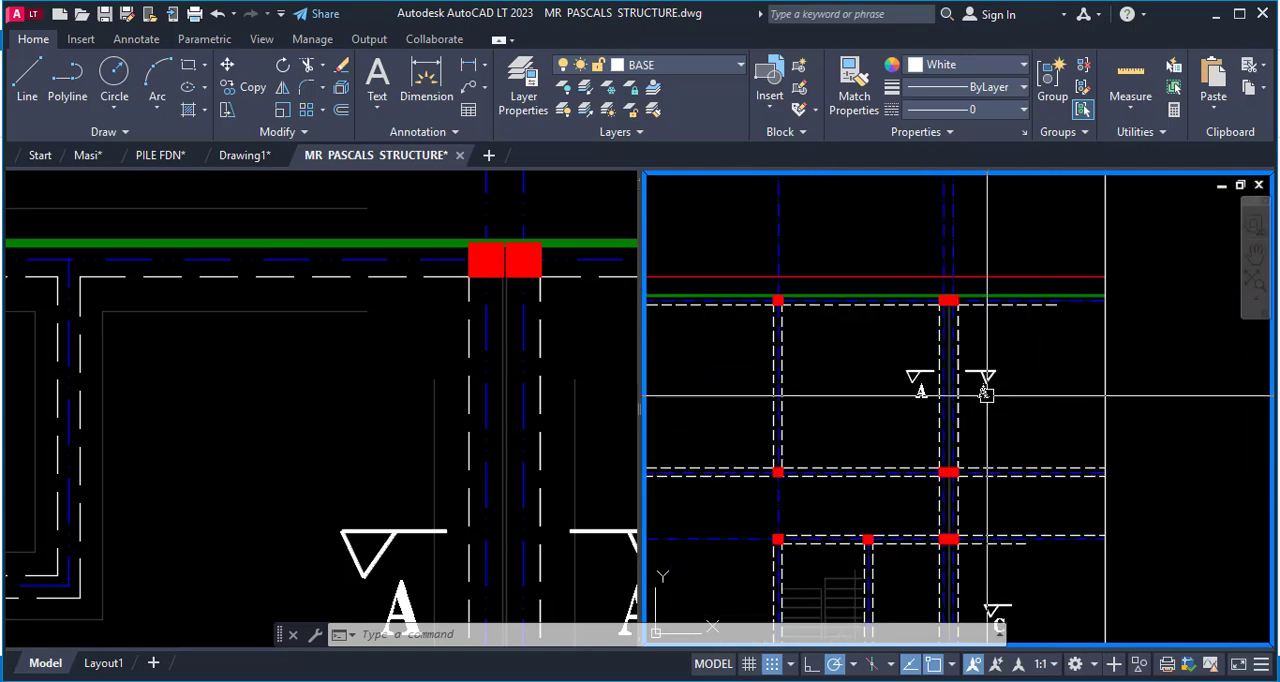
Erase the A and C section marks beside the double-column wall of the extracted plan.
type("e")
key("space")
left_click(864, 338)
left_click(1012, 389)
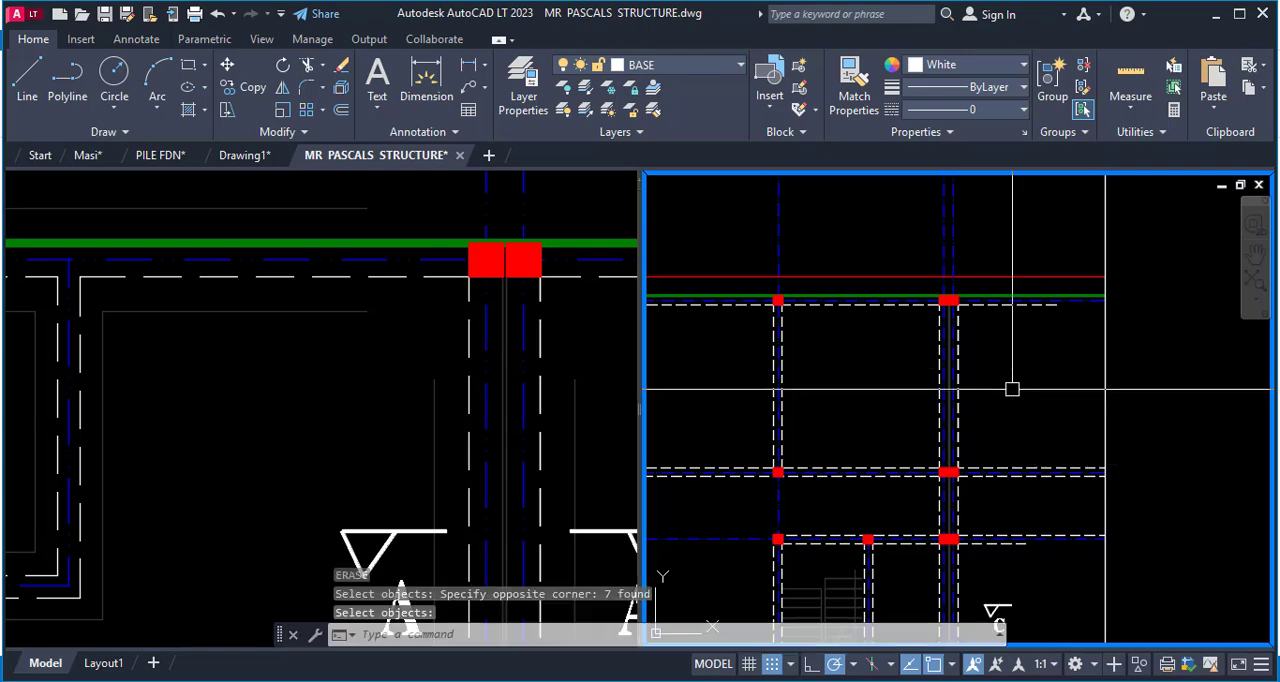
scroll(1012, 389, "down", 4)
scroll(900, 330, "up", 4)
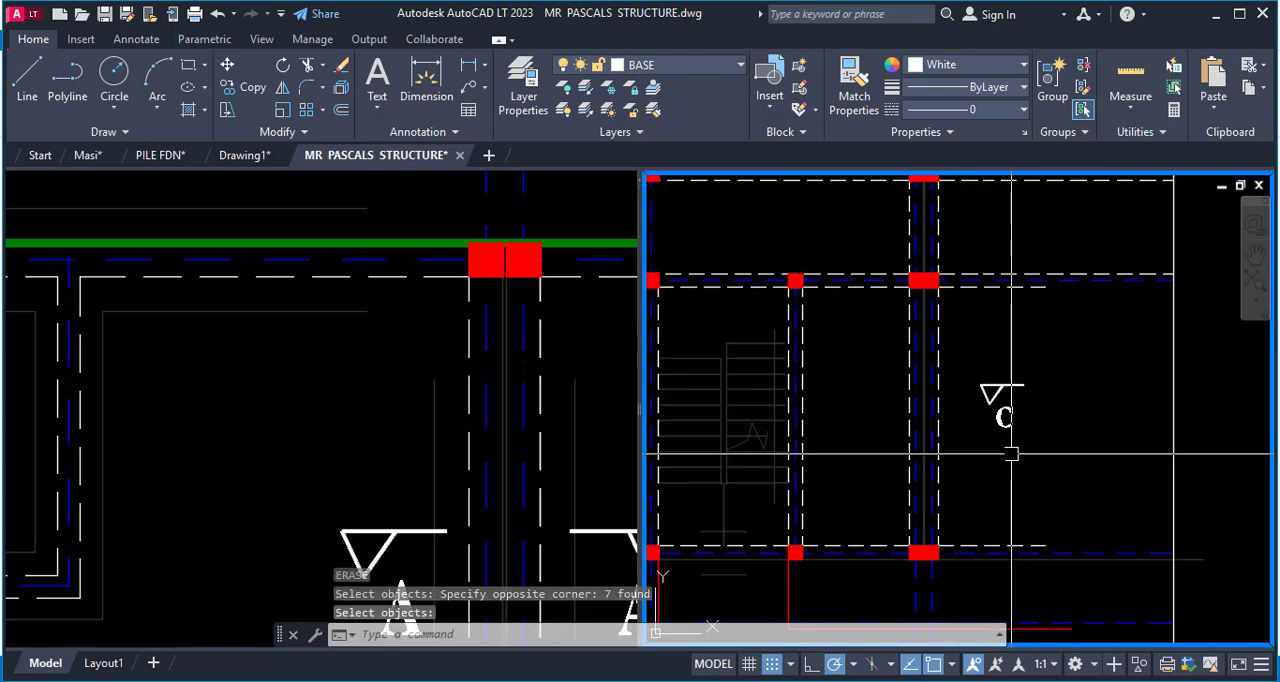
left_click(881, 323)
left_click(1049, 466)
Erase the stray short lines inside the room beside the staircase and inside the upper corner bay.
scroll(1080, 450, "down", 5)
scroll(992, 449, "up", 2)
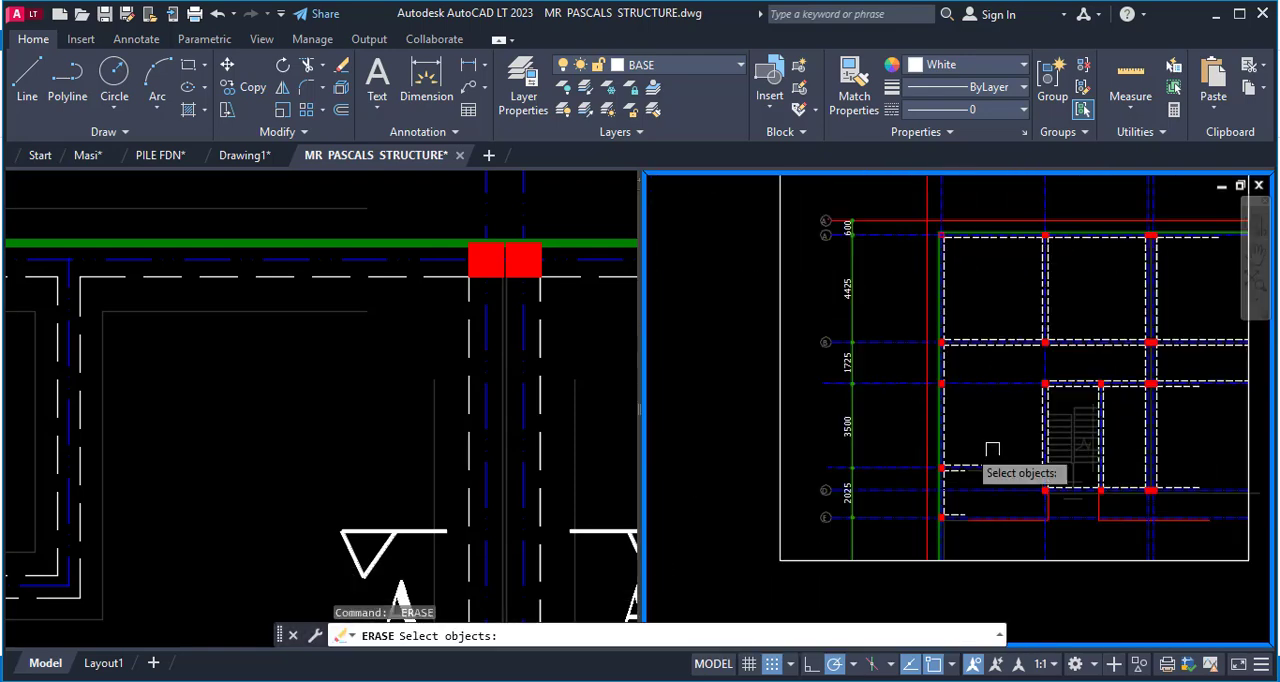
scroll(992, 449, "up", 2)
left_click(1076, 367)
left_click(973, 447)
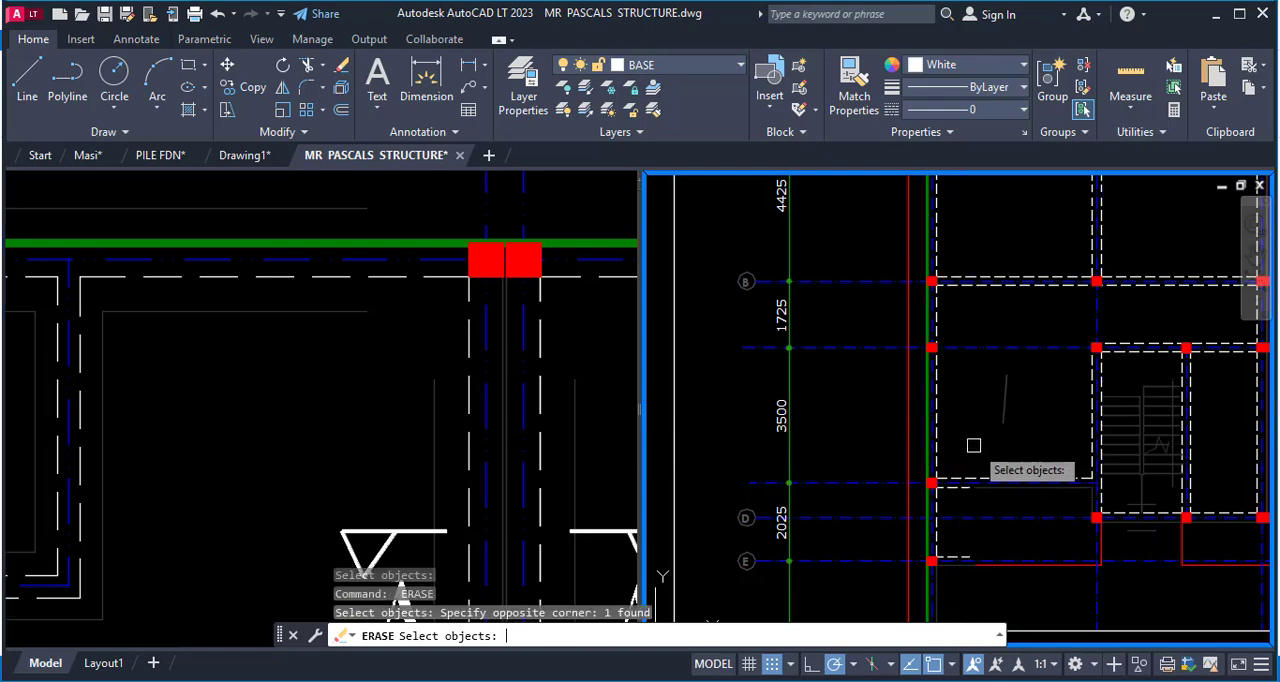
scroll(986, 443, "down", 4)
scroll(1023, 360, "up", 4)
left_click(1017, 322)
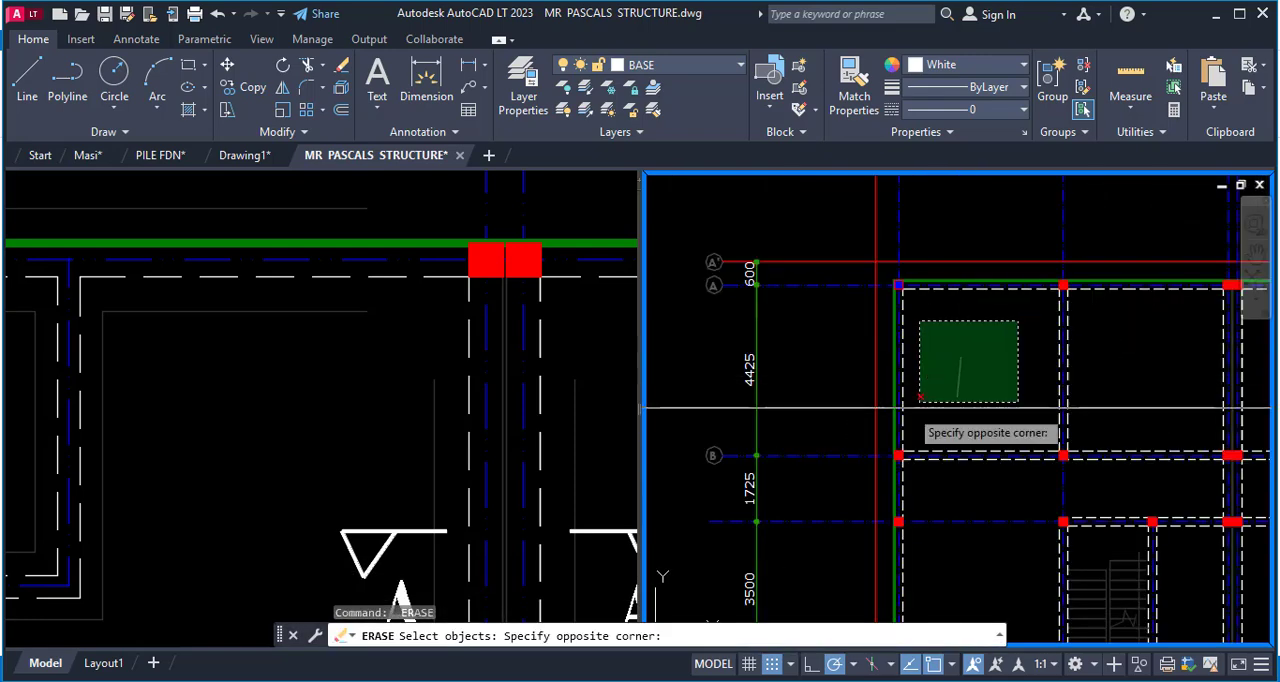
left_click(908, 403)
key("Return")
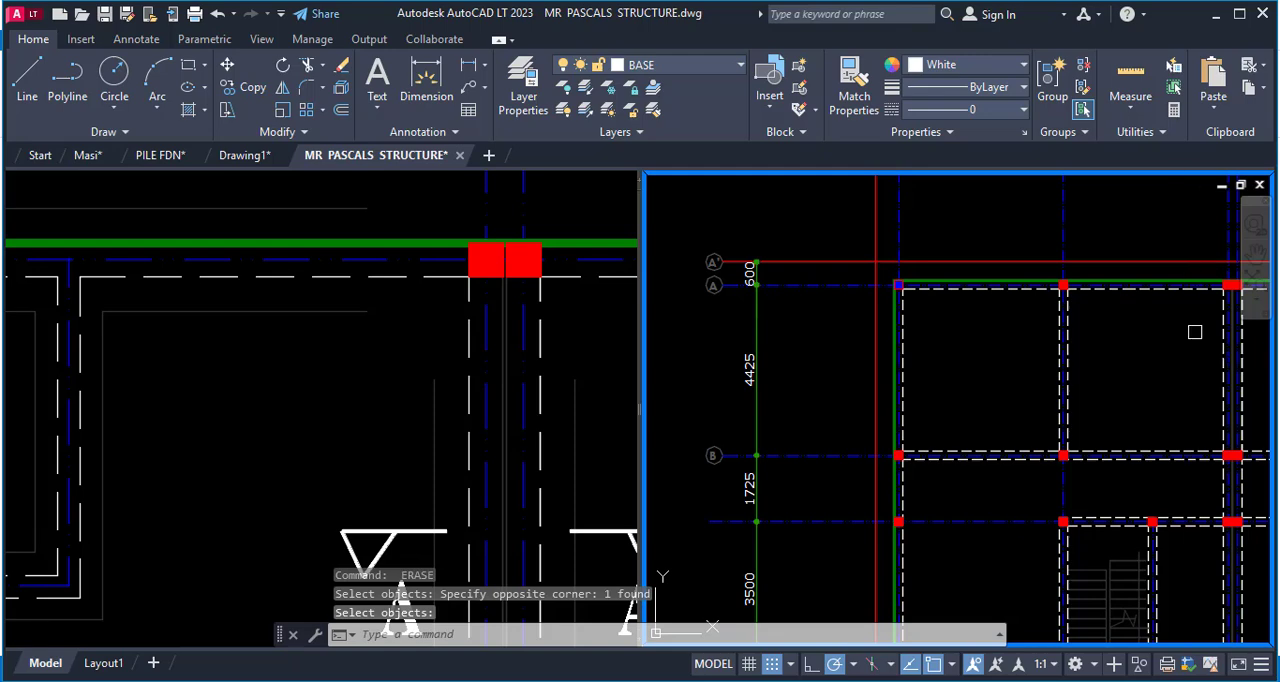
Try to erase leftover objects inside the upper bay between the second column and the double column.
key("Return")
left_click(1180, 322)
left_click(1108, 401)
scroll(1017, 387, "down", 4)
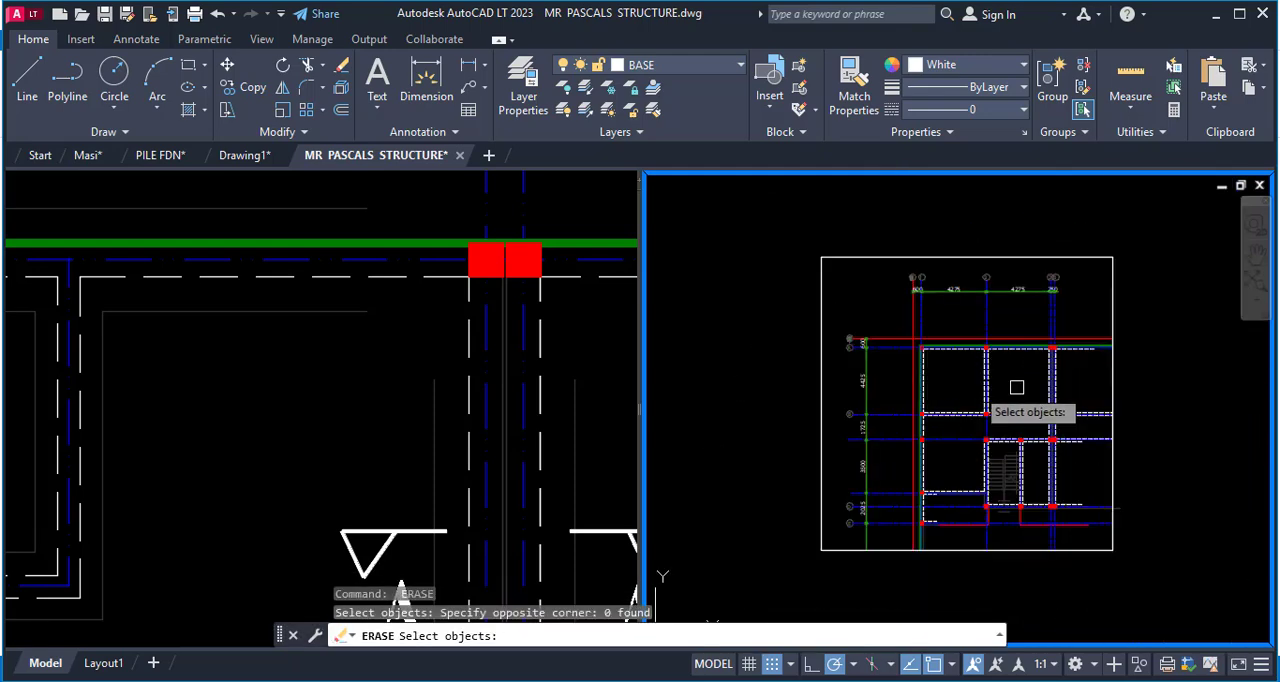
scroll(1017, 387, "up", 5)
key("Return")
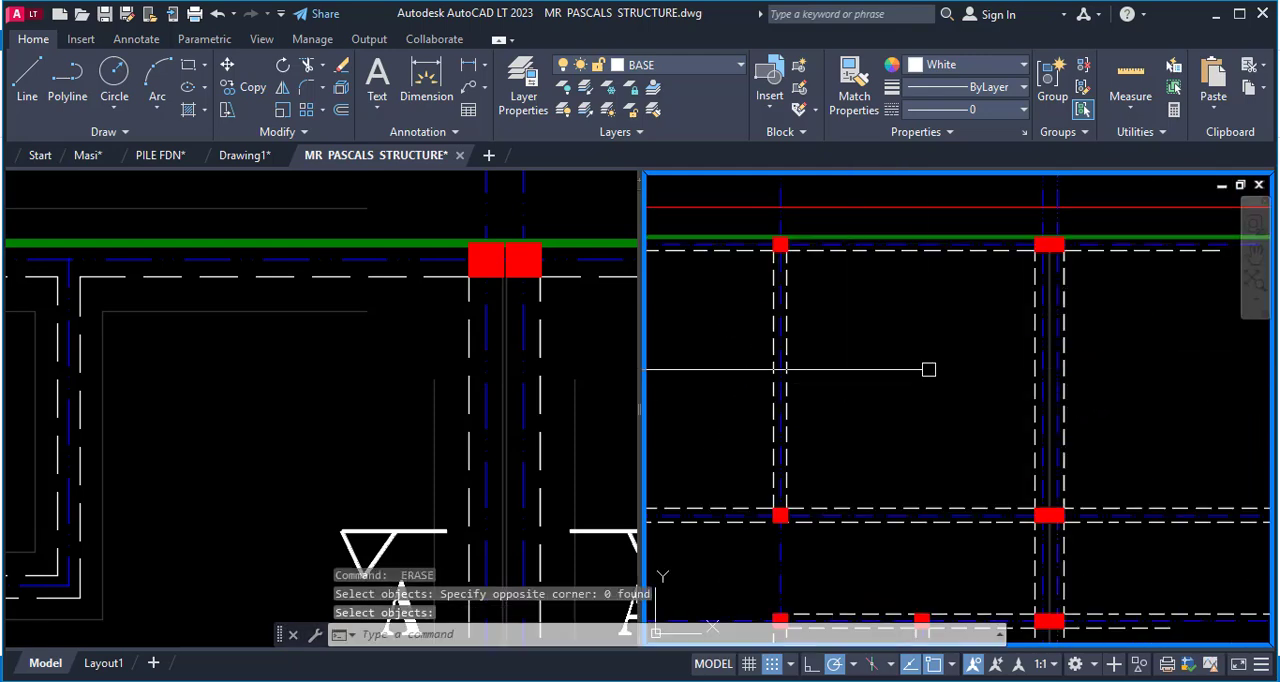
Review the full foundation/trench excavation layout in the other viewport for comparison with the extracted plan.
scroll(1020, 370, "down", 5)
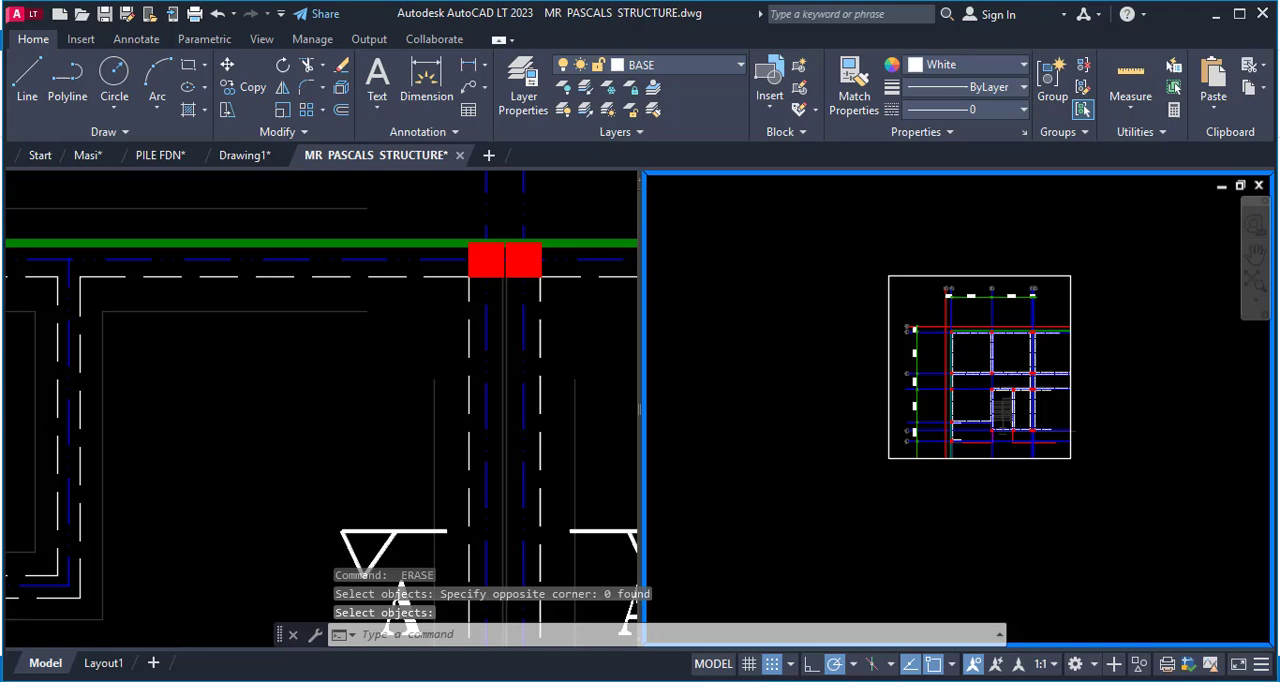
left_click(172, 475)
scroll(246, 376, "down", 6)
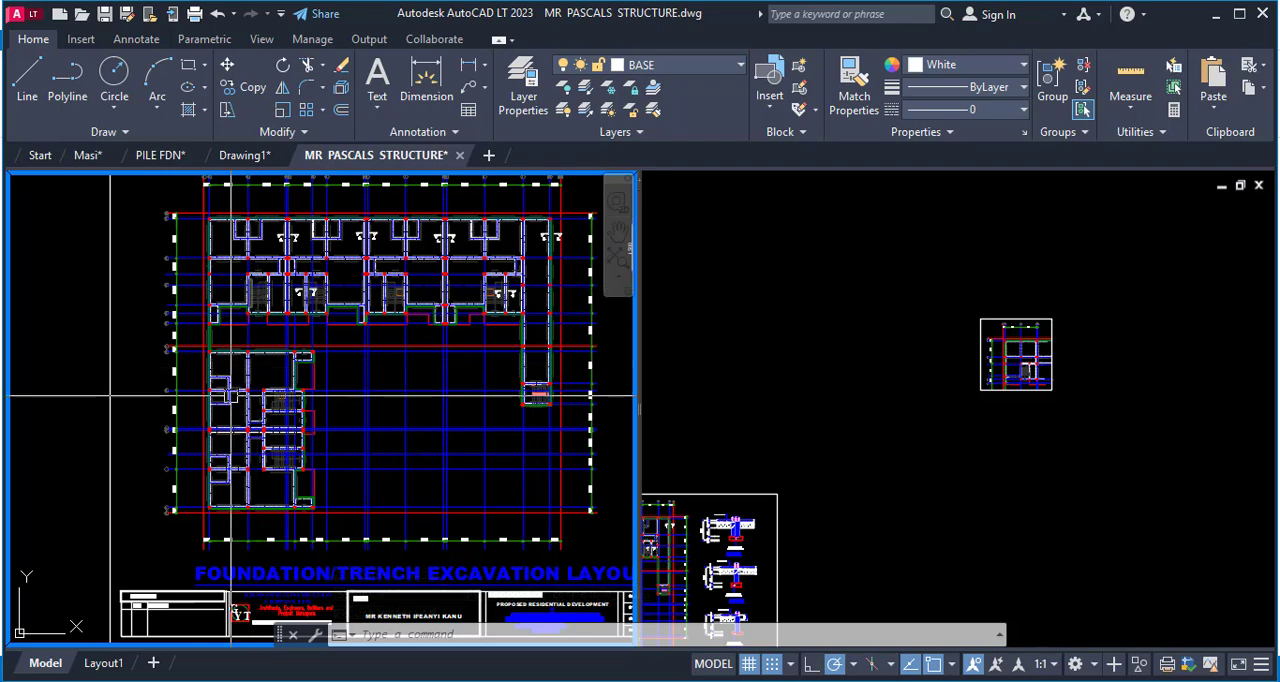
scroll(110, 397, "up", 4)
scroll(346, 323, "down", 5)
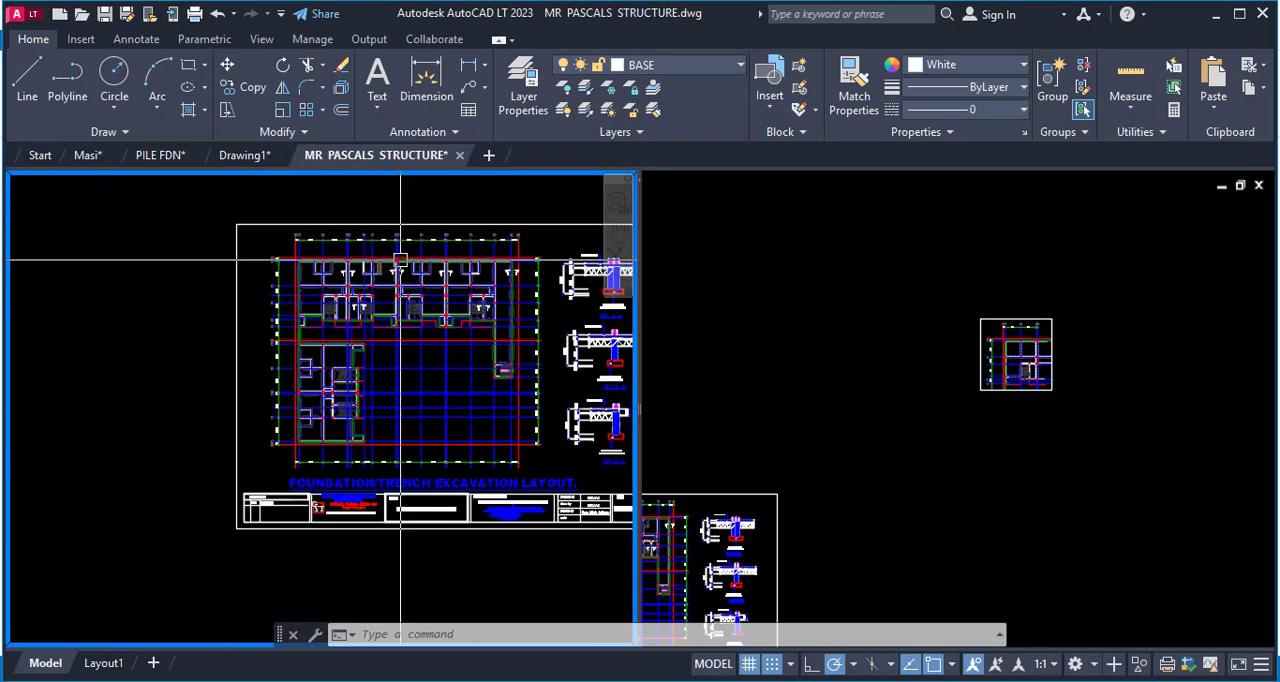
scroll(400, 260, "up", 5)
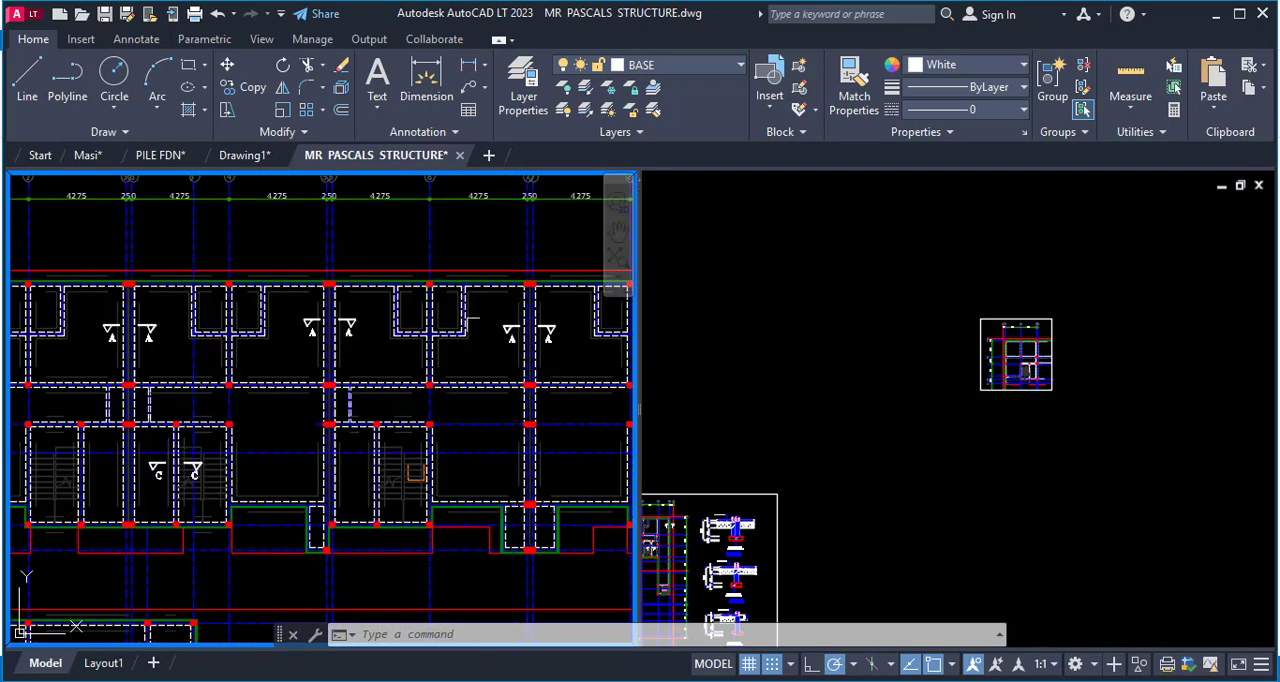
Erase the white rectangular frame around the extracted corner plan.
left_click(932, 380)
scroll(1095, 365, "up", 3)
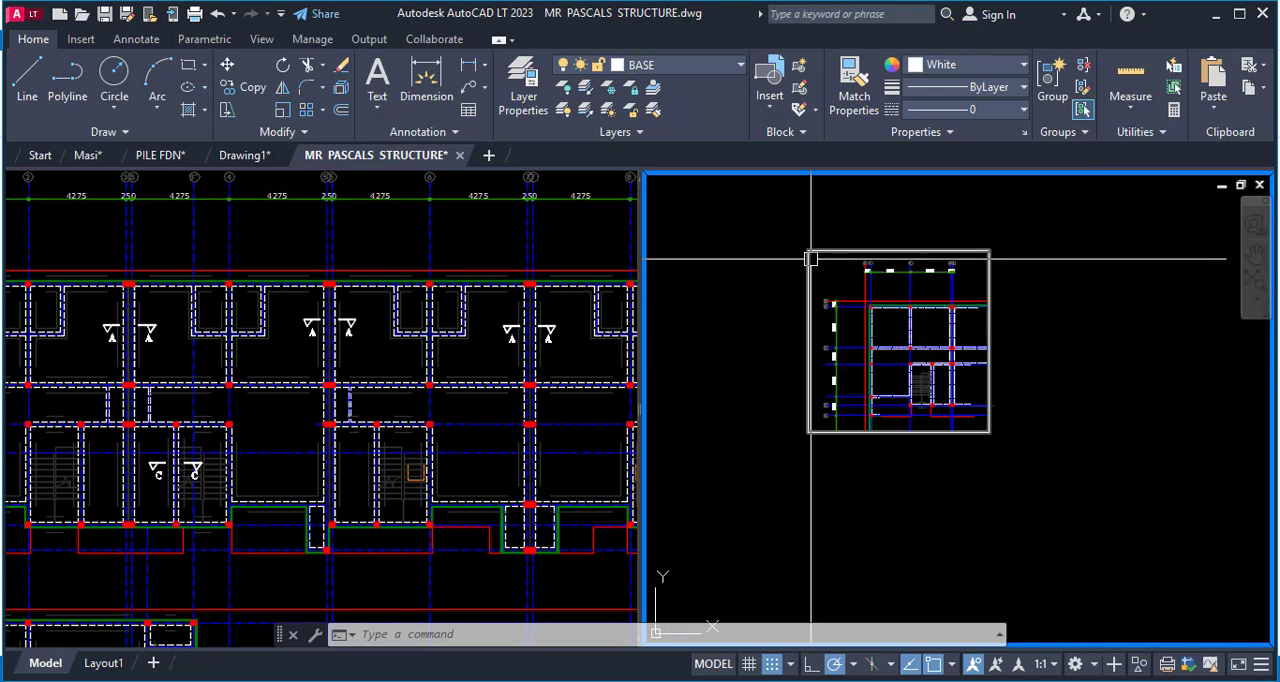
type("e")
key("Return")
Erase the dimension strings and grid bubbles above and along the left side of the extracted plan.
key("Return")
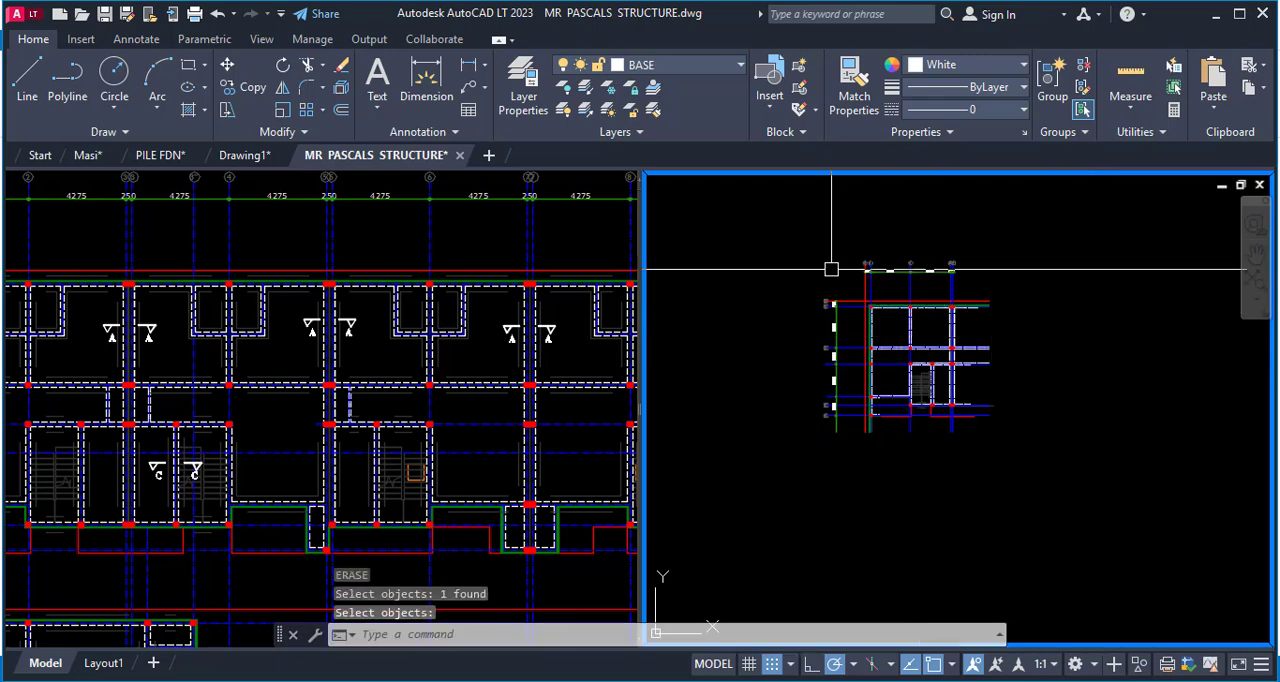
scroll(843, 256, "up", 2)
type("e")
key("Return")
left_click(829, 221)
left_click(1134, 283)
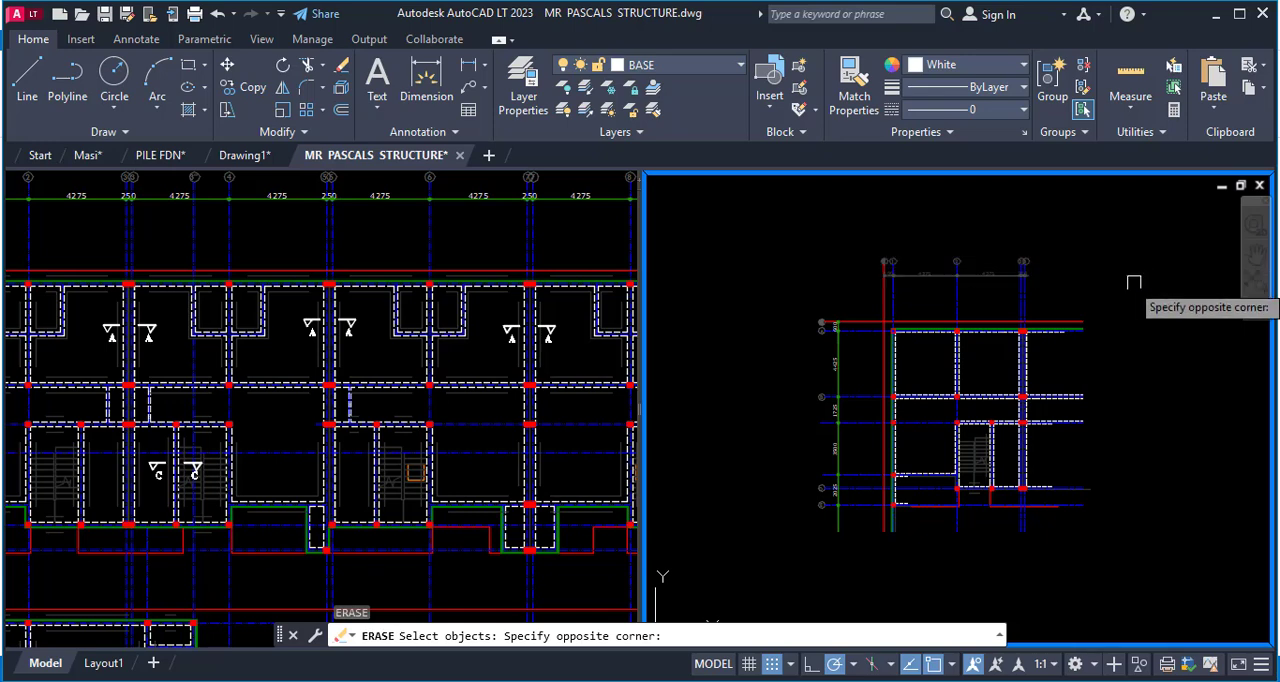
key("Return")
key("Return")
left_click(777, 262)
left_click(866, 547)
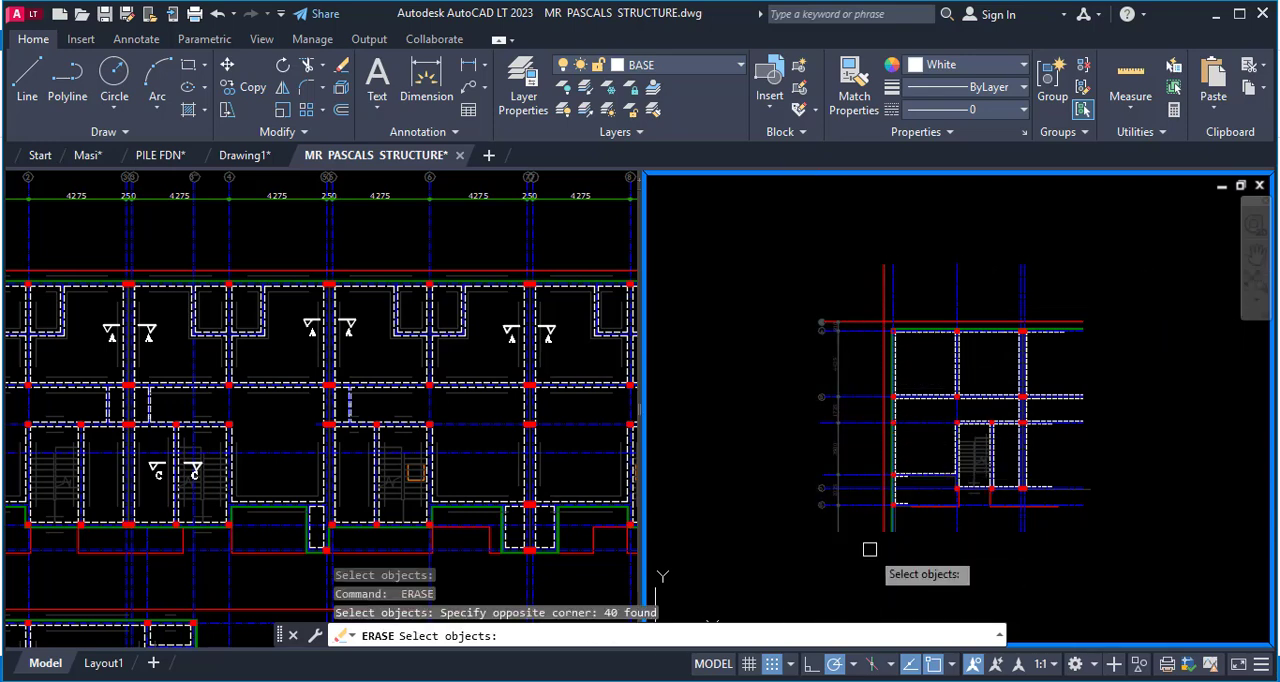
key("Return")
Erase the vertical and horizontal red boundary lines outside the outer walls of the extracted plan.
key("Return")
scroll(904, 507, "up", 4)
scroll(904, 502, "down", 2)
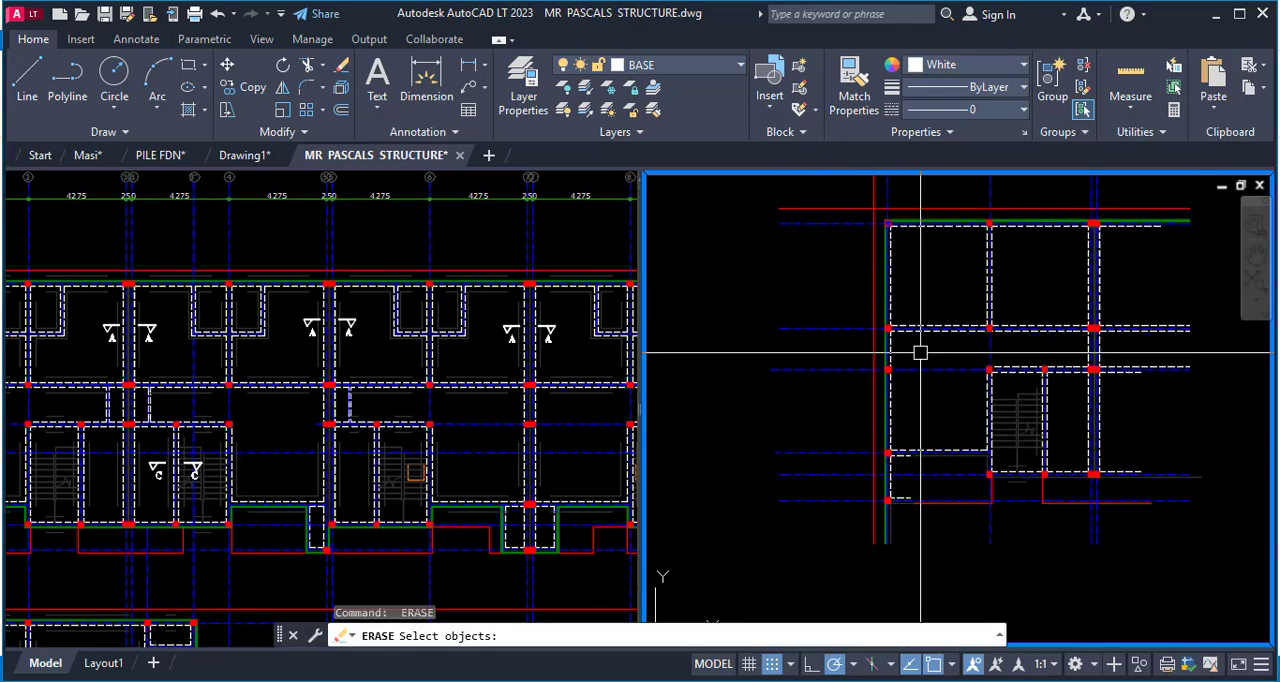
key("Escape")
key("Return")
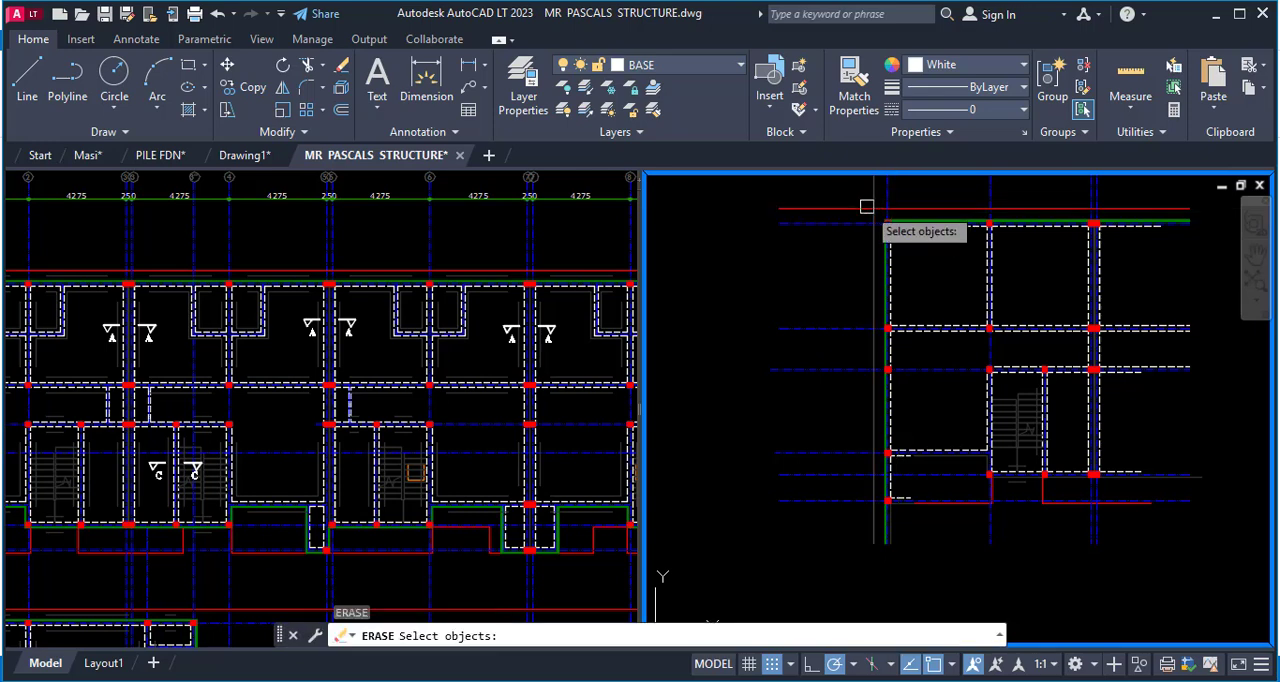
left_click(848, 207)
key("Return")
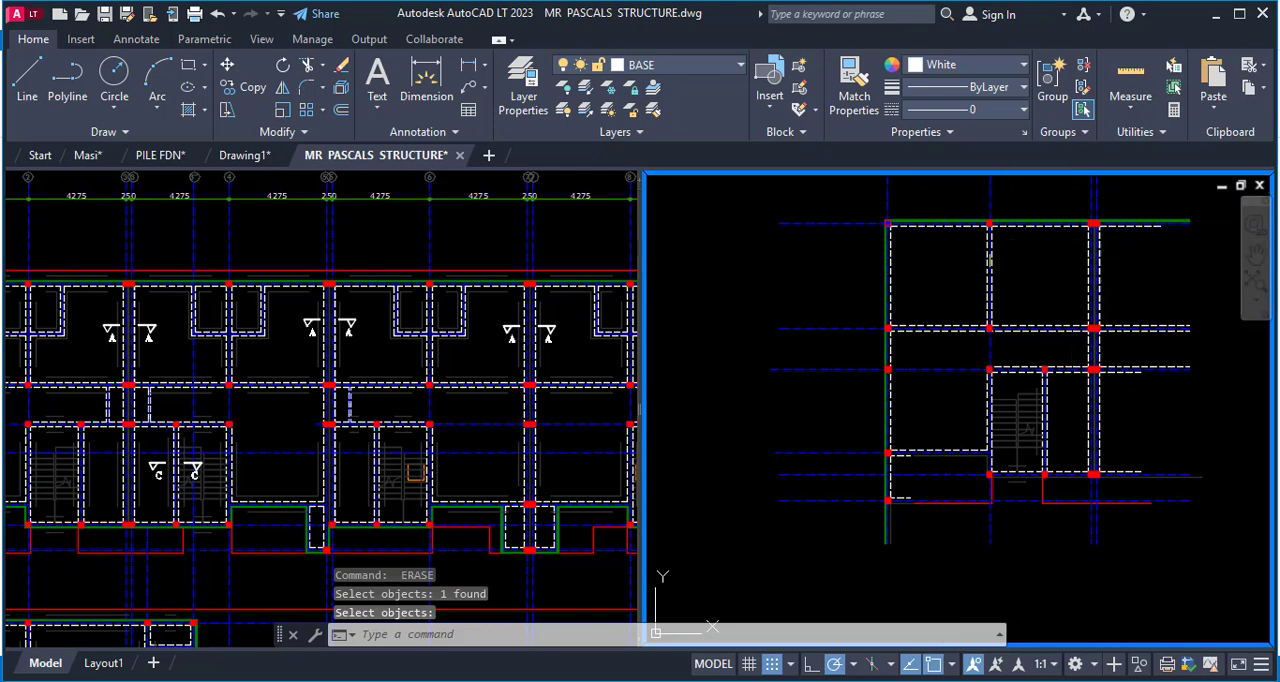
Fillet the thick green outer wall line with the outer dashed wall line below the upper double column, using radius 0.
scroll(945, 285, "down", 2)
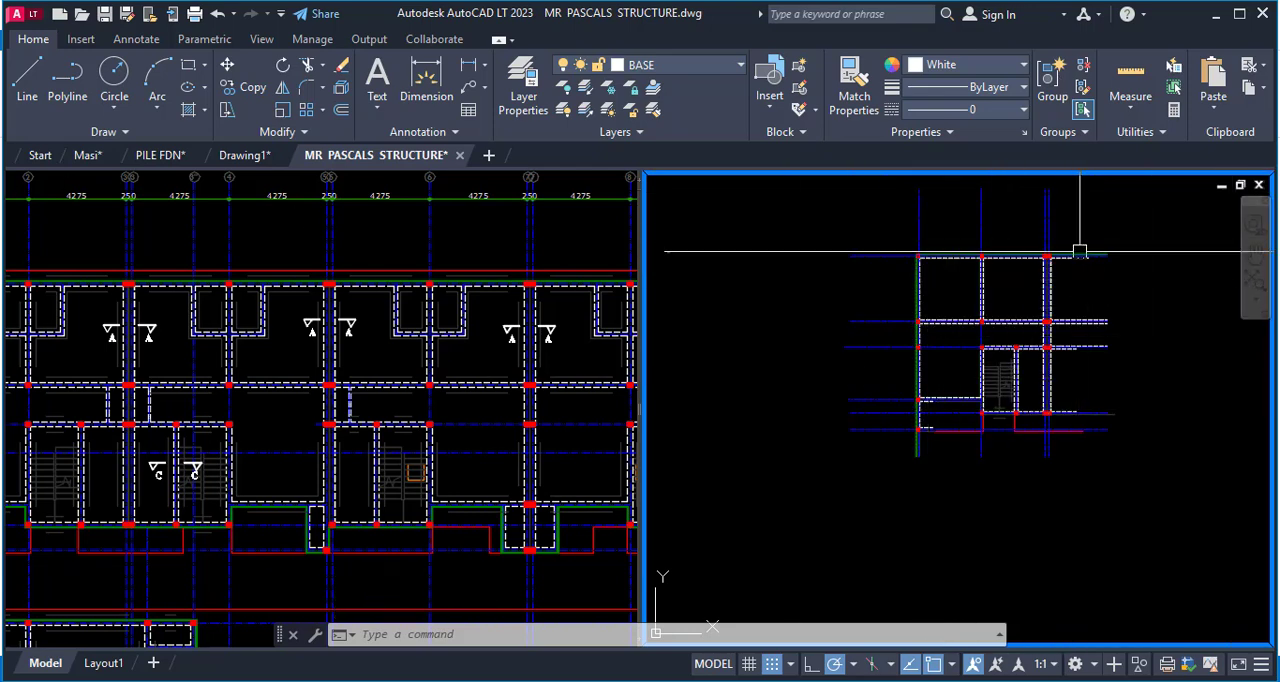
scroll(1079, 250, "up", 4)
scroll(1050, 307, "down", 2)
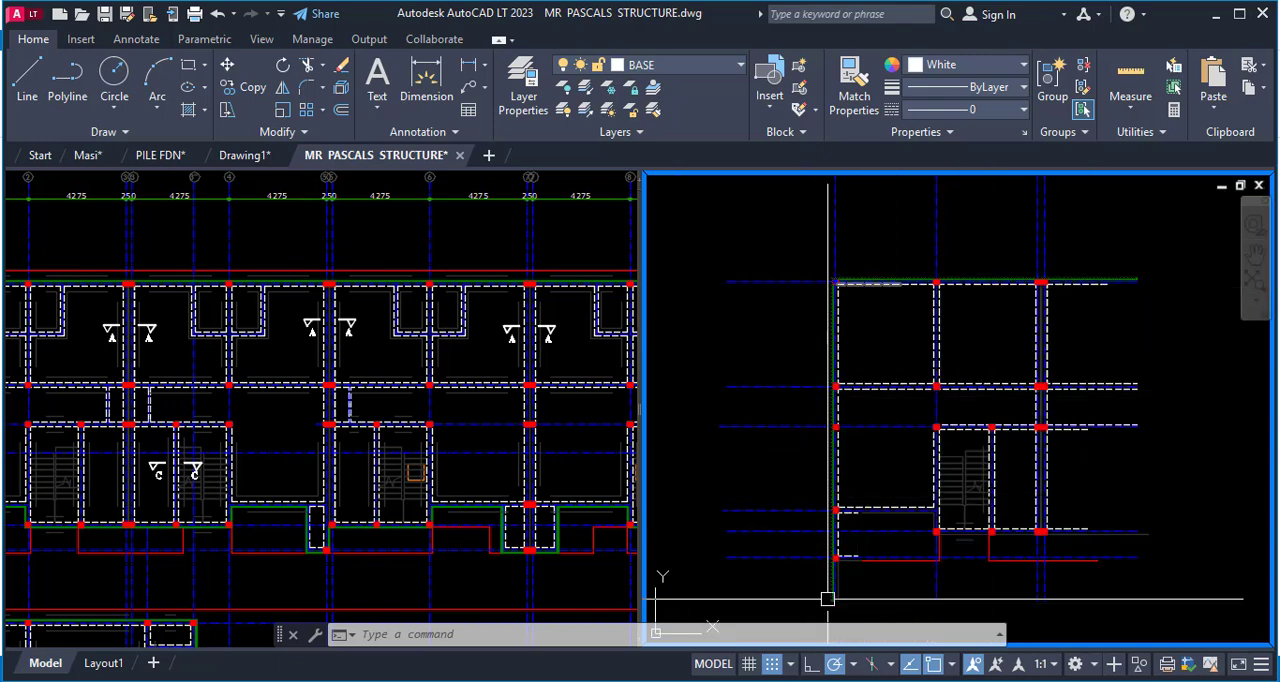
scroll(1062, 280, "up", 8)
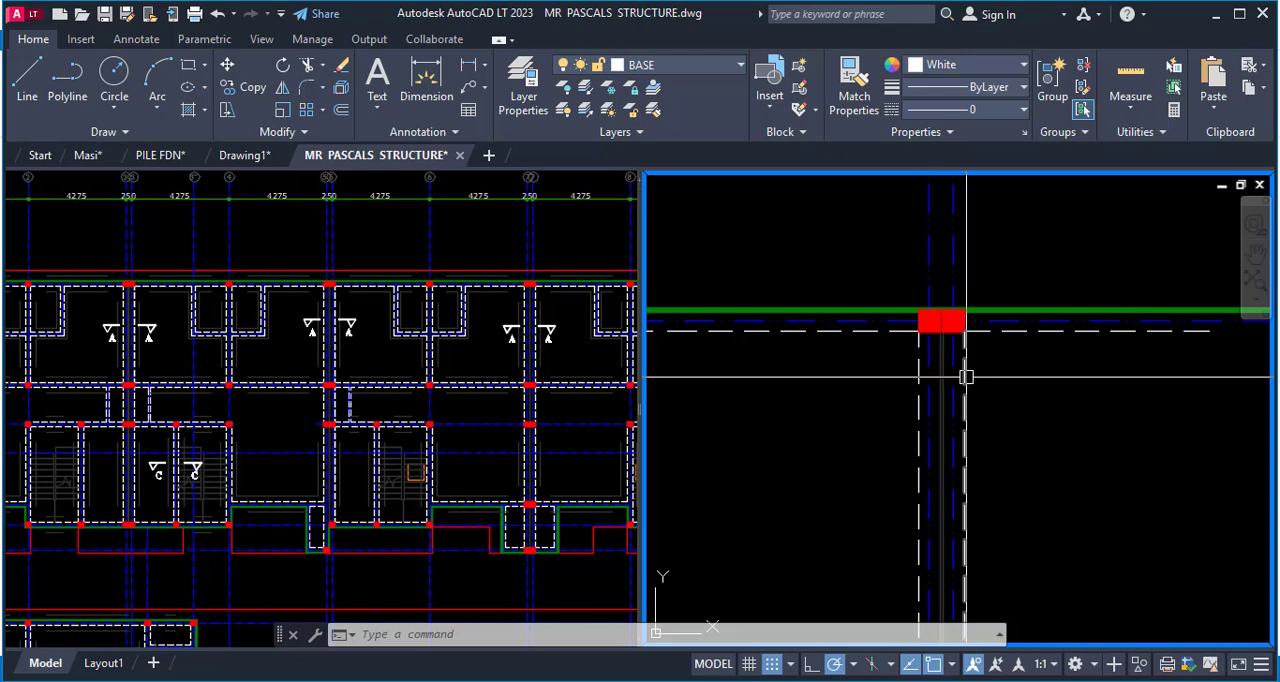
key("Return")
left_click(866, 306)
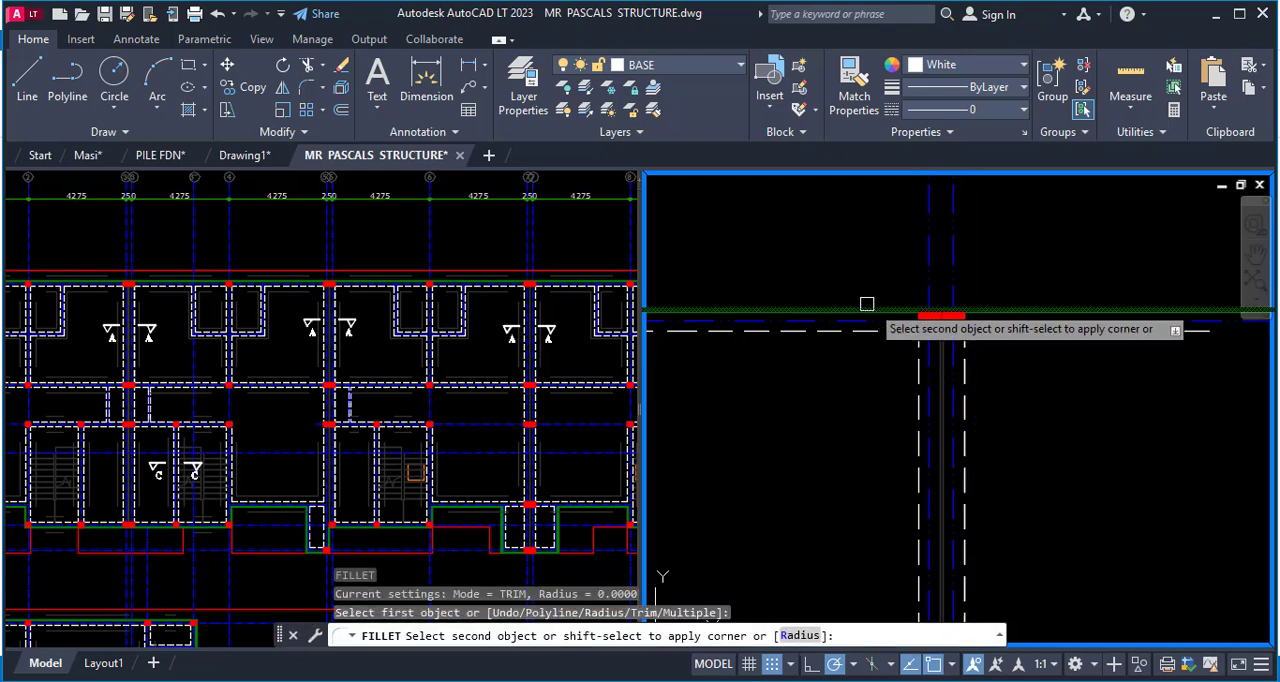
left_click(966, 364)
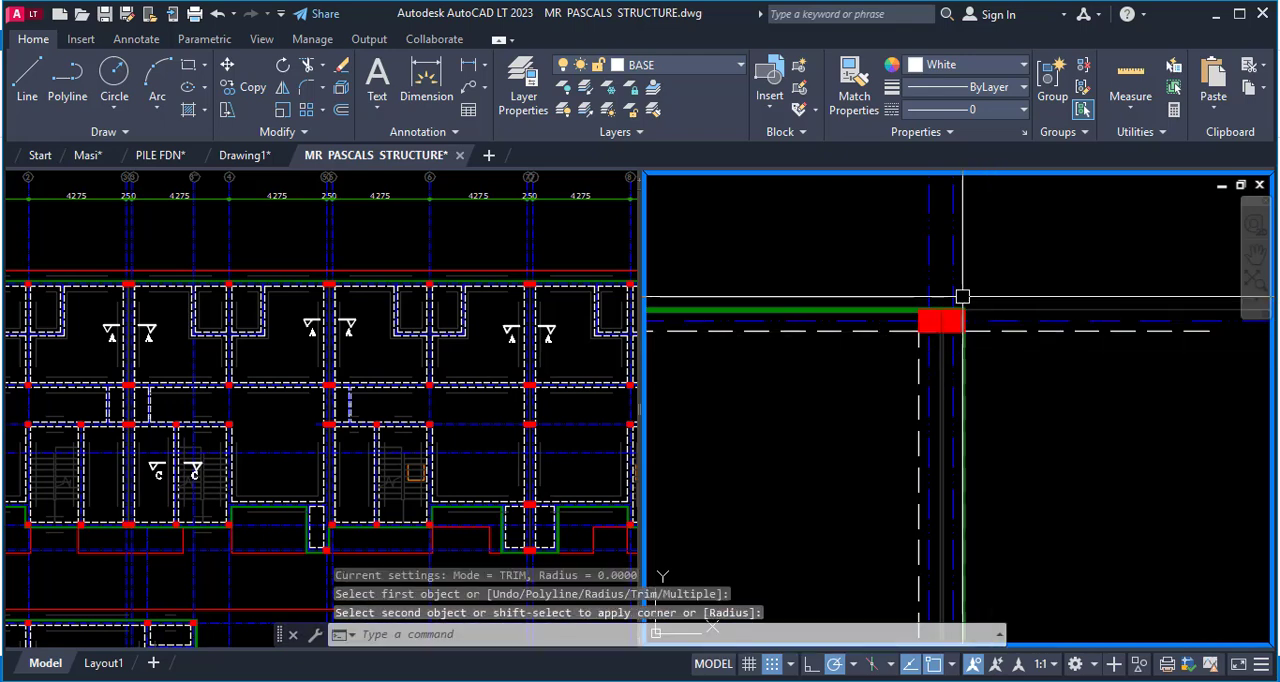
Minimize the Bentley CONNECTION Client sign-in window and return to the drawing with no command active.
scroll(963, 294, "down", 2)
scroll(1047, 316, "up", 2)
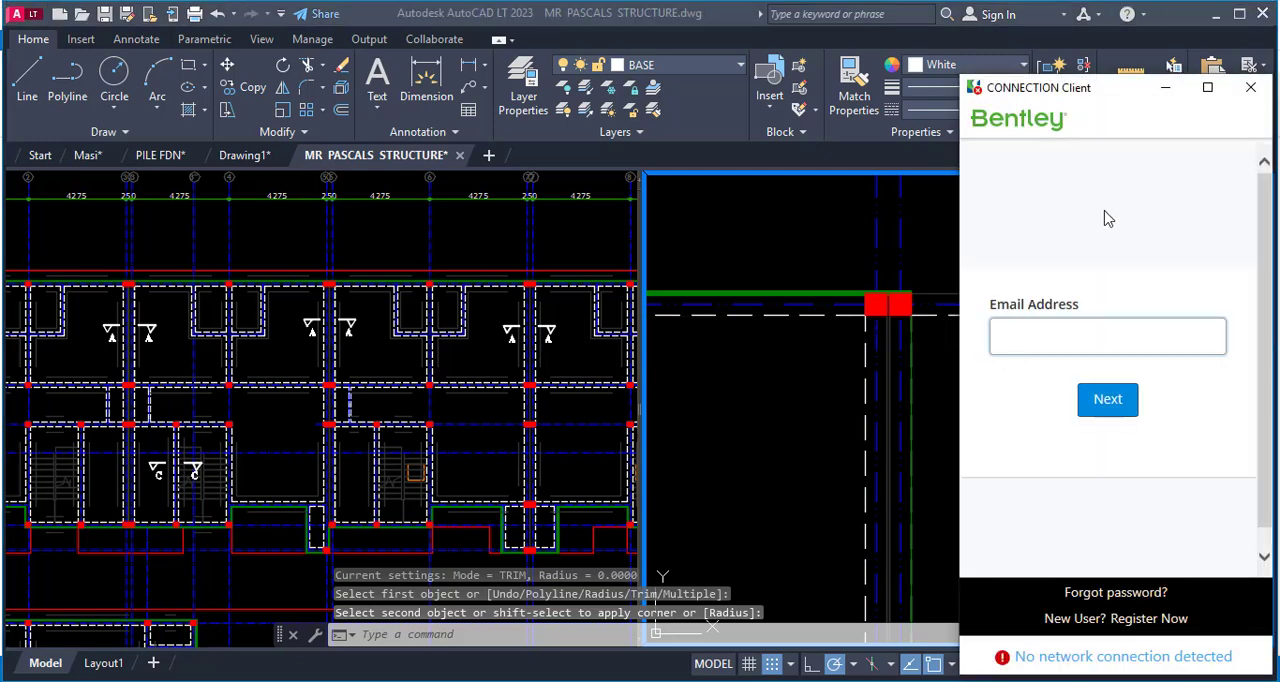
left_click(1166, 89)
key("Escape")
key("Escape")
key("Escape")
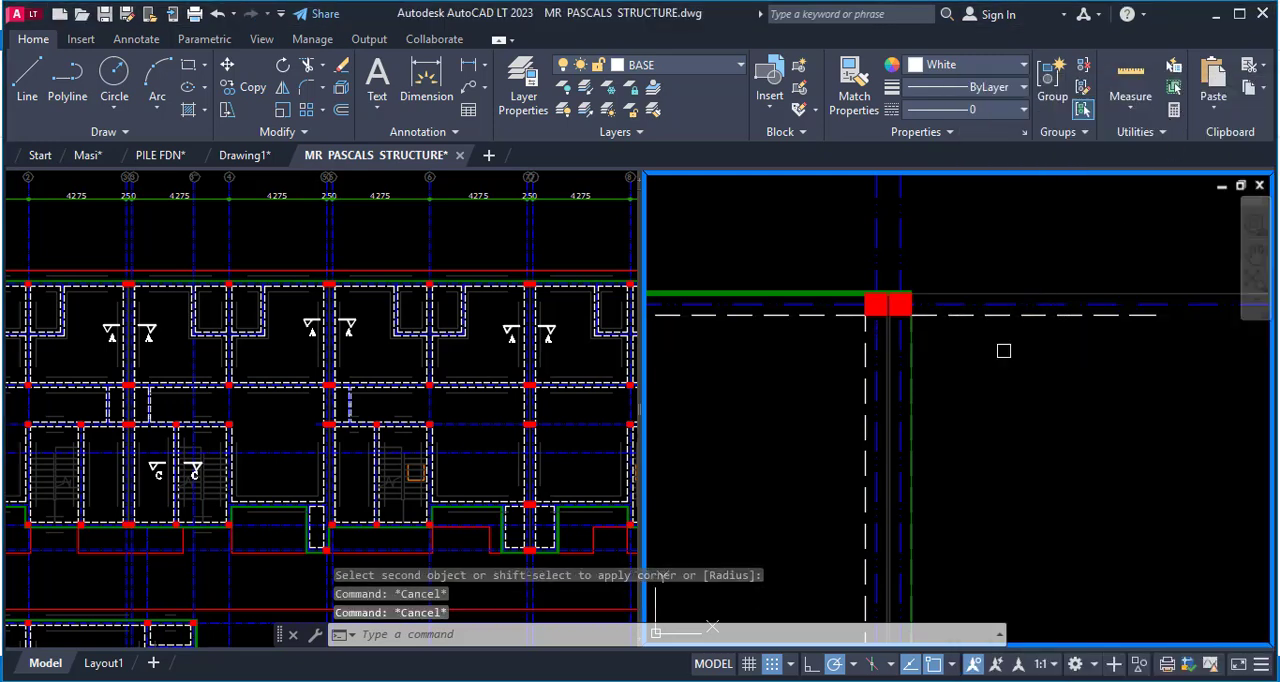
Trim the dashed wall line, grid line and thin line projecting beyond the double column at the extracted plan's upper outer corner.
type("tr")
key("Return")
left_click(1013, 316)
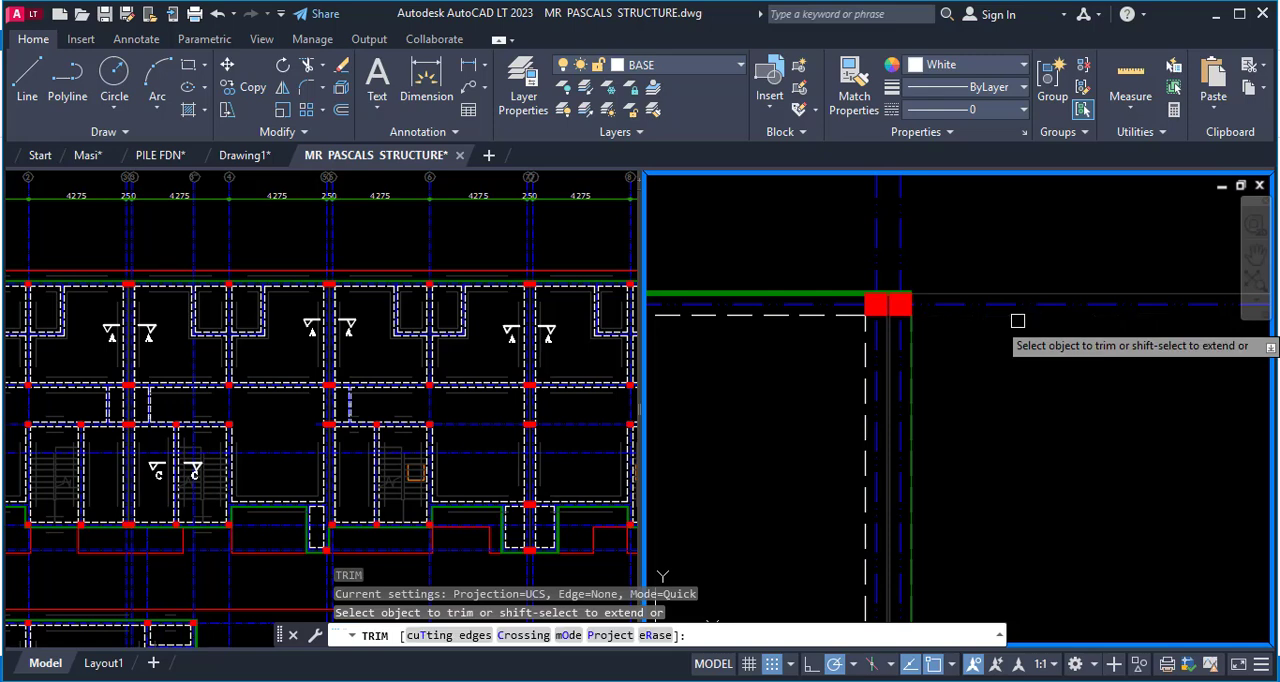
left_click(1027, 284)
left_click(1011, 305)
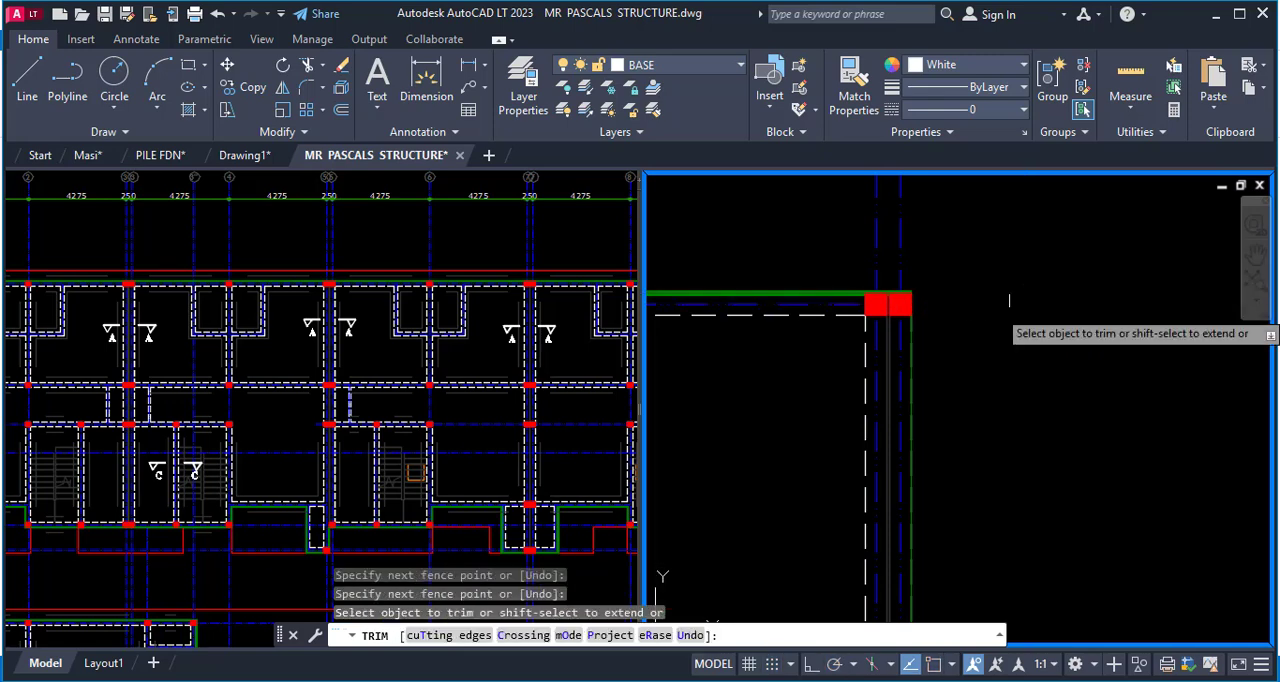
Trim the wall, grid and red lines running past the double column at the lower outer corner of the extracted plan.
scroll(1085, 217, "down", 8)
scroll(1088, 318, "up", 6)
scroll(1104, 360, "down", 6)
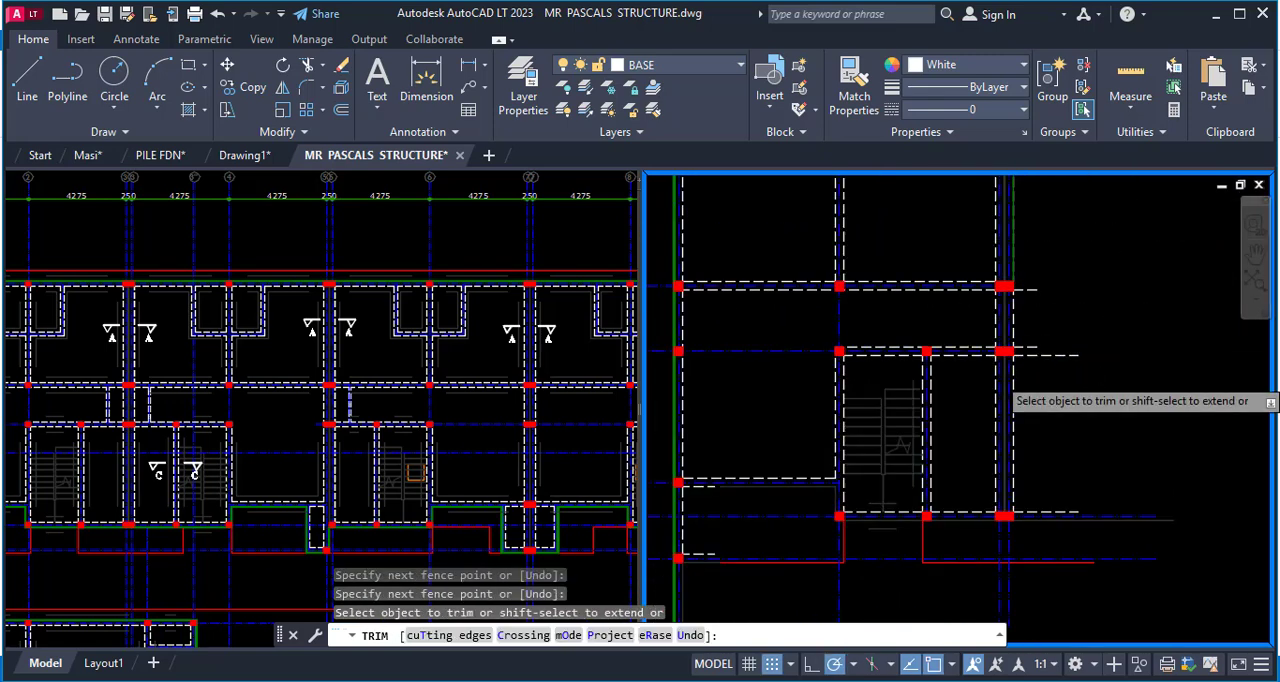
left_click(1099, 399)
left_click(1061, 516)
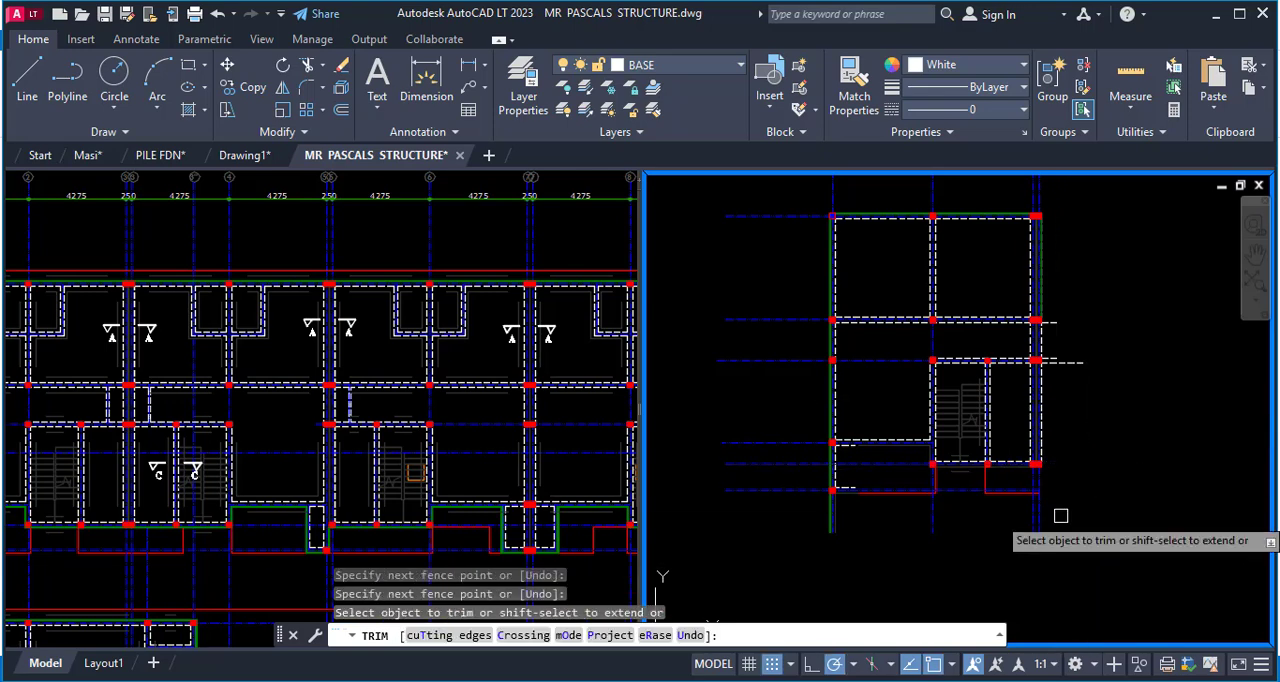
Trim the dashed wall line stubs projecting outside the two middle double columns, then end the Trim command.
scroll(1045, 482, "up", 2)
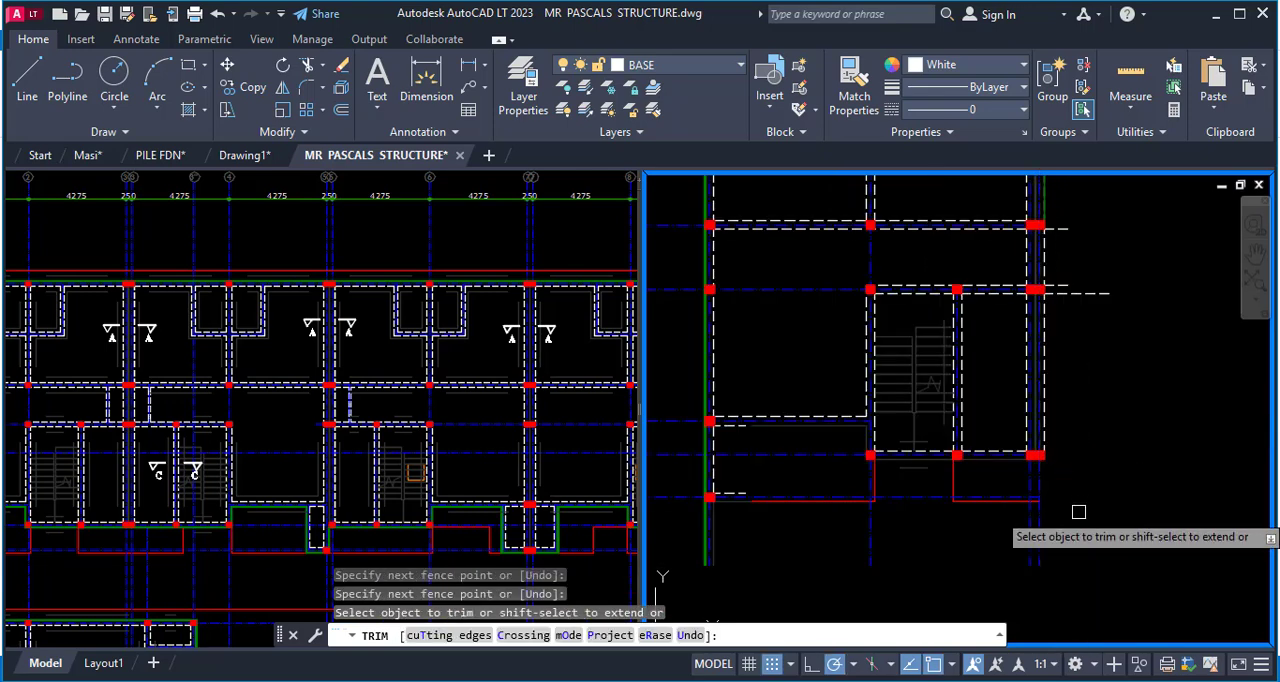
scroll(1099, 451, "down", 4)
scroll(1099, 451, "up", 4)
left_click(1021, 339)
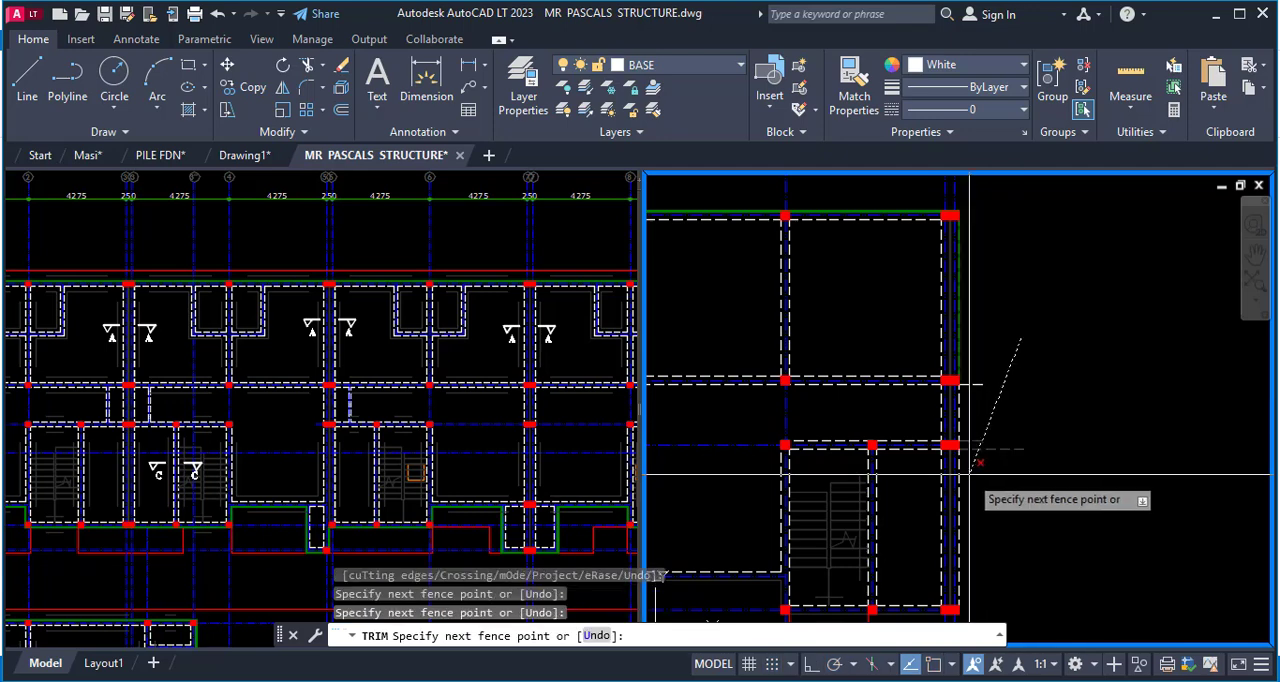
key("Return")
scroll(978, 445, "up", 2)
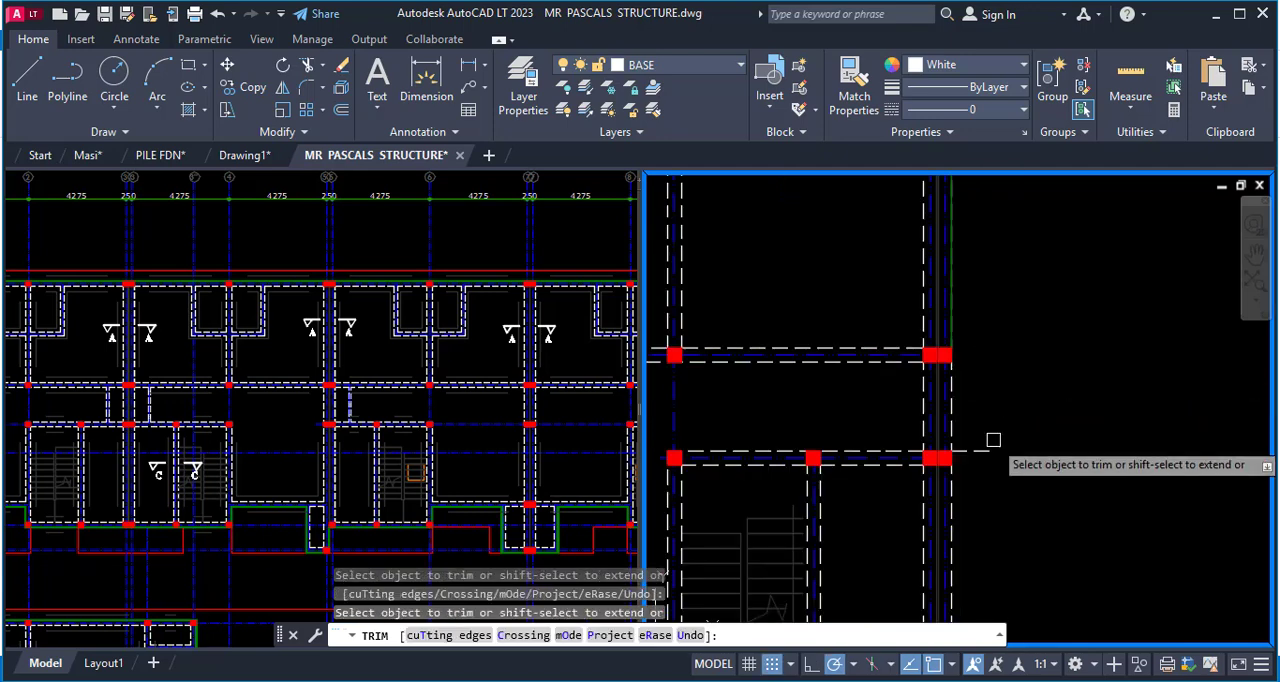
scroll(1077, 394, "down", 2)
key("Escape")
Inspect the wall, grid line and column junction at the upper double column, and look over the whole cleaned plan.
scroll(1020, 290, "up", 5)
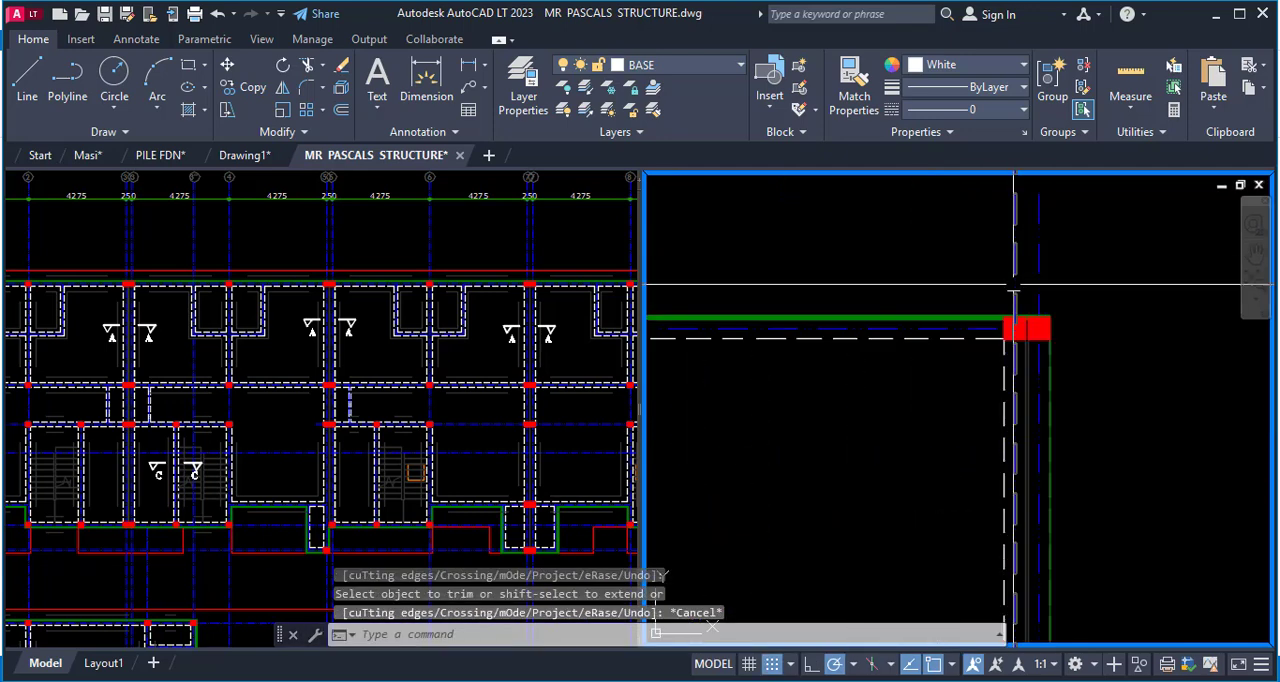
scroll(1016, 312, "up", 2)
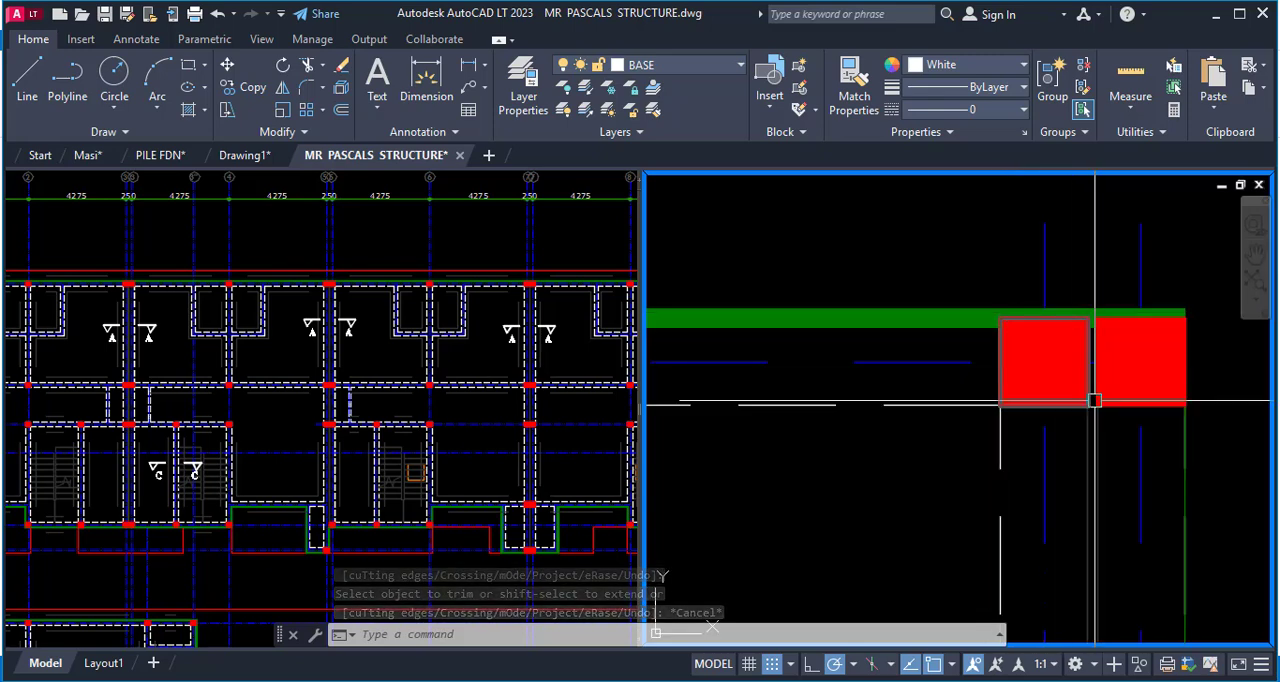
scroll(1095, 330, "down", 2)
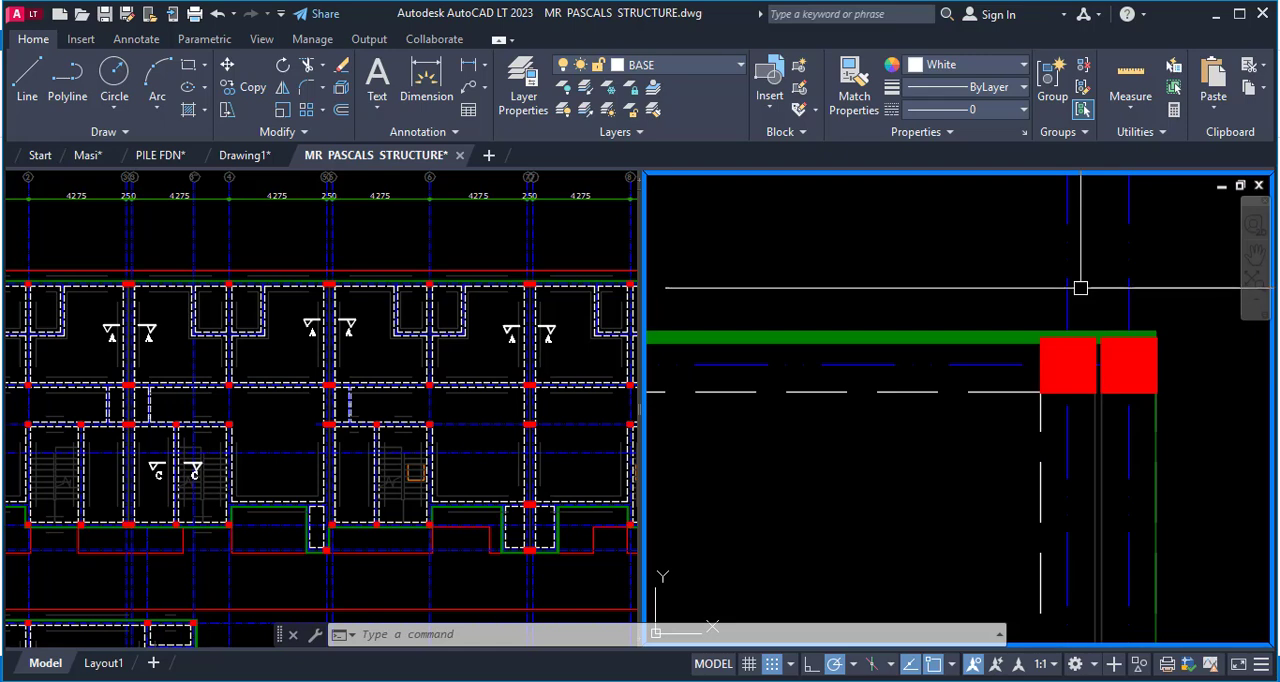
scroll(1001, 357, "down", 2)
scroll(1001, 357, "down", 4)
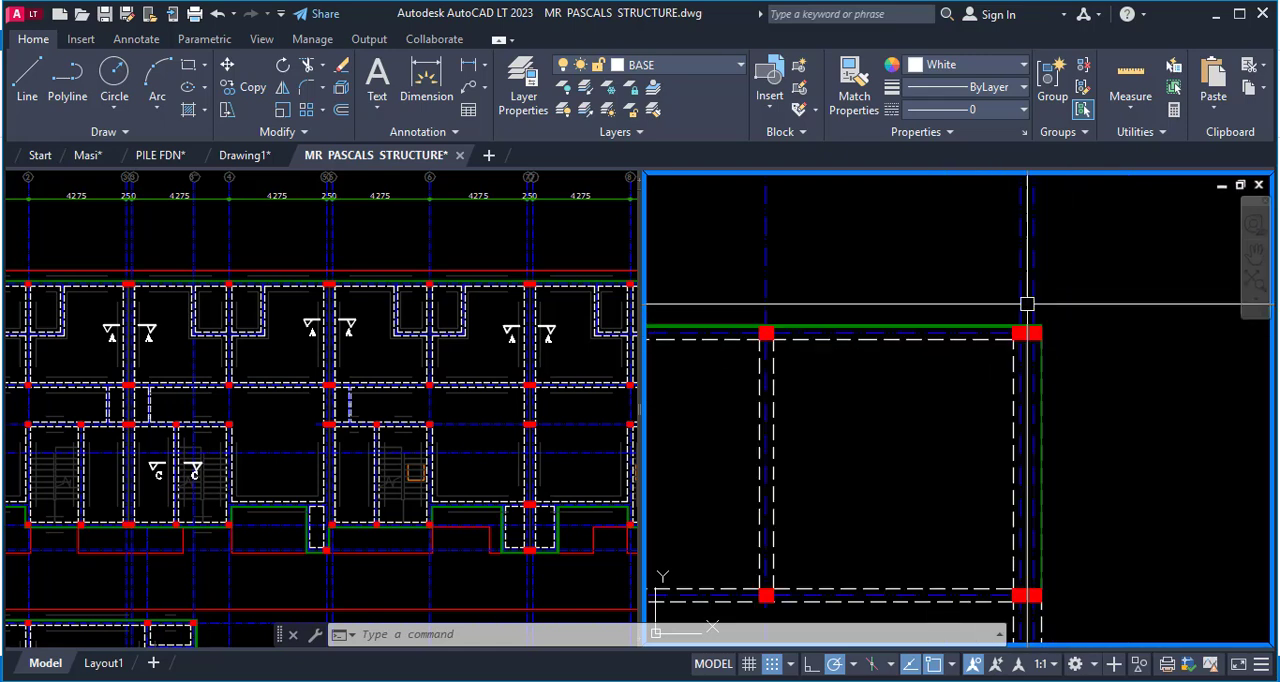
scroll(1094, 449, "up", 2)
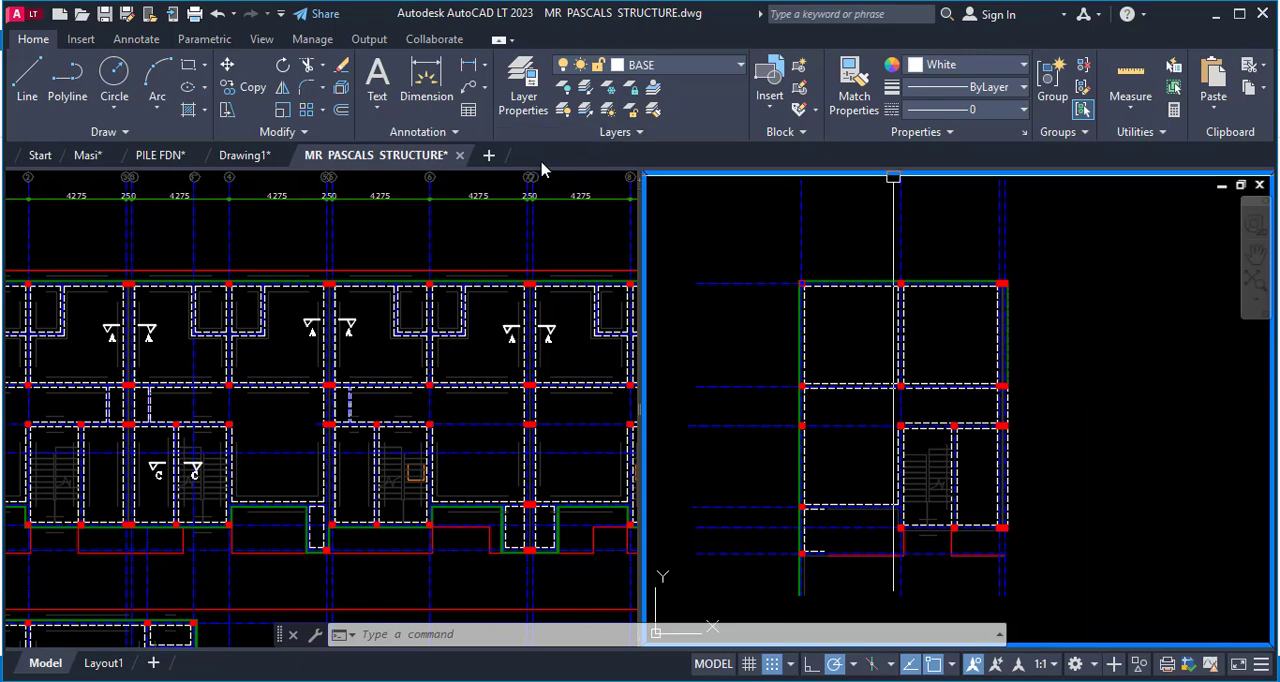
scroll(1081, 301, "down", 3)
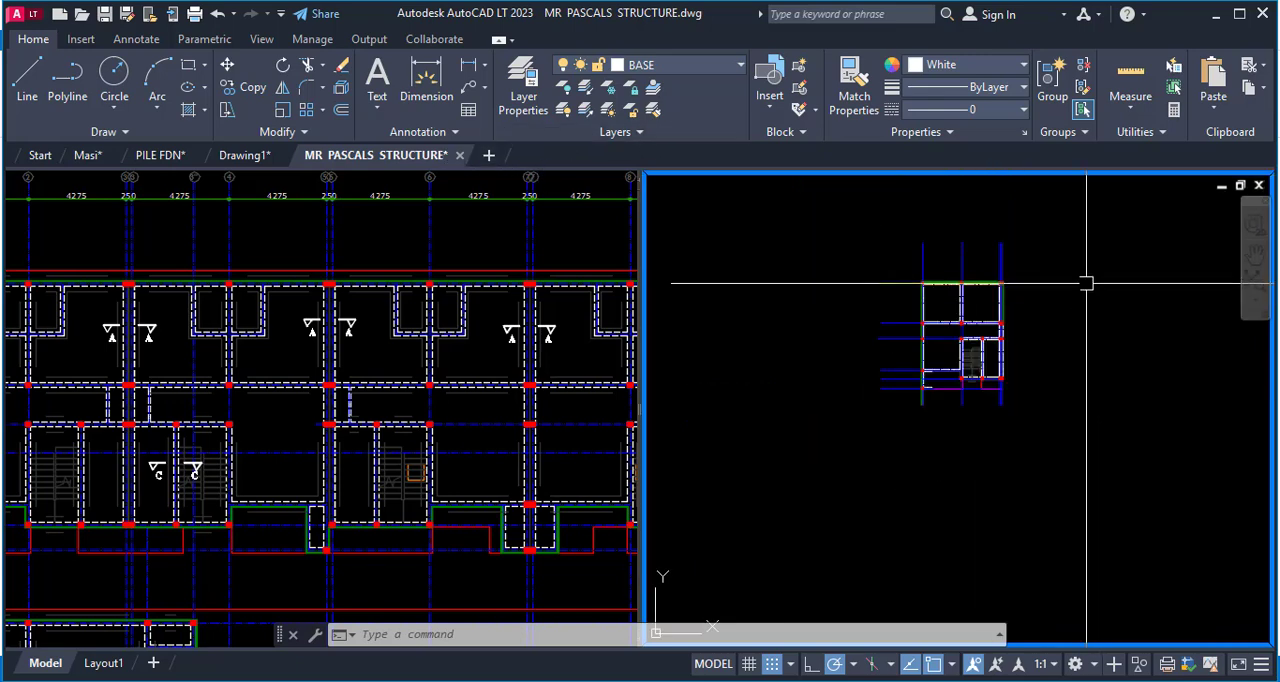
Copy the entire extracted plan to the clipboard with a base point just outside its lower outer corner.
right_click(1086, 284)
mouse_move(1120, 348)
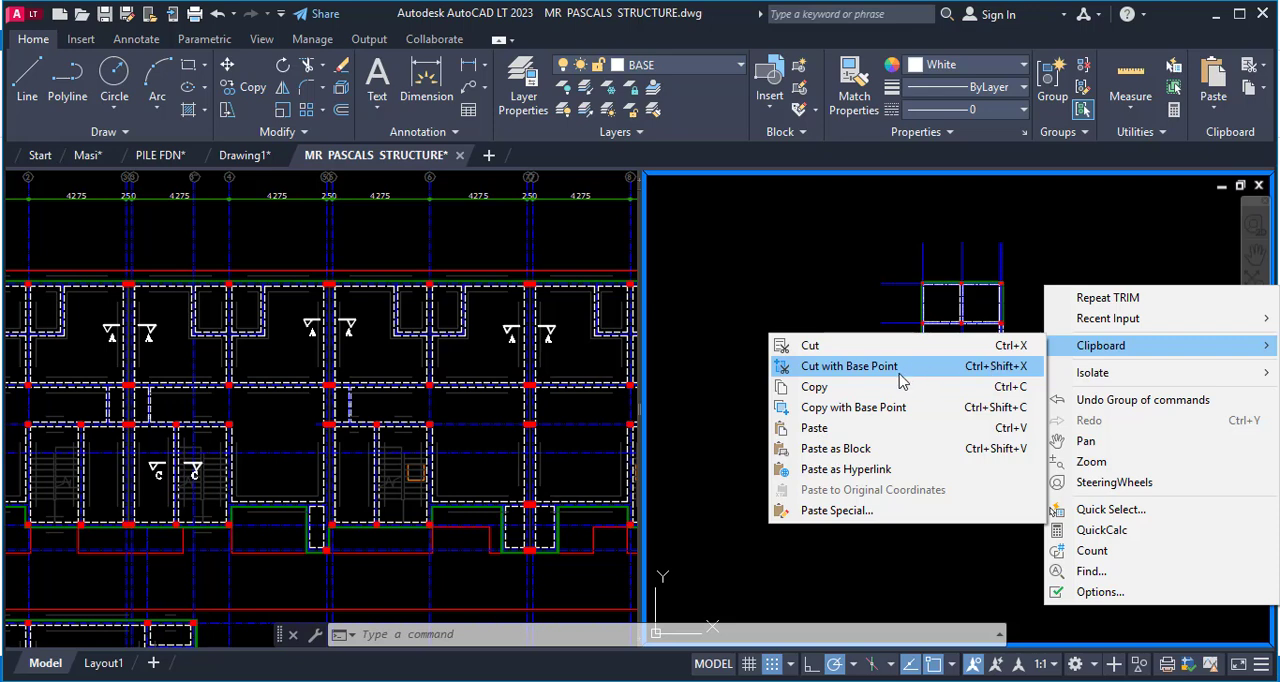
left_click(878, 407)
left_click(1050, 443)
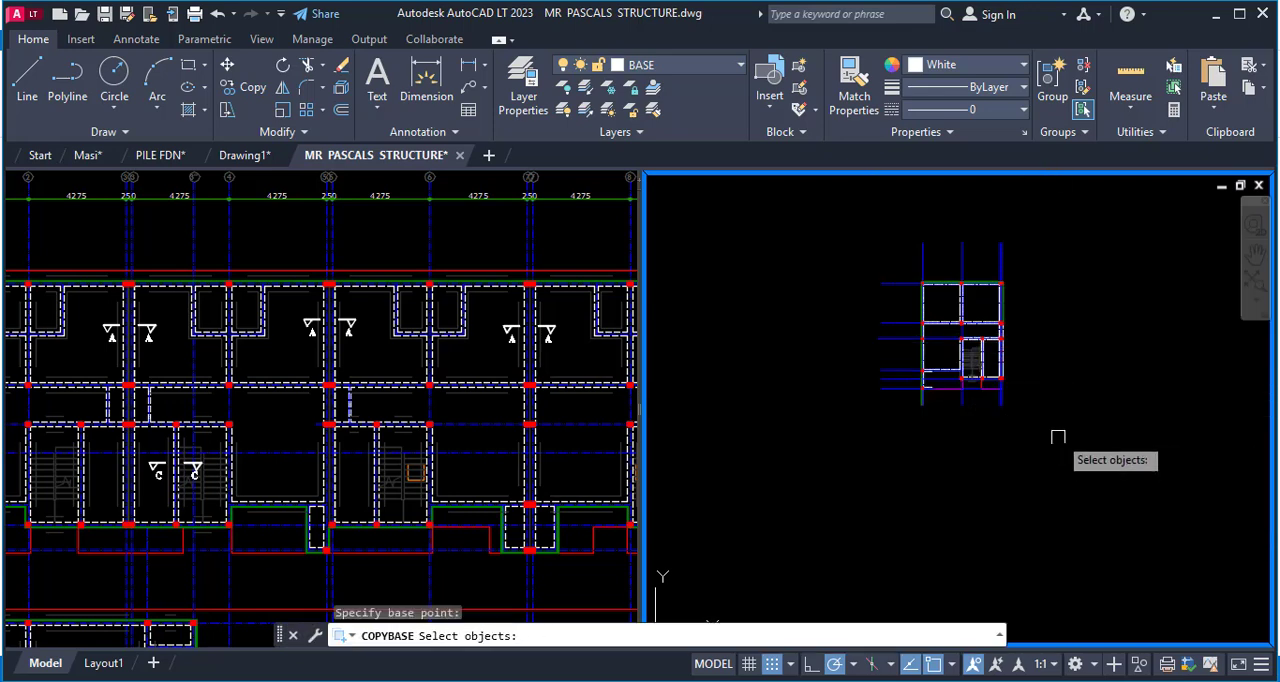
left_click(1060, 447)
left_click(782, 207)
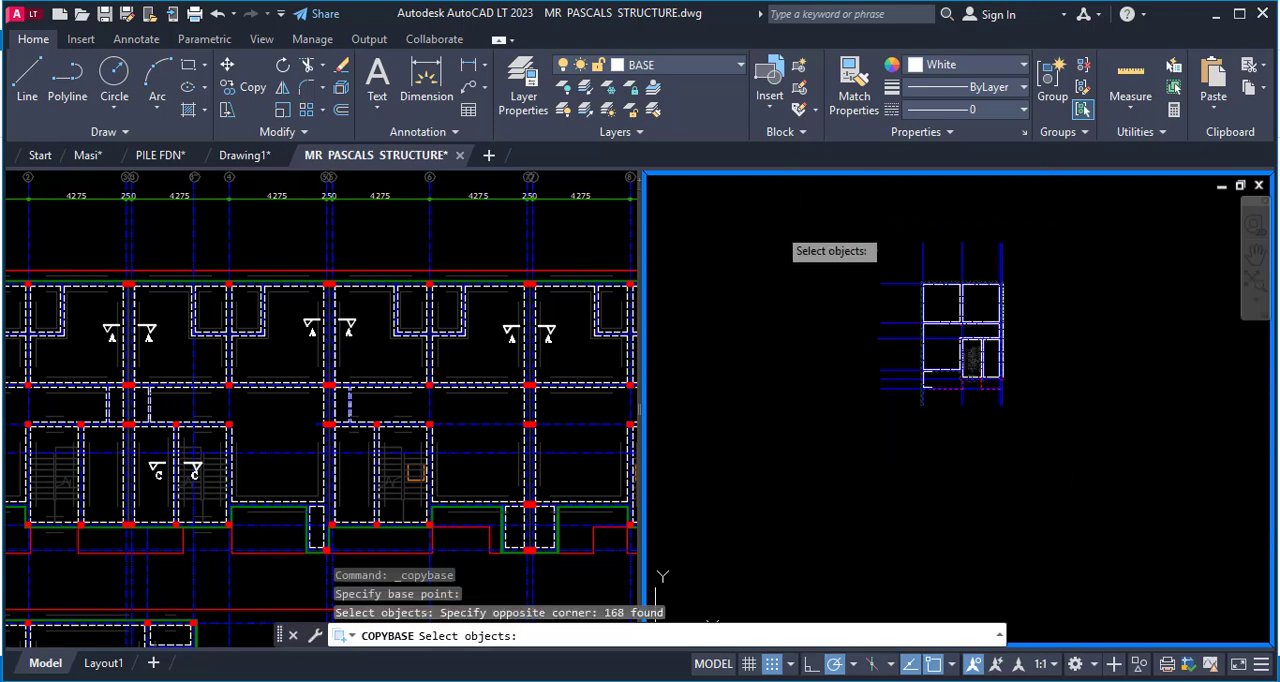
key("Return")
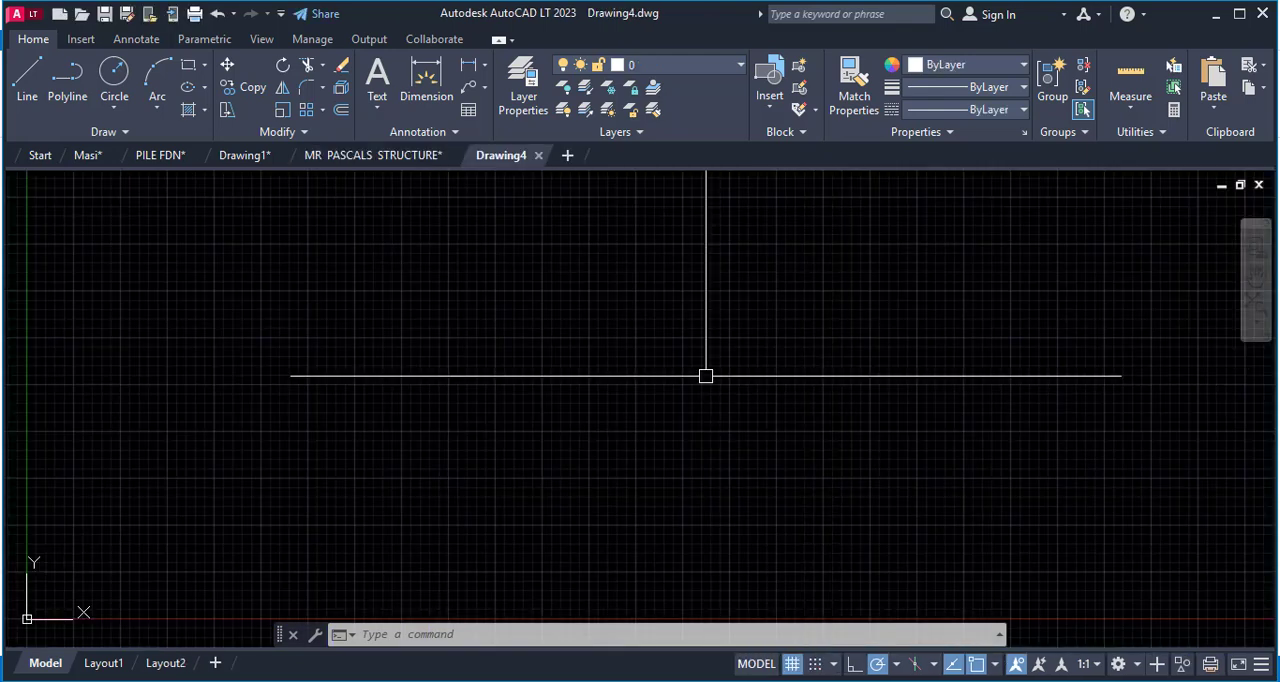
Turn off the grid display in a new blank drawing, paste the copied plan there and zoom to its extents.
left_click(793, 666)
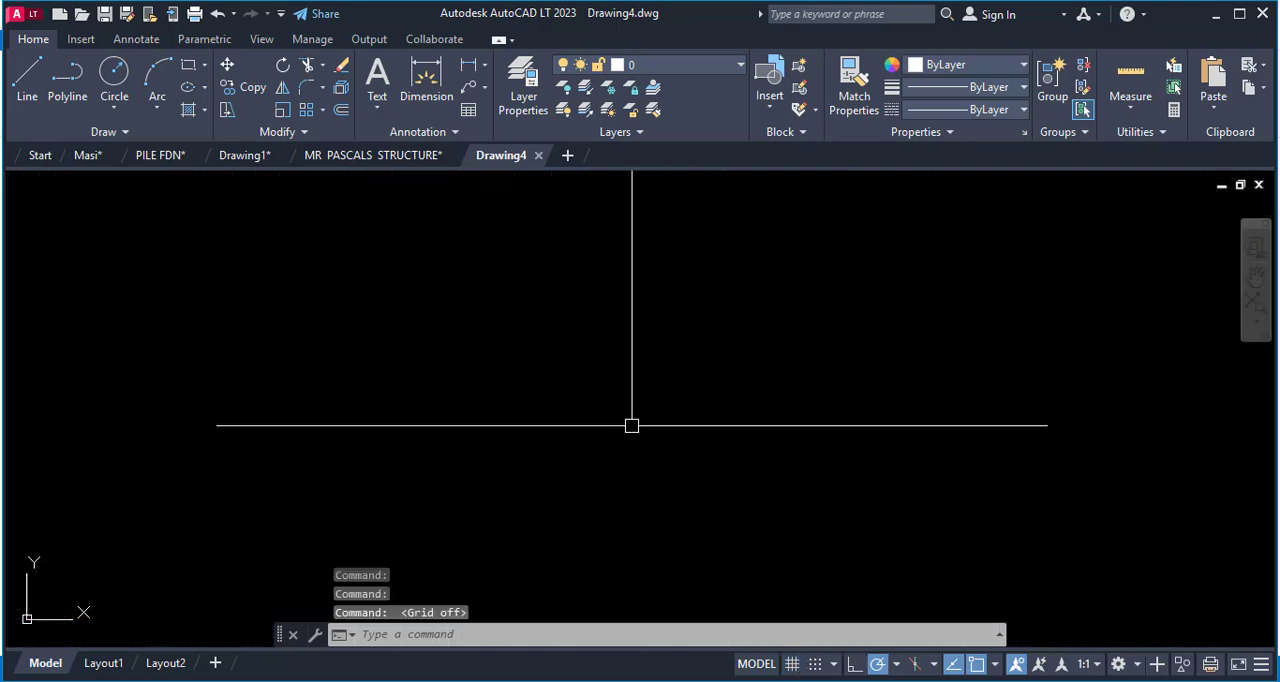
key("ctrl+v")
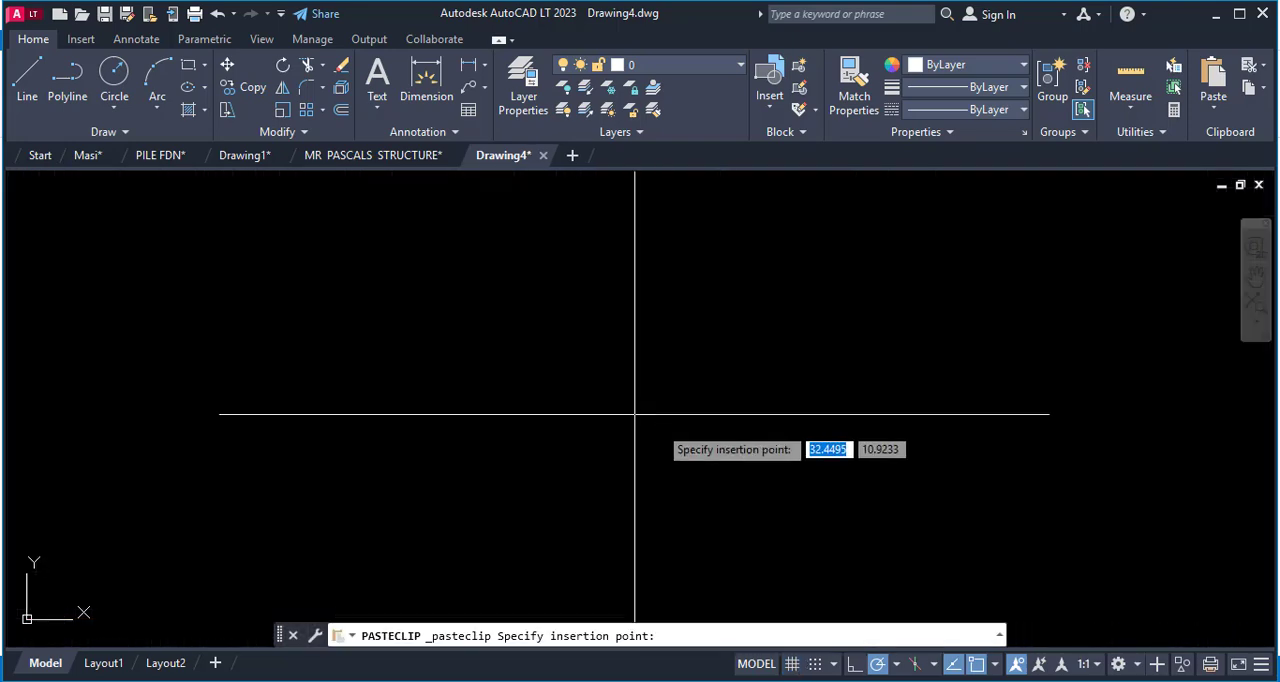
type("z")
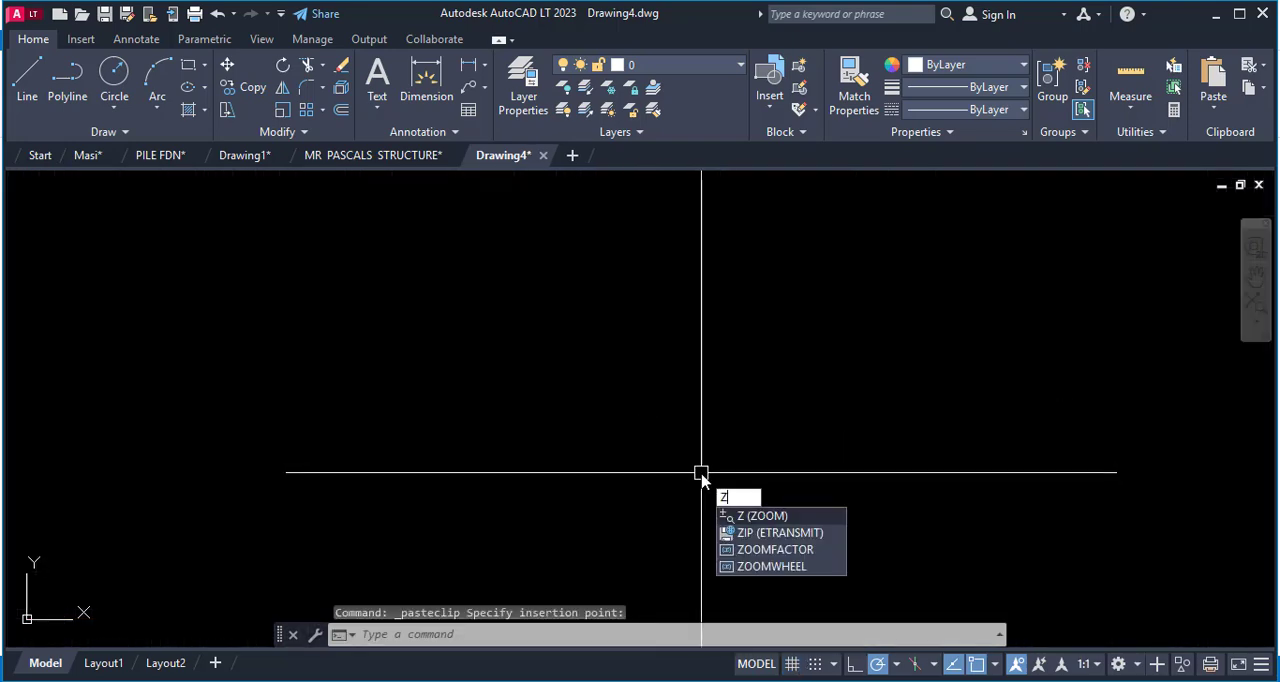
key("Return")
type("e")
key("Return")
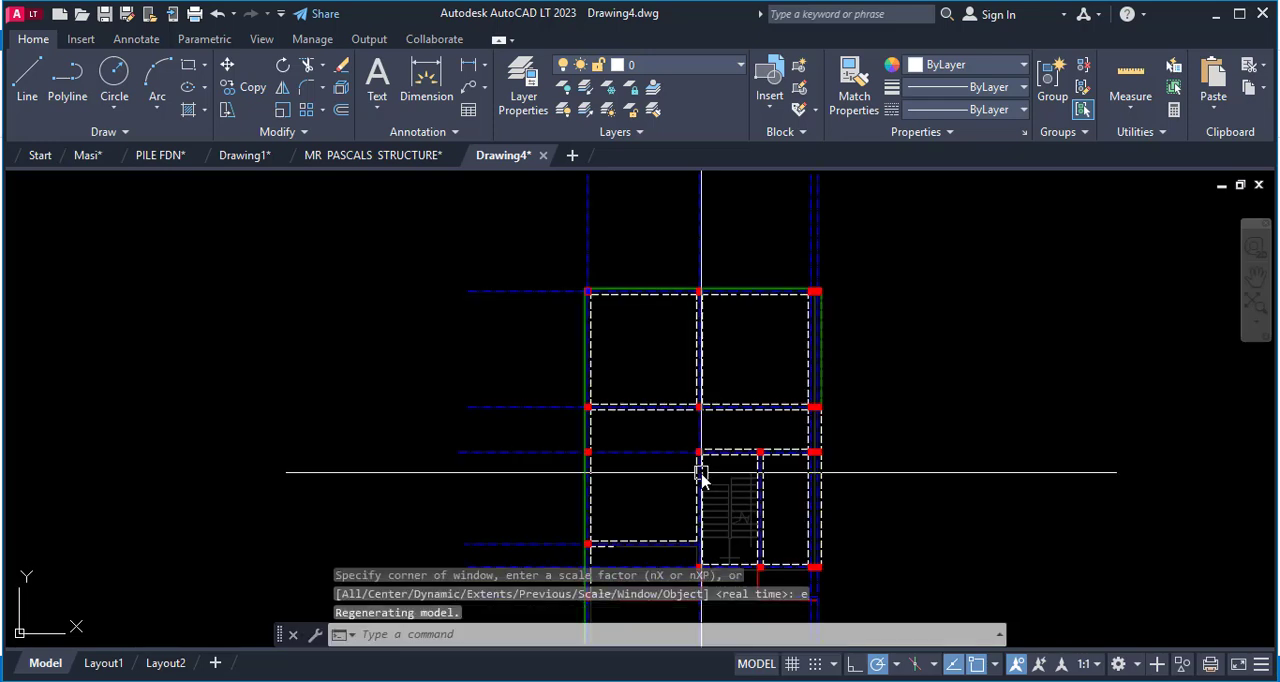
scroll(760, 420, "down", 4)
scroll(854, 297, "up", 3)
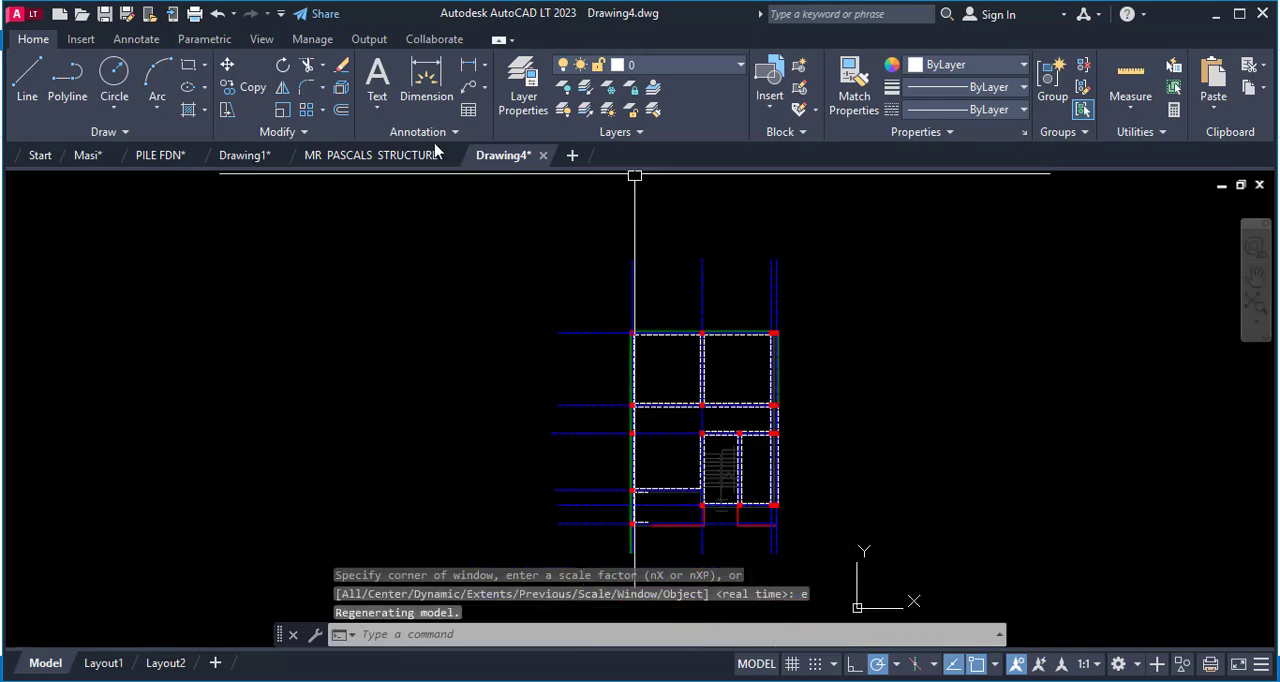
Save the new drawing as training in AutoCAD 2007/LT2007 DXF format in New folder (2), replacing the existing file.
right_click(503, 157)
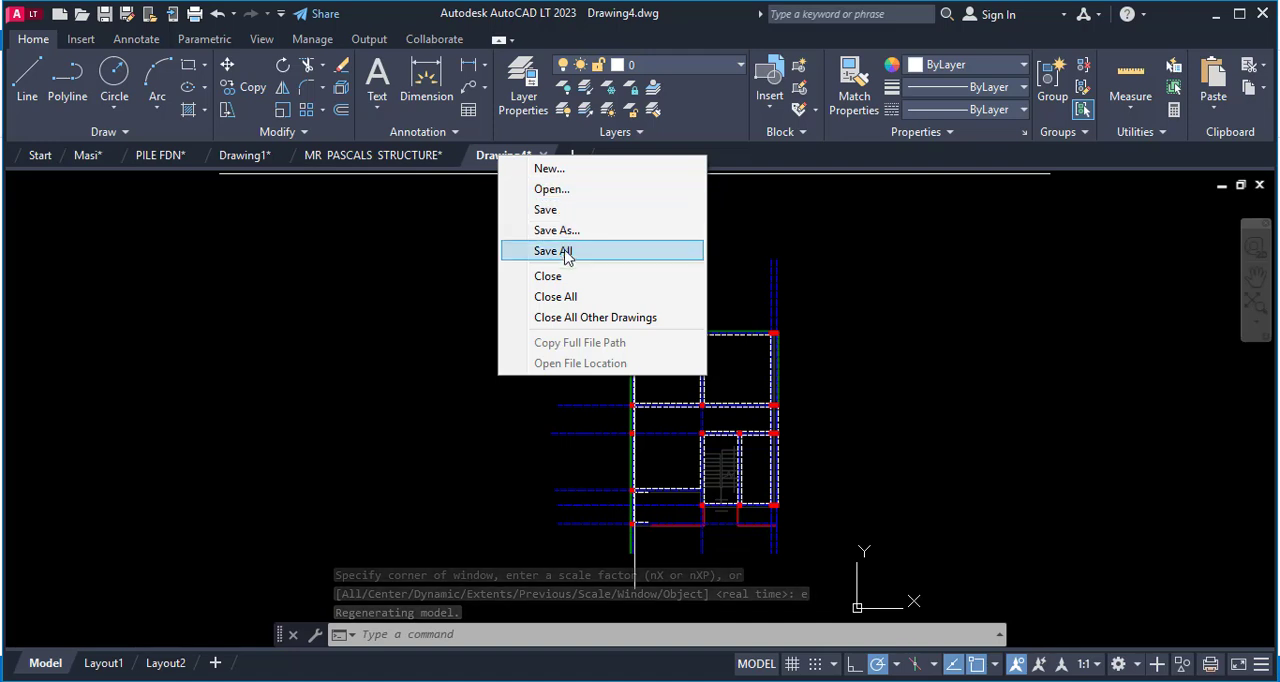
left_click(560, 231)
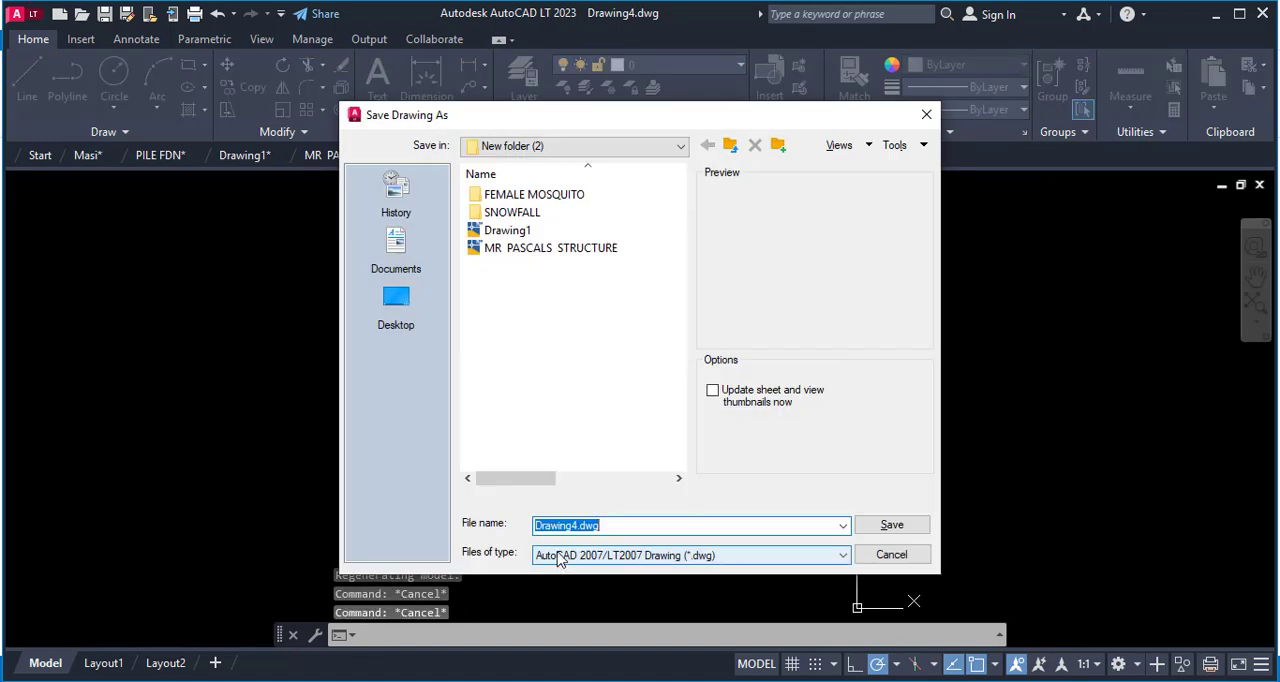
left_click(660, 558)
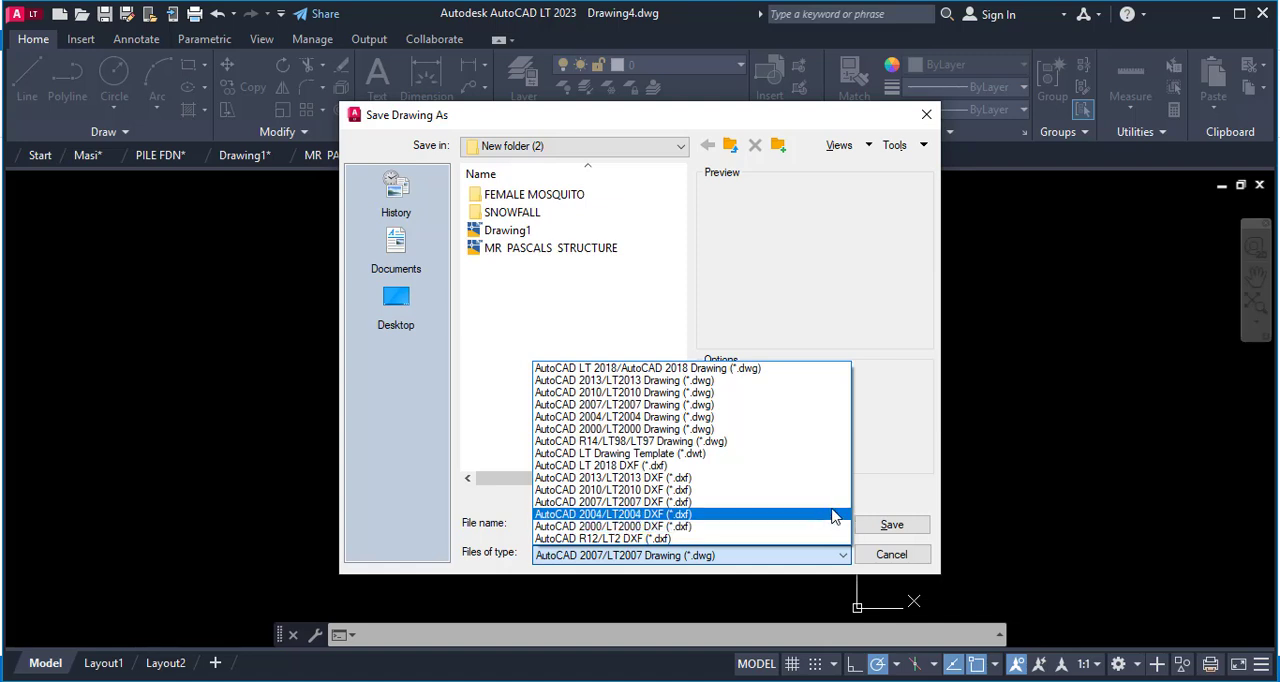
left_click(644, 502)
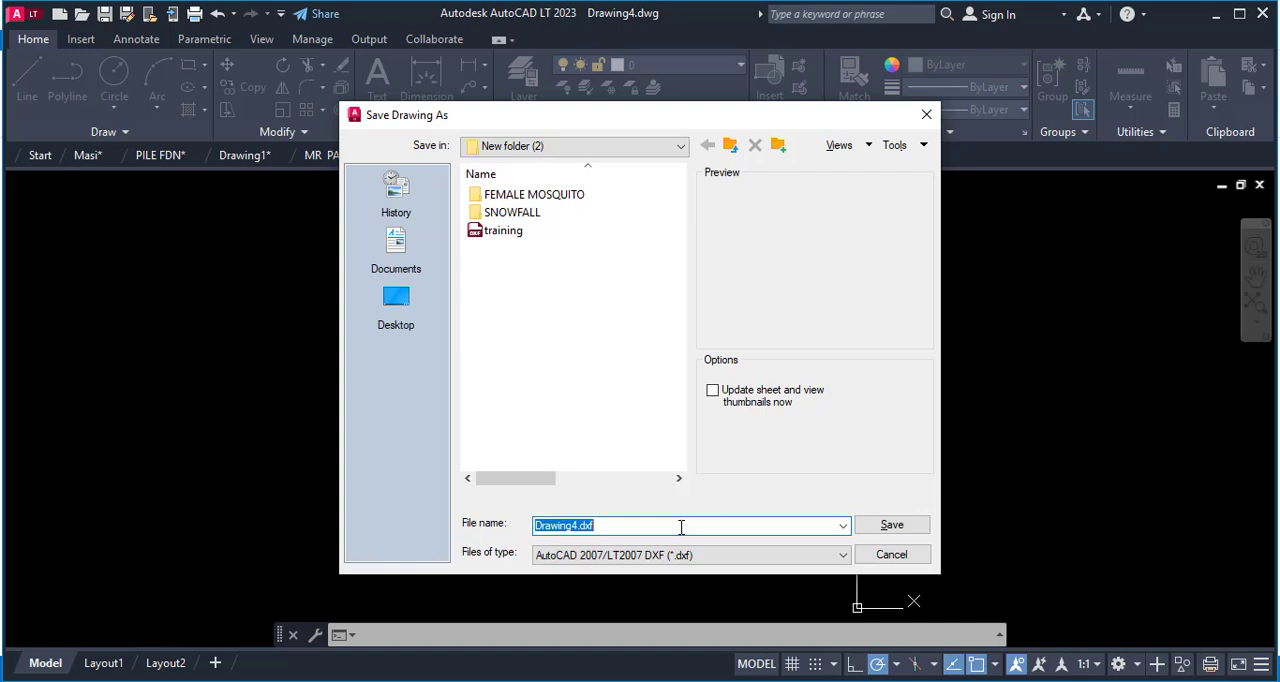
type("training")
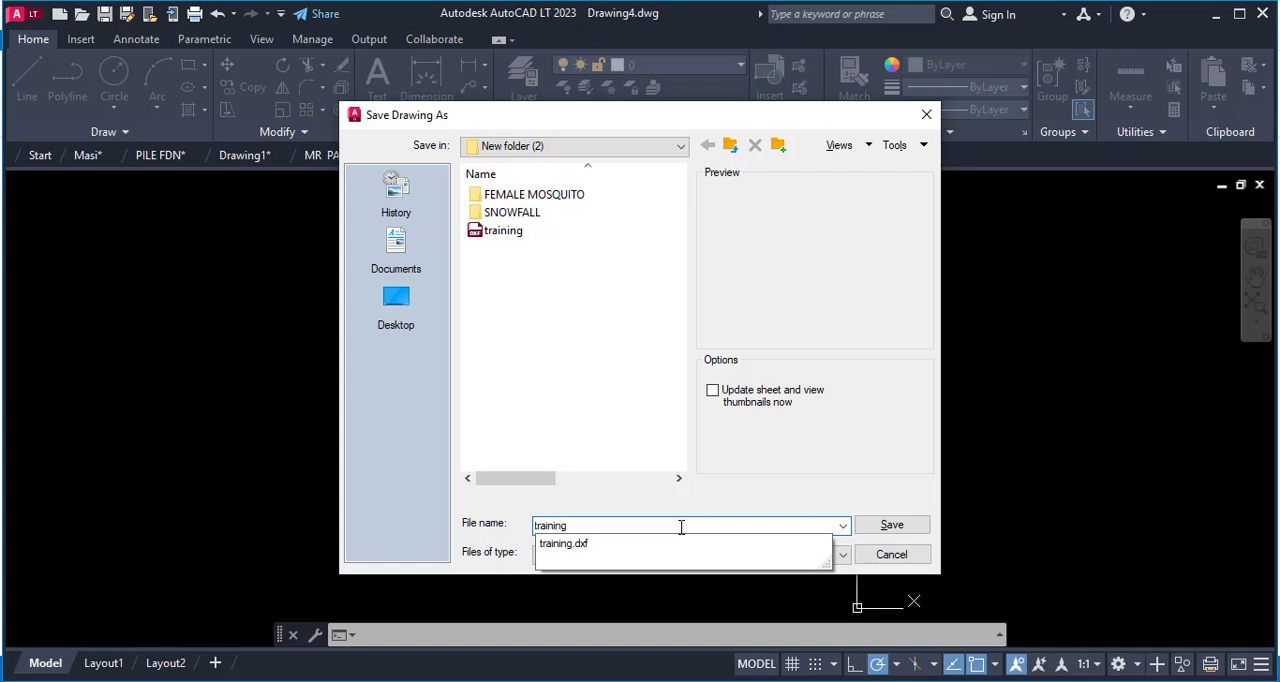
left_click(627, 494)
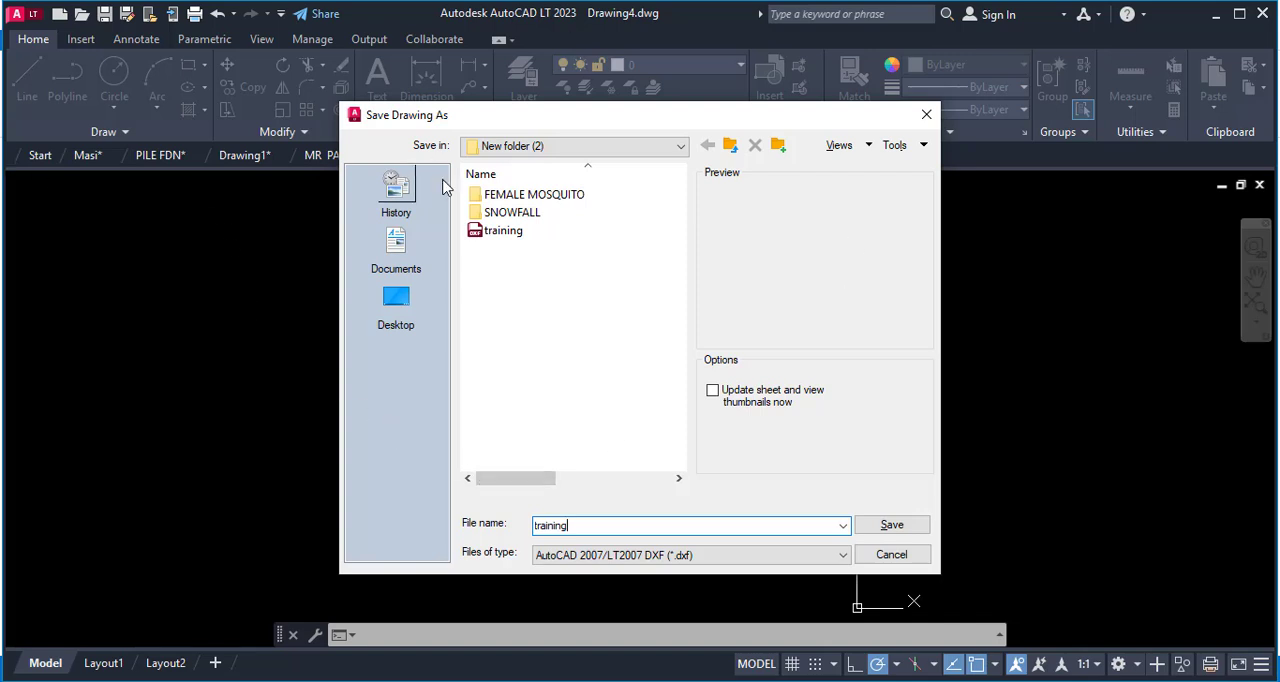
left_click(894, 523)
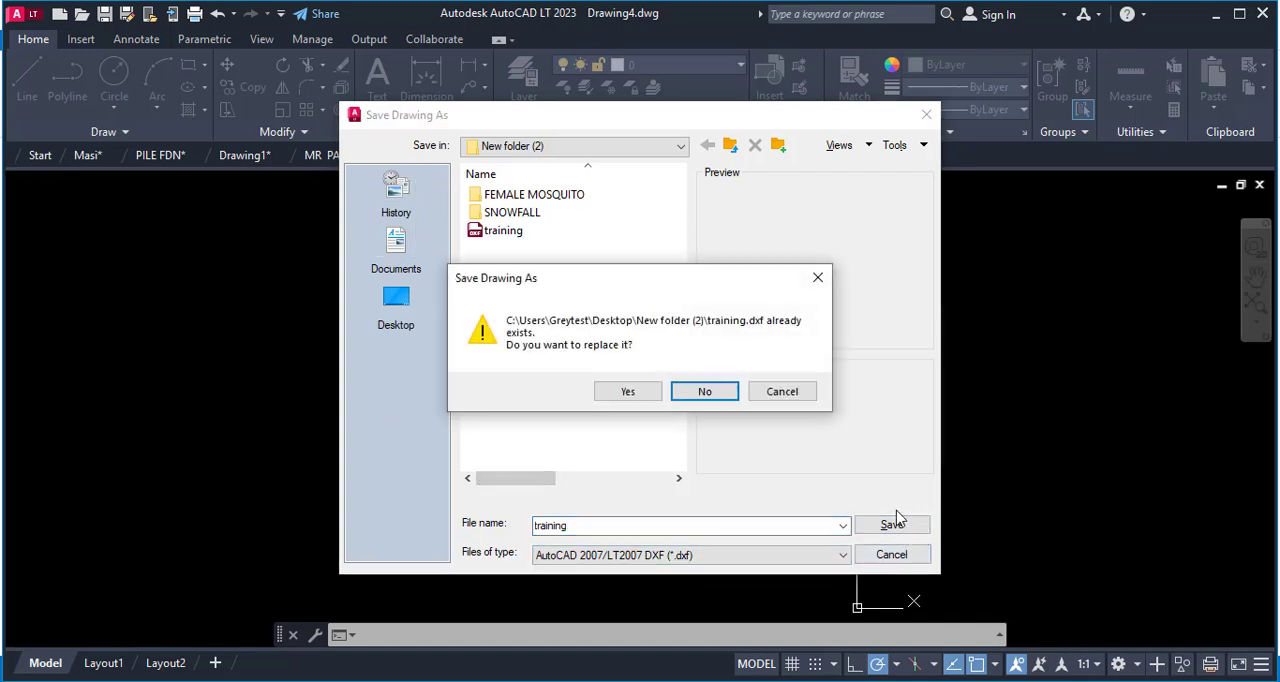
left_click(627, 391)
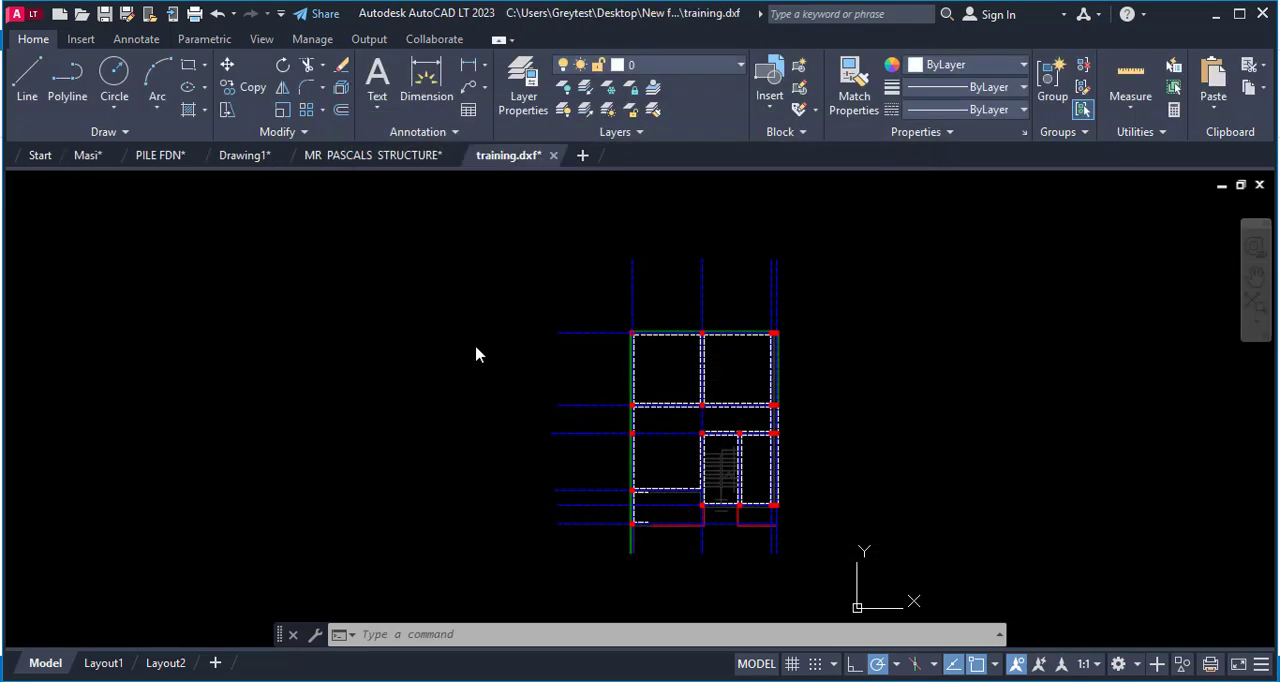
key("ctrl+s")
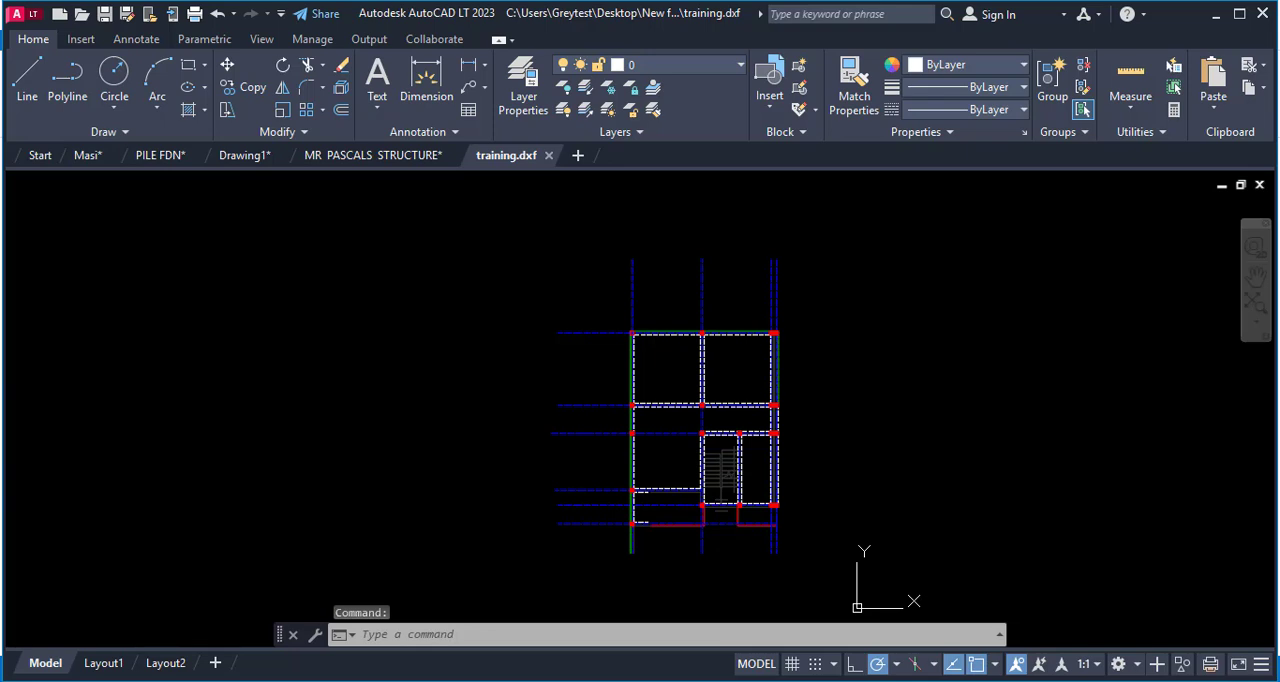
Close training.dxf, declining to save it in AutoCAD 2018 Drawing format, and return to the structure drawing.
left_click(453, 307)
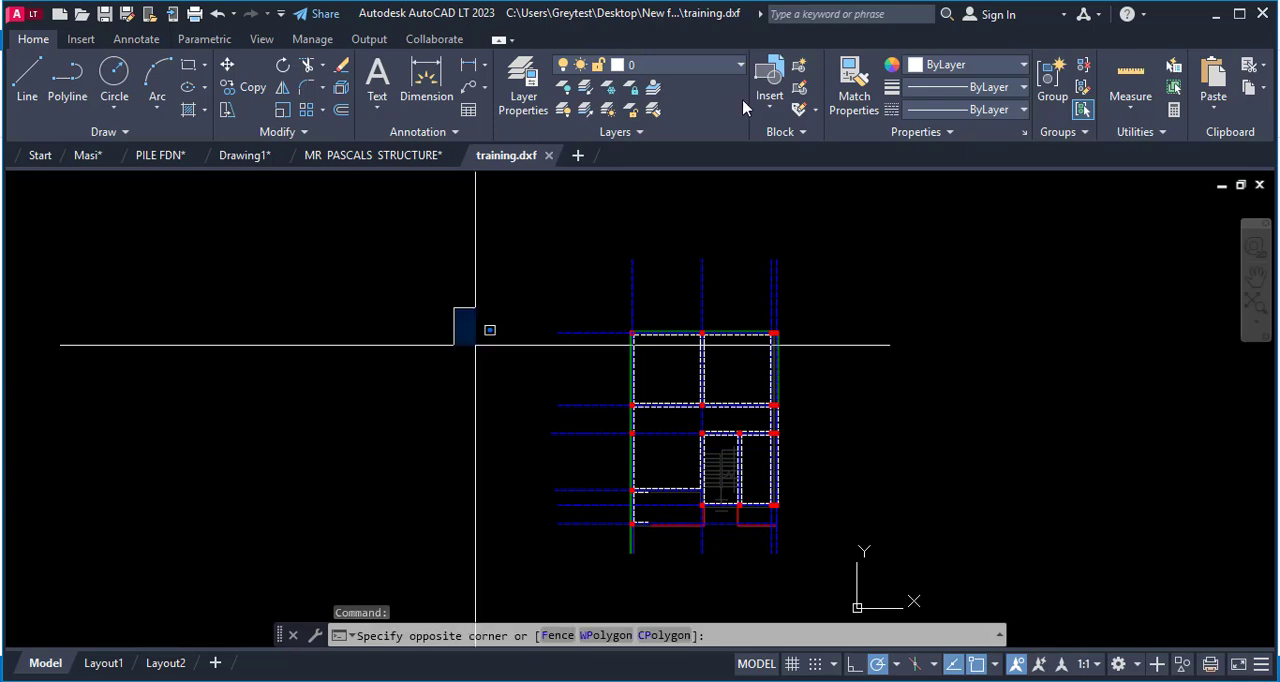
left_click(466, 323)
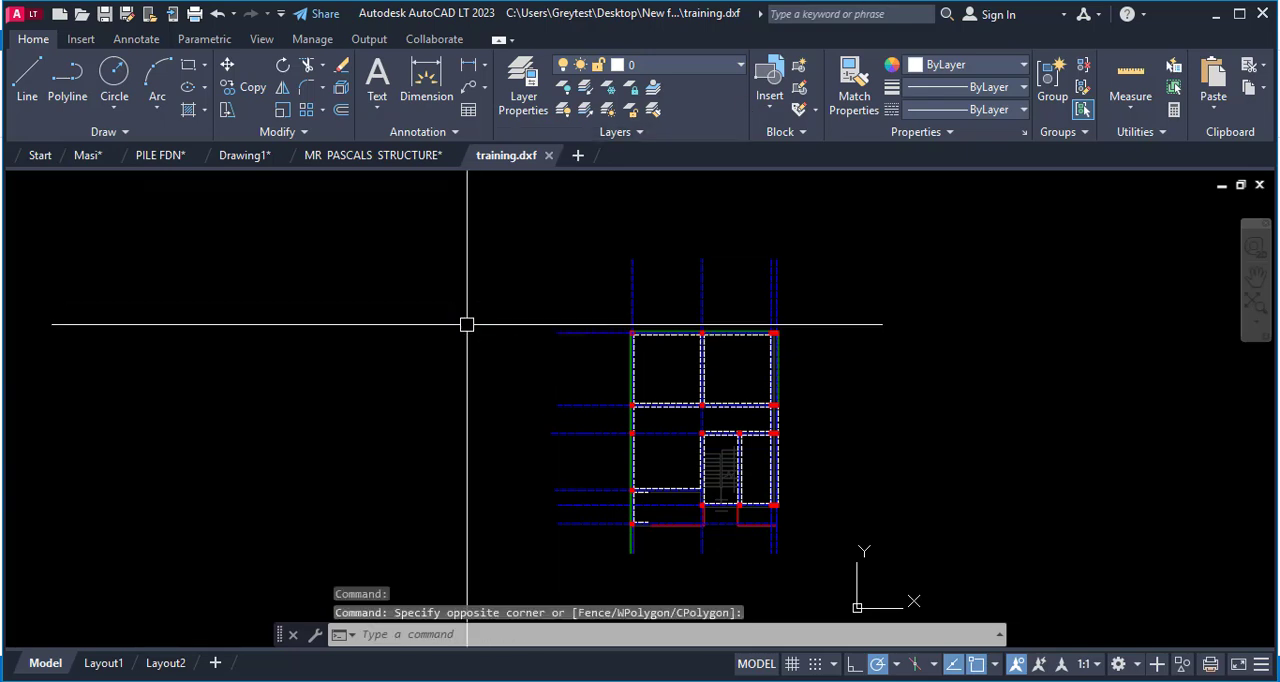
left_click(548, 157)
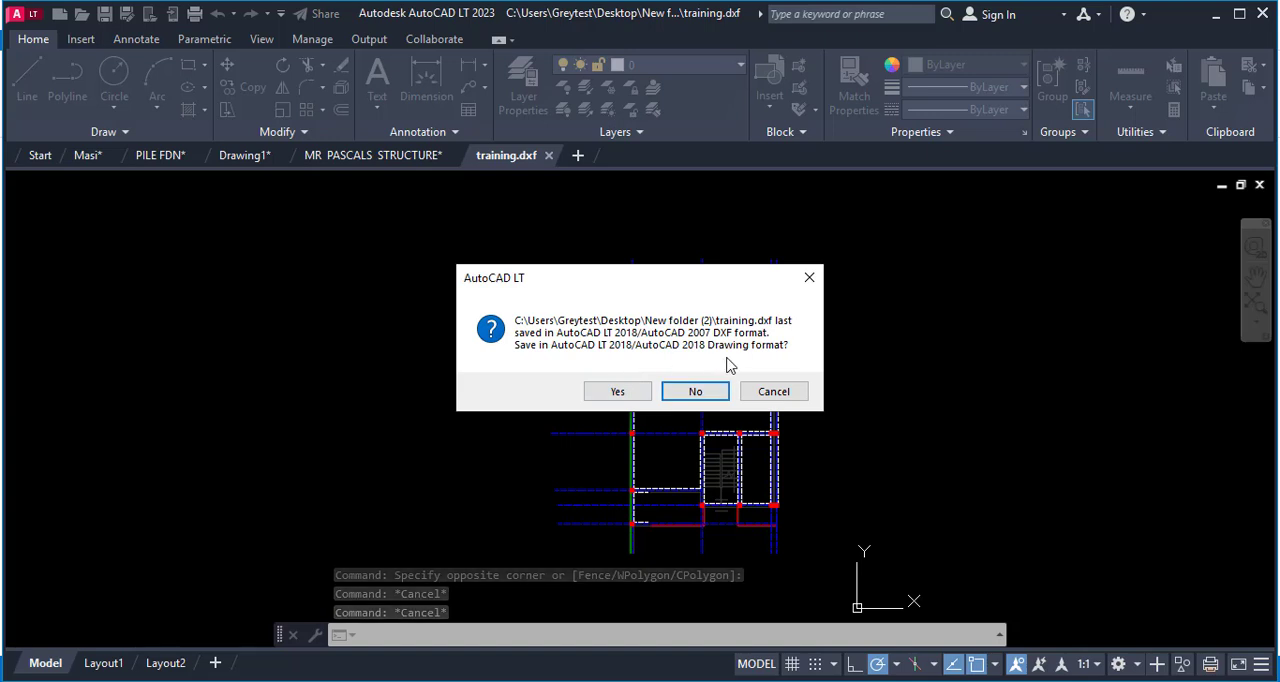
left_click(700, 393)
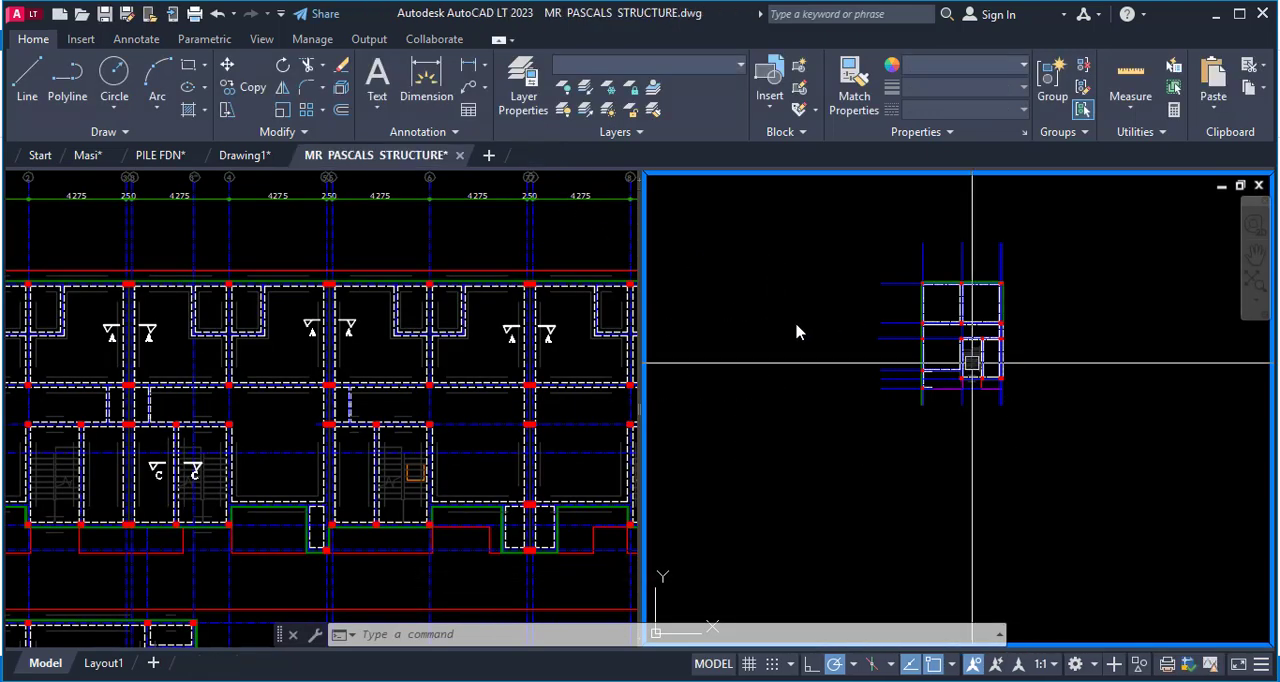
left_click(832, 303)
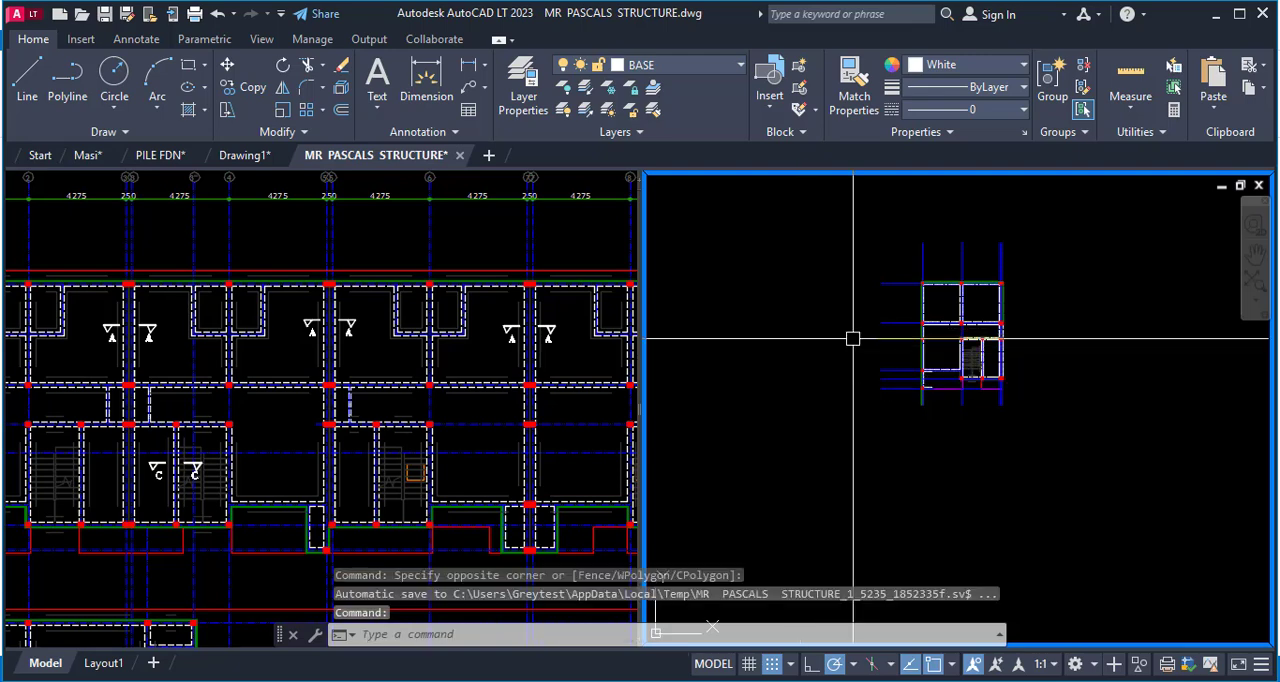
key("Escape")
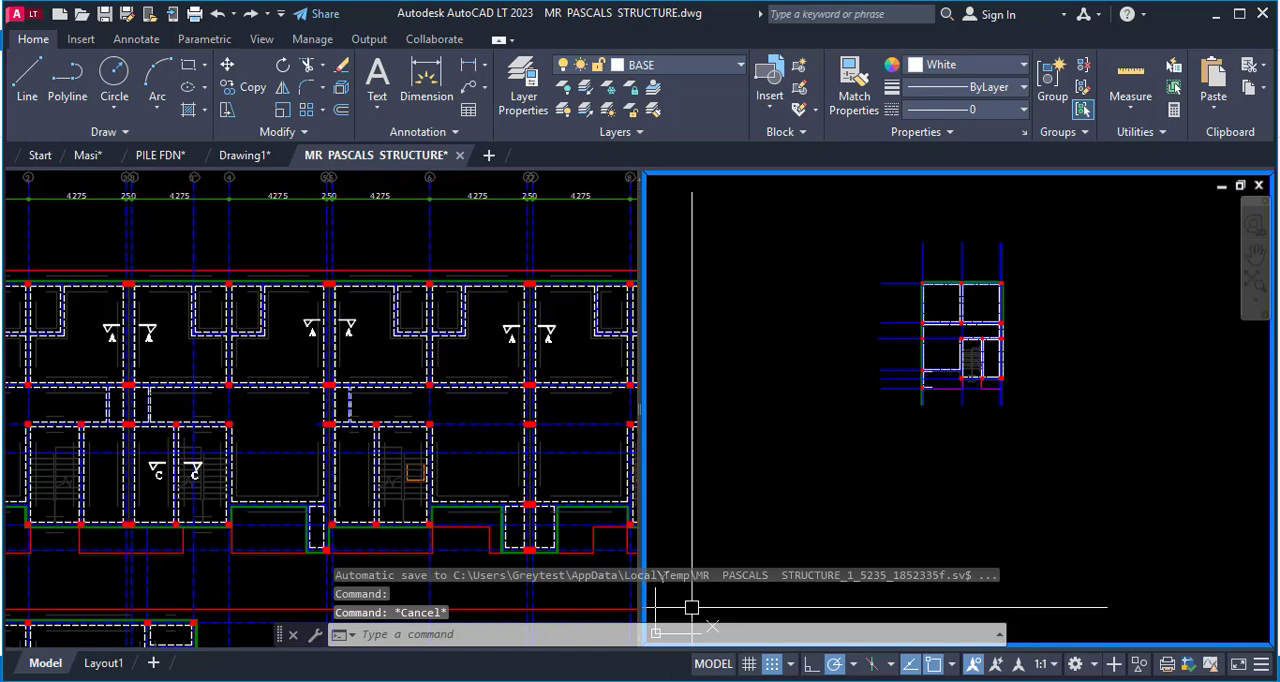
Switch to ProtaStructure and delete all existing axes and columns from the Storey 1 plan.
mouse_move(529, 680)
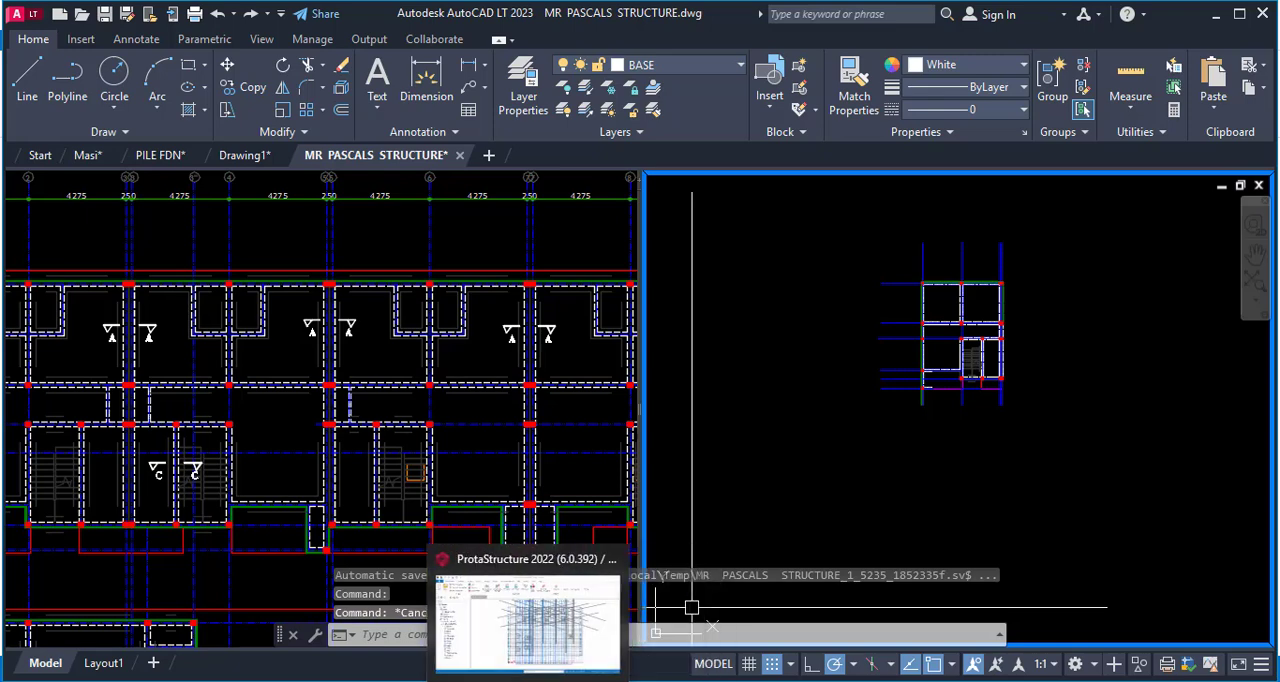
left_click(529, 625)
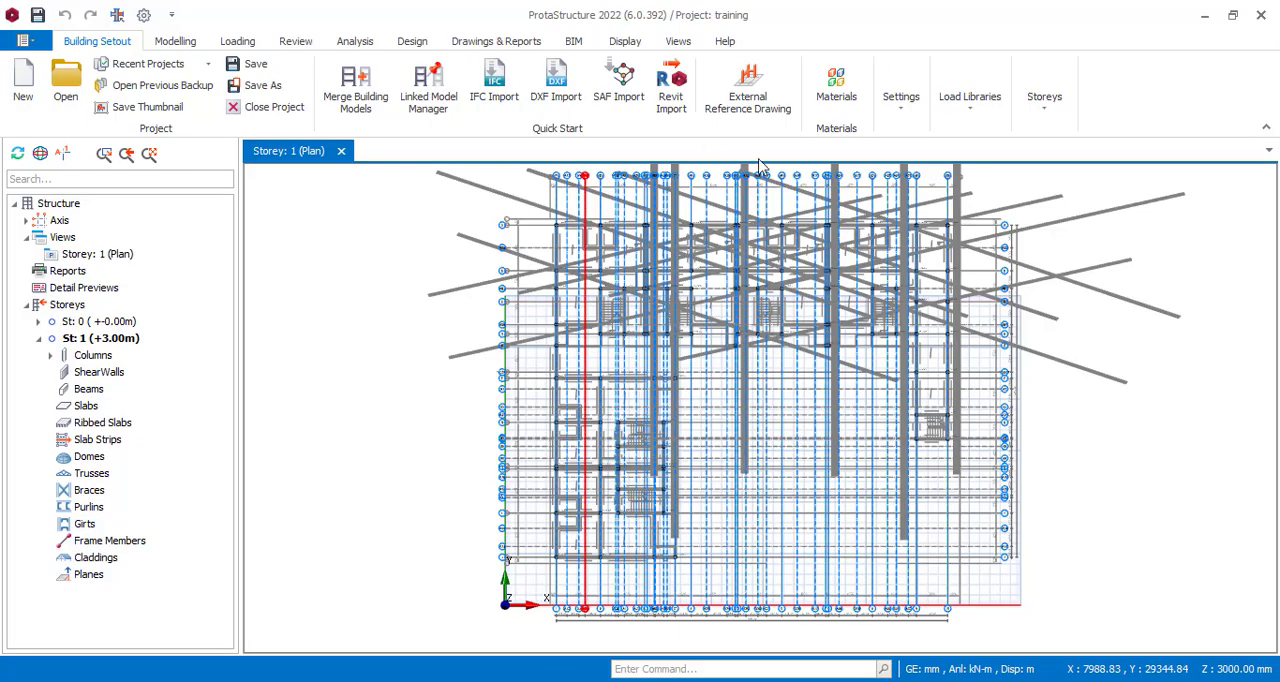
scroll(700, 322, "down", 3)
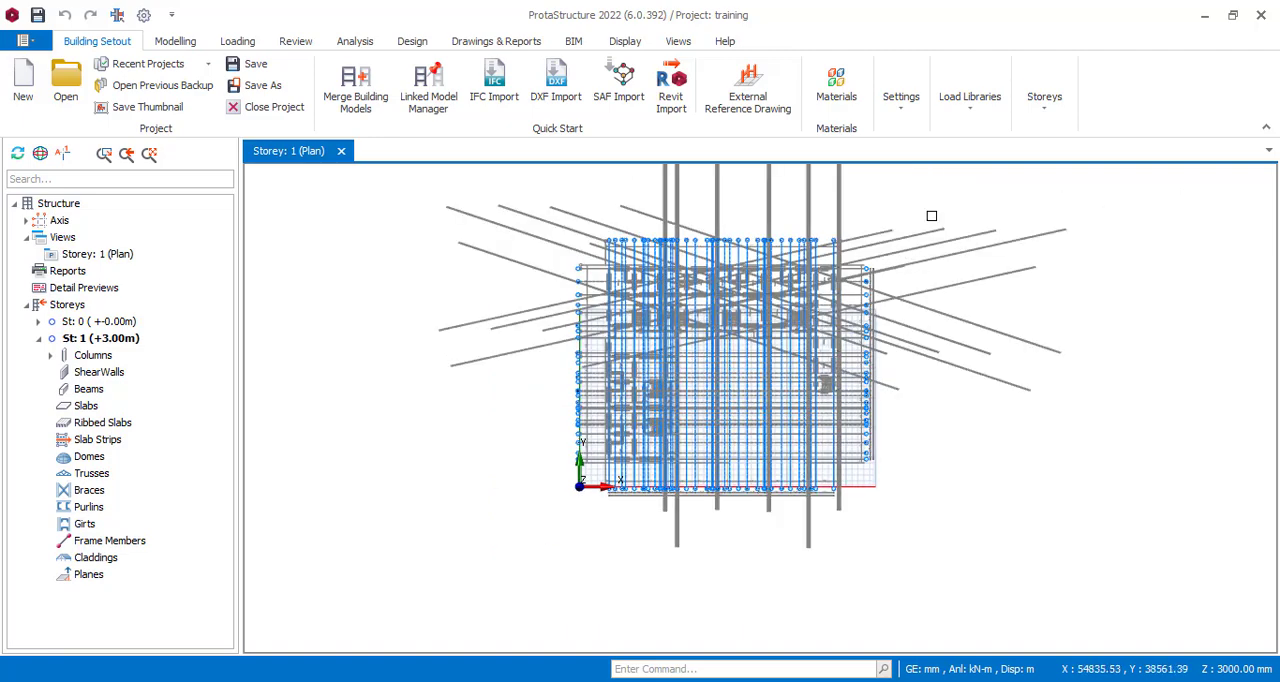
scroll(861, 337, "down", 3)
left_click_drag(1007, 228, 628, 507)
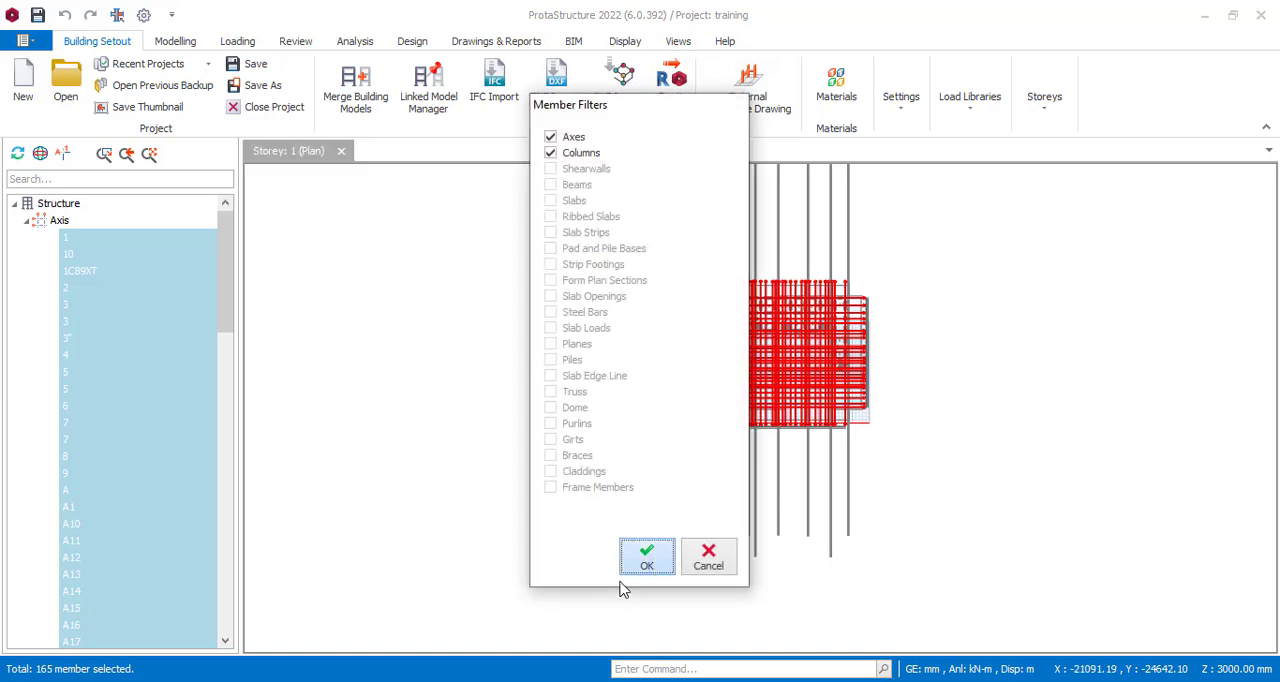
left_click(685, 558)
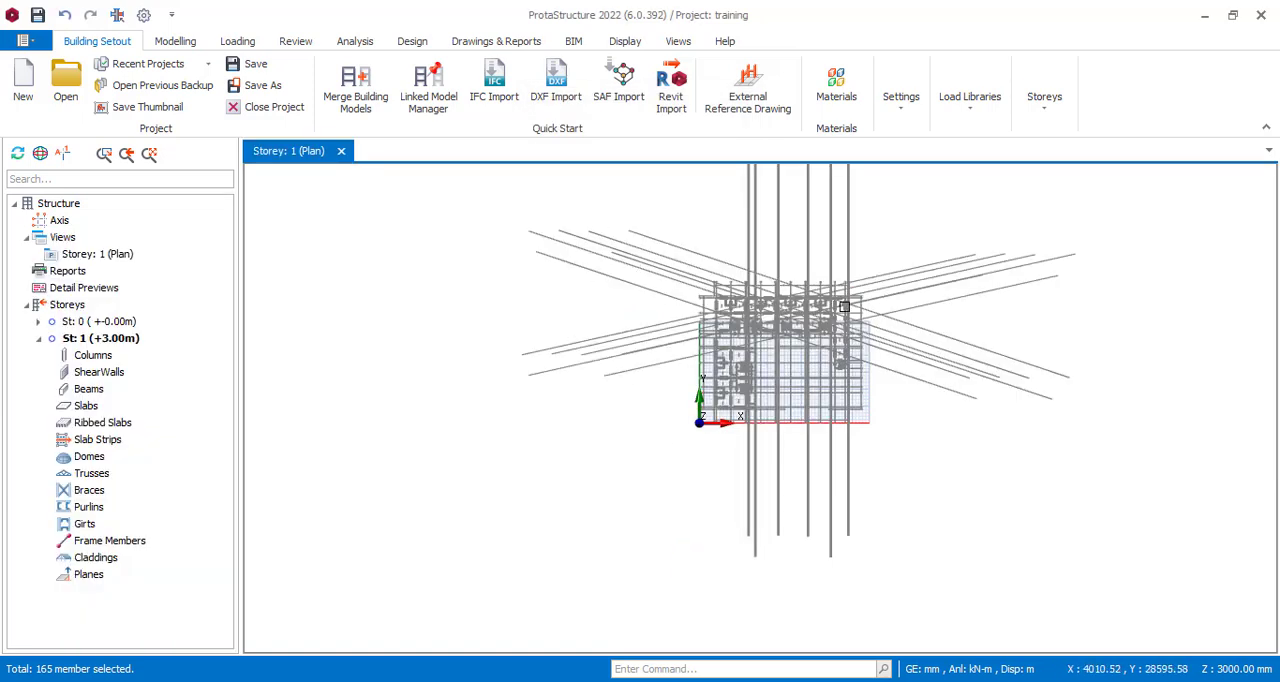
left_click_drag(894, 237, 665, 470)
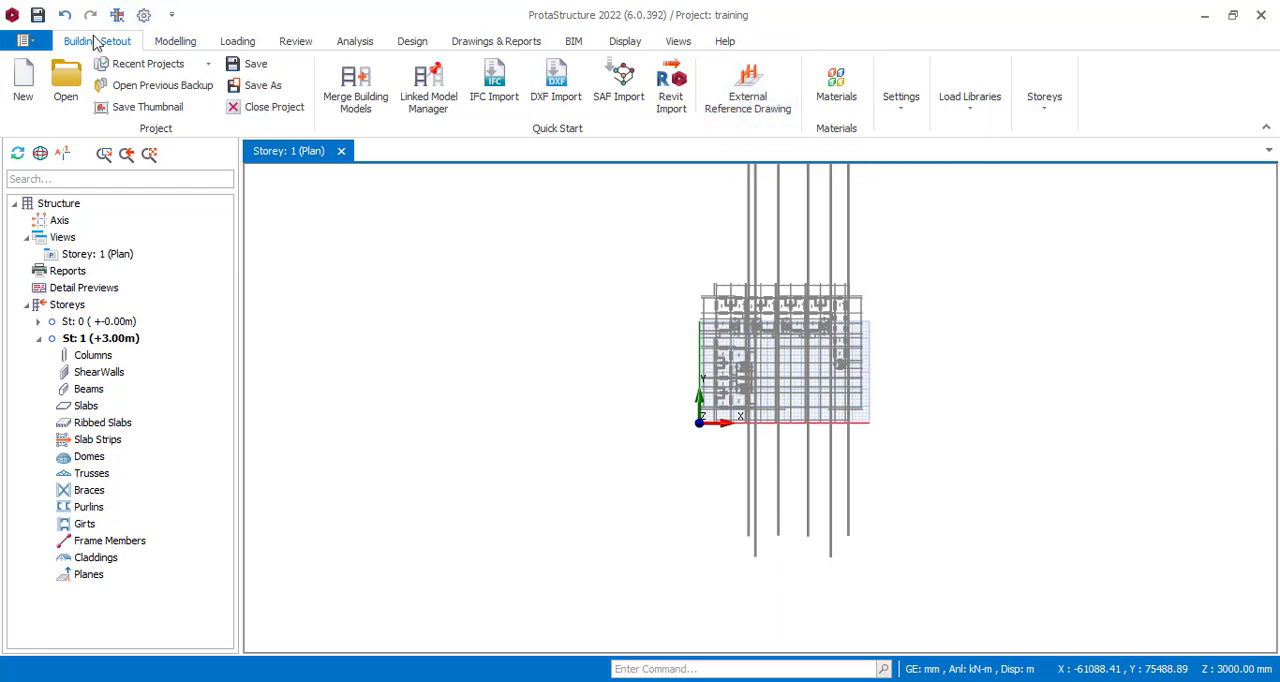
Remove the existing training.dxf external reference drawing from storey 1 and check that the plan behind the dialog is clear.
left_click(744, 101)
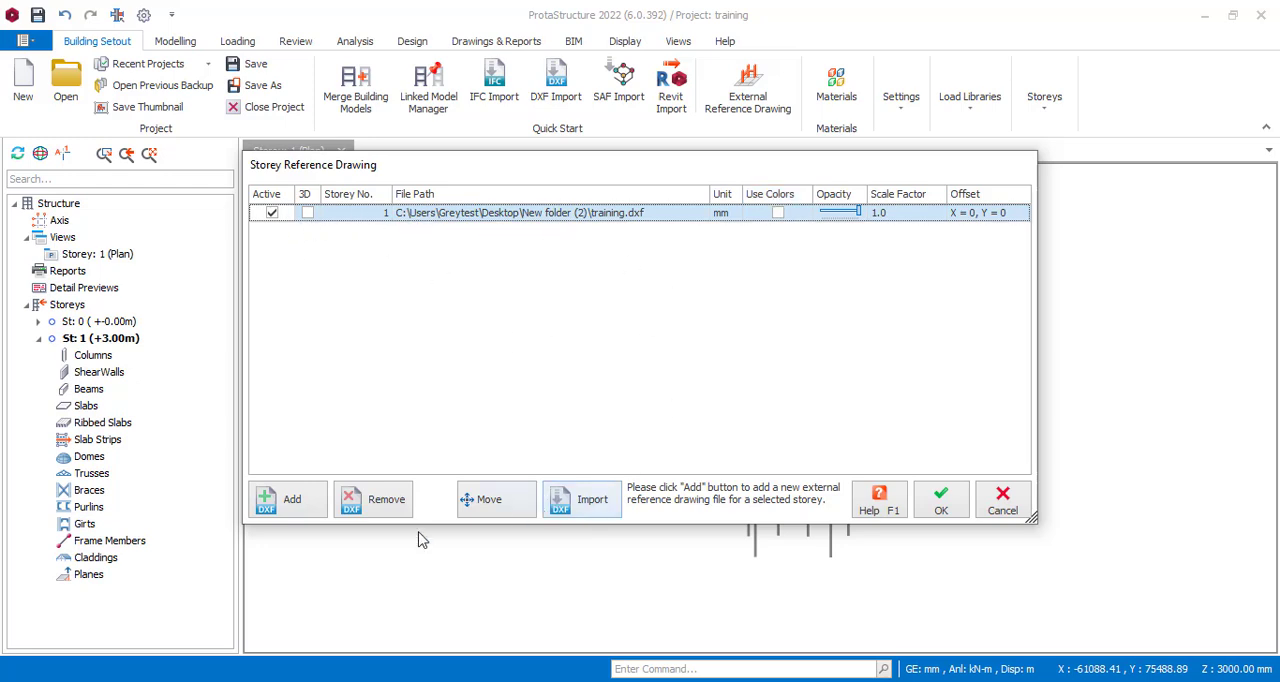
left_click(364, 510)
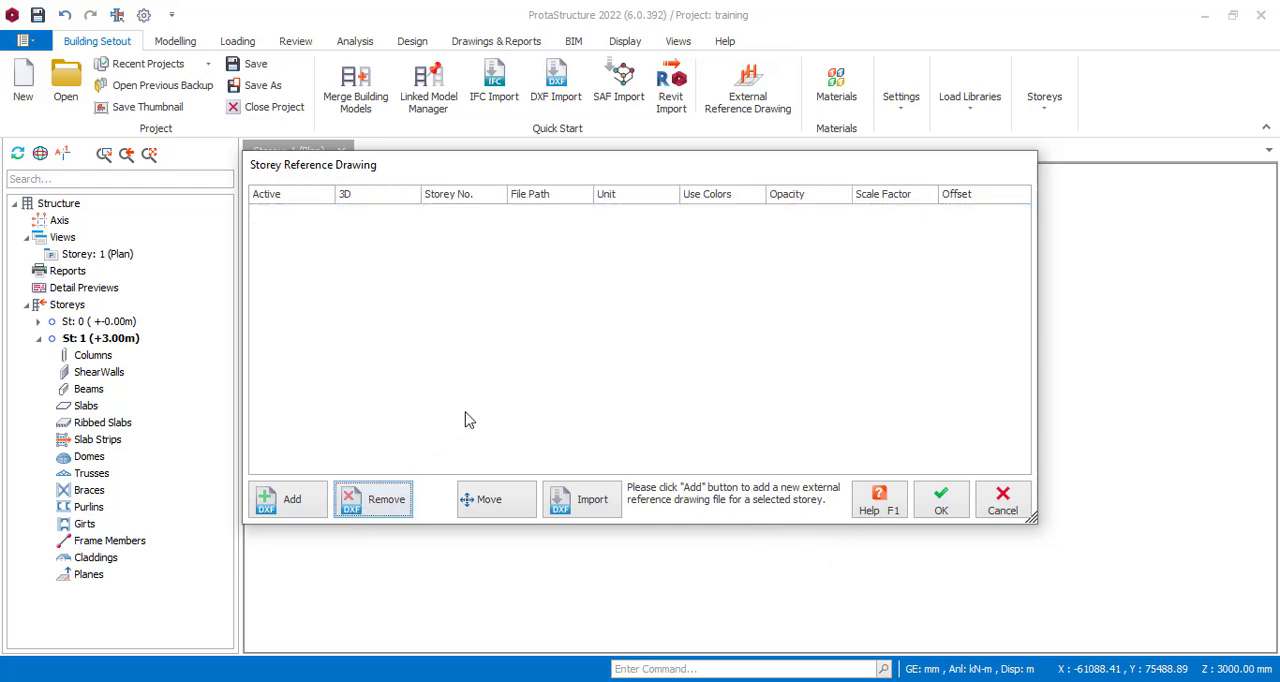
mouse_move(672, 165)
left_mouse_down()
mouse_move(517, 431)
mouse_move(611, 467)
left_mouse_up()
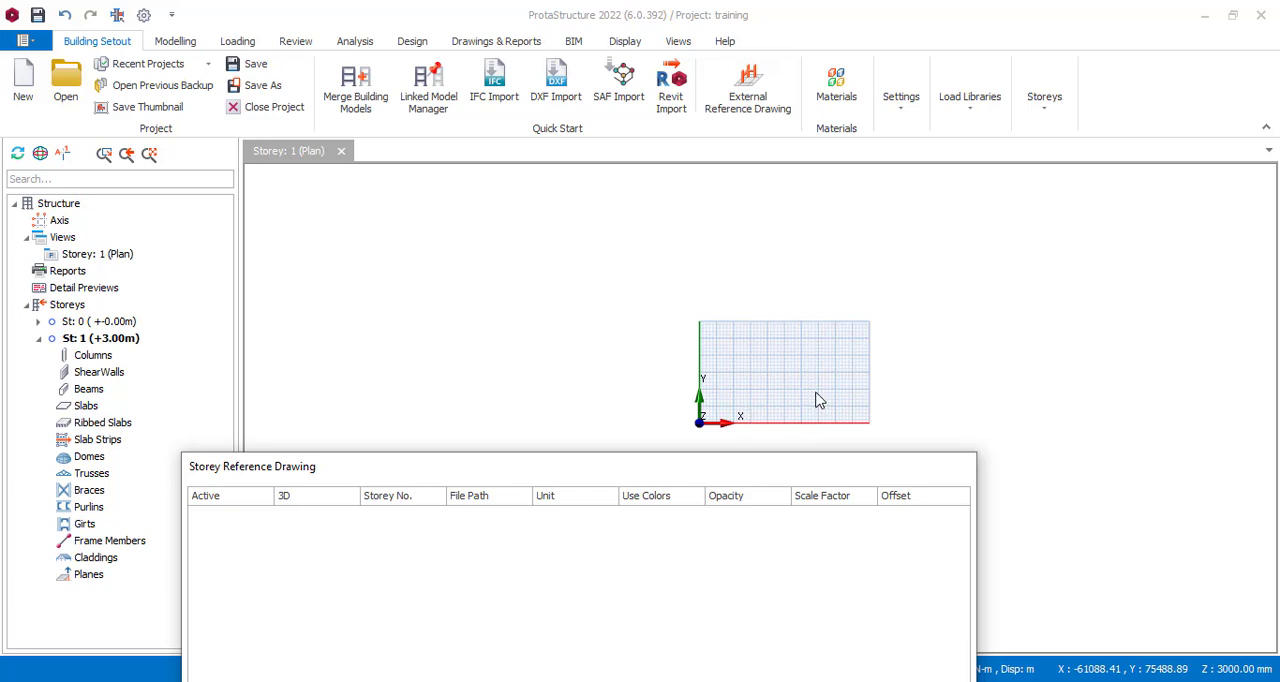
mouse_move(532, 466)
left_mouse_down()
mouse_move(622, 352)
mouse_move(658, 206)
left_mouse_up()
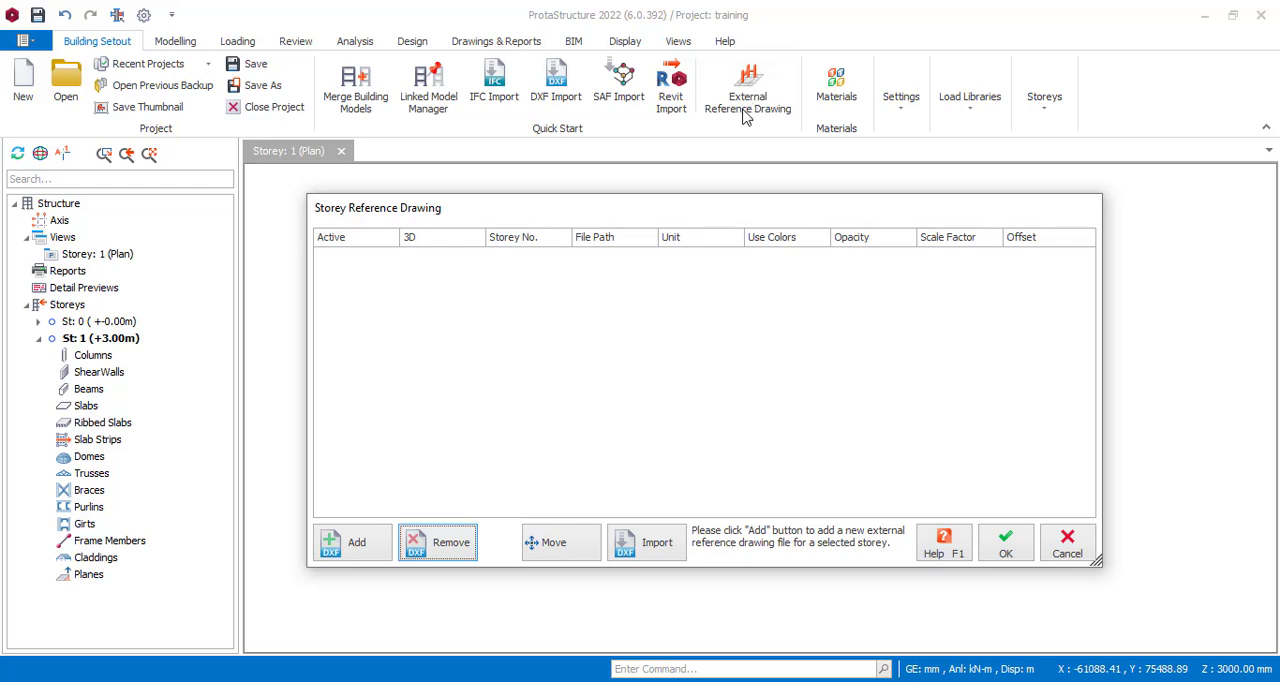
Add training.dxf from New folder (2) as the storey 1 reference drawing and make it active.
left_click(357, 543)
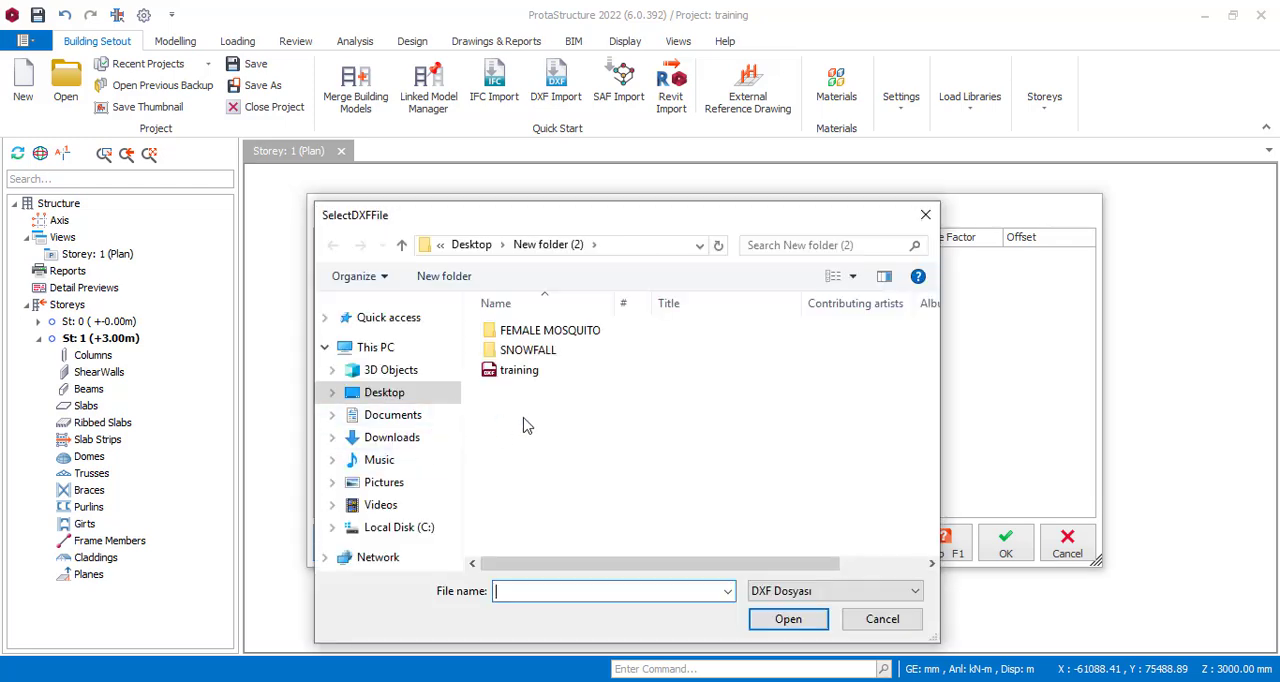
left_click(540, 372)
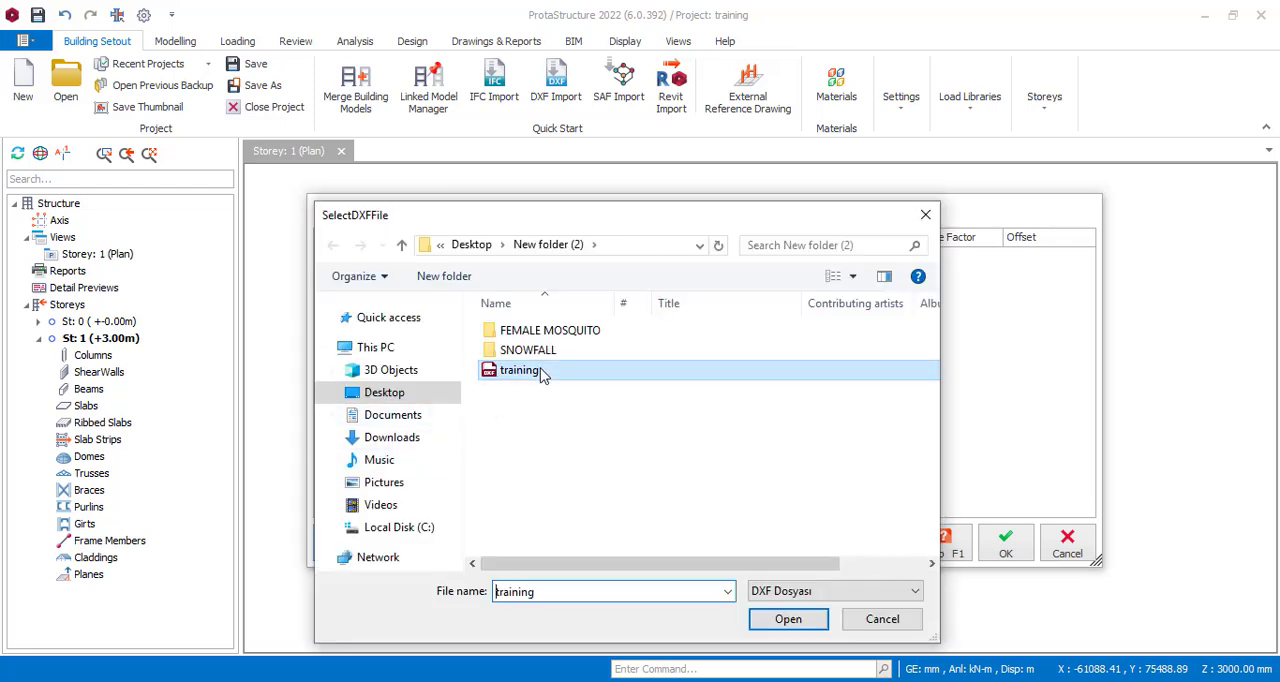
left_click(788, 619)
left_click(340, 258)
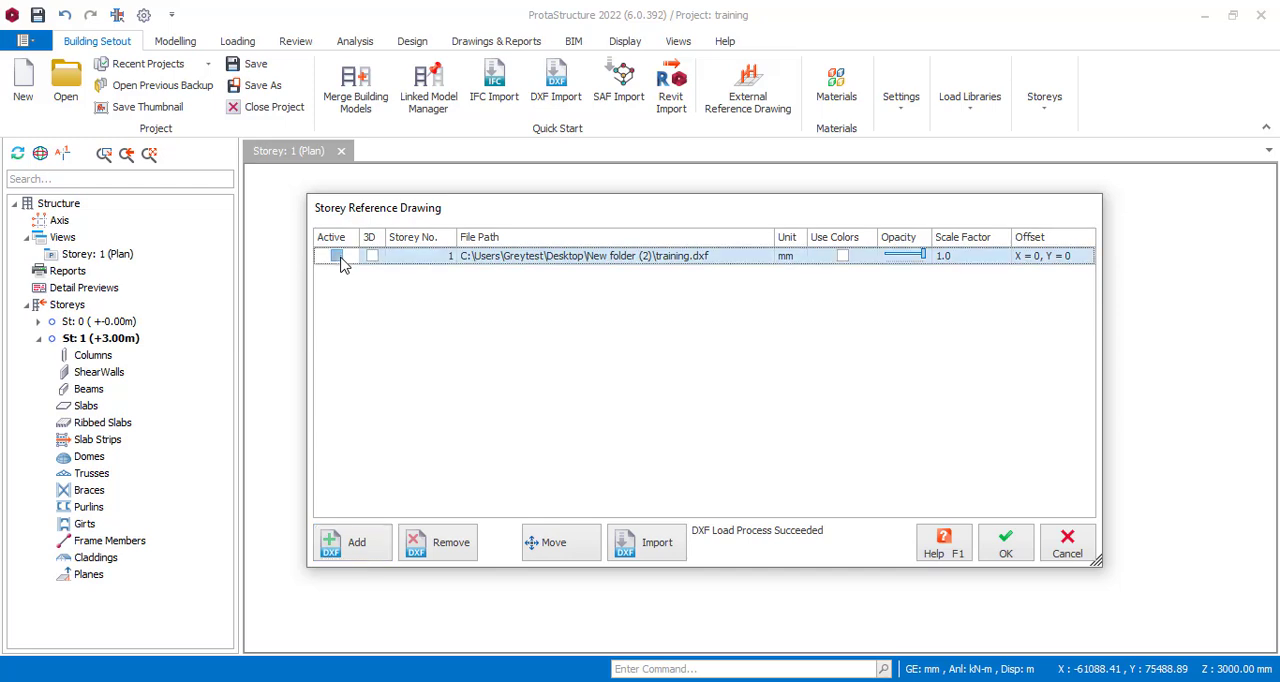
Open the DXF import for the reference drawing and review the layers assigned to the Grid and Column members.
left_click(636, 541)
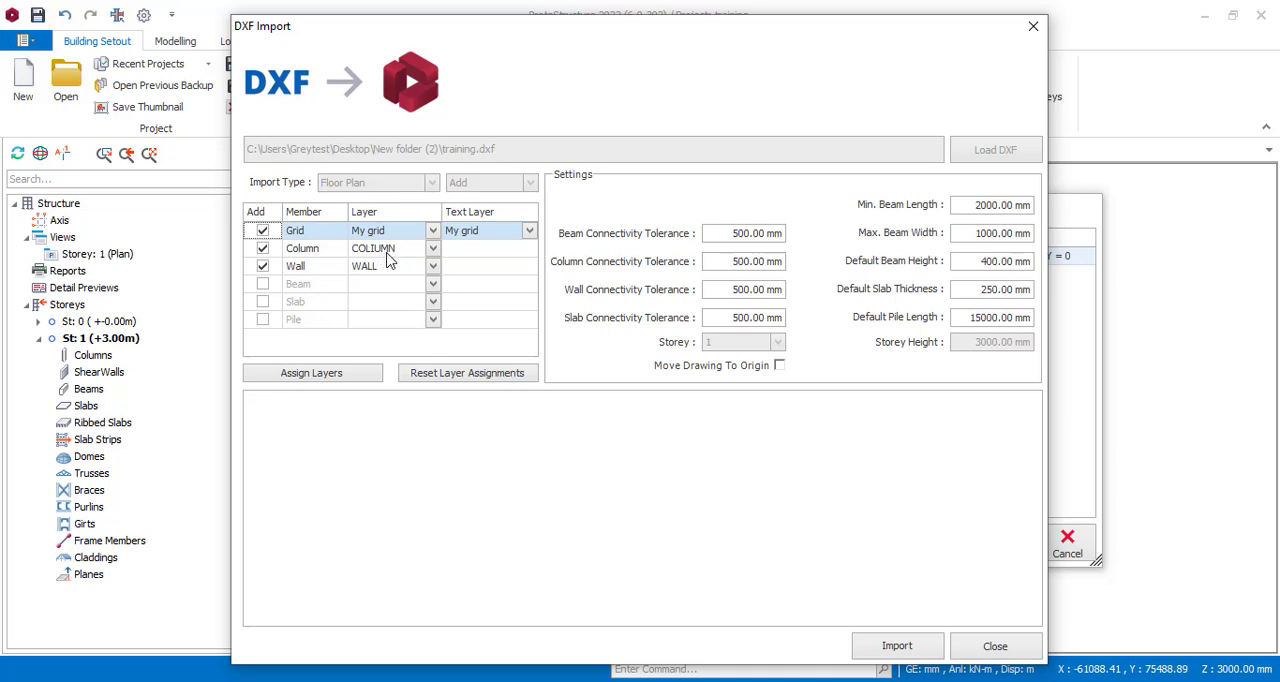
left_click(433, 231)
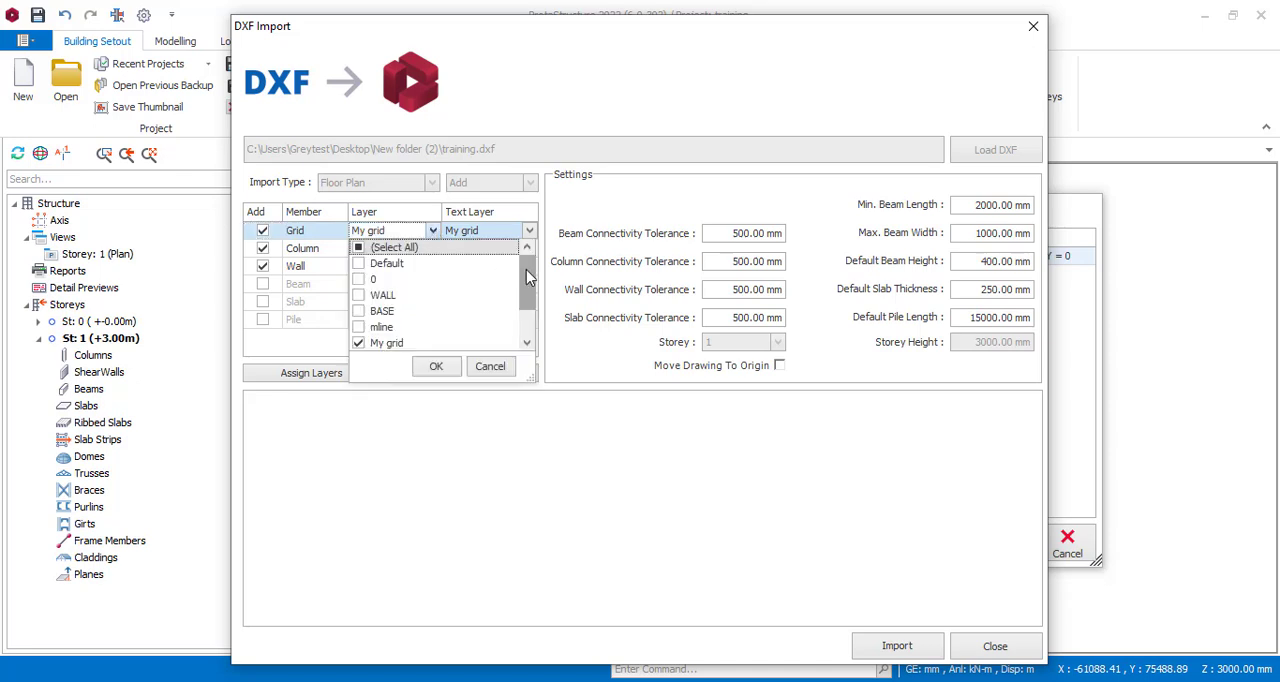
mouse_move(527, 285)
left_mouse_down()
mouse_move(527, 307)
mouse_move(534, 268)
mouse_move(532, 293)
left_mouse_up()
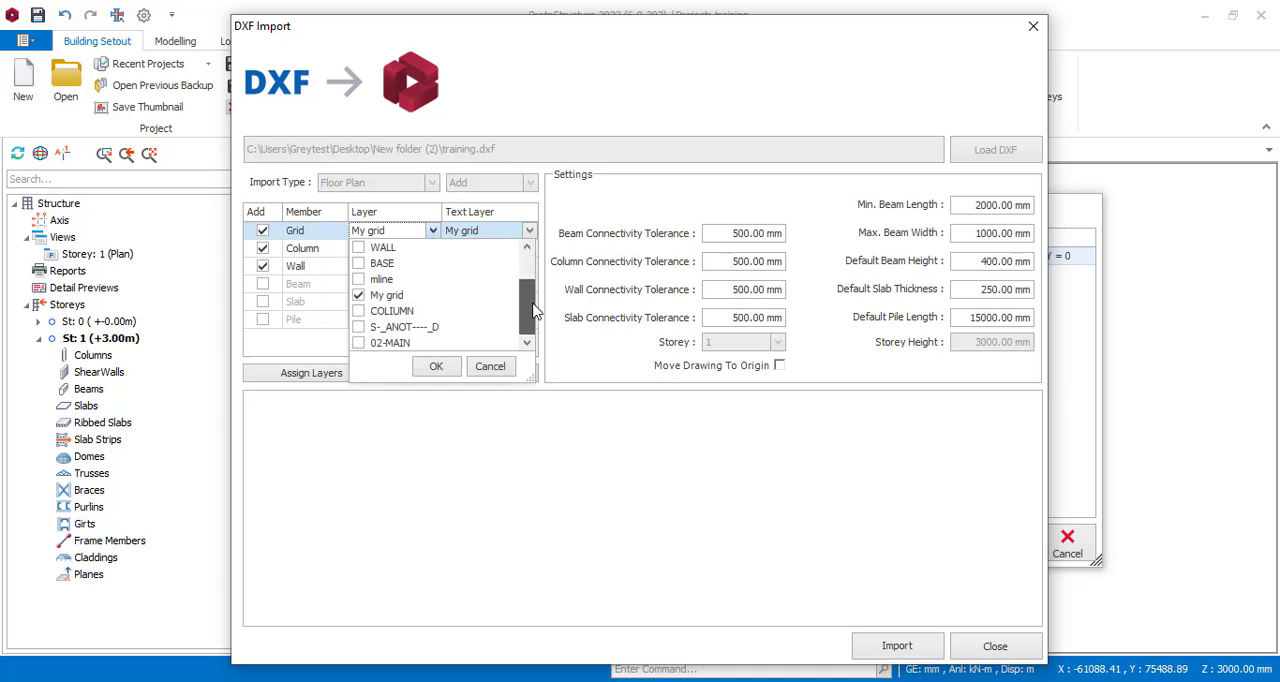
left_click(531, 232)
left_click(436, 250)
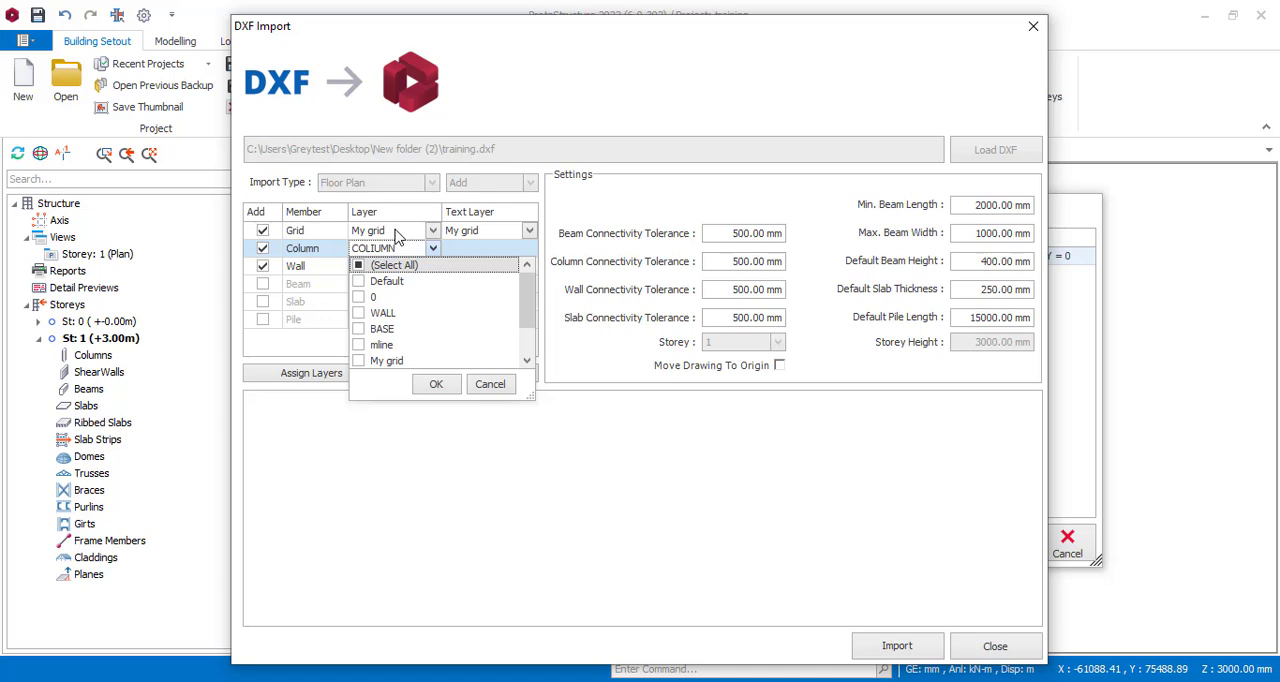
left_click(322, 258)
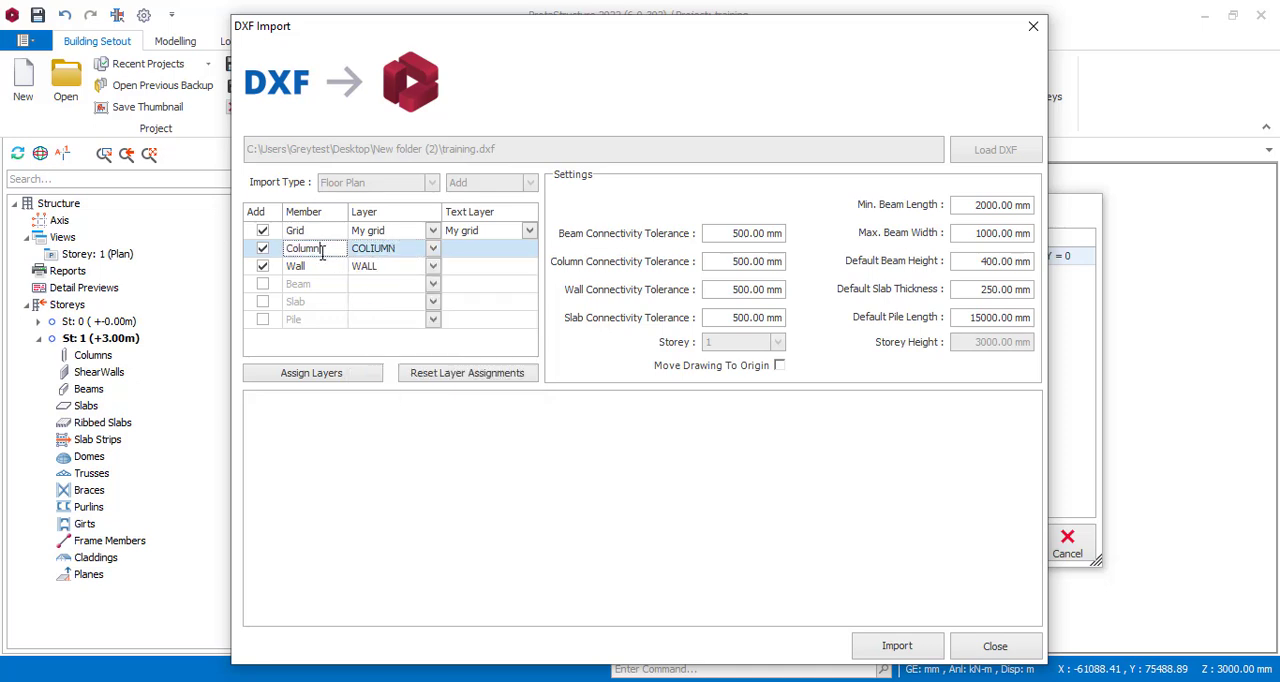
left_click(432, 250)
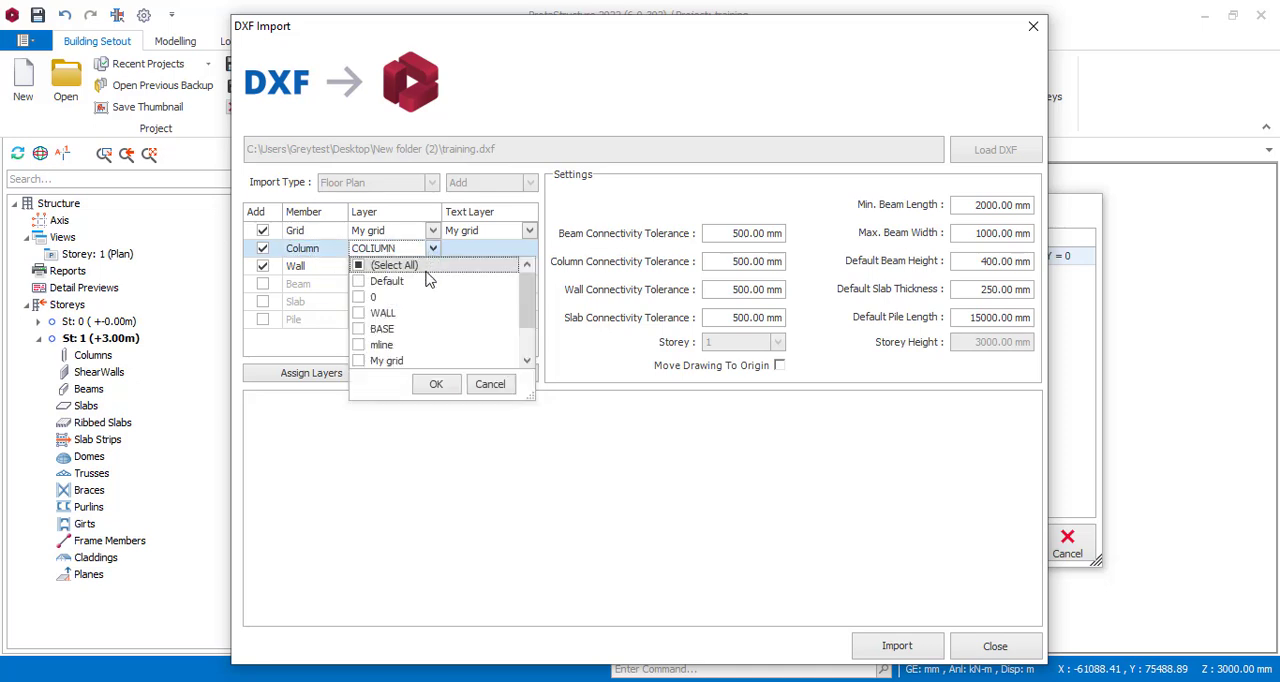
left_click_drag(533, 305, 523, 337)
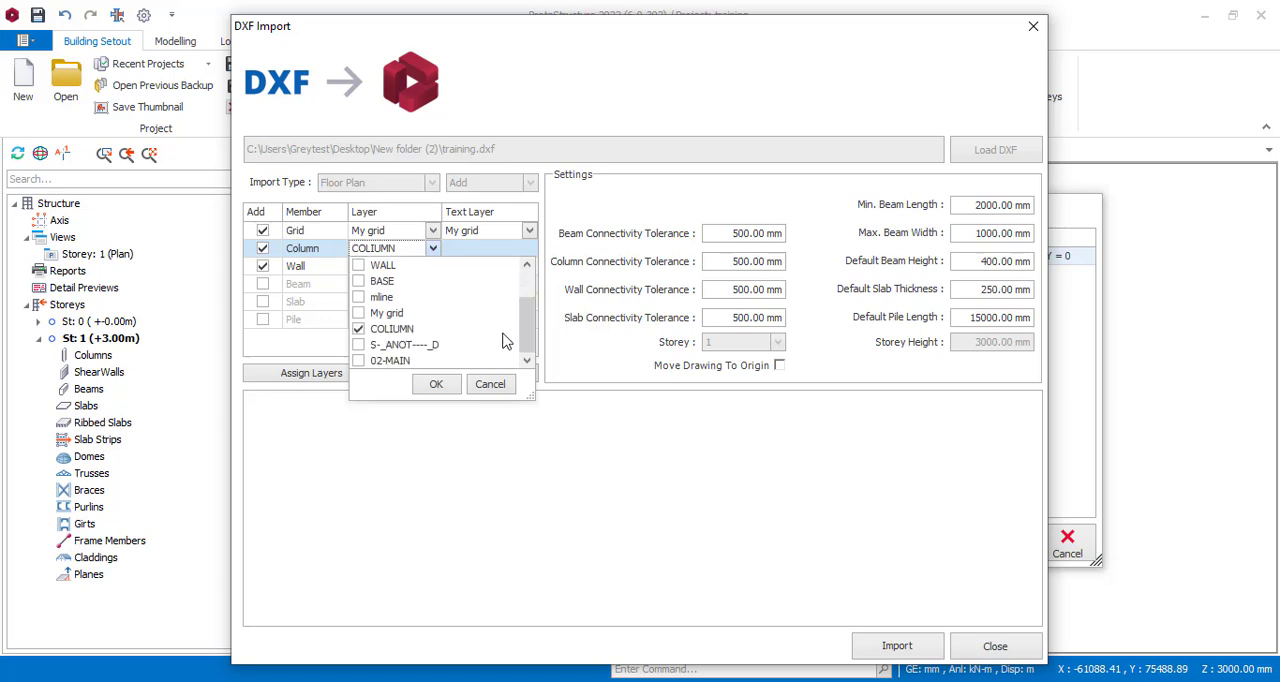
left_click(484, 388)
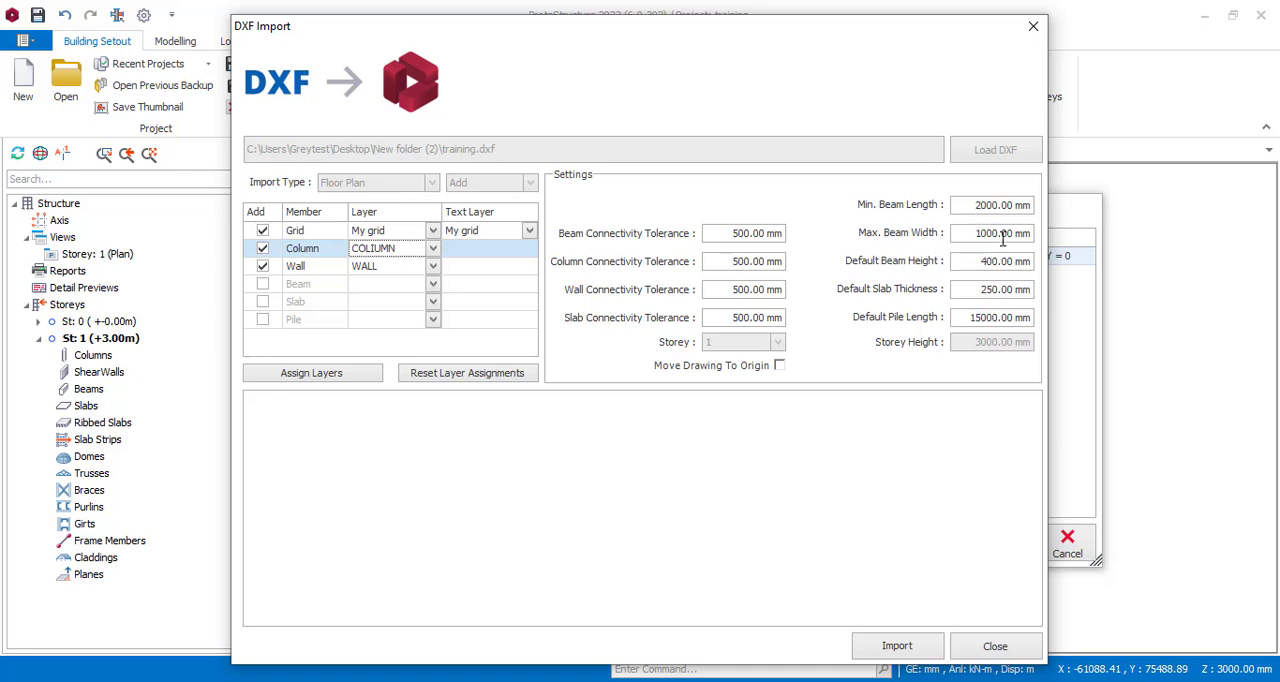
Import the grids, columns and walls from the DXF floor plan, then close the import and accept the reference drawing.
left_click(897, 647)
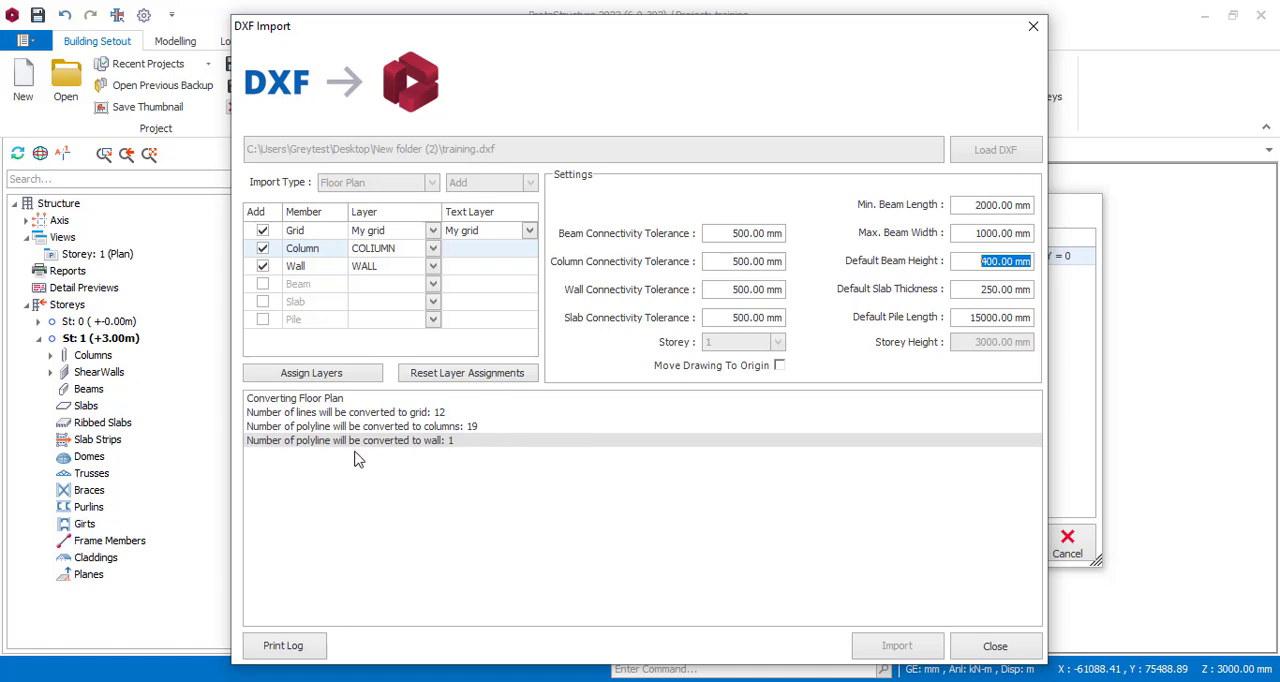
left_click(981, 650)
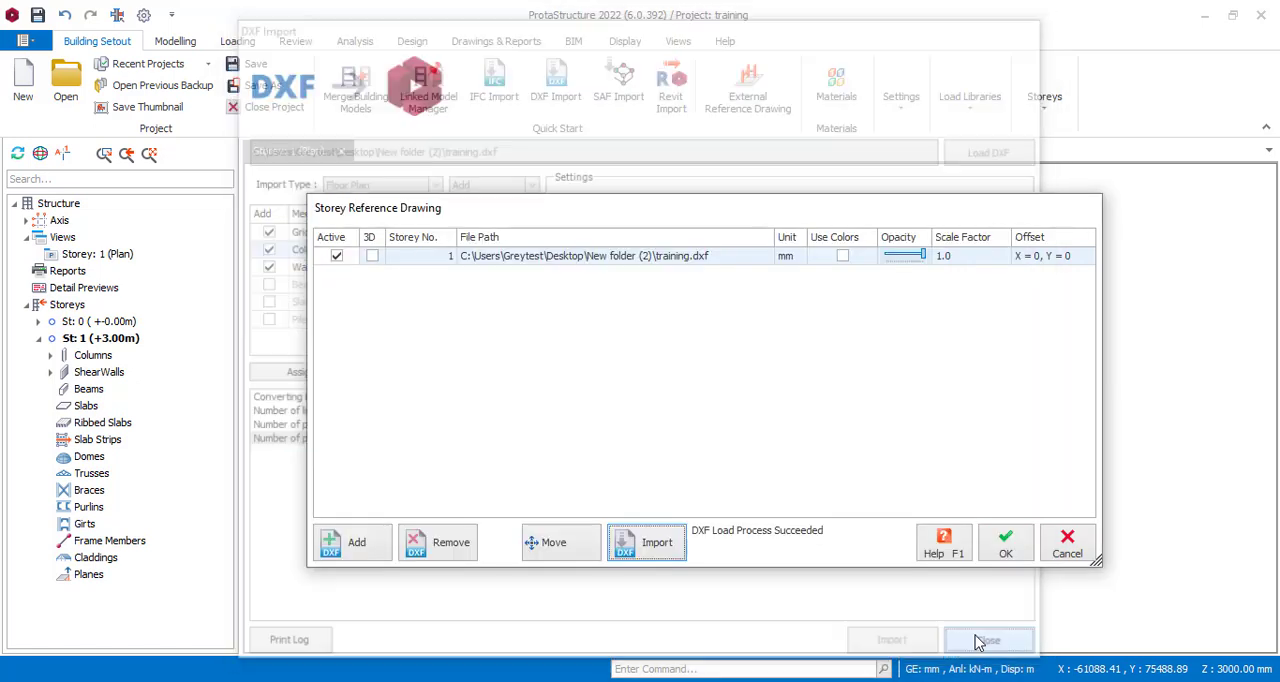
mouse_move(789, 209)
left_mouse_down()
mouse_move(455, 637)
mouse_move(597, 463)
mouse_move(573, 476)
left_mouse_up()
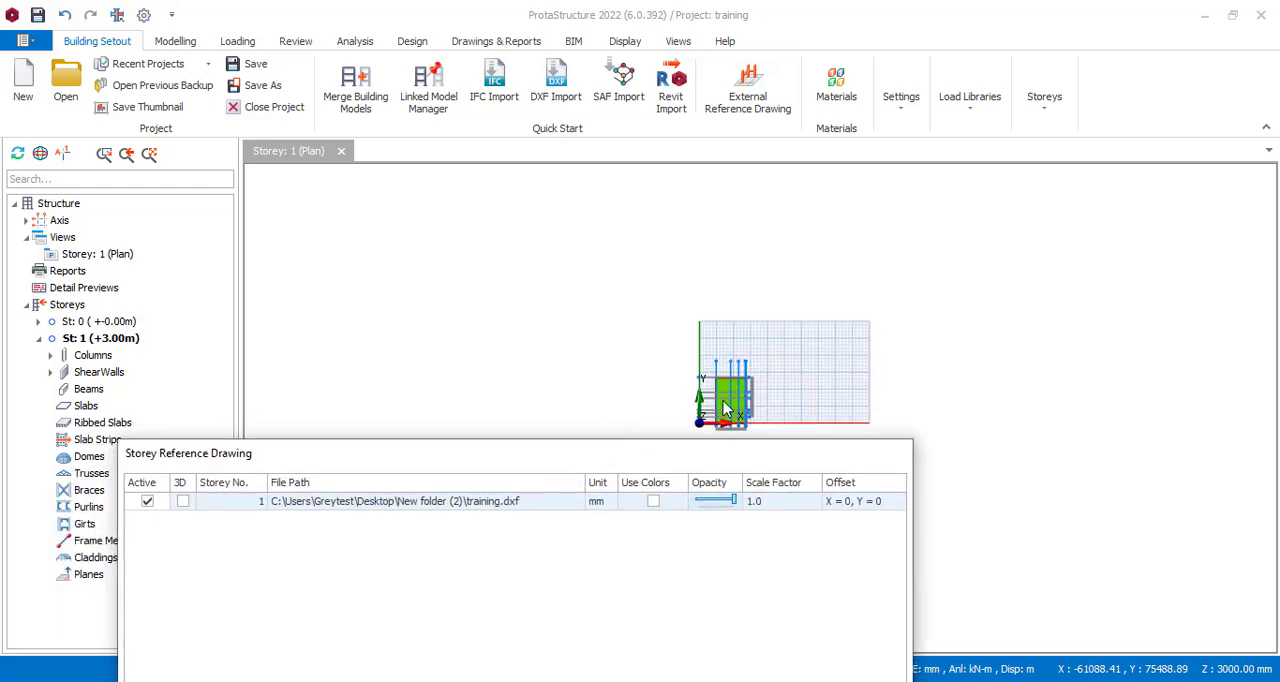
left_click_drag(640, 465, 700, 194)
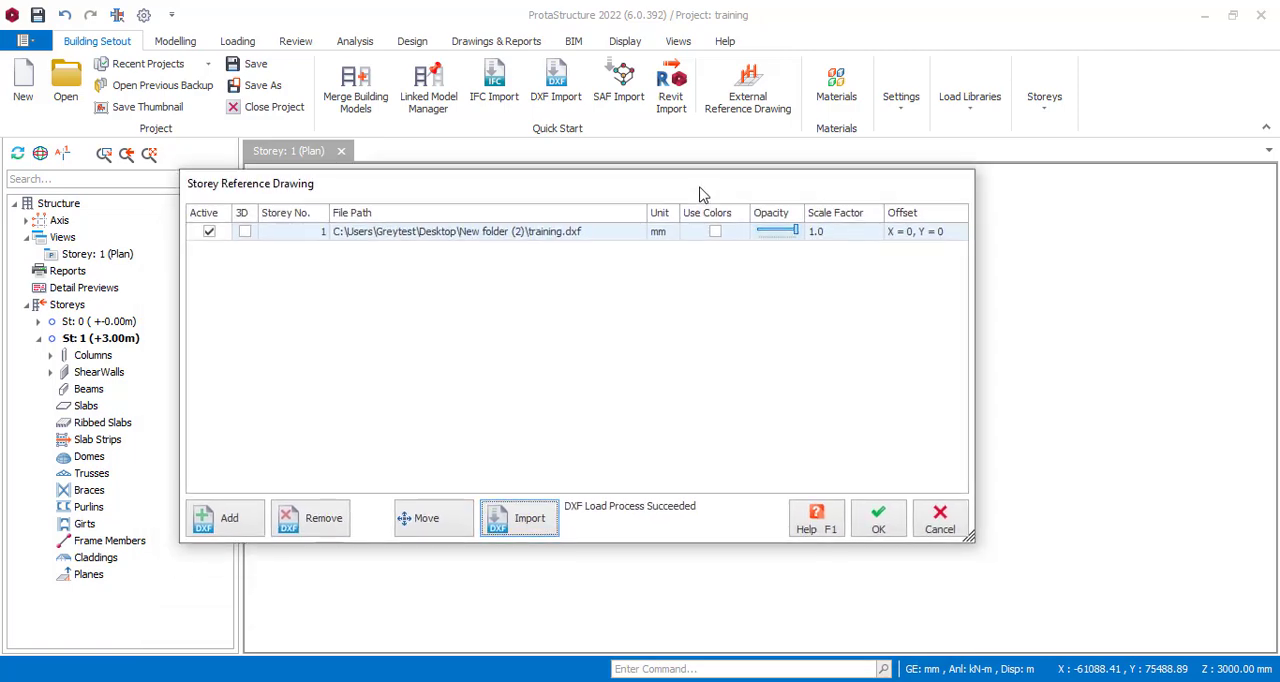
left_click(877, 520)
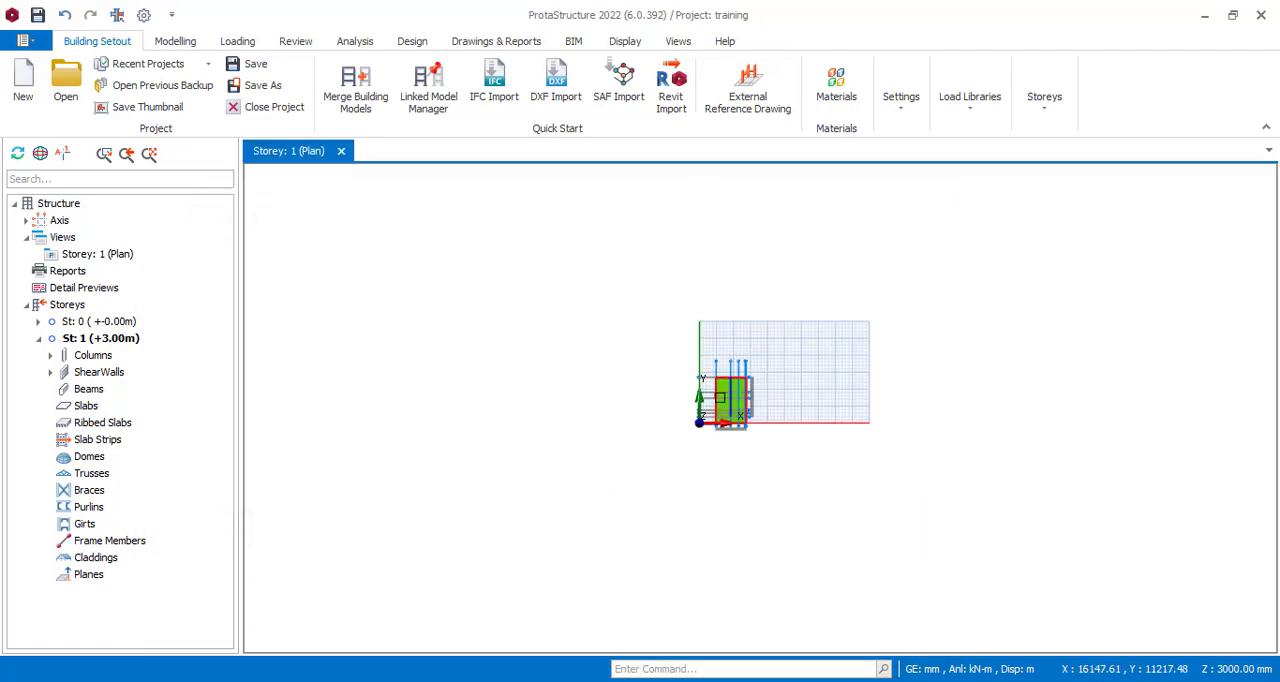
Examine the imported axes, columns and wall outline in the Storey 1 plan, including the corner columns on axis A6.
scroll(760, 330, "up", 5)
scroll(810, 286, "down", 3)
scroll(706, 262, "up", 8)
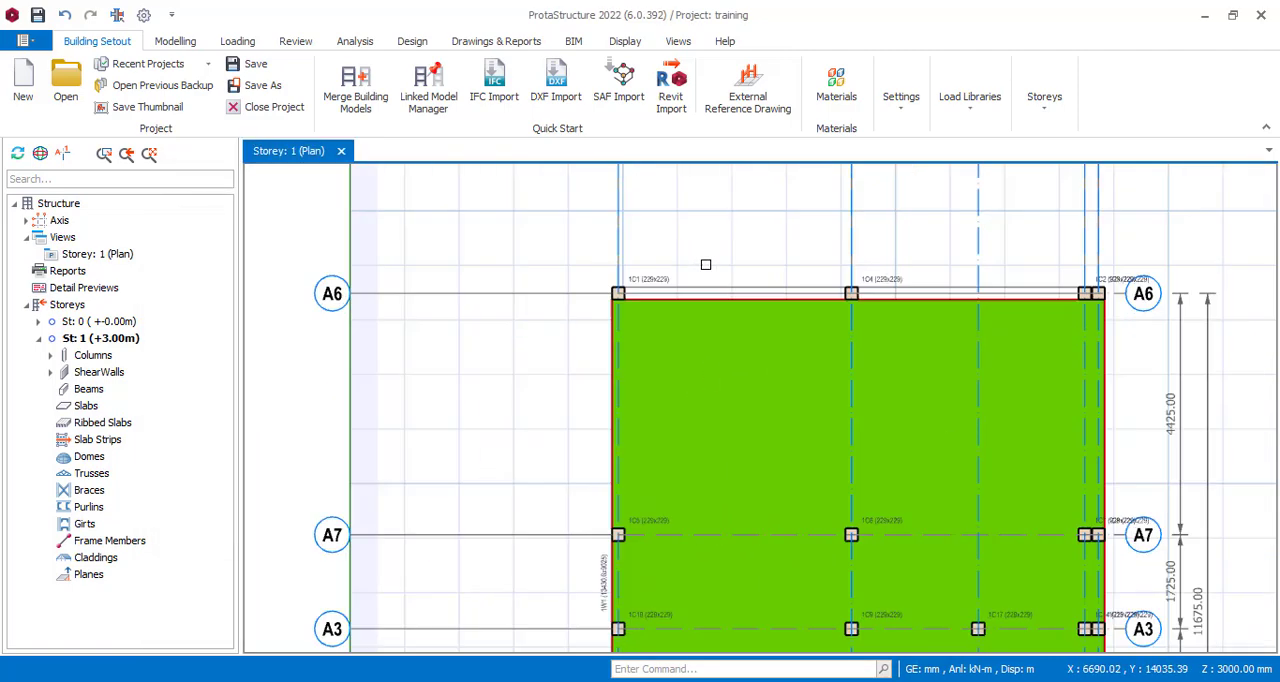
scroll(572, 277, "down", 4)
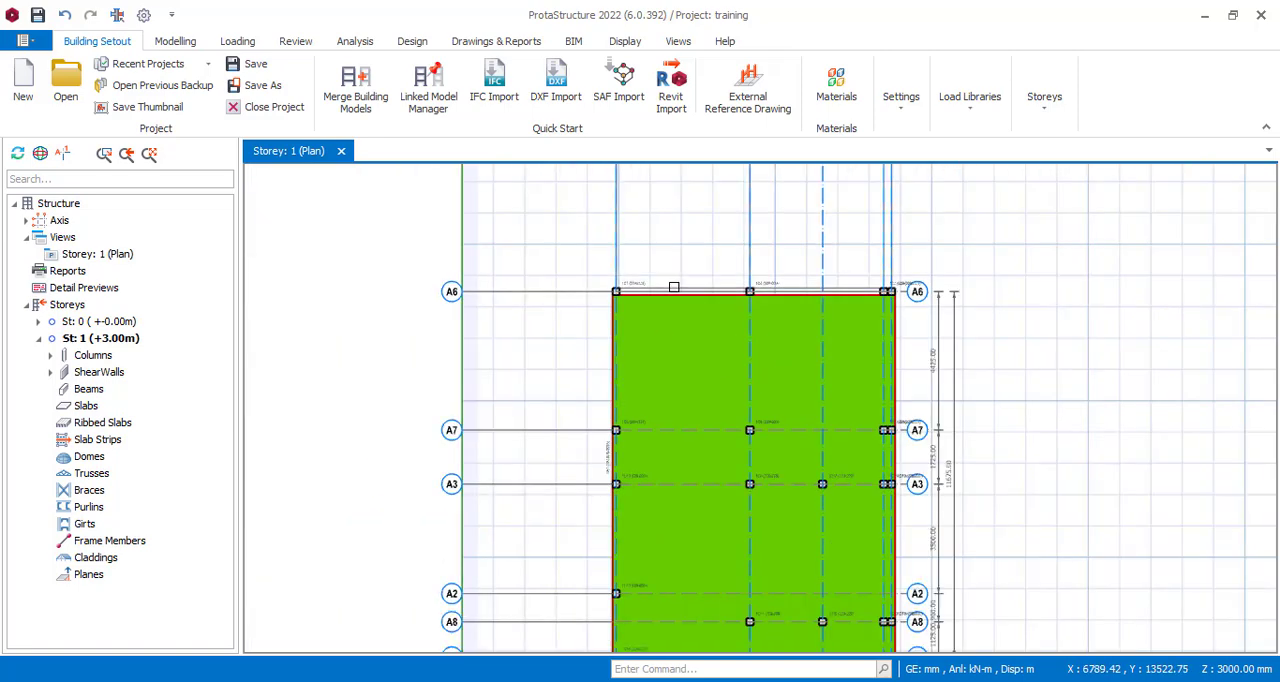
scroll(824, 300, "up", 1)
scroll(818, 296, "up", 5)
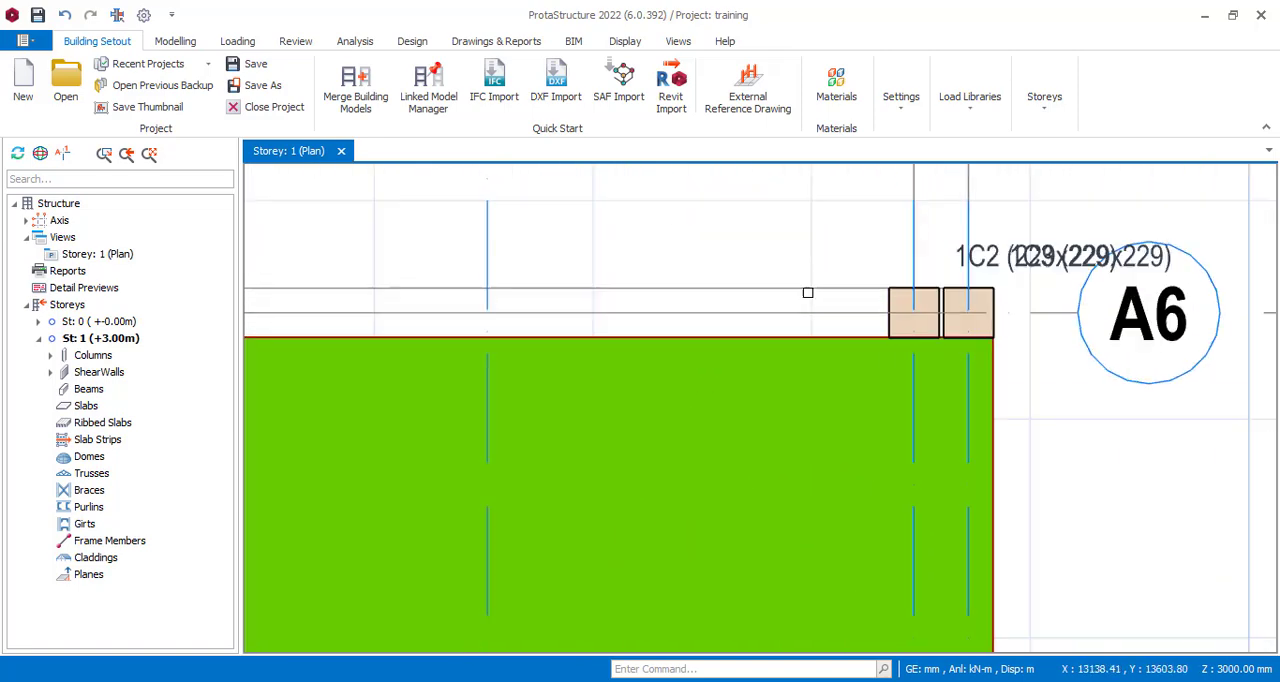
scroll(809, 291, "down", 6)
scroll(804, 296, "down", 1)
scroll(640, 550, "up", 3)
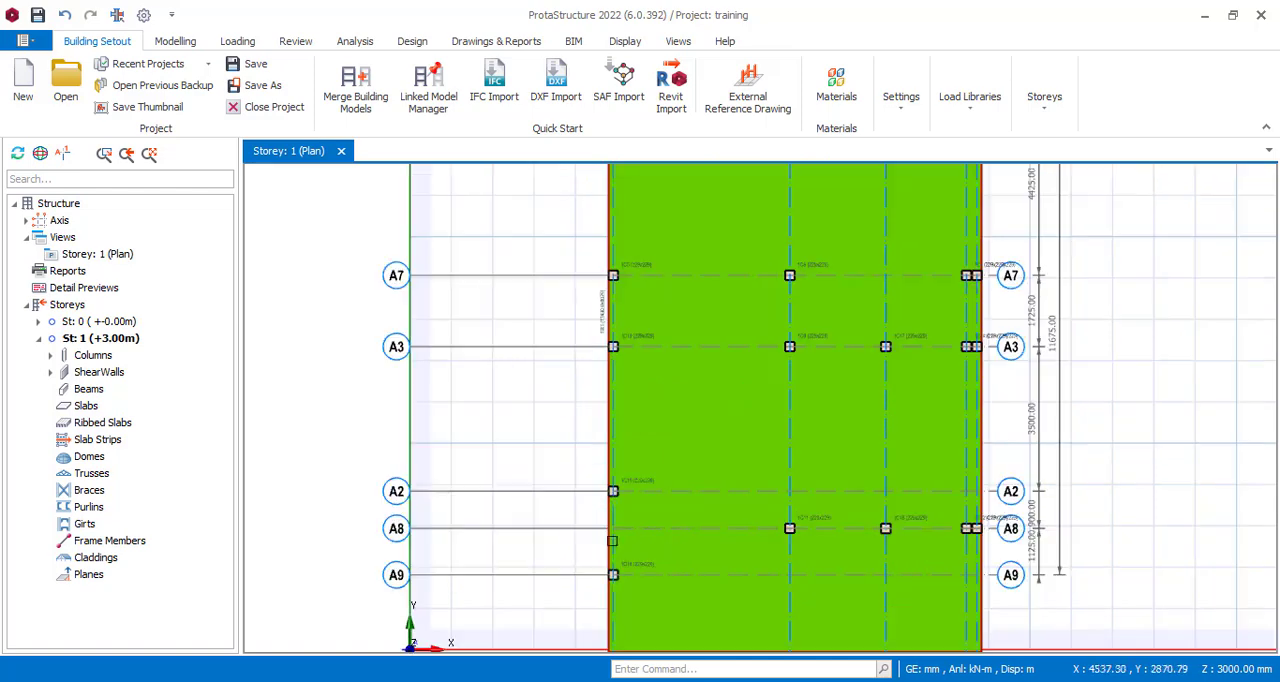
Delete the imported shear wall that covers the whole plan in Storey 1.
scroll(673, 511, "down", 1)
scroll(716, 275, "up", 1)
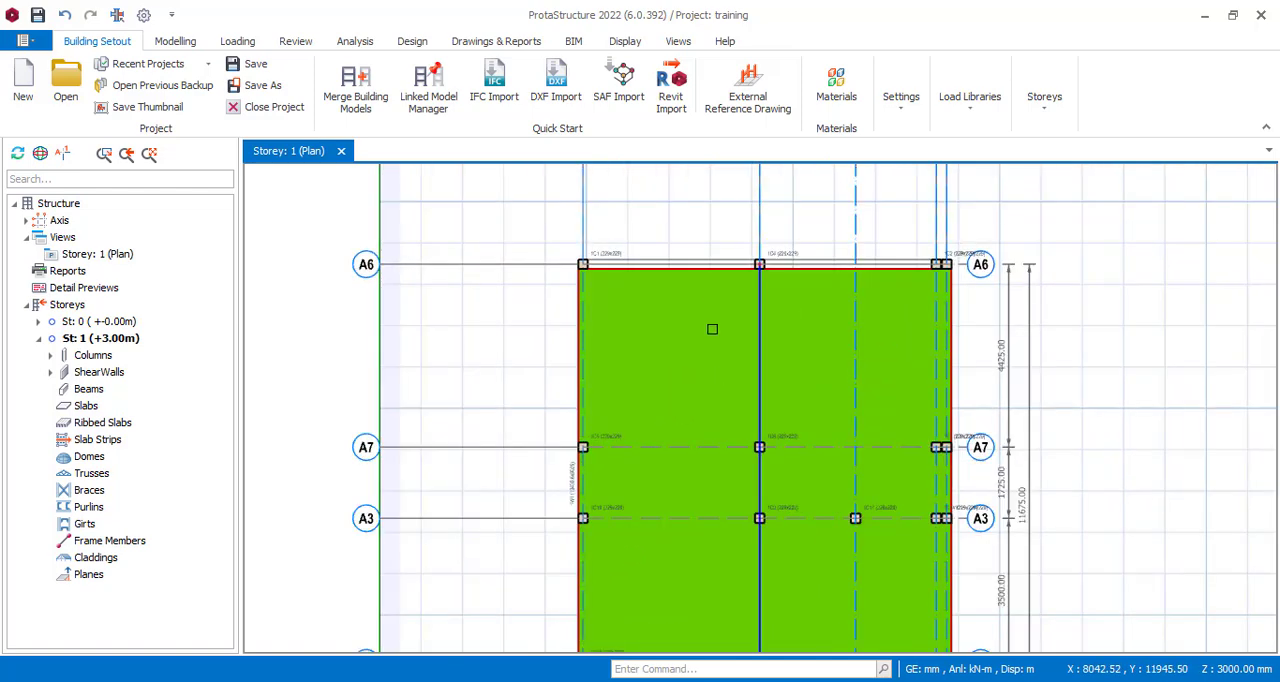
left_click(657, 275)
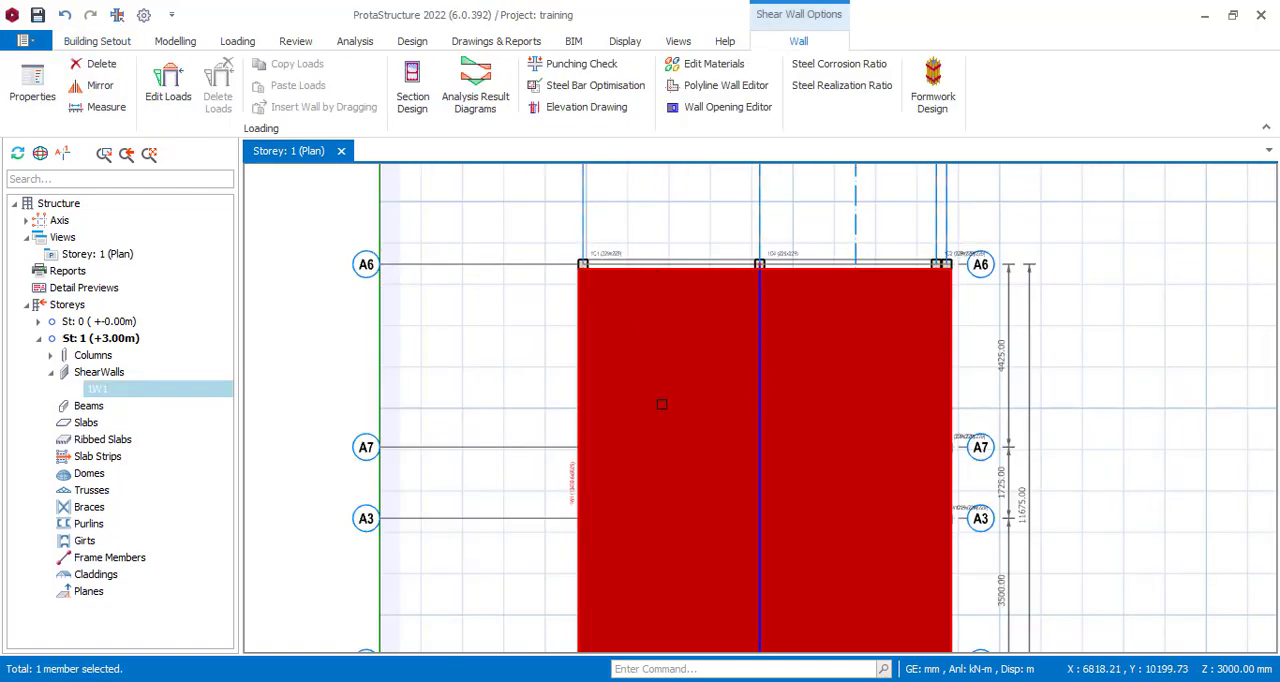
key("Escape")
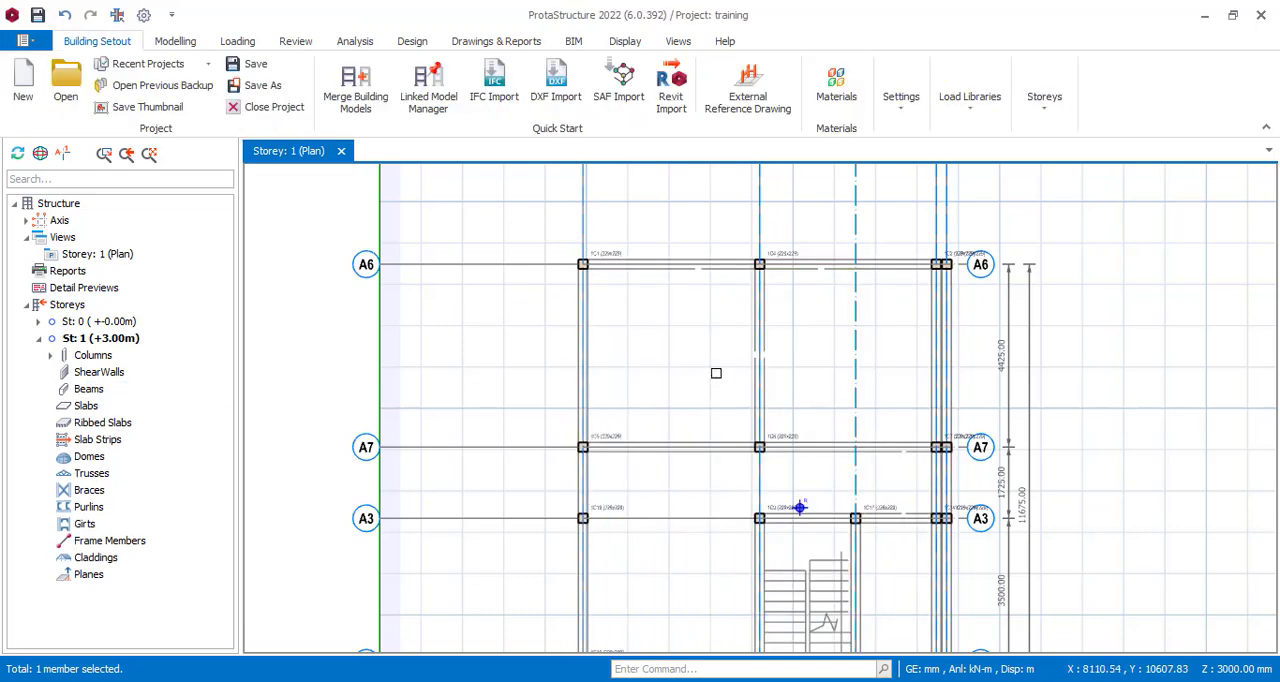
Restore the deleted shear wall to inspect its outline and label around the columns, and delete it again.
scroll(741, 382, "down", 1)
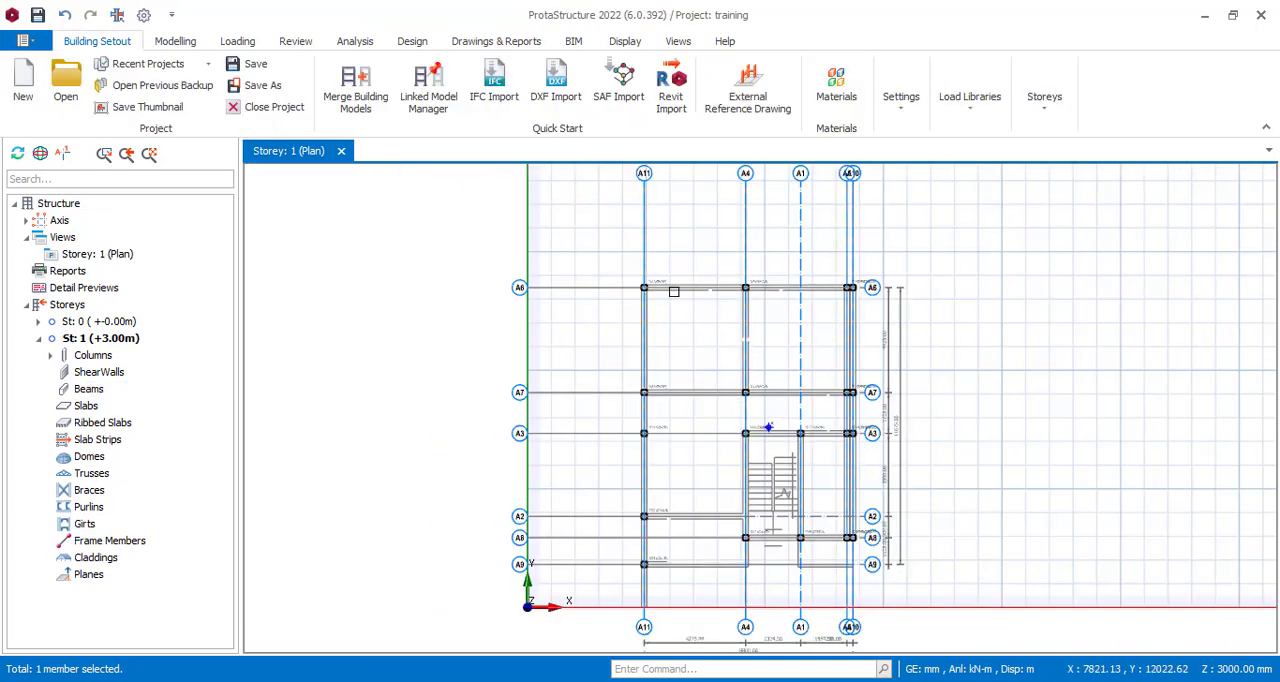
left_click(743, 418)
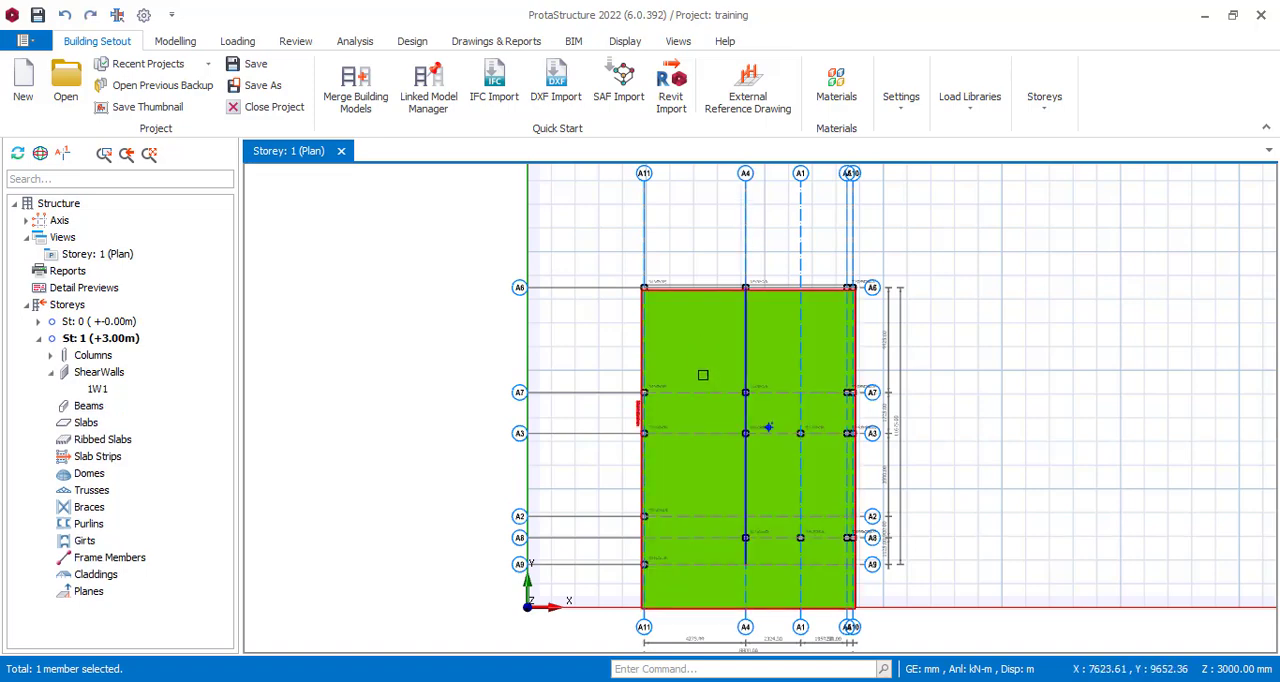
scroll(703, 375, "up", 5)
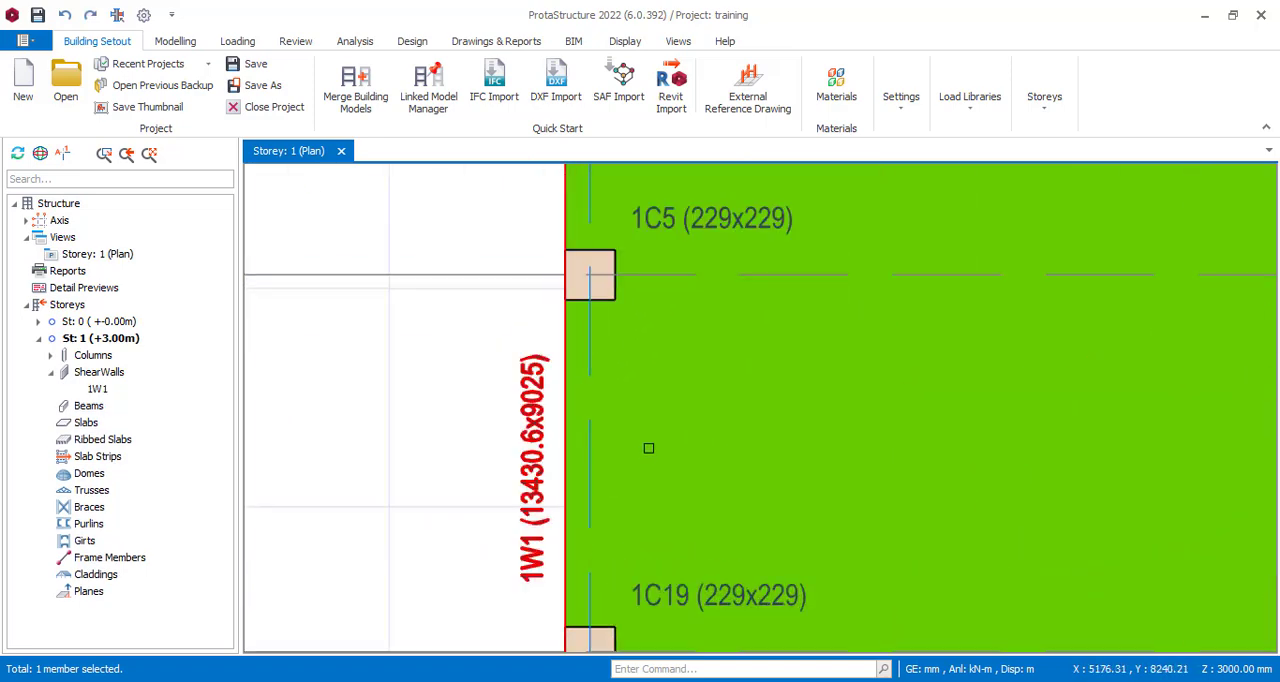
scroll(648, 448, "down", 4)
scroll(616, 419, "up", 3)
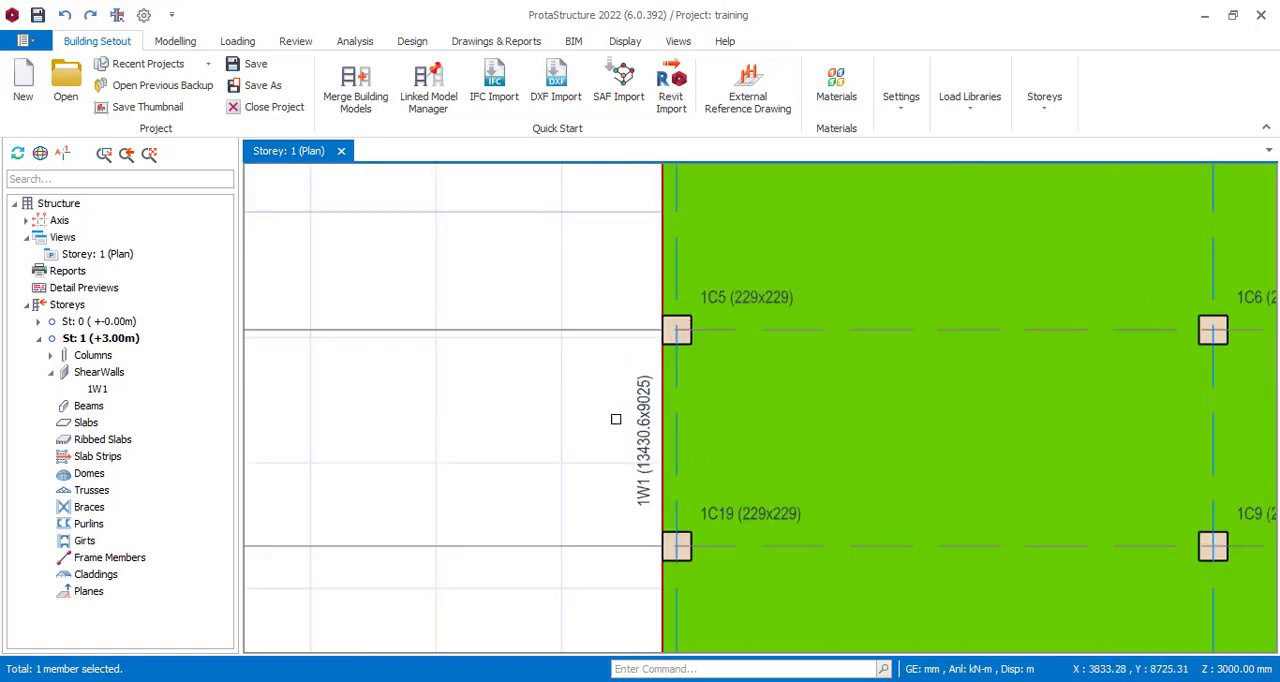
scroll(628, 447, "down", 4)
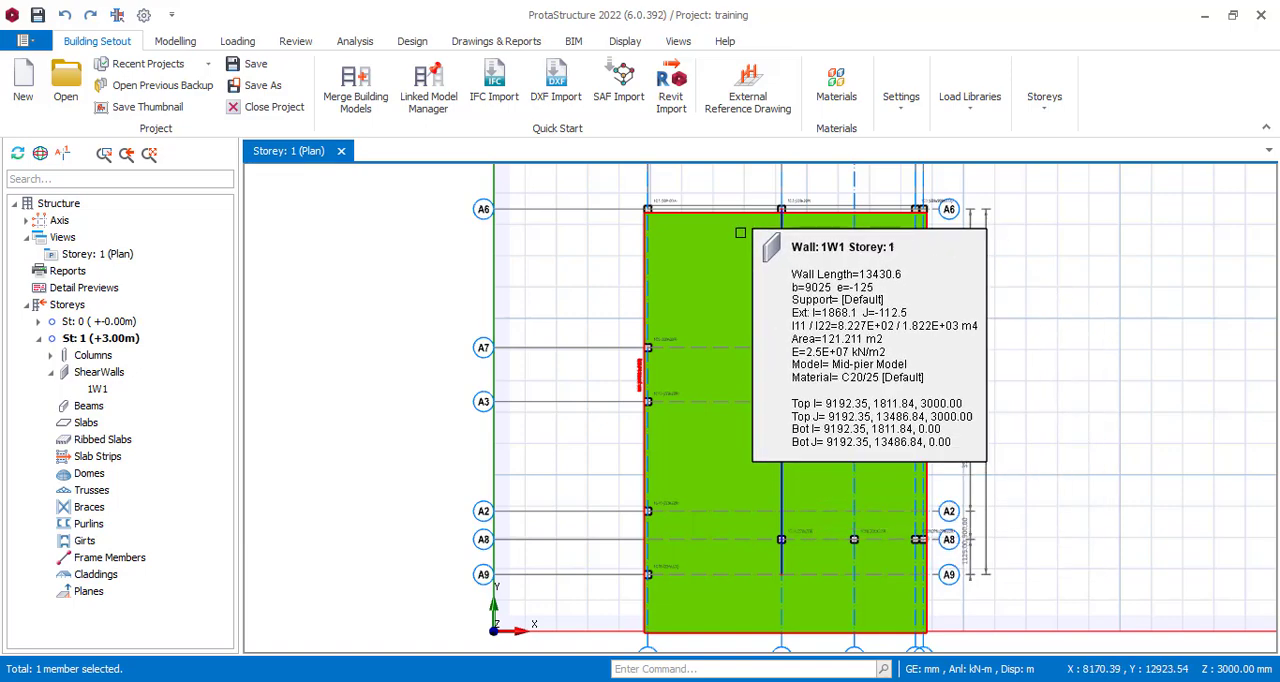
left_click(709, 386)
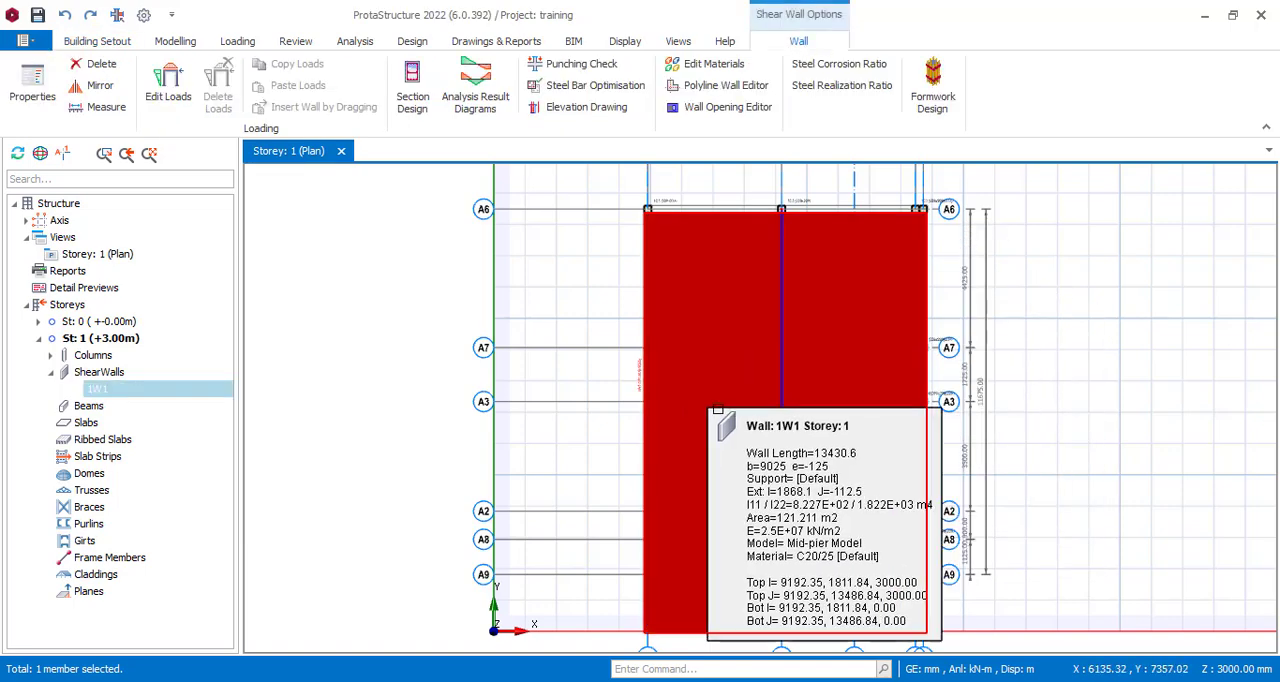
key("Delete")
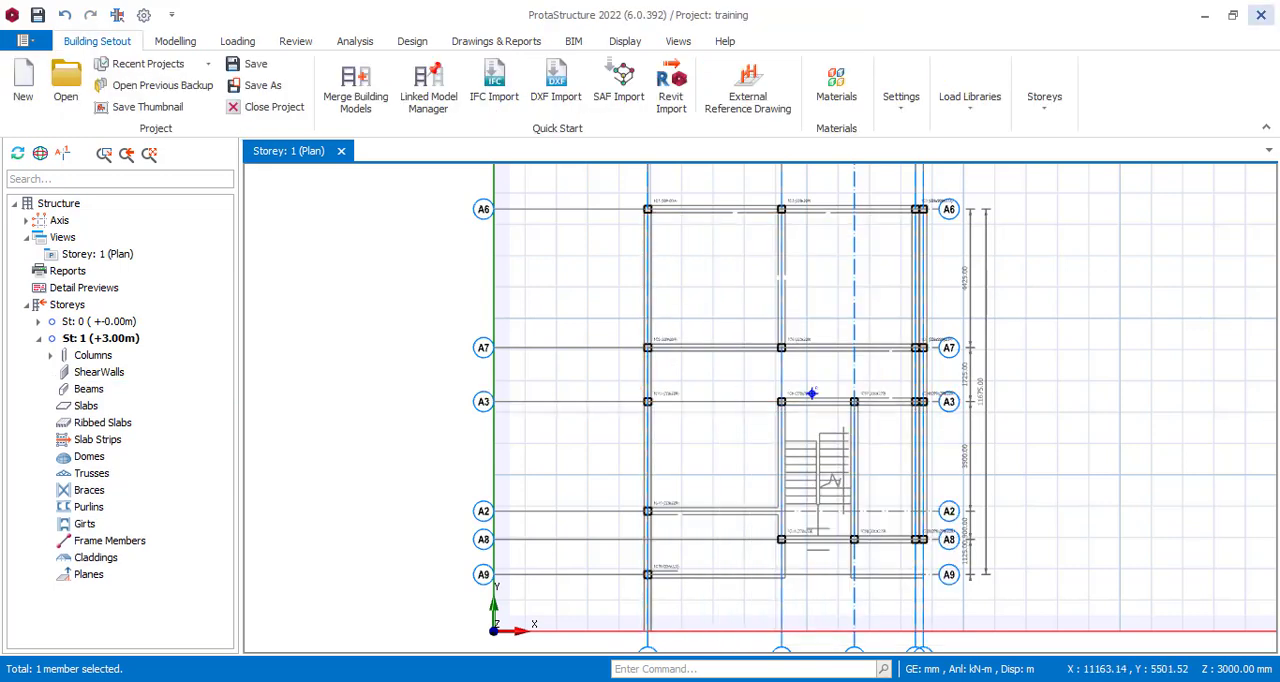
Examine the imported columns, axes and stair outline across the Storey 1 plan, from axis A6 down to A9.
scroll(872, 224, "up", 1)
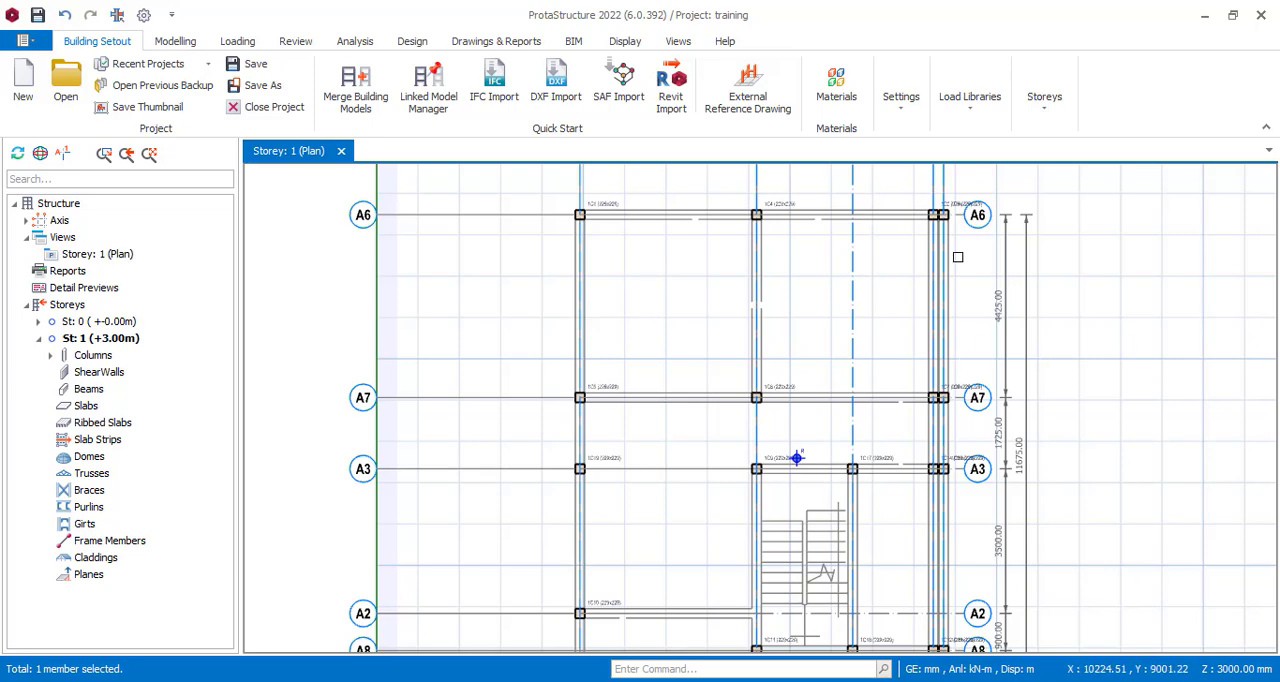
scroll(757, 278, "down", 2)
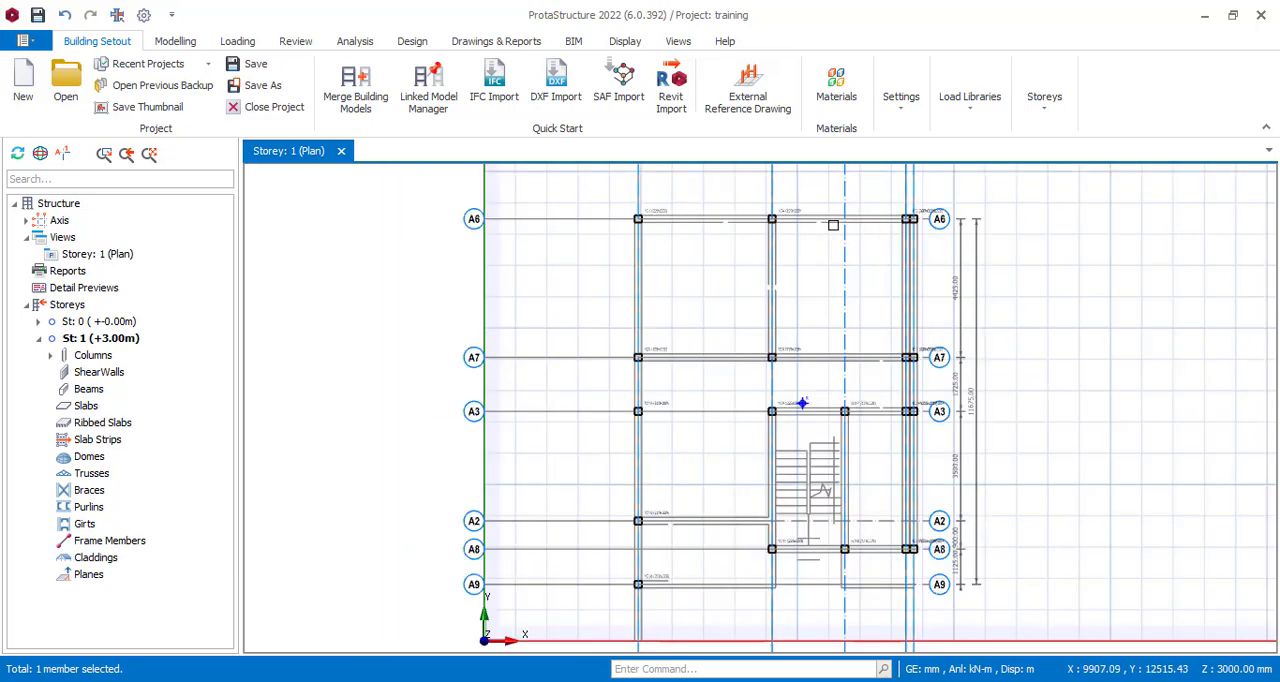
scroll(777, 473, "up", 2)
scroll(666, 554, "up", 1)
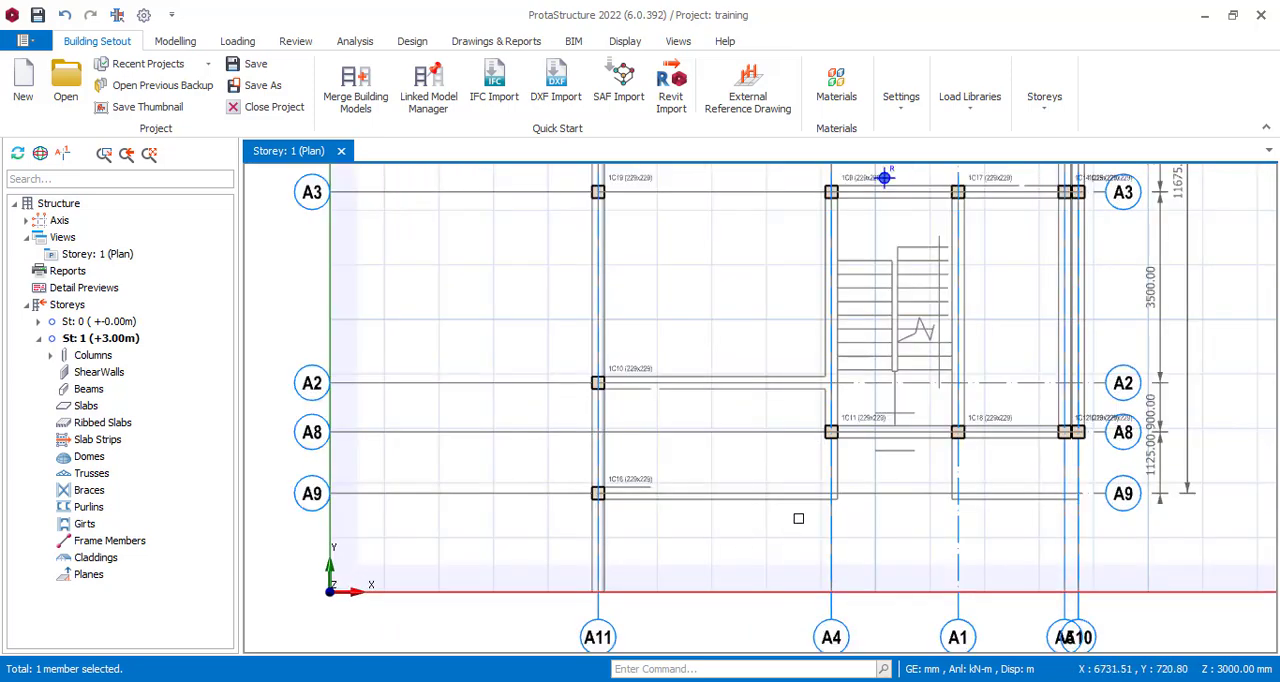
scroll(720, 541, "down", 1)
scroll(760, 524, "down", 2)
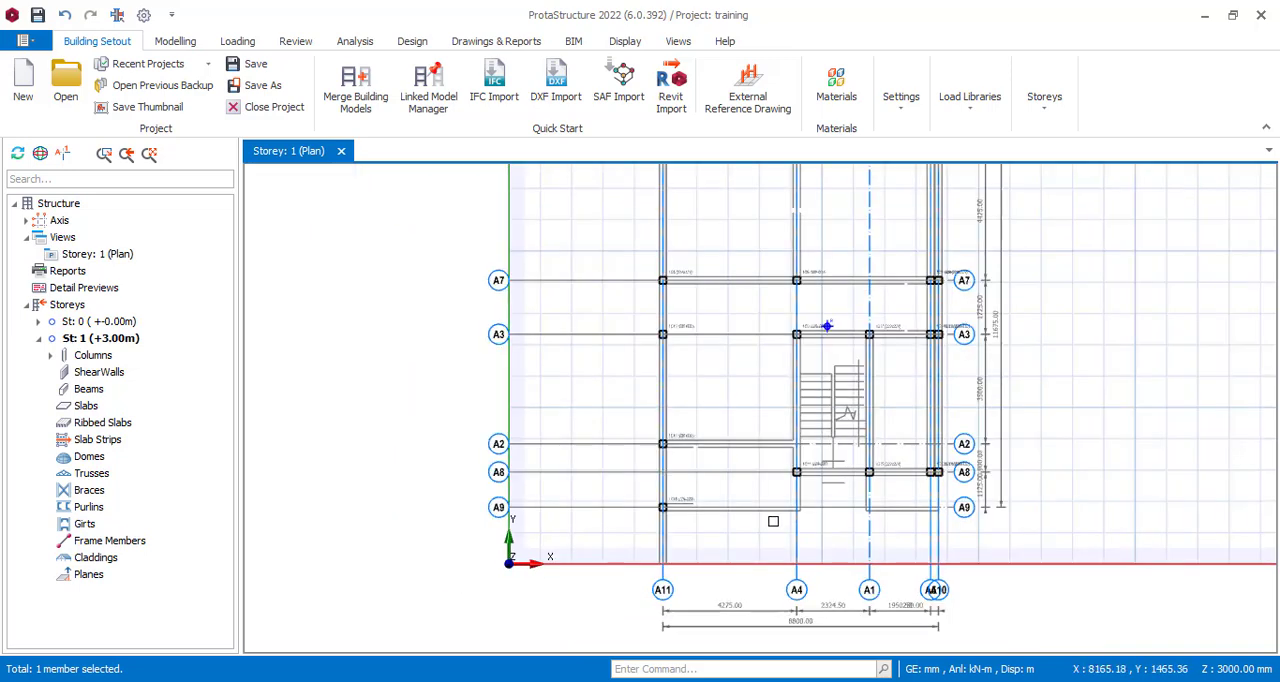
scroll(686, 339, "up", 1)
Examine corner column 1C1 on axis A6 and its section size label.
scroll(686, 339, "up", 3)
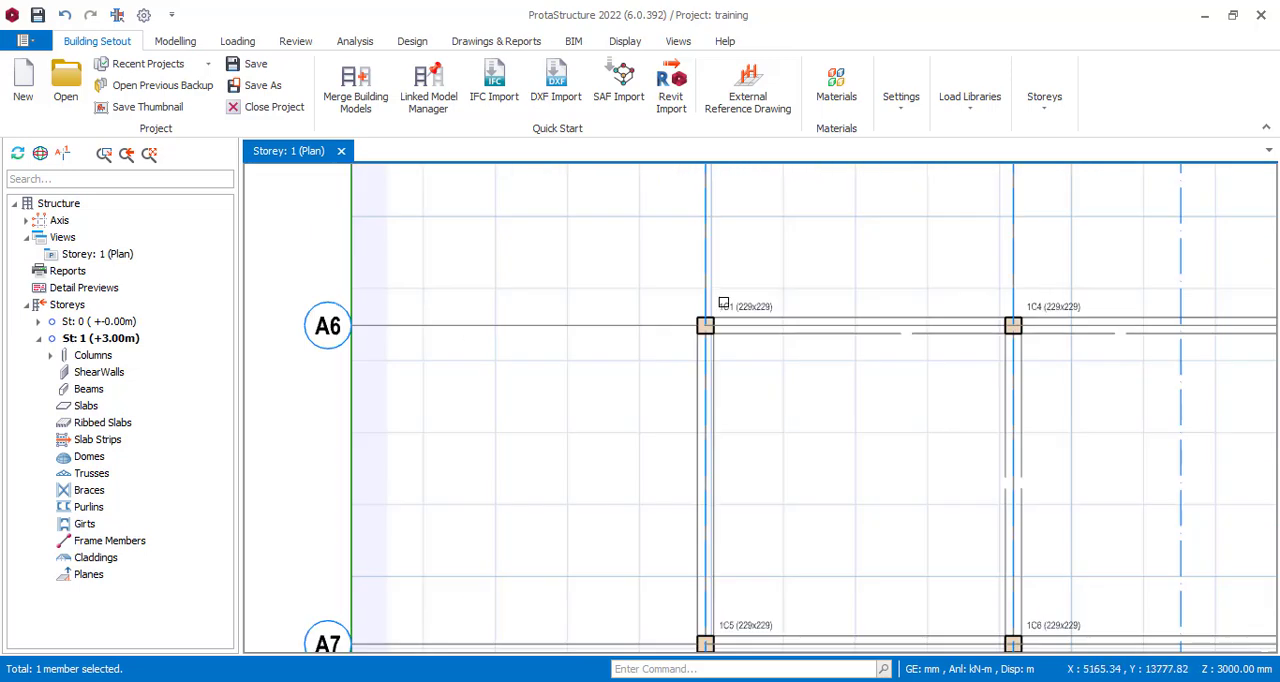
scroll(600, 320, "down", 2)
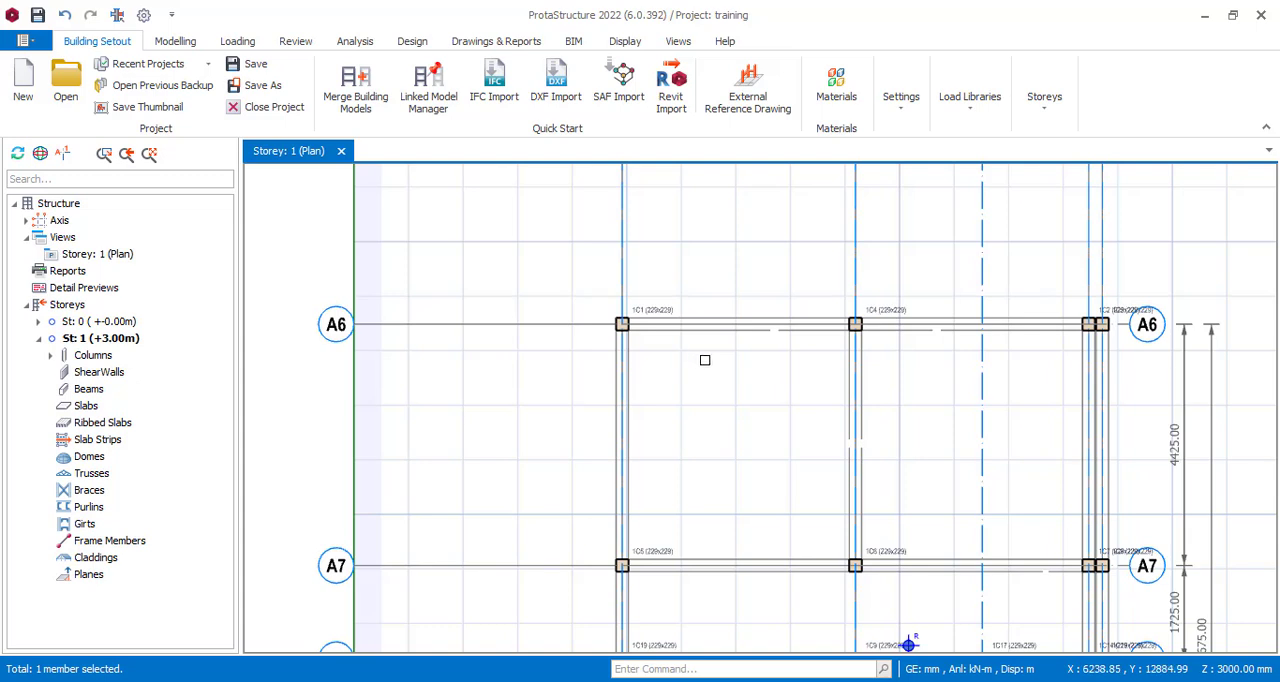
scroll(608, 340, "up", 2)
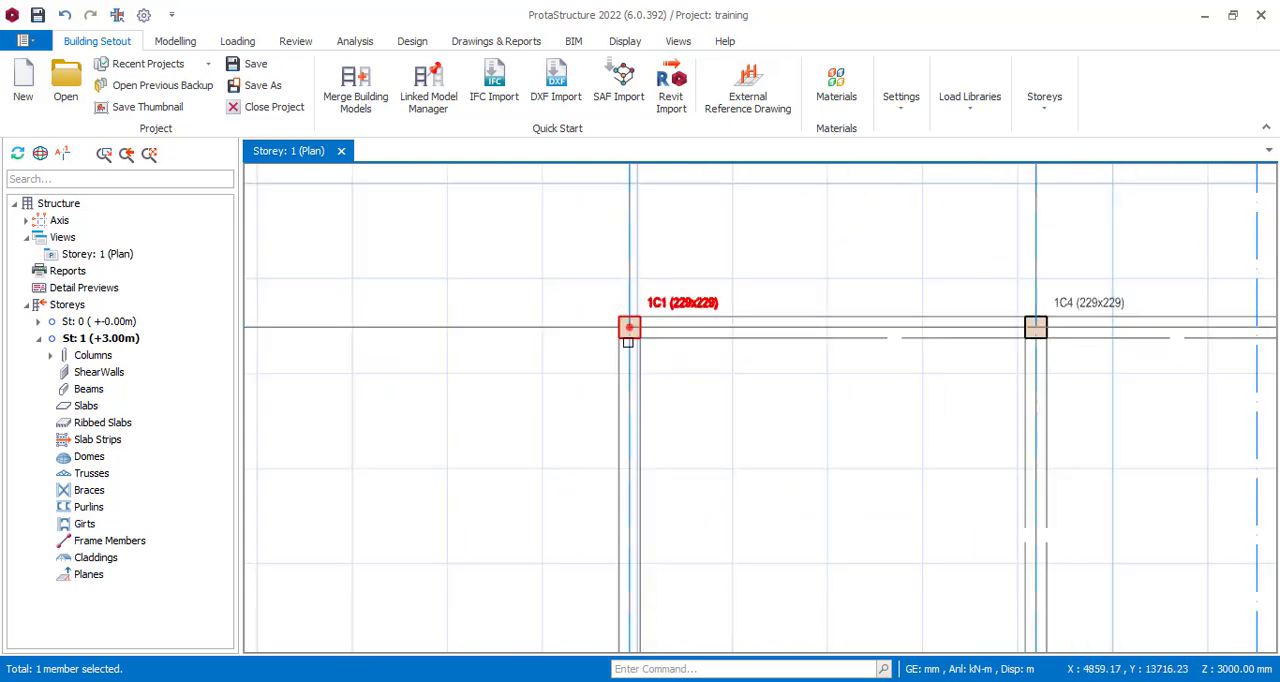
scroll(629, 334, "up", 4)
scroll(569, 329, "down", 3)
scroll(688, 394, "down", 3)
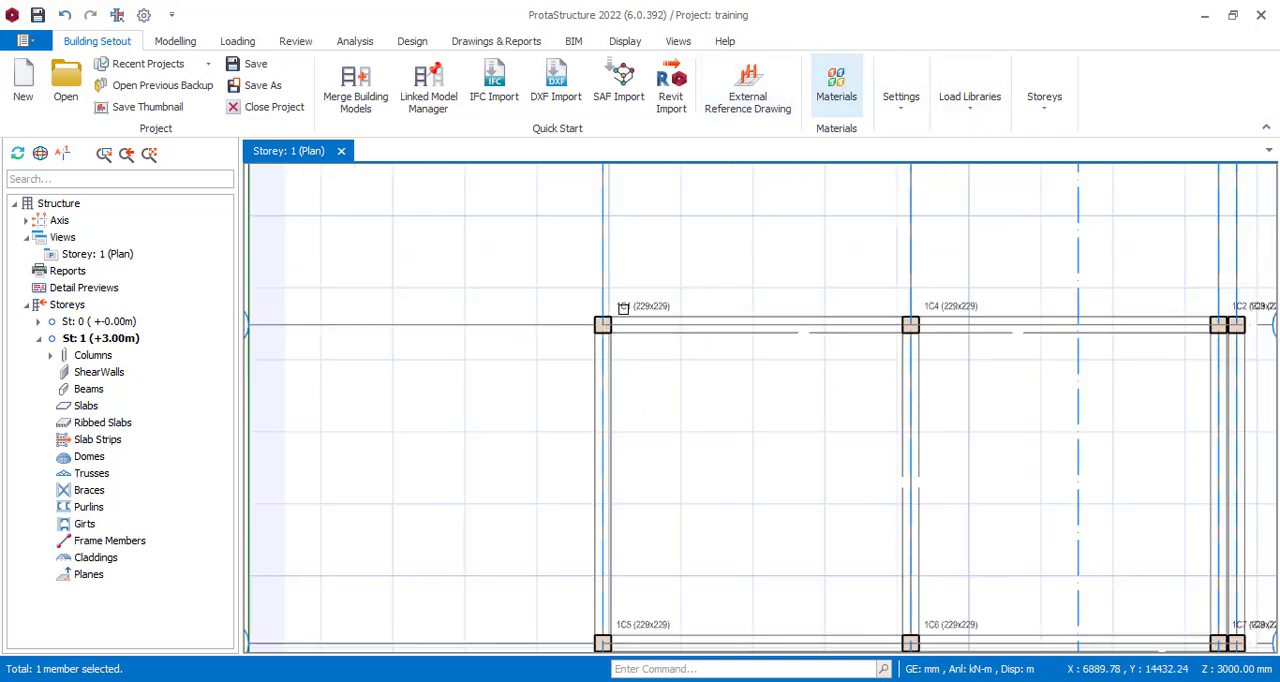
scroll(645, 310, "up", 5)
scroll(537, 331, "up", 2)
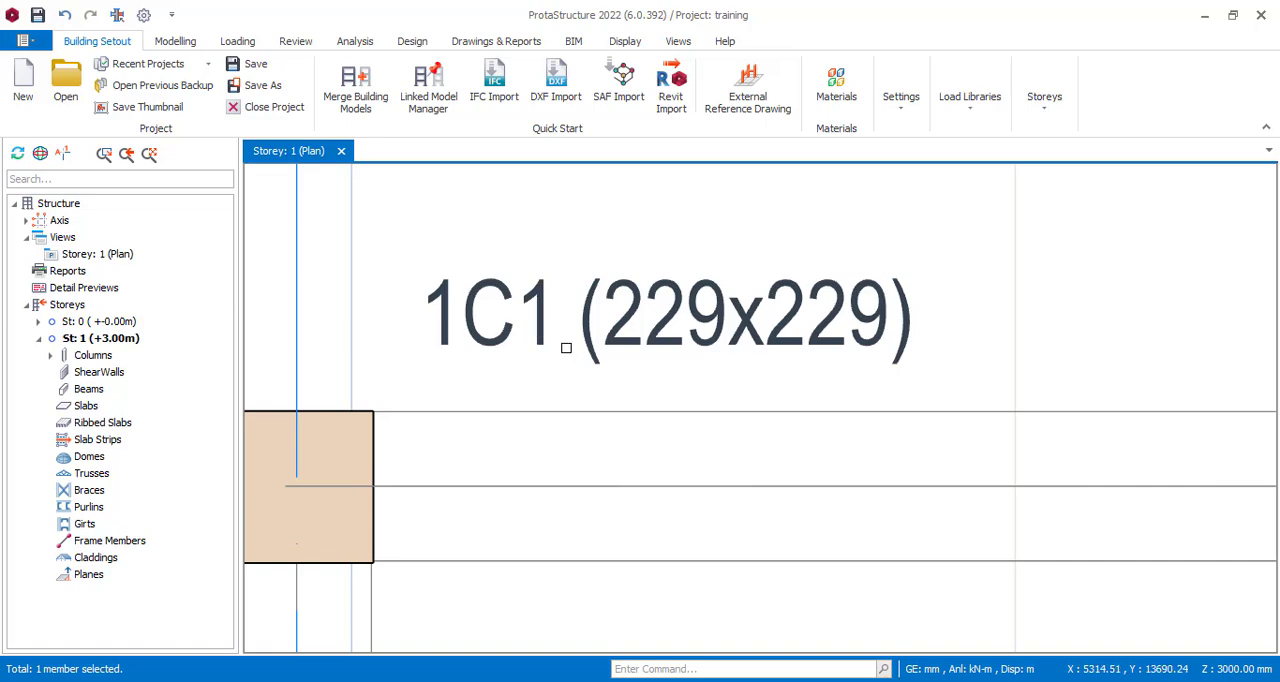
scroll(590, 330, "up", 2)
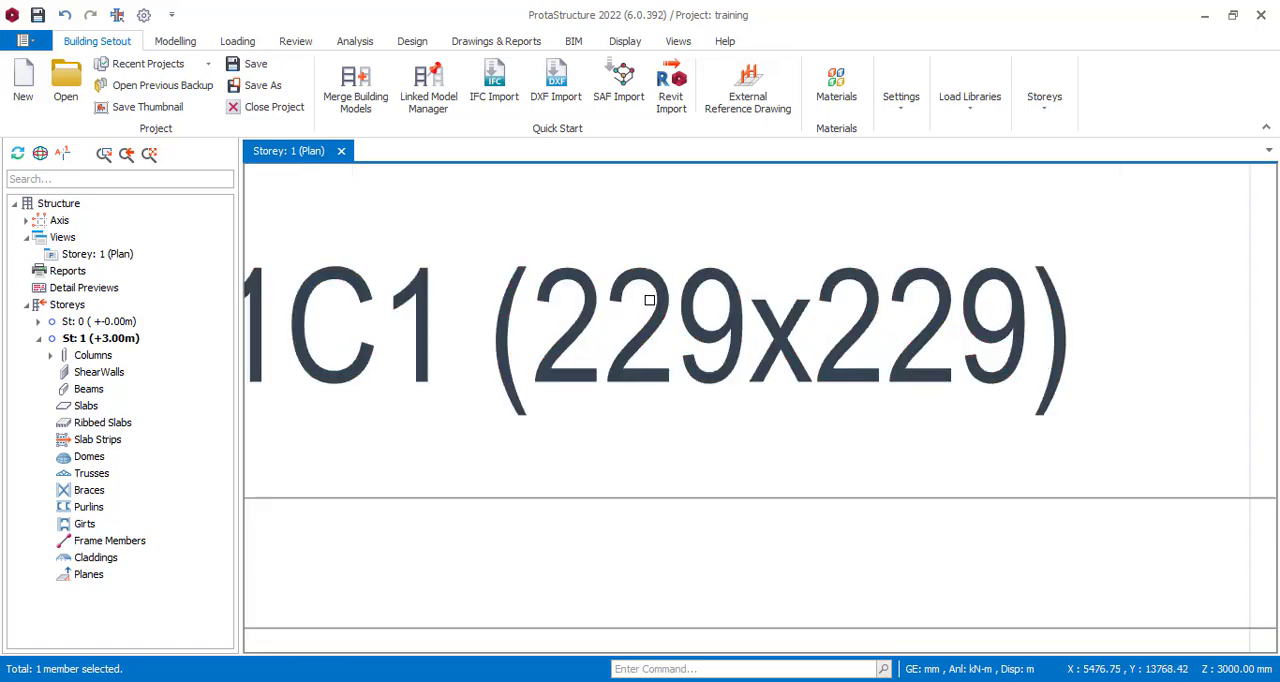
scroll(662, 350, "down", 5)
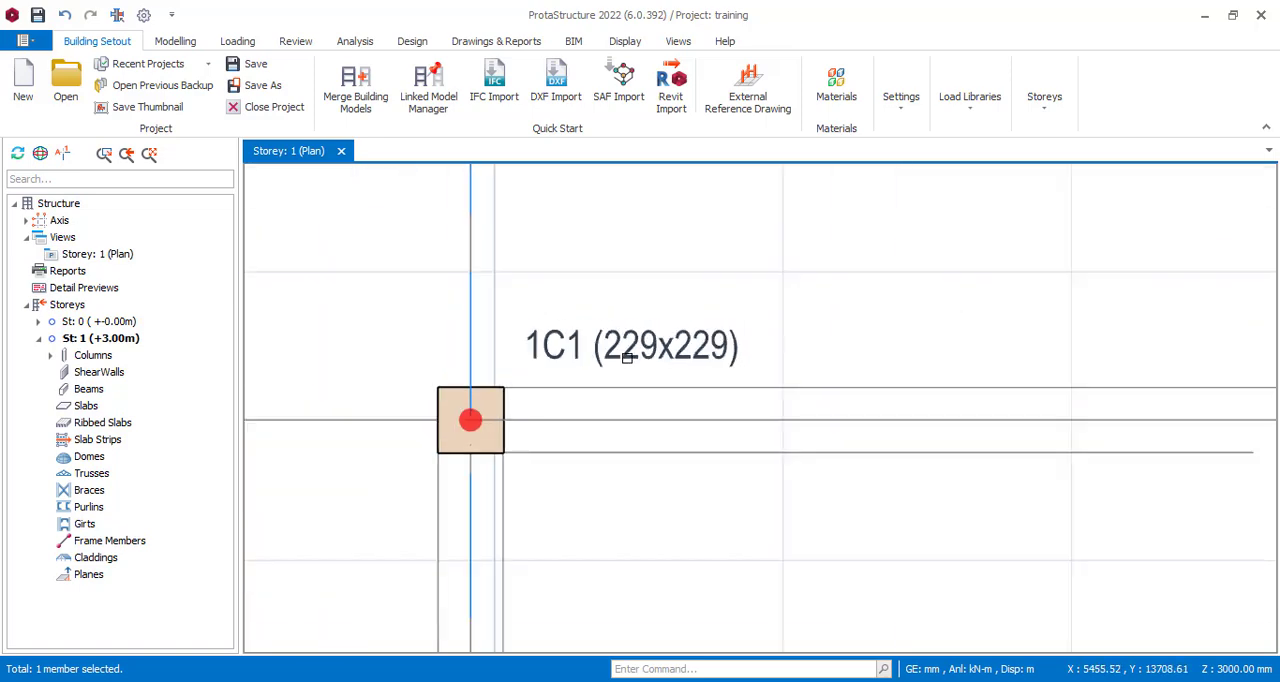
scroll(1084, 341, "up", 3)
scroll(586, 320, "down", 3)
scroll(829, 286, "up", 4)
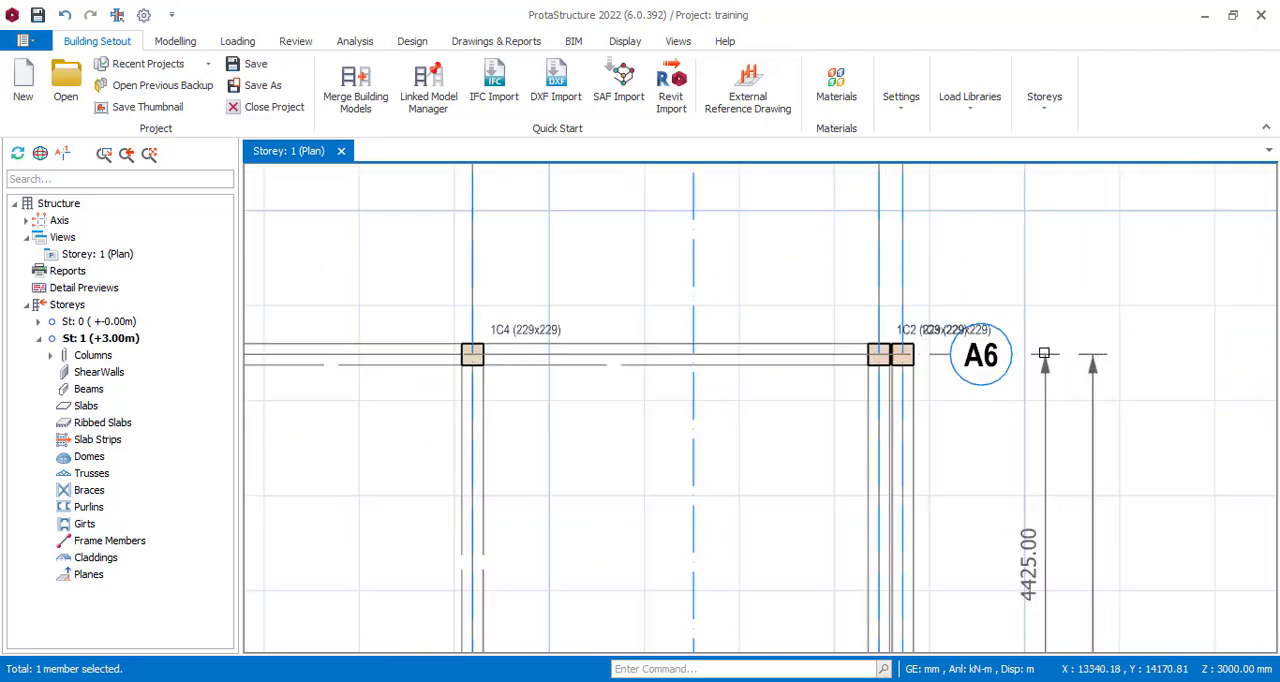
Check the position and size labels of the columns along axes A6, A7 and A3, including 1C6 and 1C5.
scroll(1004, 252, "down", 2)
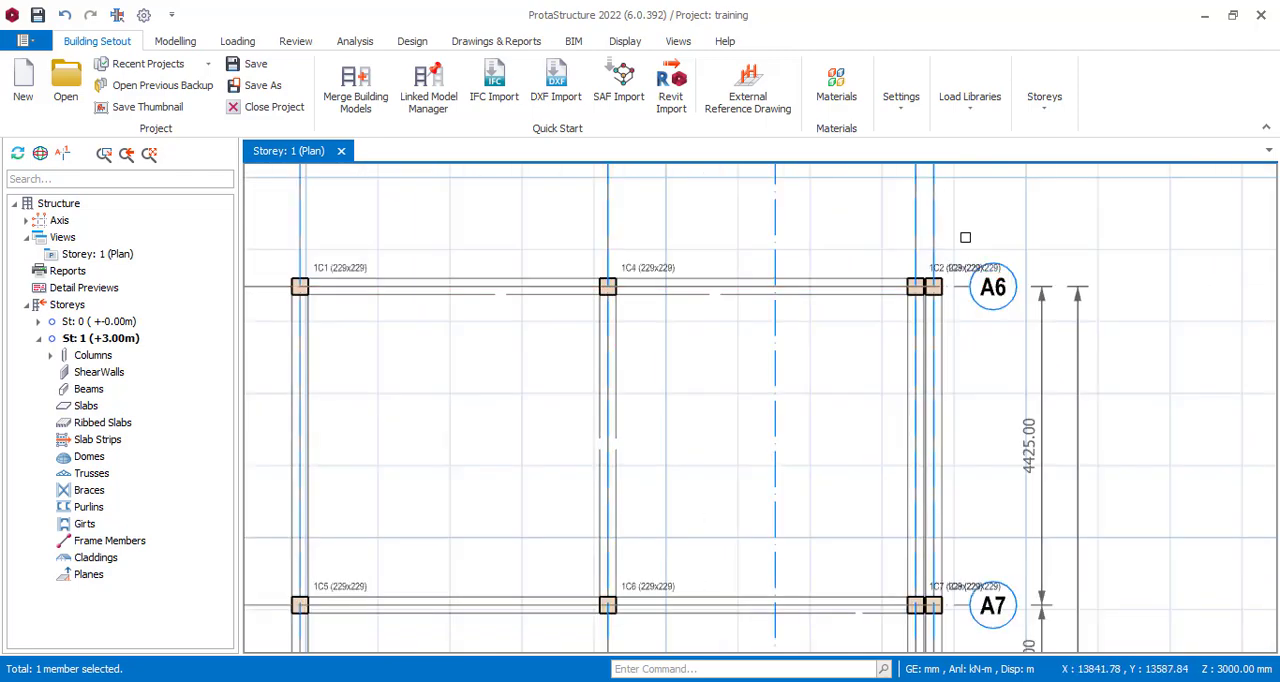
scroll(975, 235, "down", 2)
scroll(812, 503, "up", 5)
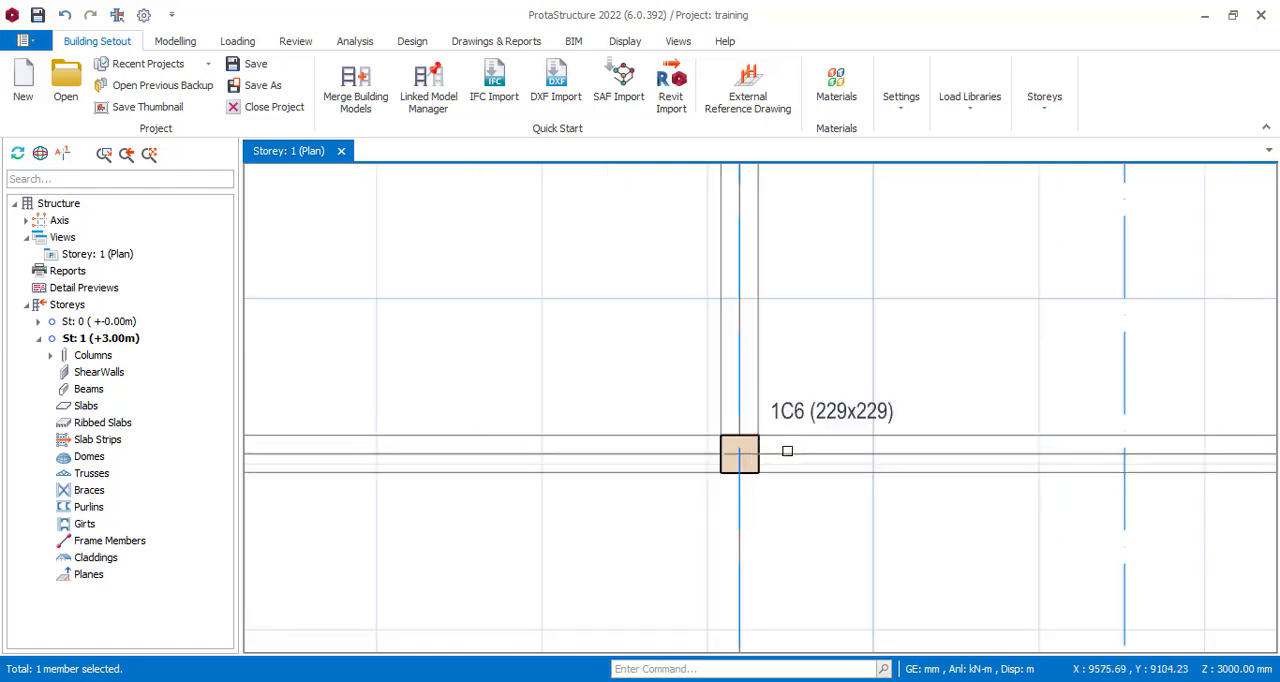
scroll(851, 471, "down", 4)
scroll(620, 345, "up", 5)
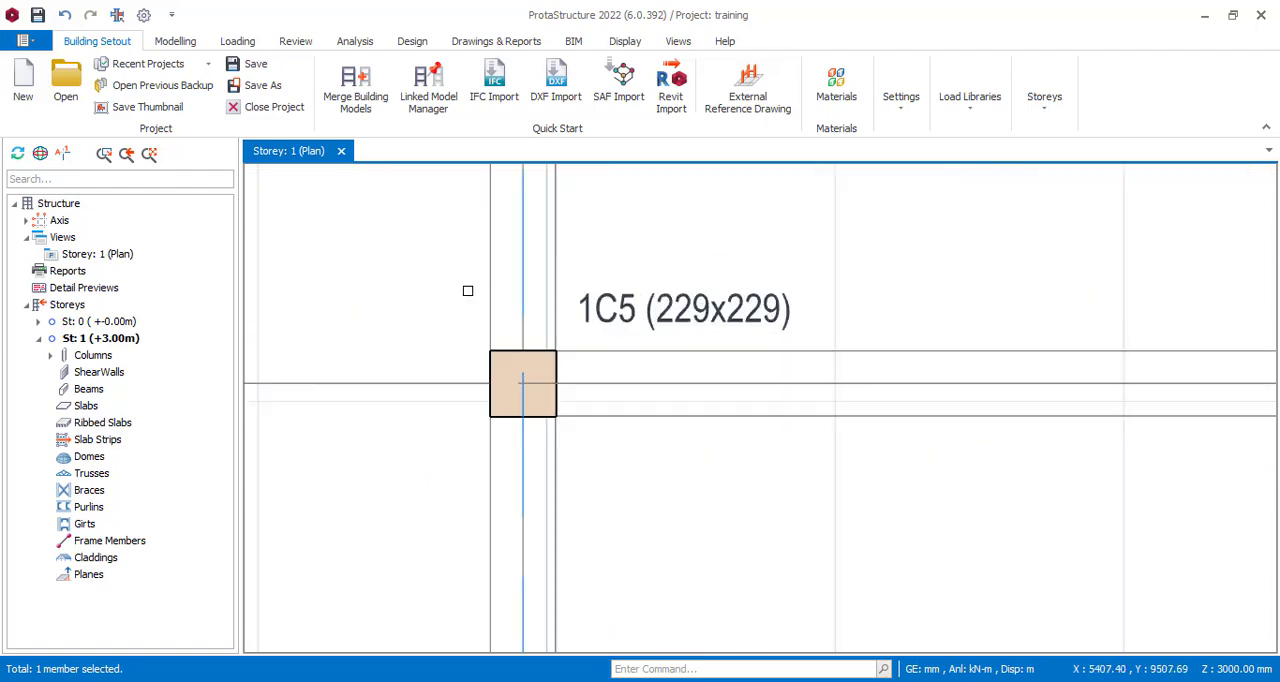
scroll(540, 375, "down", 6)
scroll(776, 377, "up", 3)
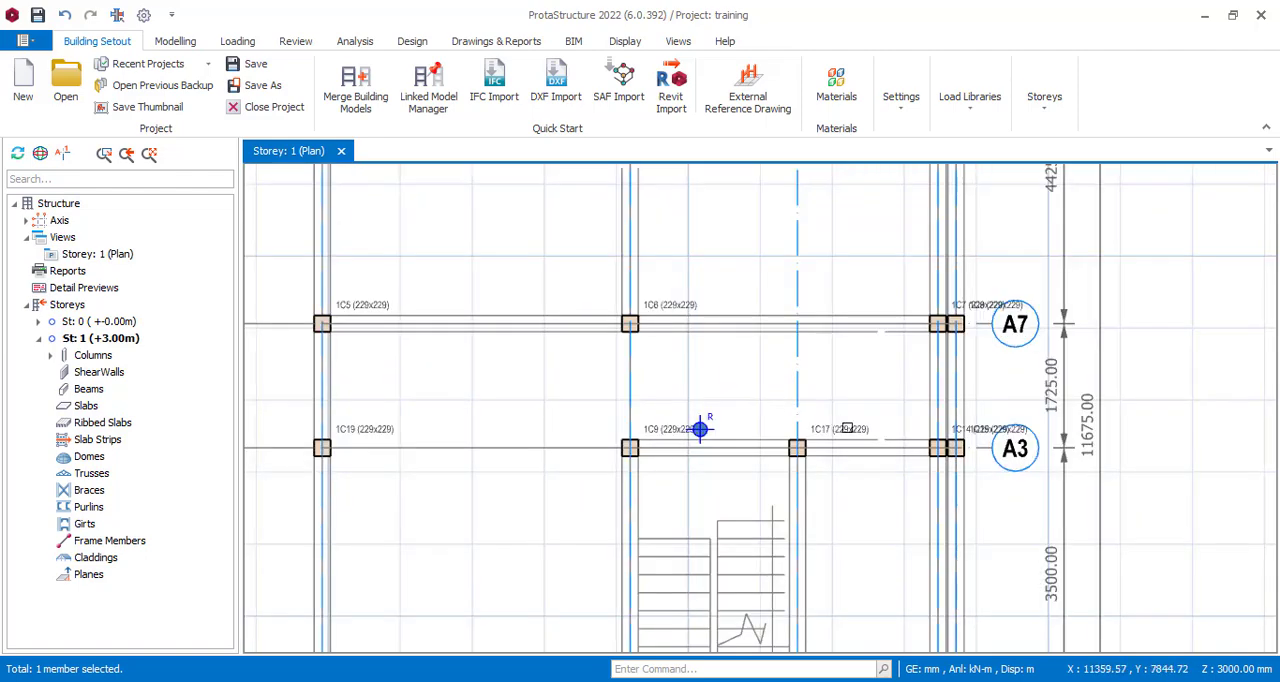
scroll(811, 380, "up", 6)
scroll(860, 370, "down", 7)
scroll(879, 370, "down", 6)
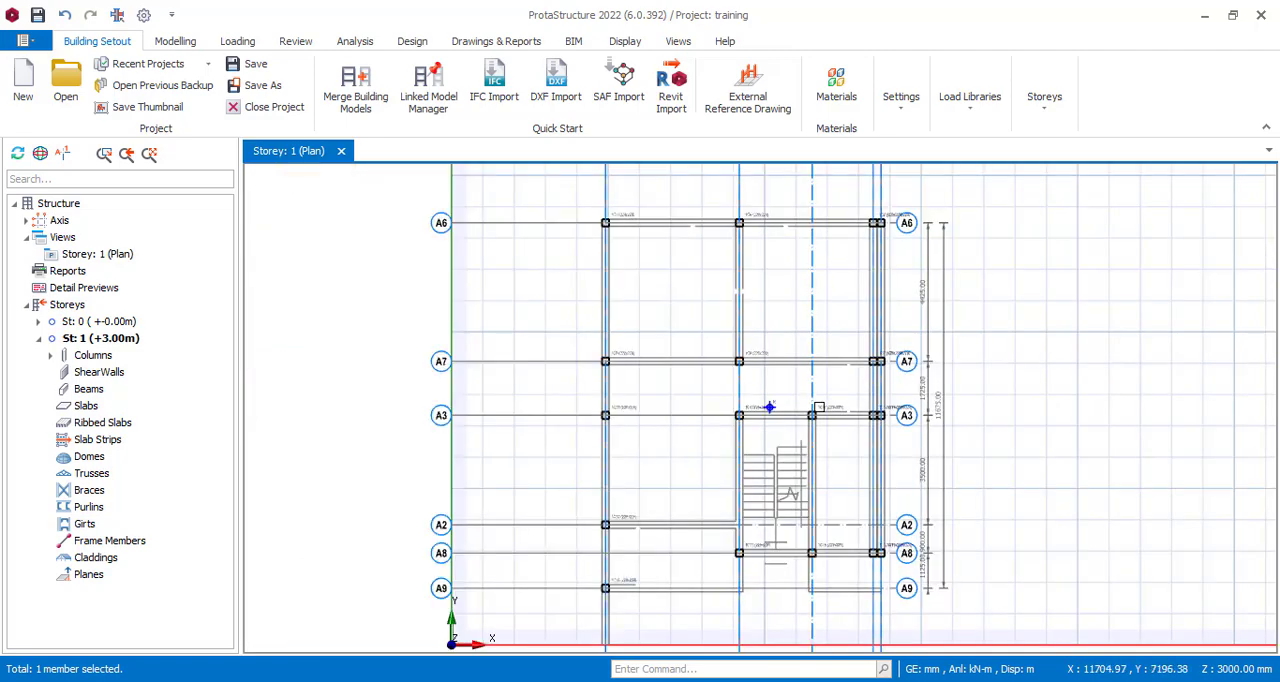
scroll(1000, 355, "up", 3)
scroll(1028, 347, "down", 1)
scroll(1028, 347, "up", 1)
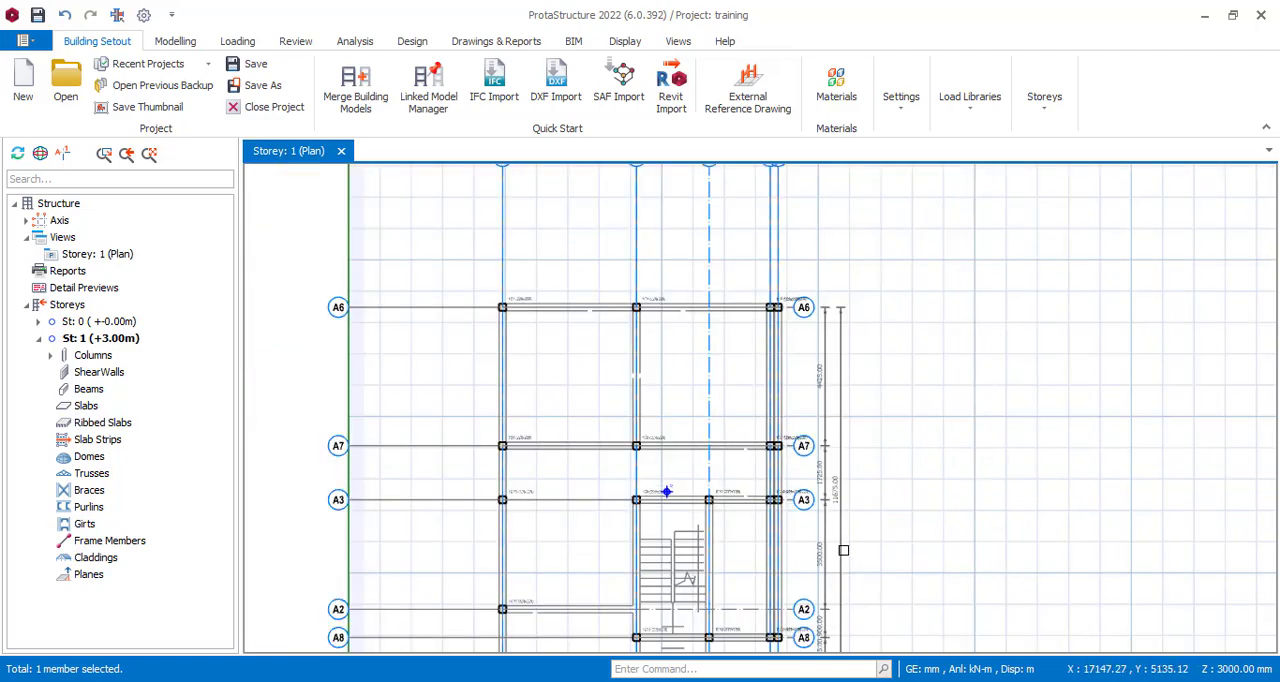
Review the complete imported plan and bring up the modelling commands for grids and RC members.
scroll(874, 324, "down", 2)
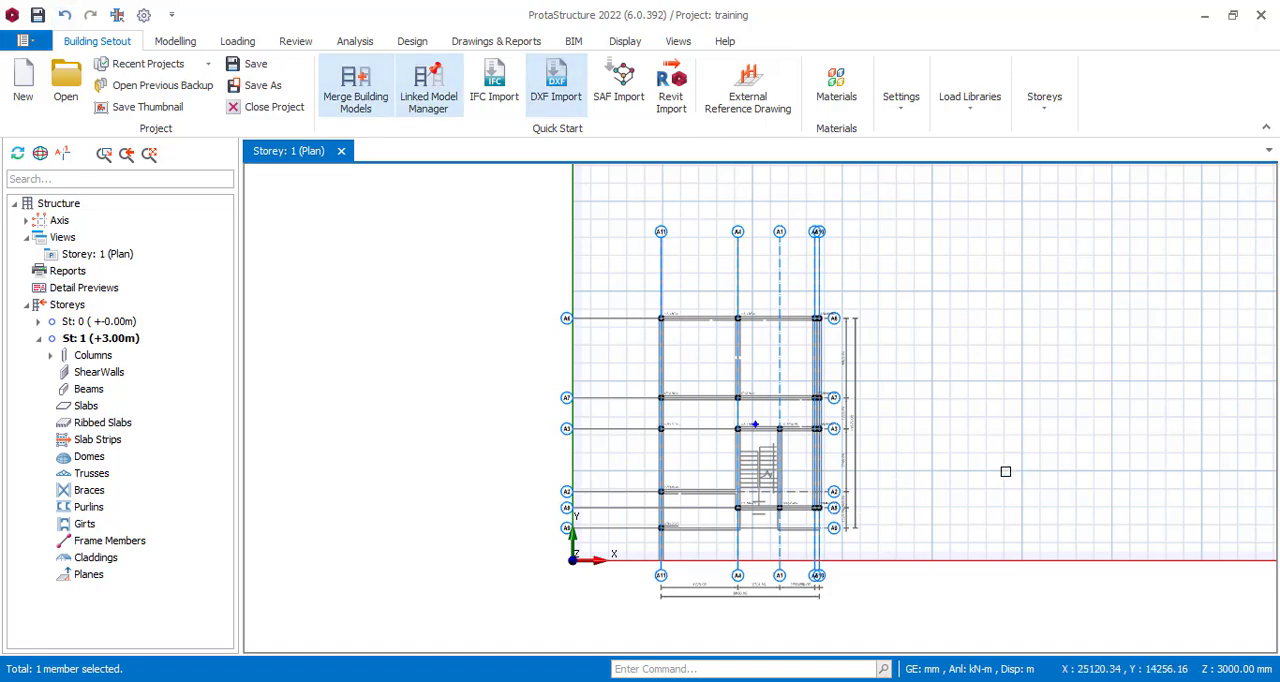
scroll(923, 483, "up", 1)
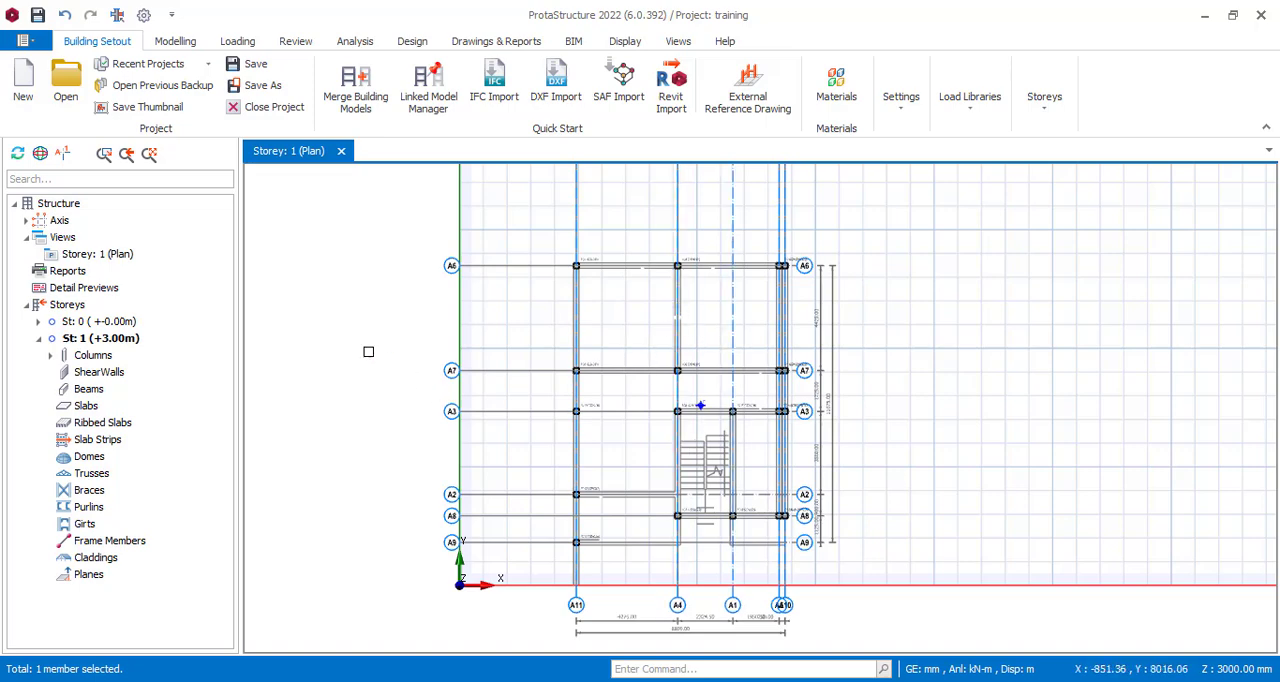
scroll(318, 320, "down", 3)
scroll(468, 268, "up", 2)
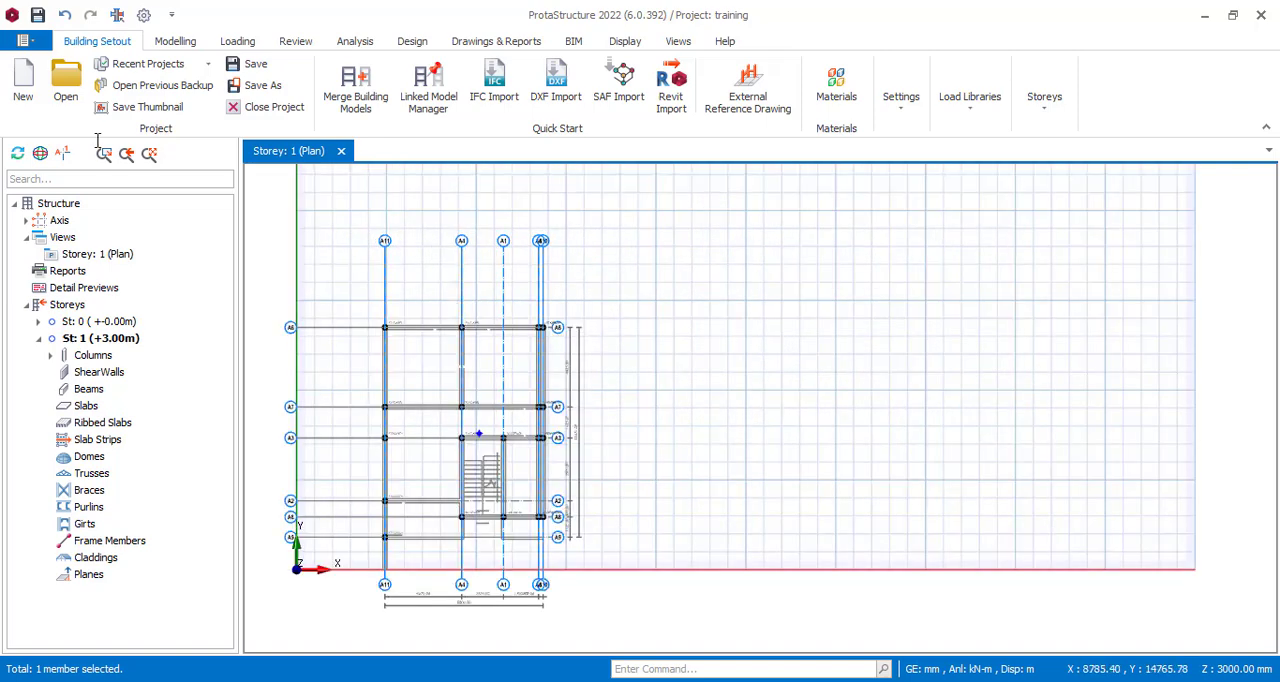
left_click(173, 45)
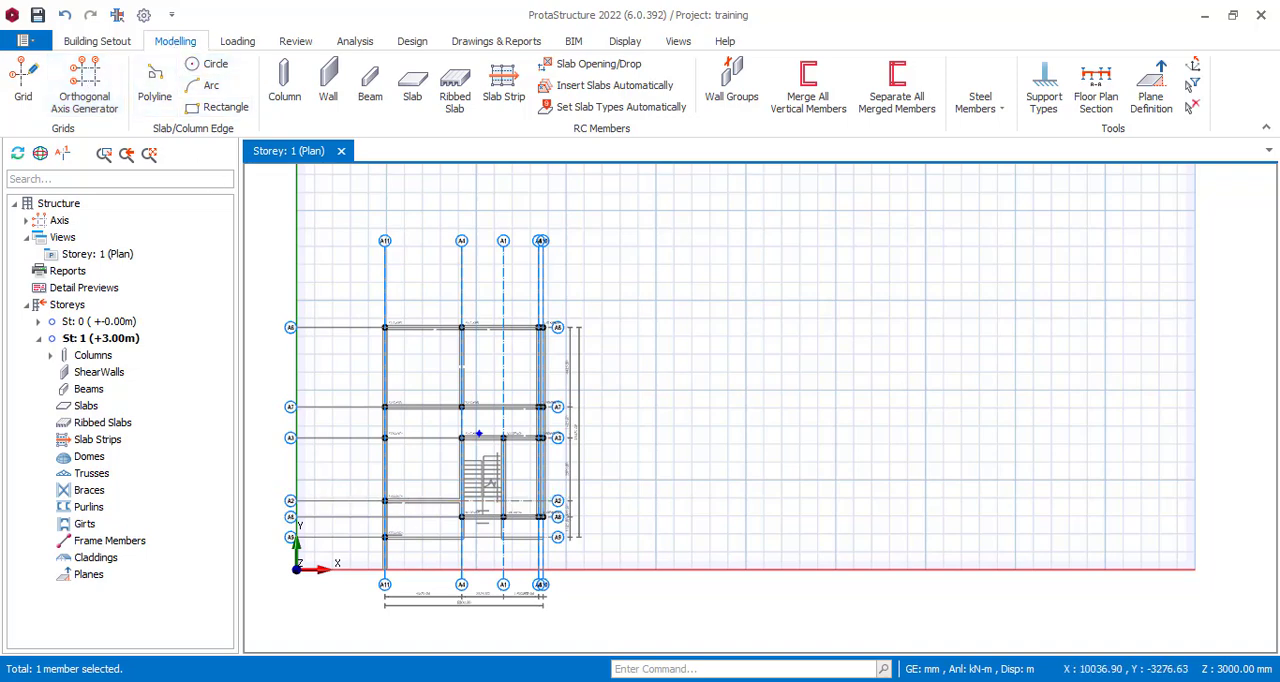
mouse_move(528, 680)
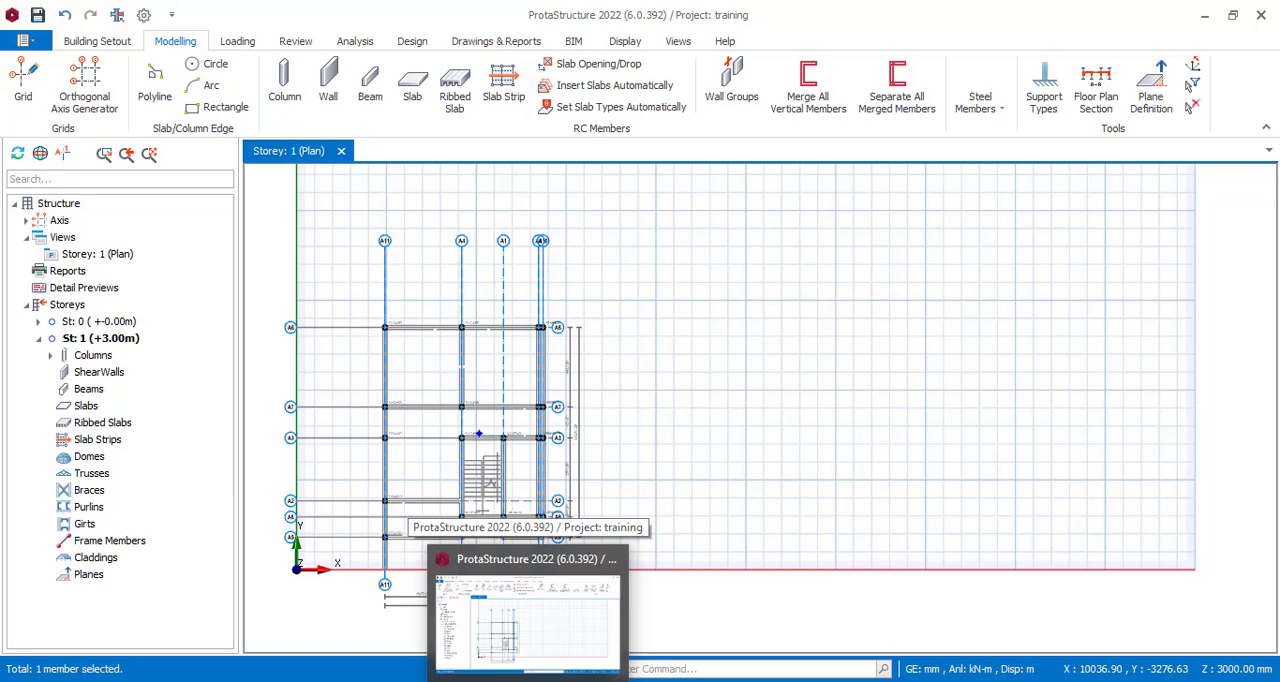
left_click(574, 680)
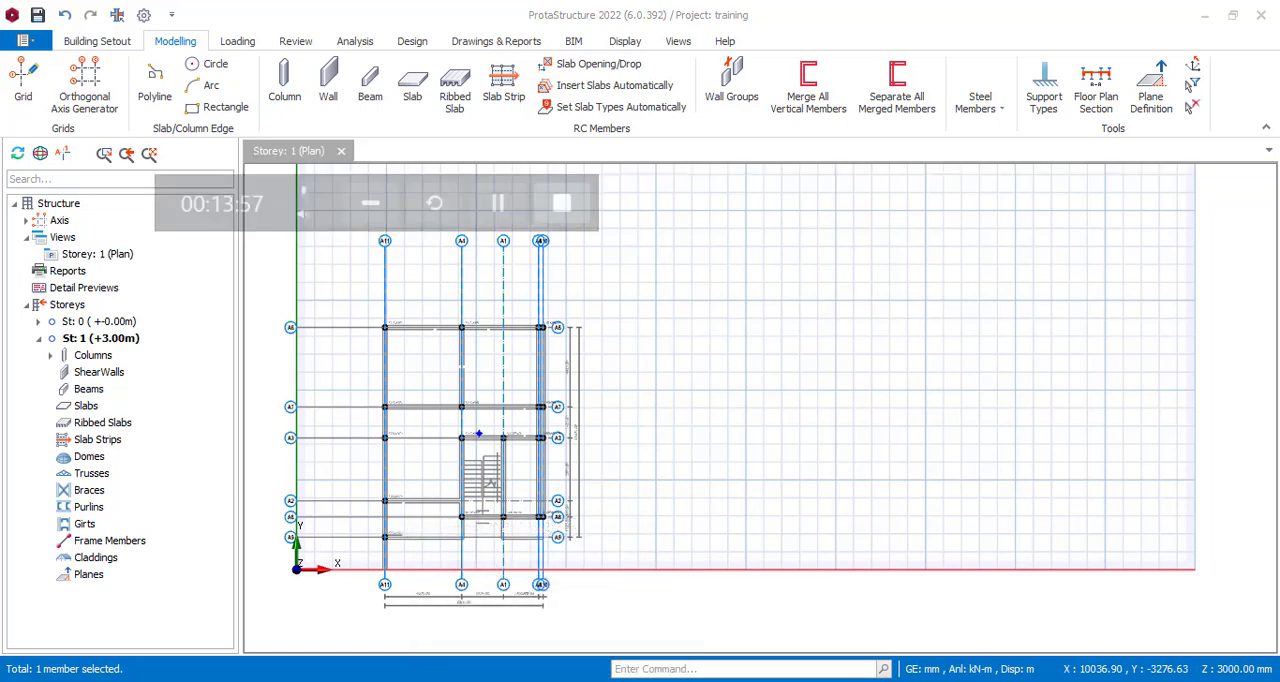